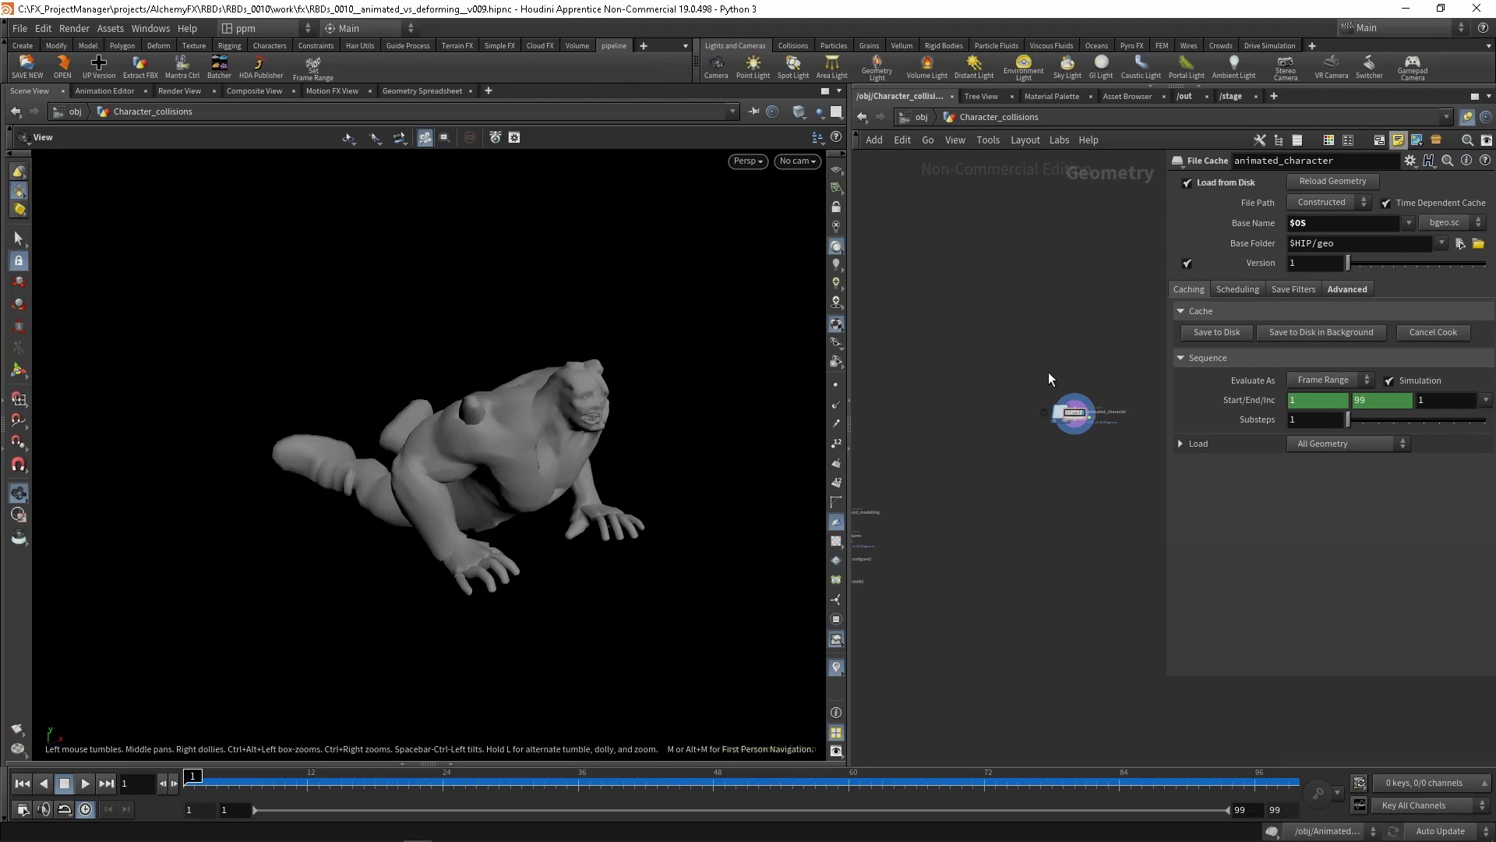
# Tumble around the creature, play its animation, then return to frame 1.
pyautogui.moveTo(671, 387); pyautogui.dragTo(629, 390)
pyautogui.moveTo(607, 430); pyautogui.dragTo(669, 394, button='right')
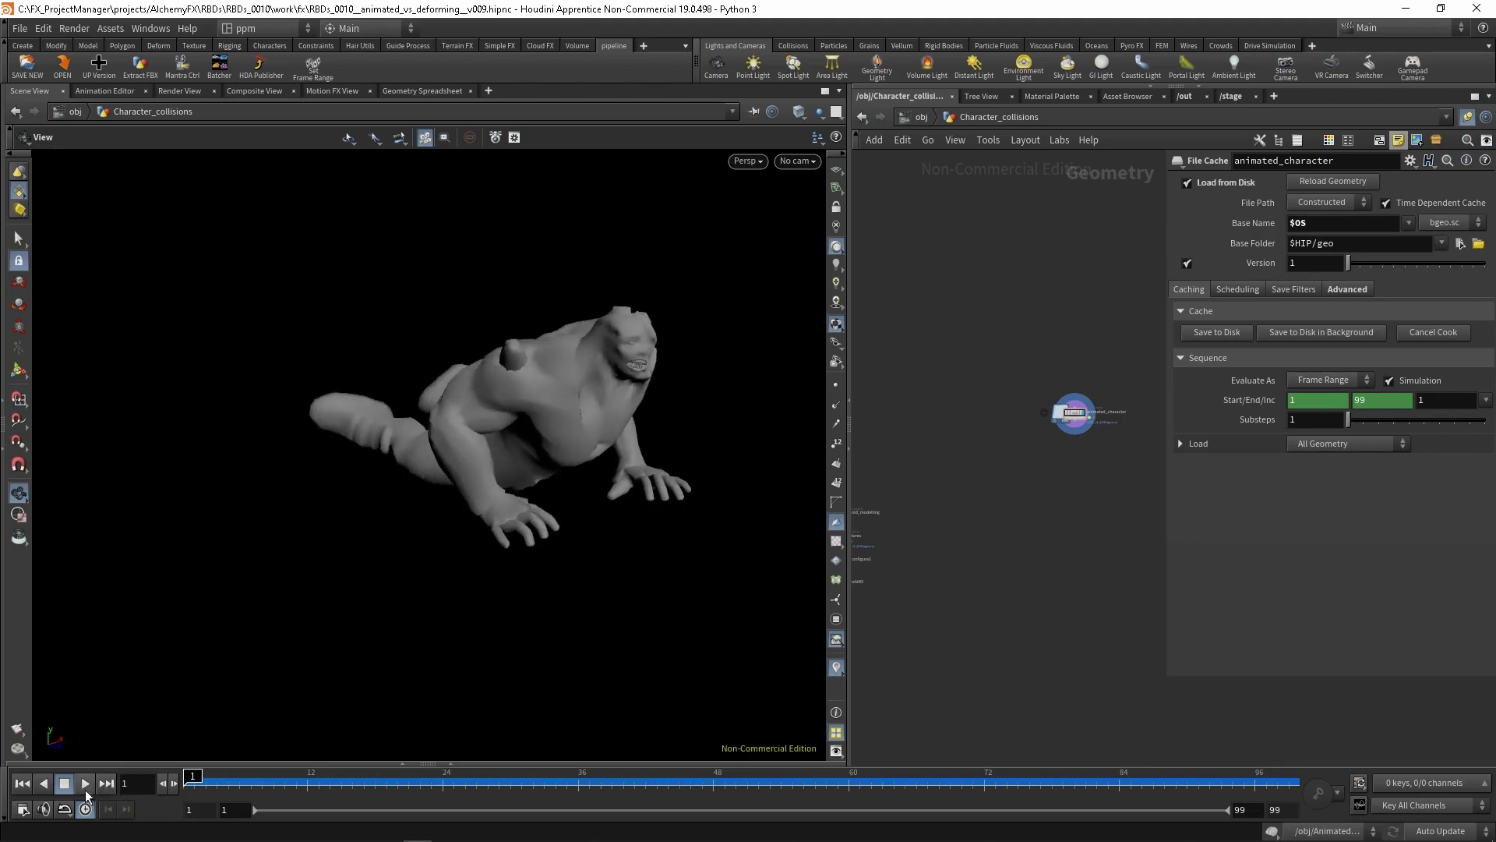
pyautogui.click(86, 783)
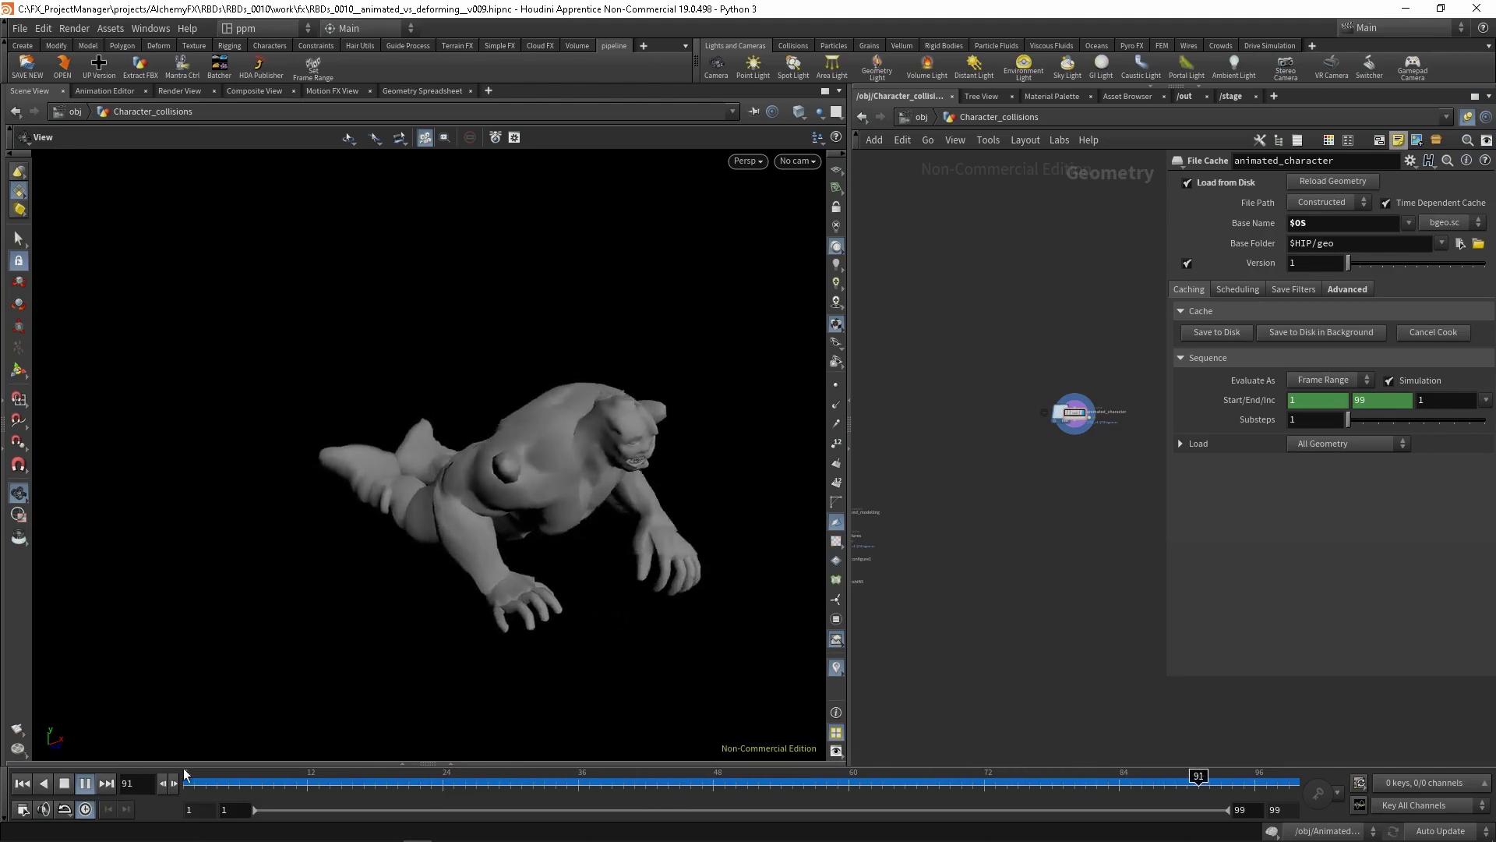
pyautogui.hotkey('ctrl', 'Up')
# Display the fractured ground and review rbdconfigure1's settings from a top-down view.
pyautogui.scroll(5, 982, 449)
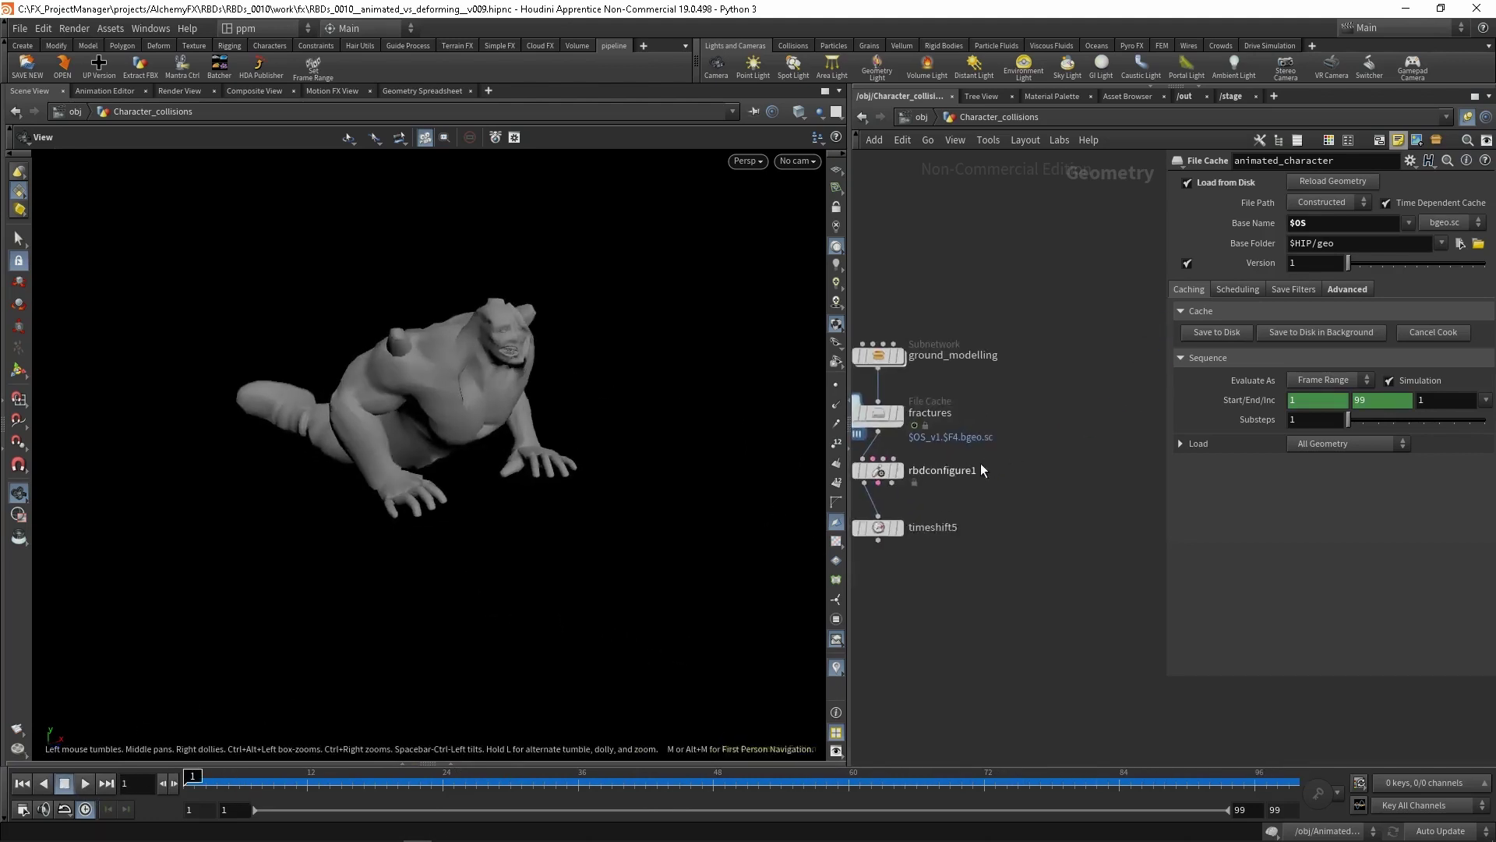
pyautogui.click(945, 505)
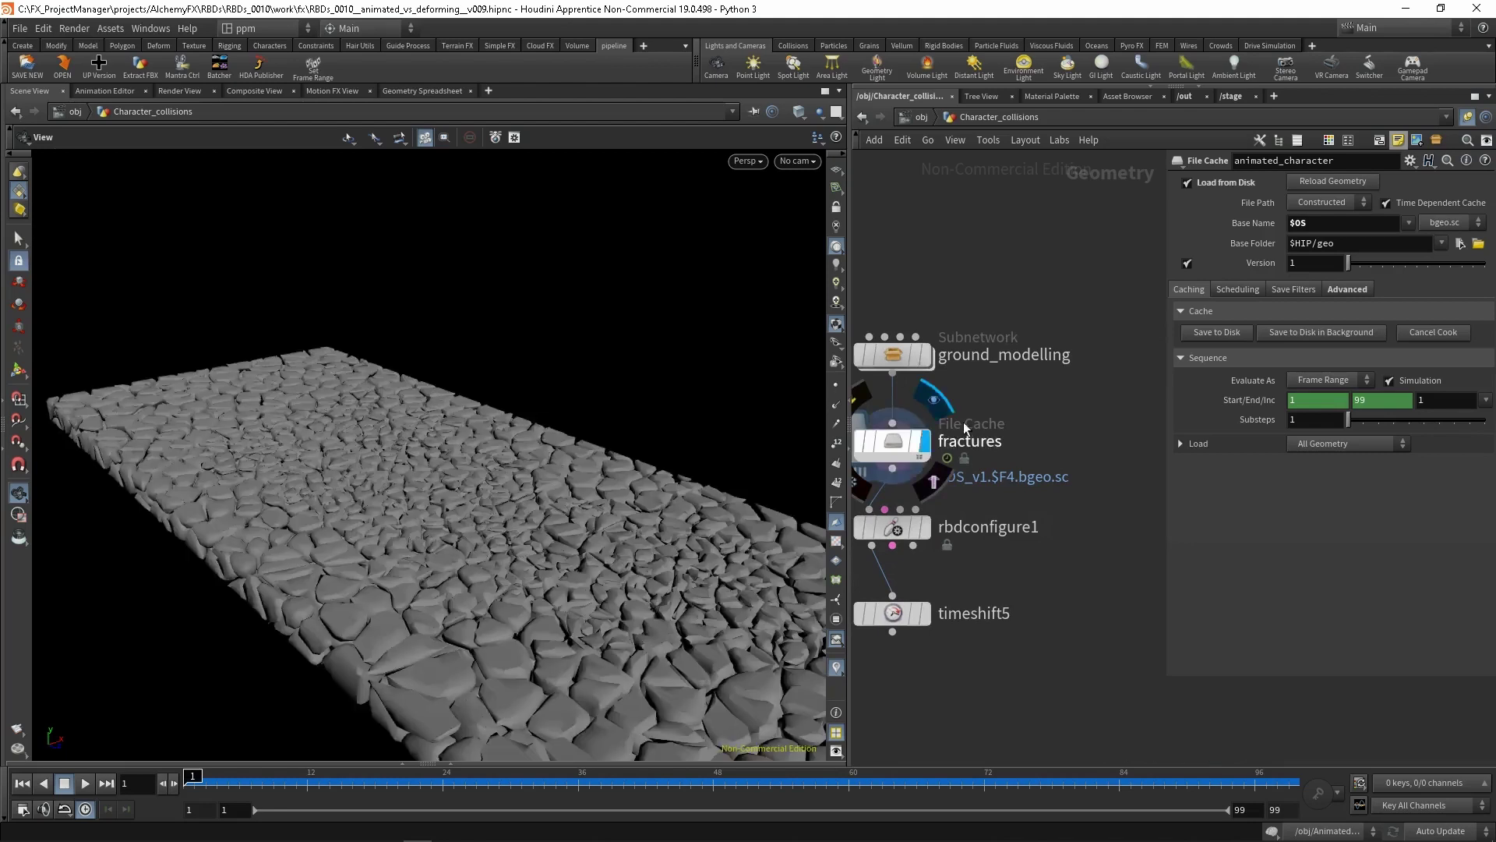
pyautogui.scroll(2, 951, 468)
pyautogui.click(920, 505)
pyautogui.moveTo(671, 442); pyautogui.dragTo(588, 437)
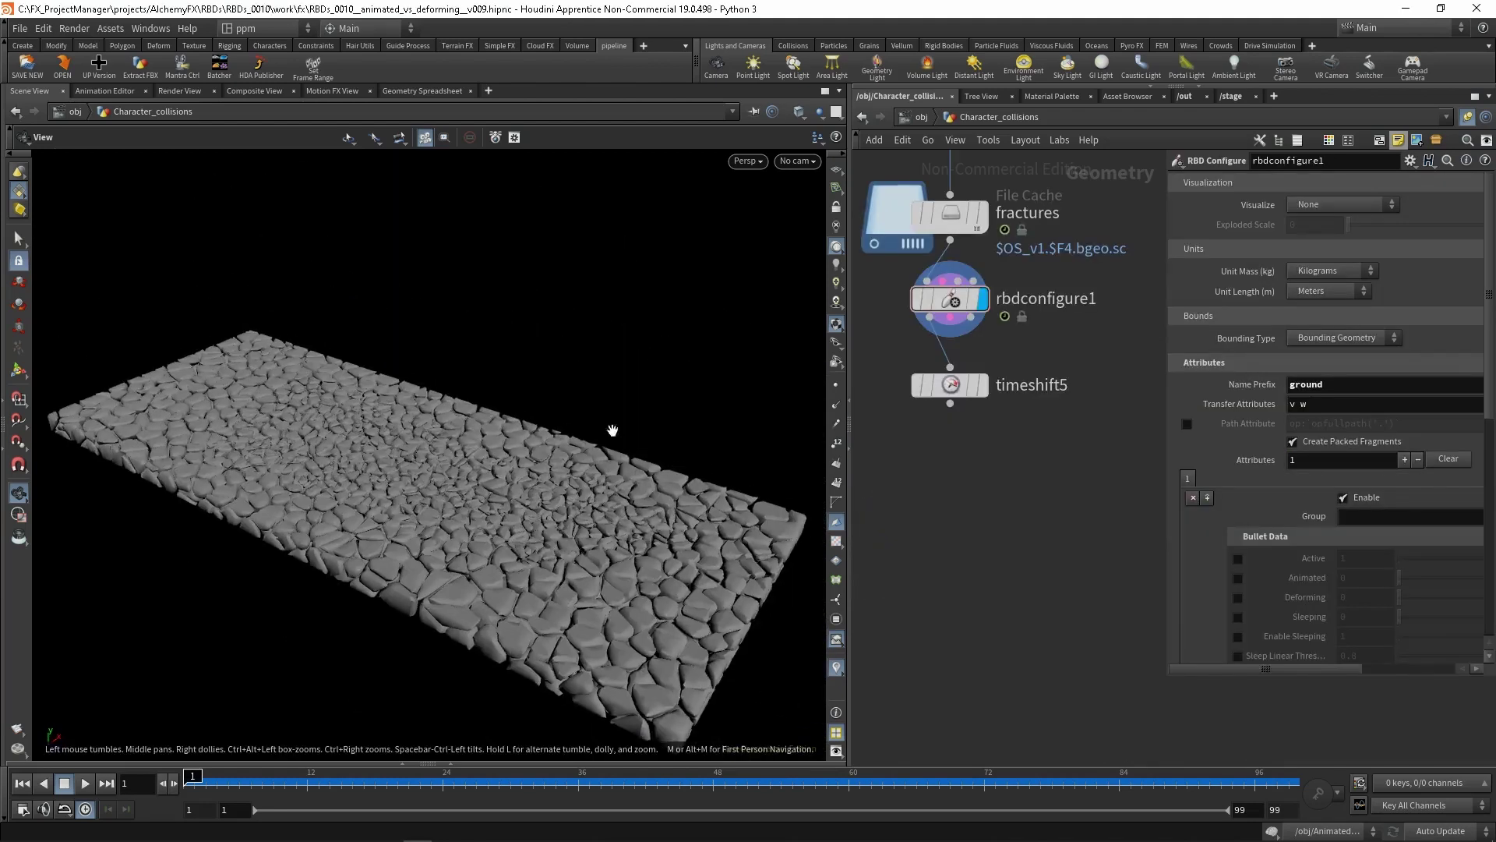
pyautogui.keyDown('ctrl'); pyautogui.scroll(3, 1012, 554); pyautogui.keyUp('ctrl')
# Inspect the ground_modelling subnetwork and confirm rbdconfigure1's ground name prefix.
pyautogui.click(1048, 288)
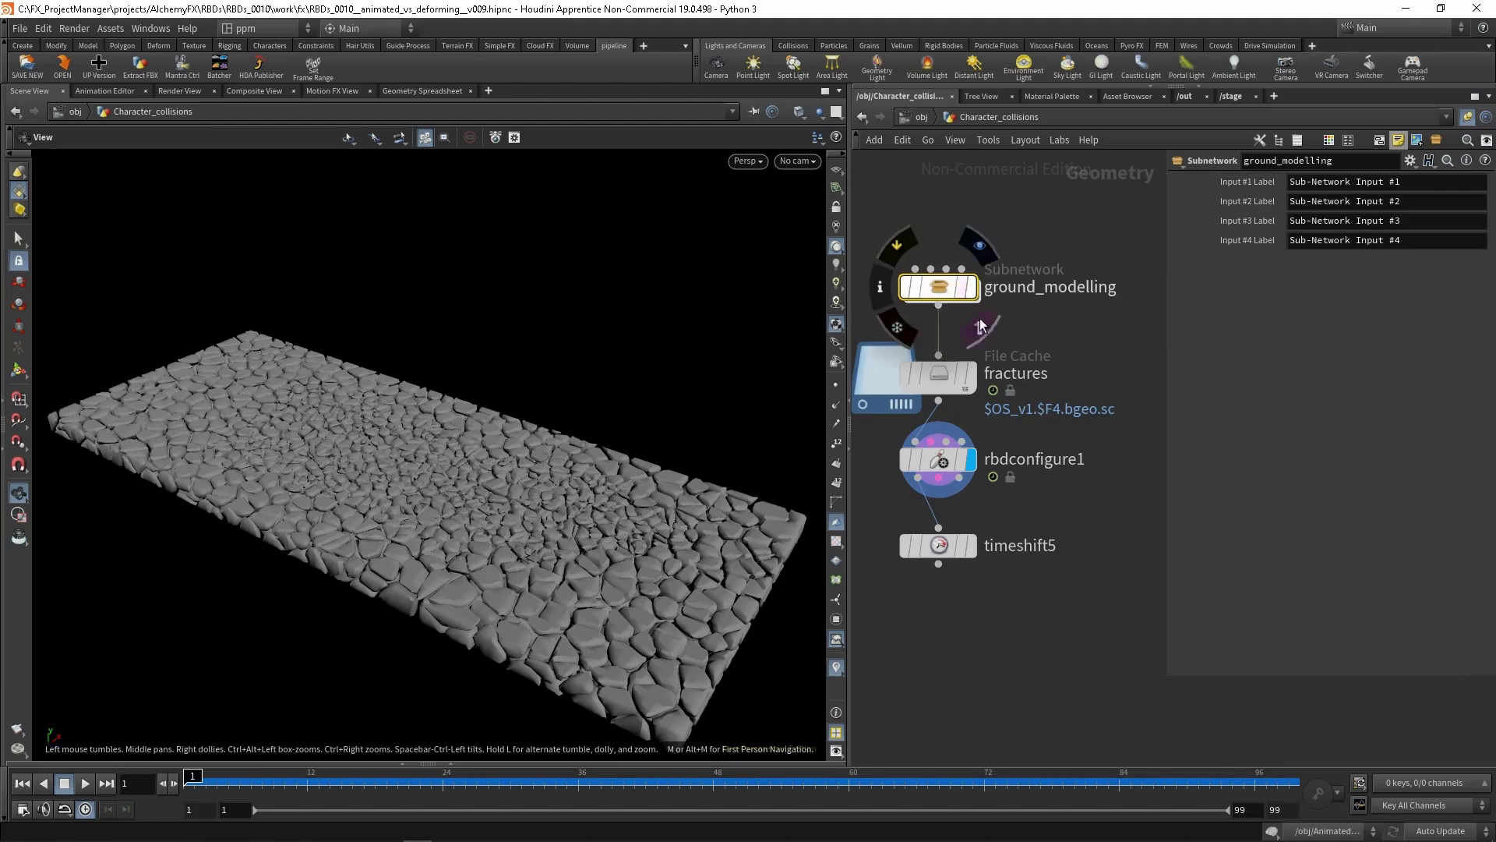
pyautogui.moveTo(1037, 340); pyautogui.dragTo(1063, 269, button='middle')
pyautogui.click(978, 394)
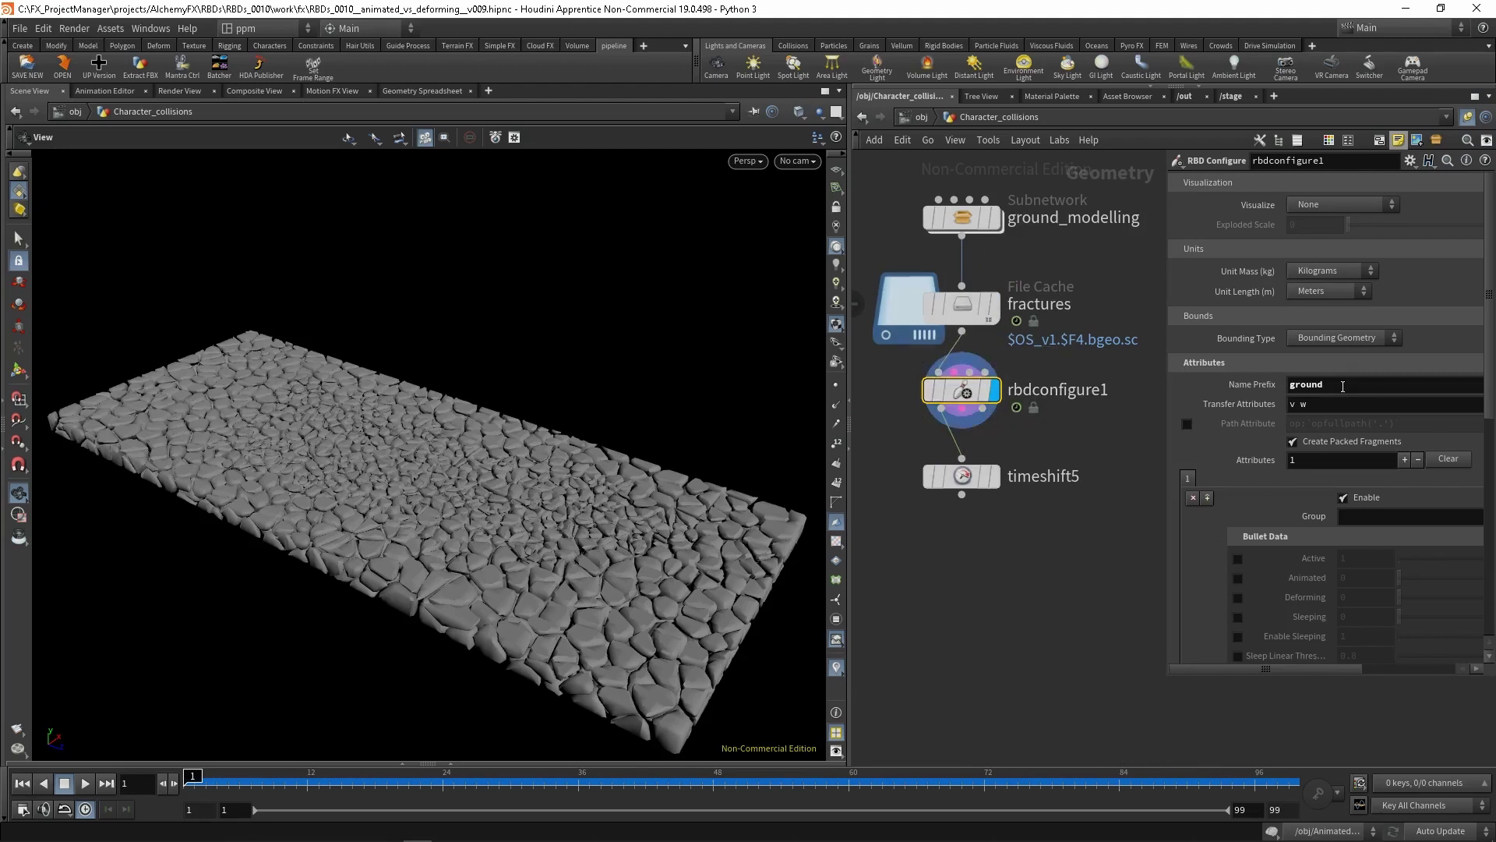
pyautogui.press('Return')
# Review timeshift5's time shift settings and display the animated_character cache.
pyautogui.moveTo(1064, 428); pyautogui.dragTo(964, 525)
pyautogui.moveTo(451, 511); pyautogui.dragTo(449, 448)
pyautogui.scroll(-8, 1062, 526)
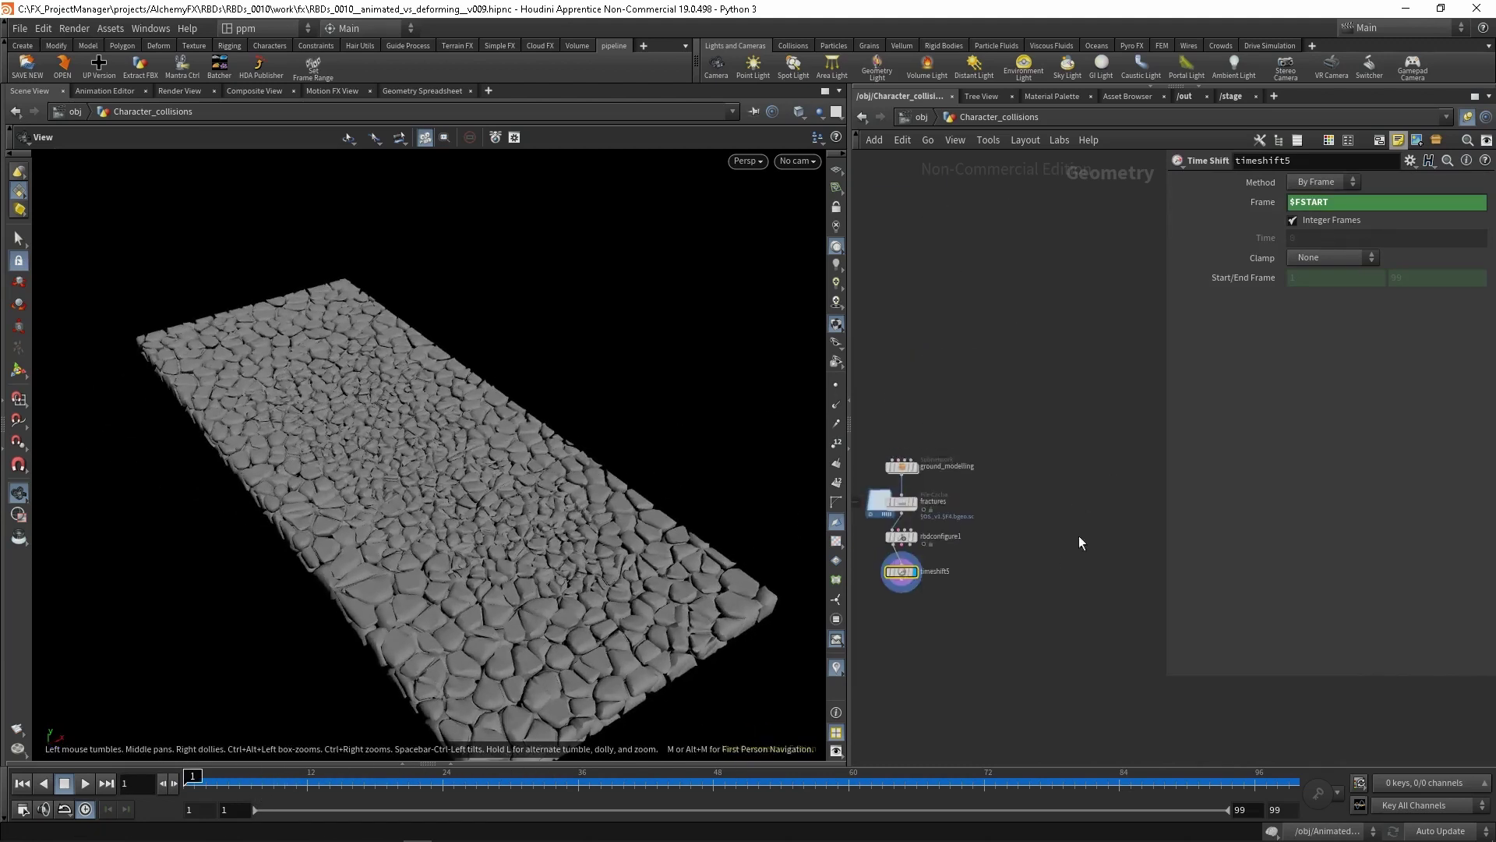
pyautogui.scroll(5, 1138, 383)
pyautogui.click(1056, 378)
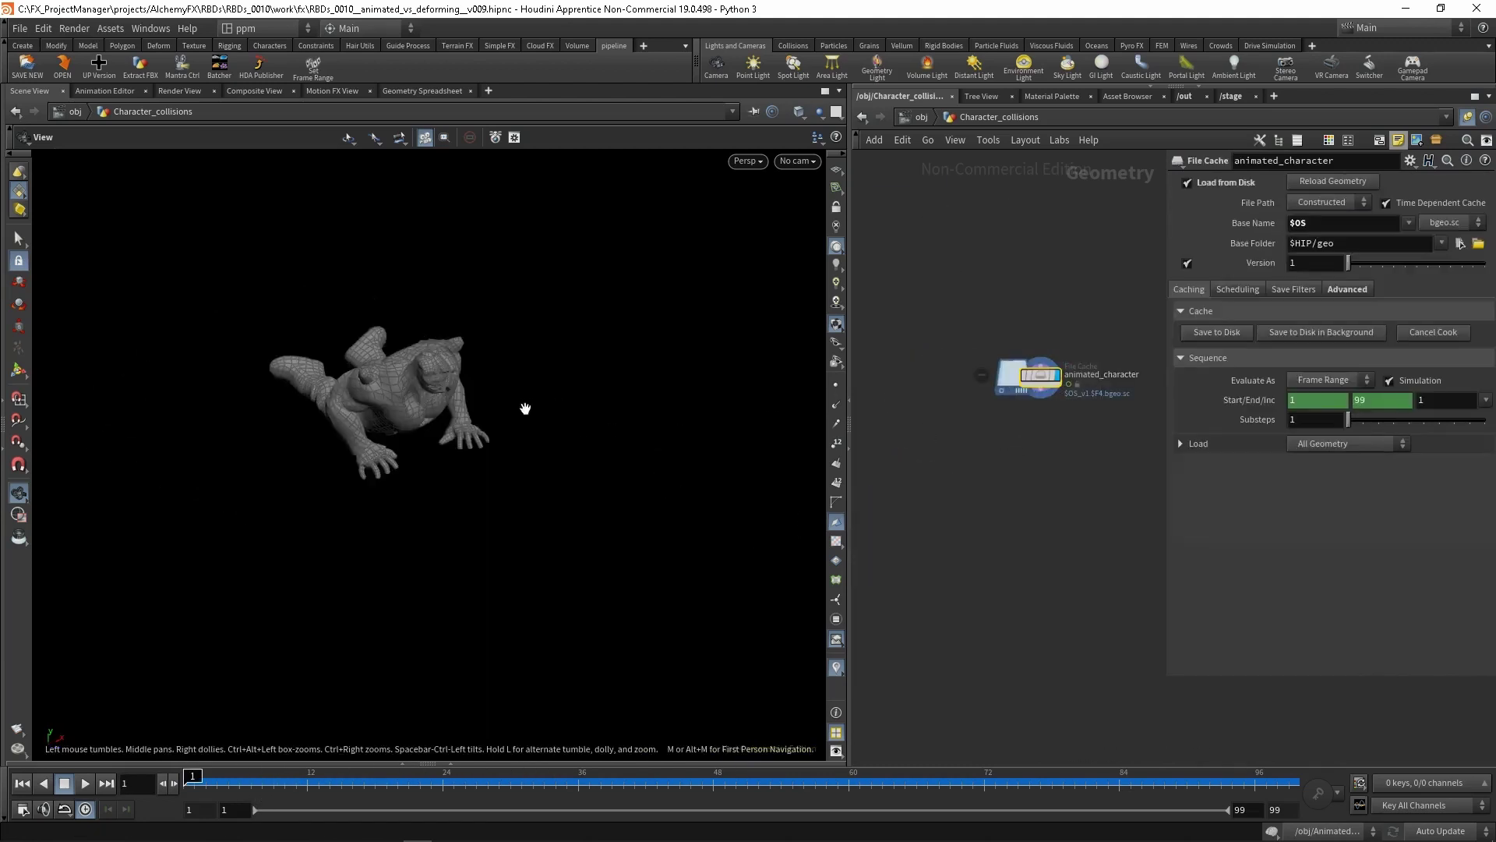
# At frame 41, add a Divide node positioned just under animated_character.
pyautogui.moveTo(438, 416); pyautogui.dragTo(456, 372)
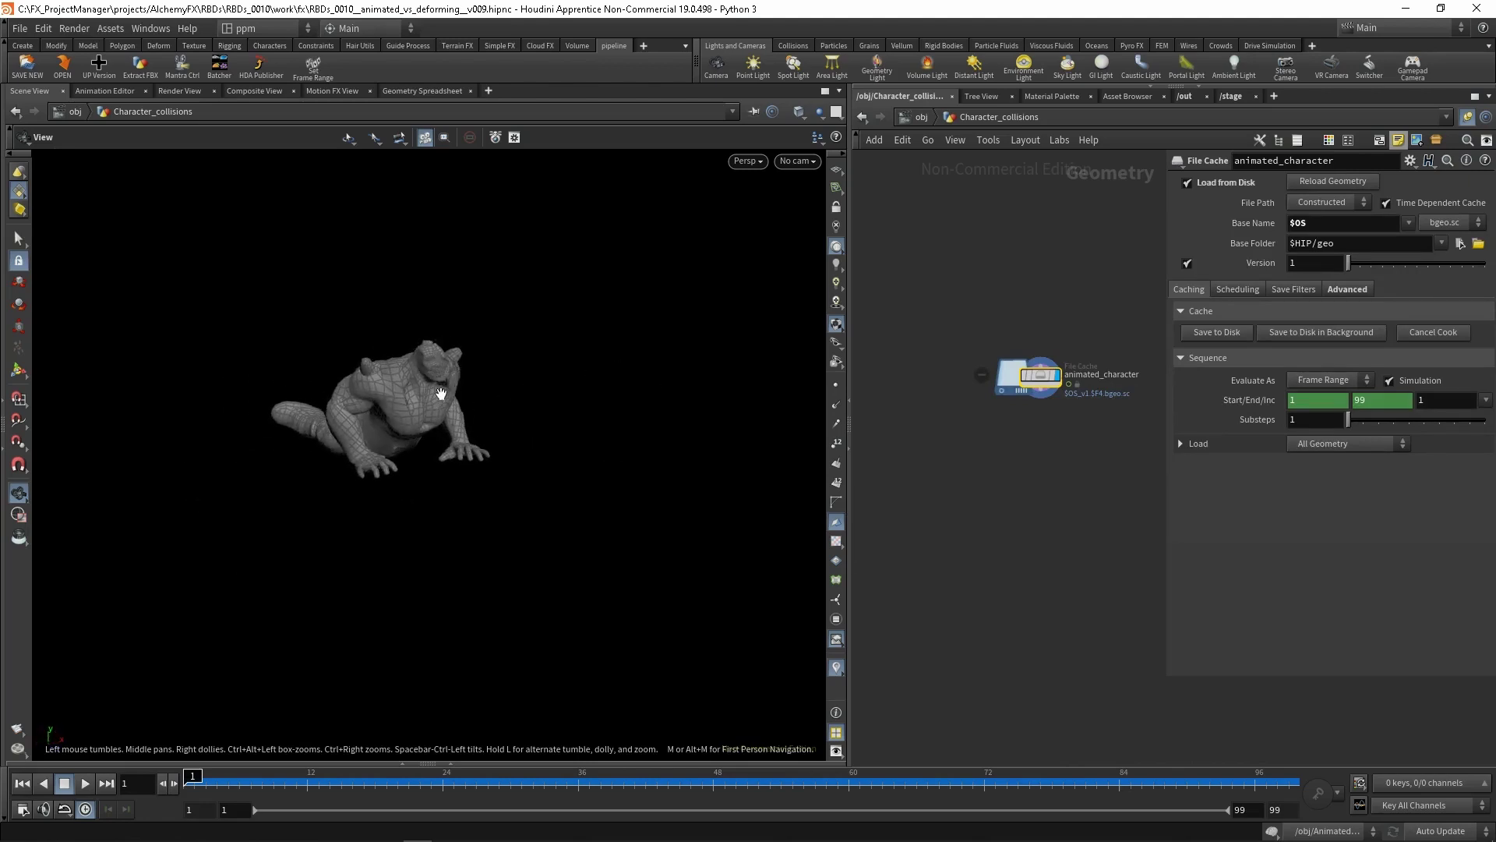
pyautogui.moveTo(247, 787); pyautogui.dragTo(187, 789)
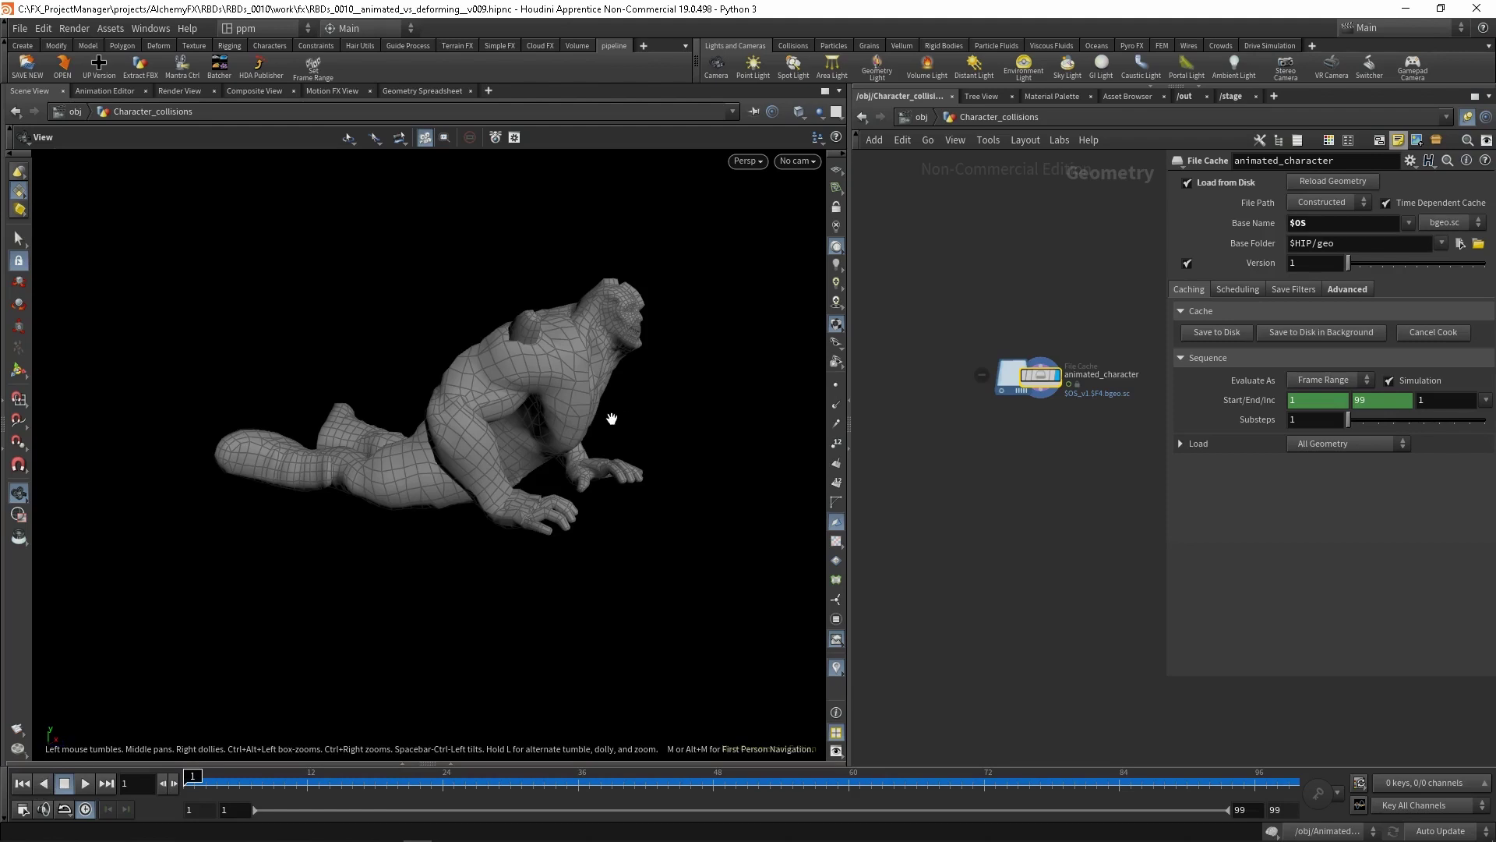
pyautogui.moveTo(611, 419); pyautogui.dragTo(686, 425)
pyautogui.press('Tab')
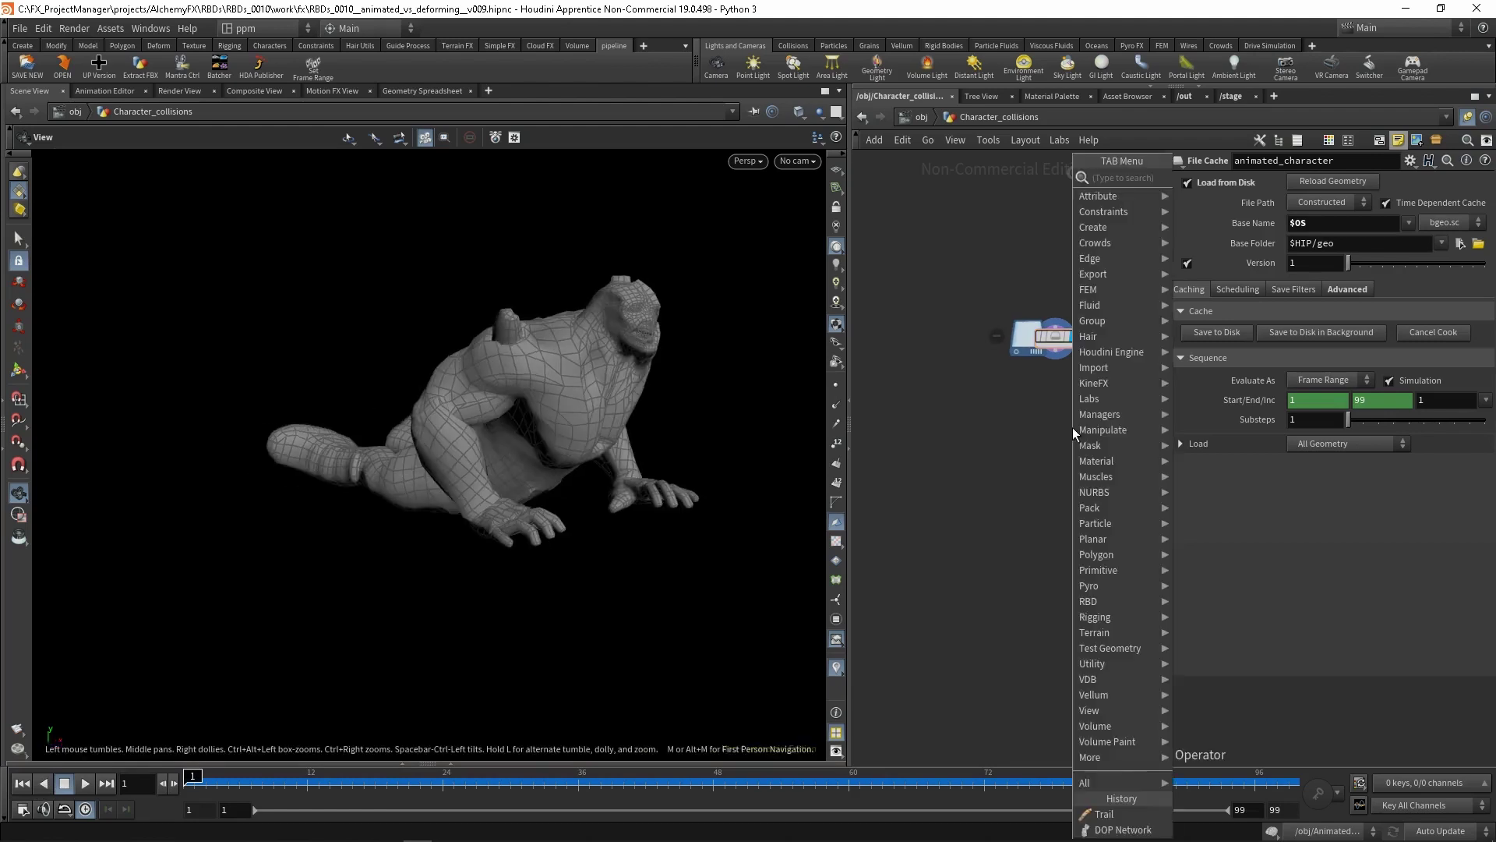
pyautogui.write('div')
pyautogui.press('Return')
pyautogui.click(1072, 427)
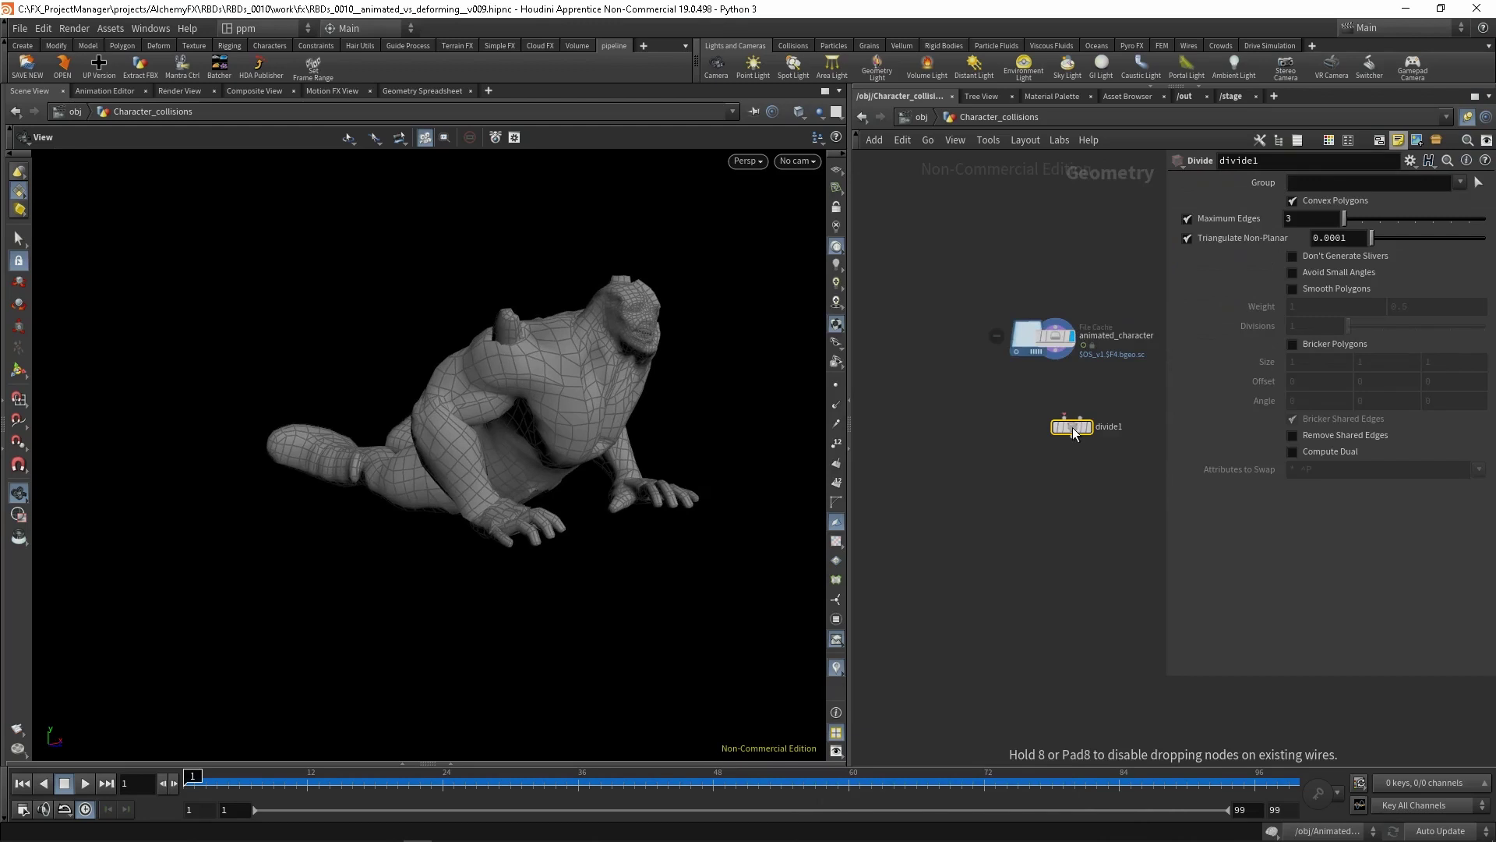
pyautogui.moveTo(1060, 424); pyautogui.dragTo(1047, 407)
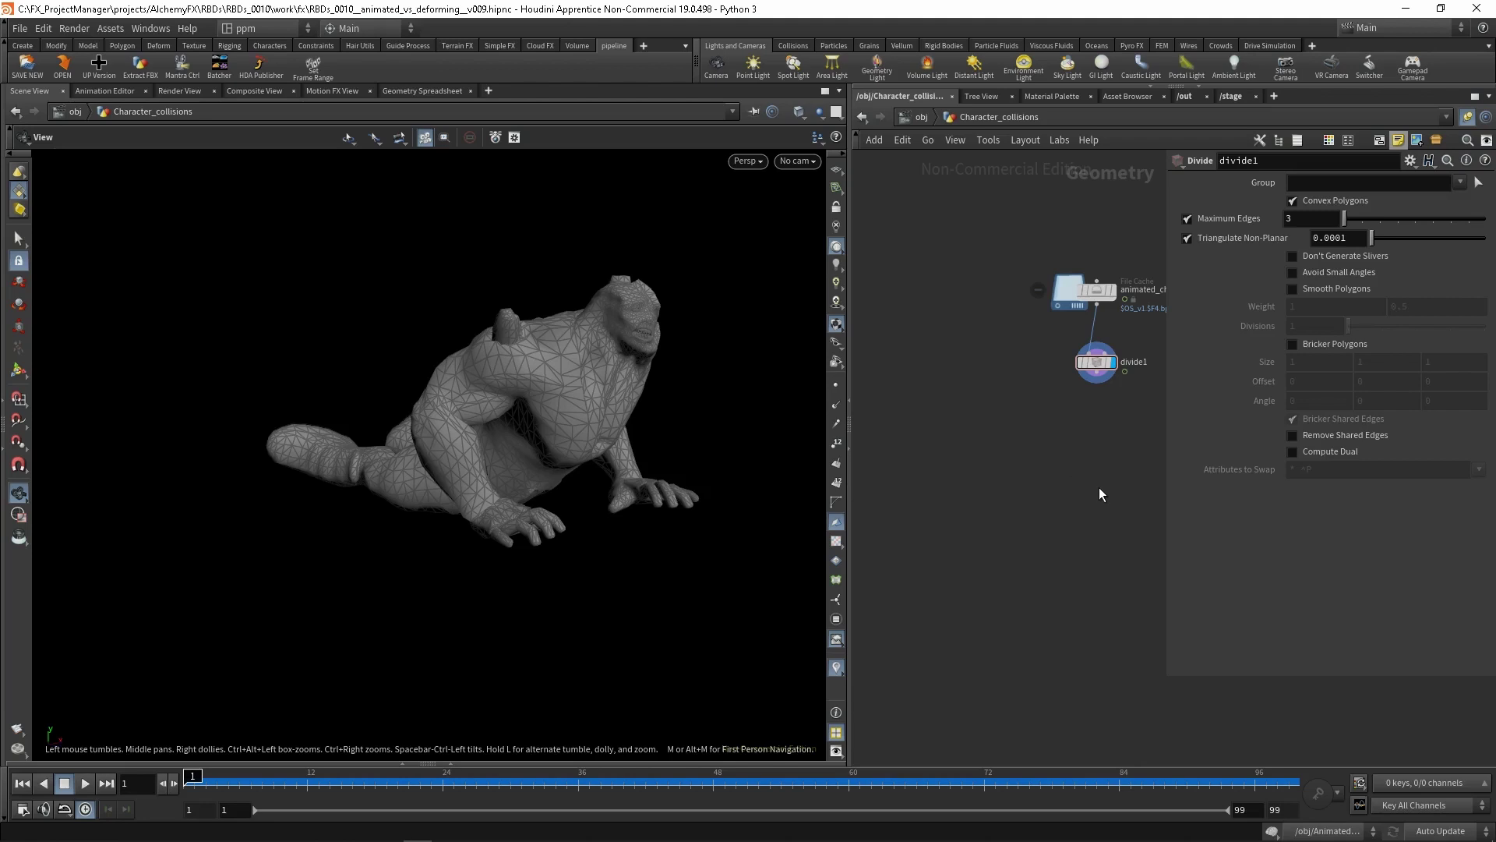
# Select animated_character and divide1 together in the node network.
pyautogui.moveTo(1100, 486); pyautogui.dragTo(1028, 463, button='middle')
pyautogui.scroll(-4, 1045, 468)
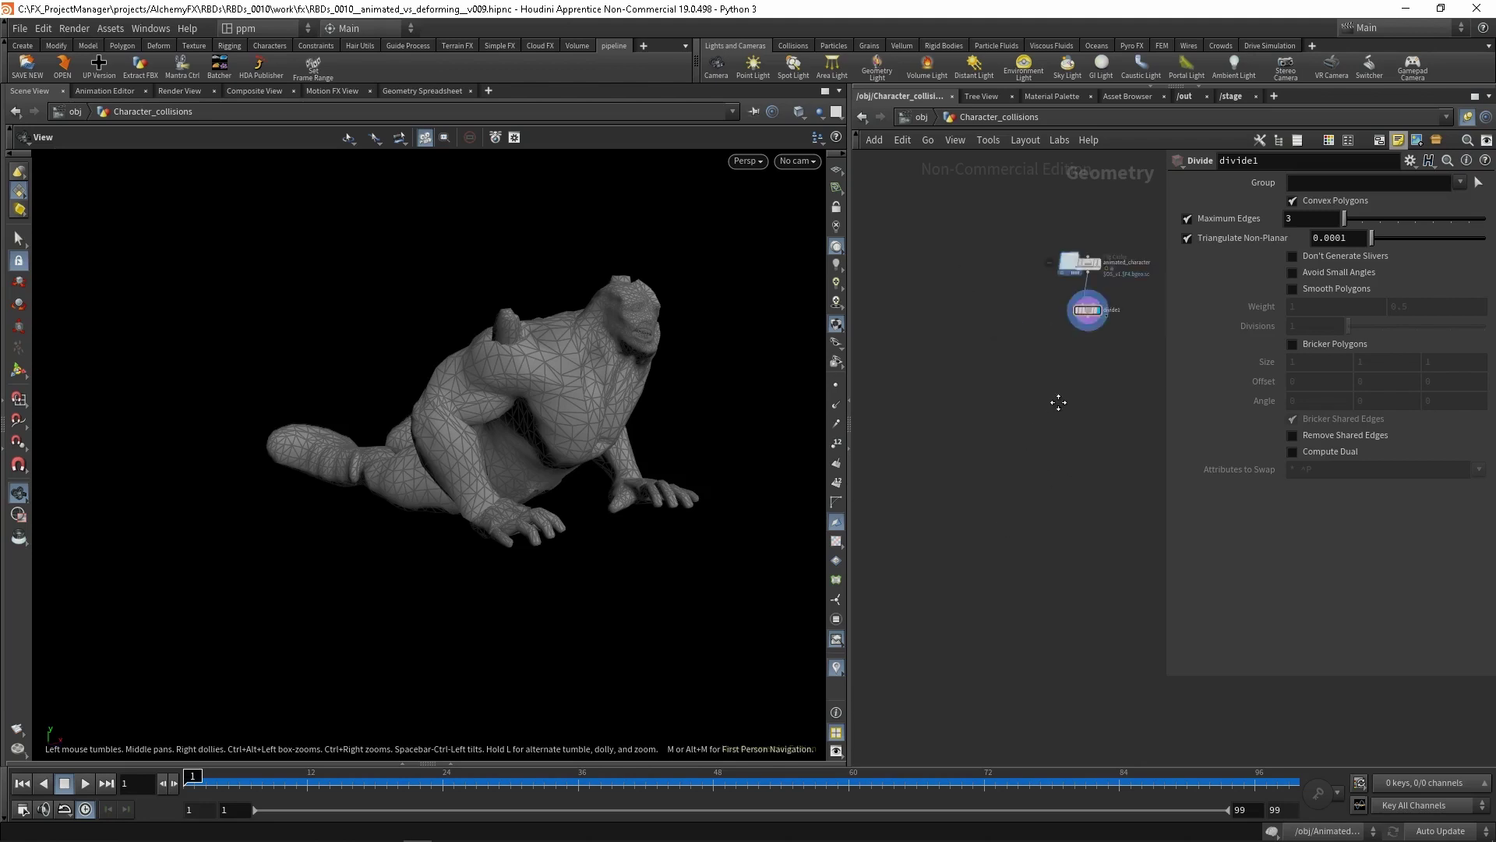
pyautogui.moveTo(1055, 467); pyautogui.dragTo(1042, 326)
pyautogui.scroll(4, 1053, 409)
pyautogui.press('Tab')
# Add a DOP Network dopnet1 wired from divide1 and display its output.
pyautogui.write('dopnet')
pyautogui.press('Return')
pyautogui.click(970, 436)
pyautogui.moveTo(970, 436); pyautogui.dragTo(1000, 392, button='middle')
pyautogui.click(1128, 275)
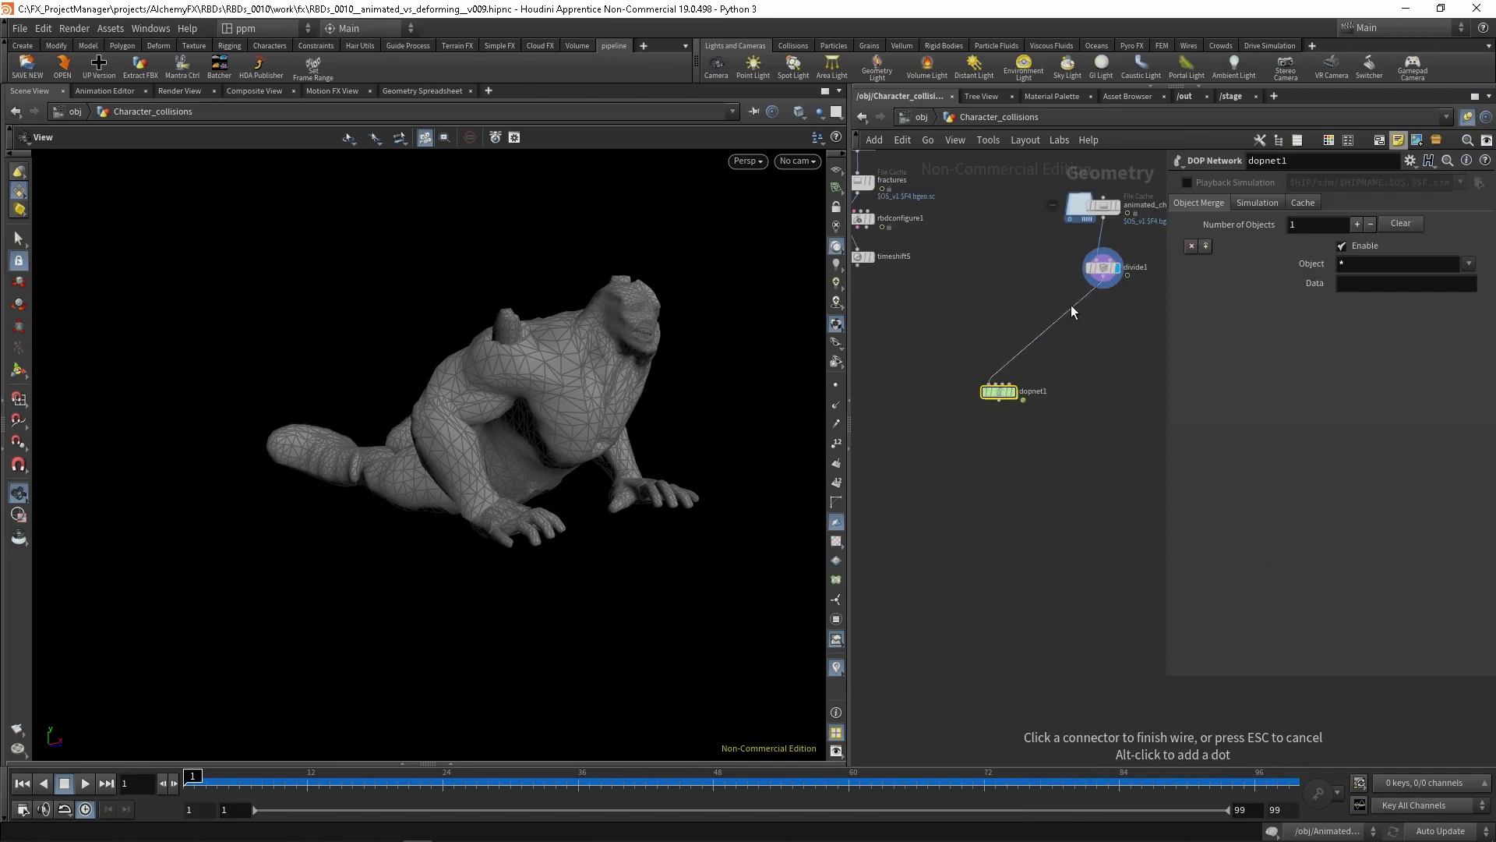
pyautogui.click(1000, 384)
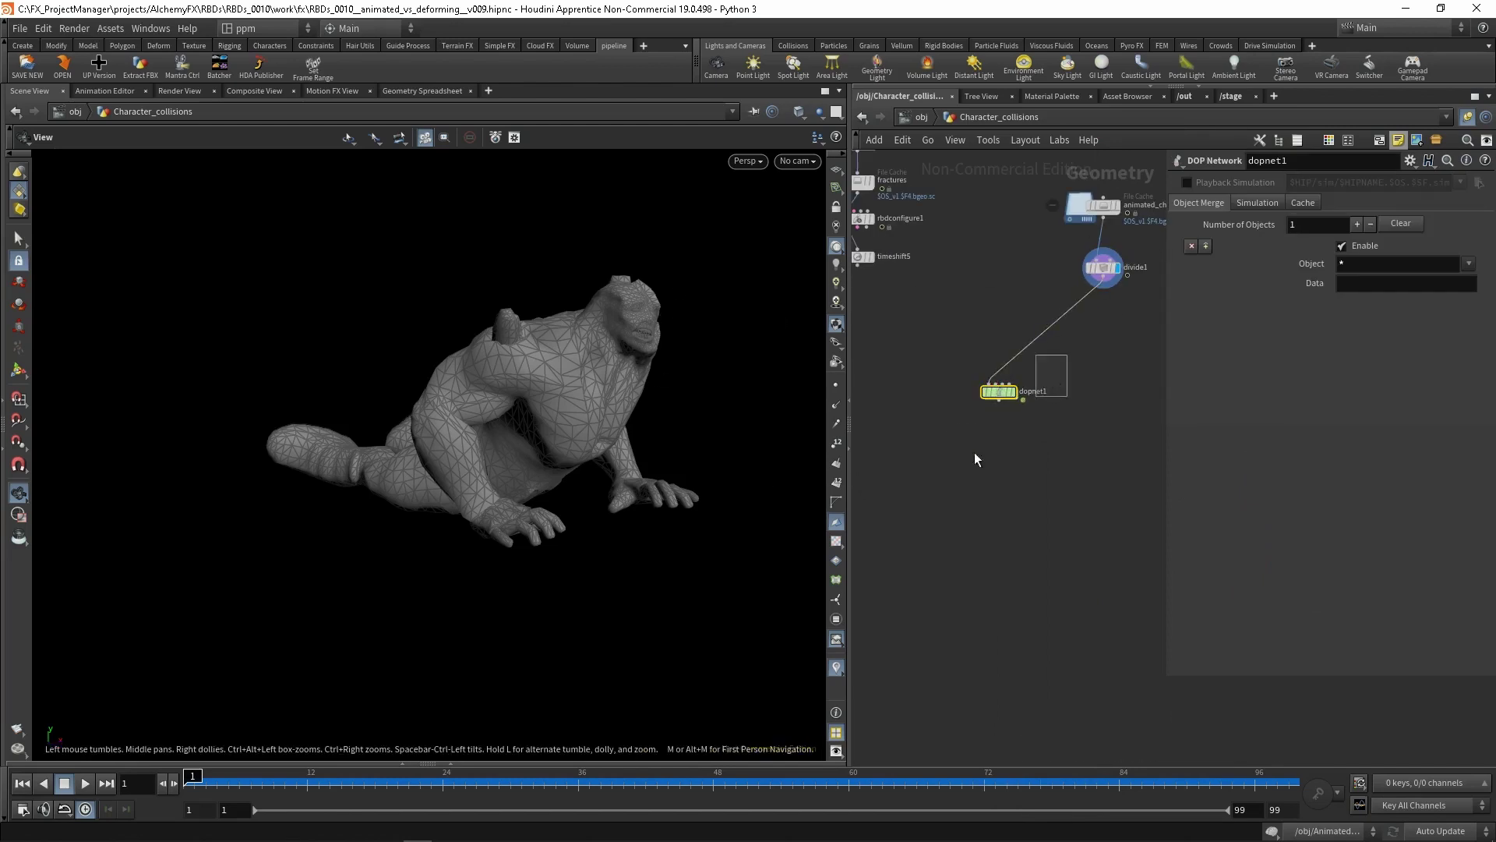
pyautogui.moveTo(1044, 386); pyautogui.dragTo(1038, 463)
pyautogui.press('r')
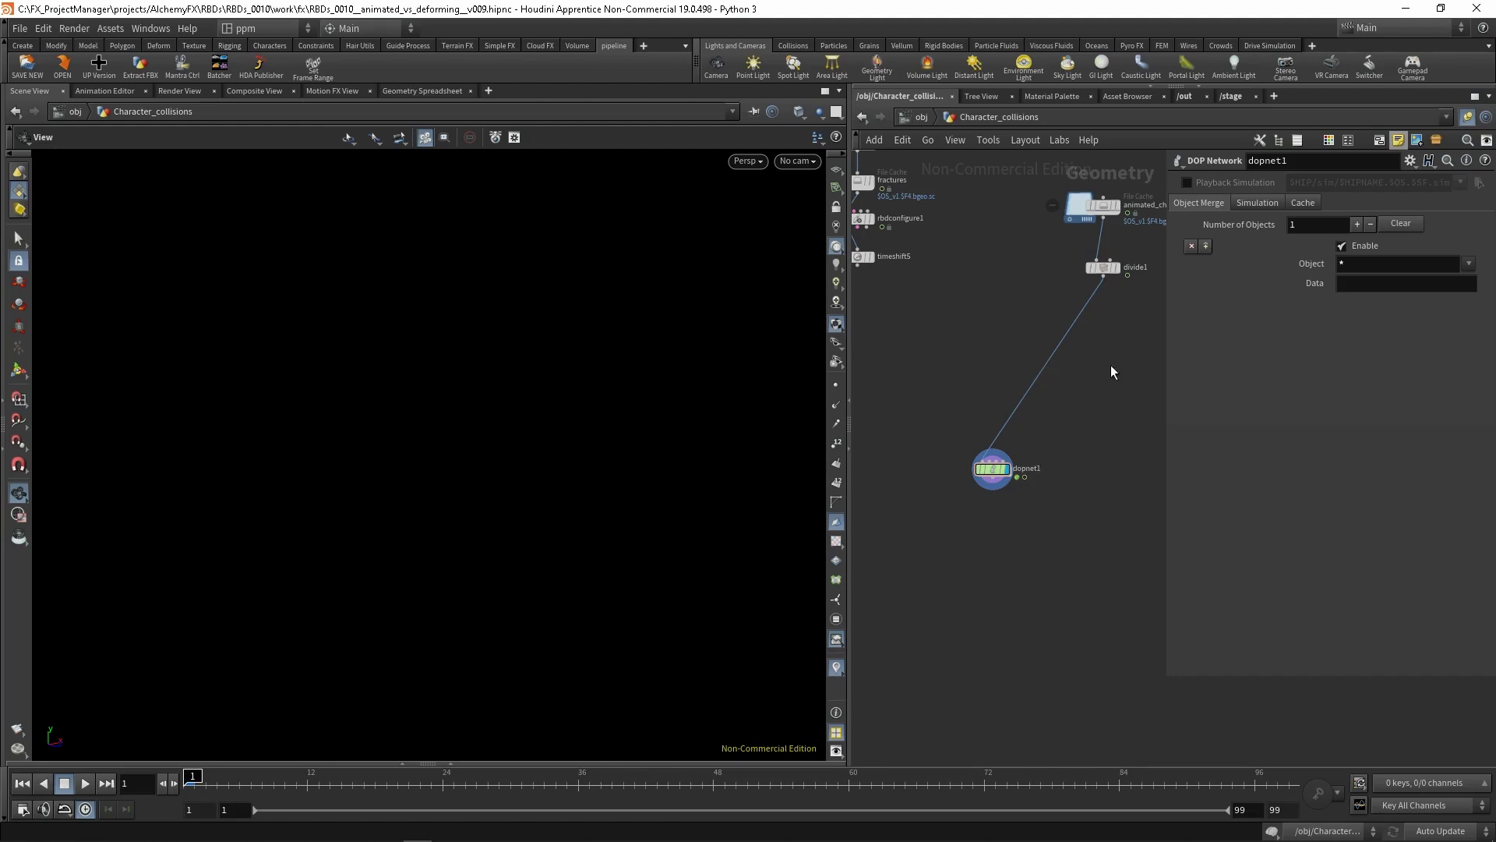
# Insert rbdconfigure2 and pointwrangle1 on the wire between divide1 and dopnet1.
pyautogui.press('Tab')
pyautogui.write('RBCON')
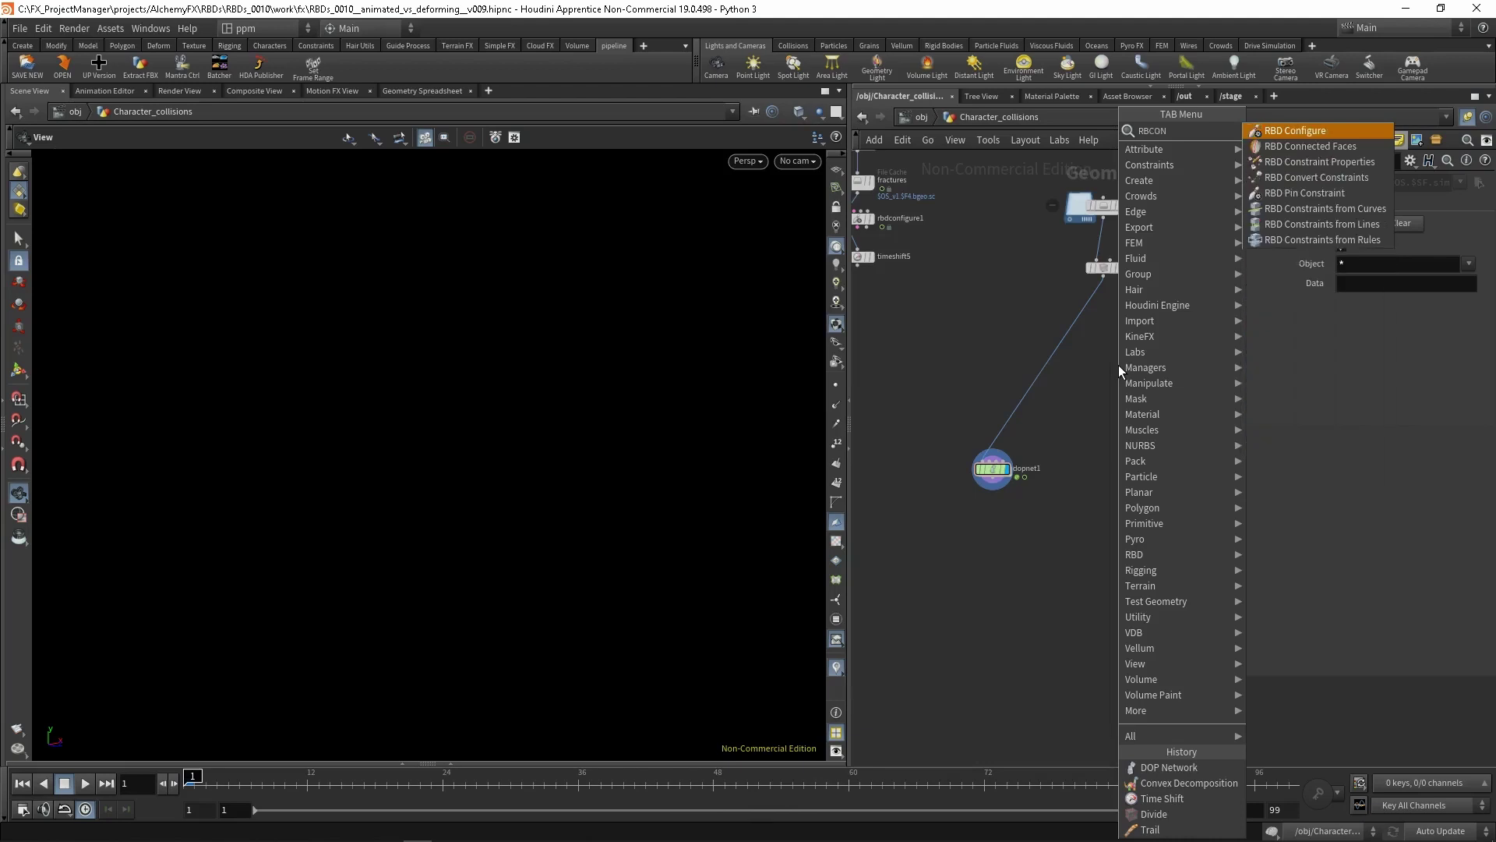
pyautogui.press('Return')
pyautogui.click(1106, 320)
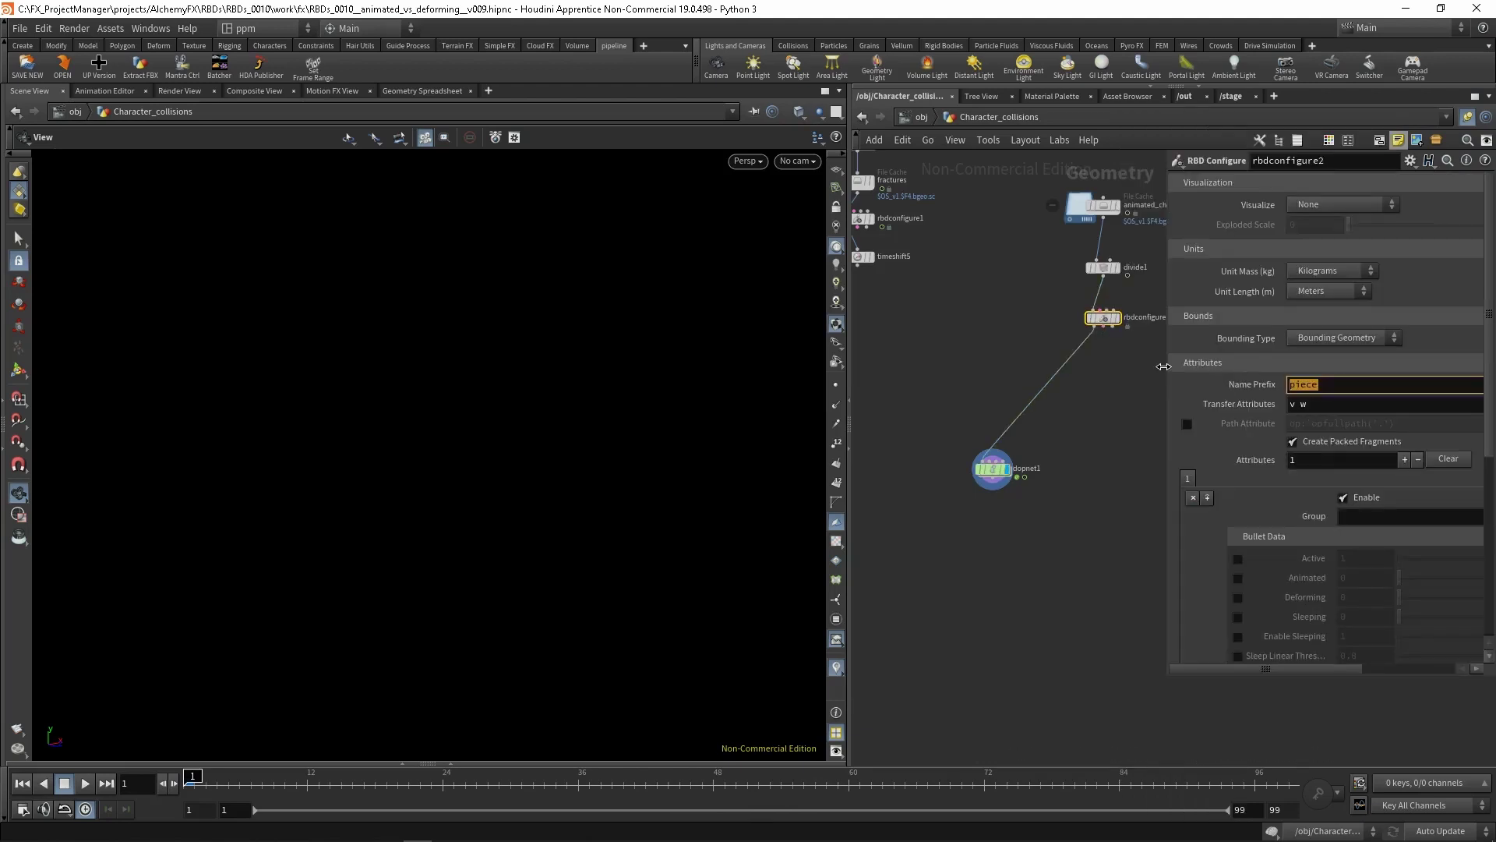
pyautogui.press('Tab')
pyautogui.write('pointw')
pyautogui.press('Return')
pyautogui.click(1077, 415)
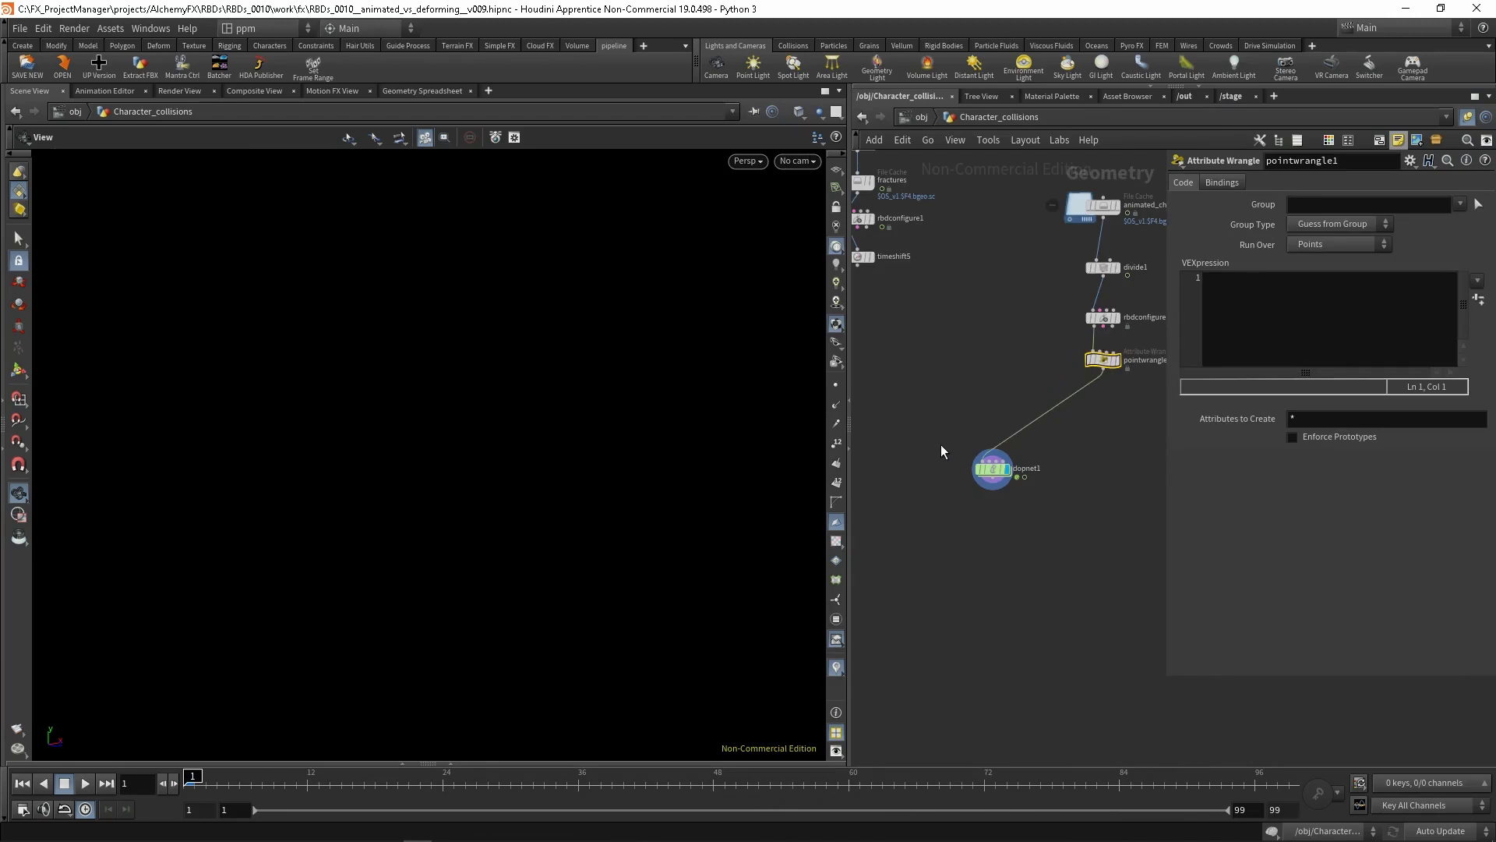
# Write i@active = 0; i@animated = 0; i@deforming = 1; in pointwrangle1 and display it.
pyautogui.click(1256, 312)
pyautogui.write('i@')
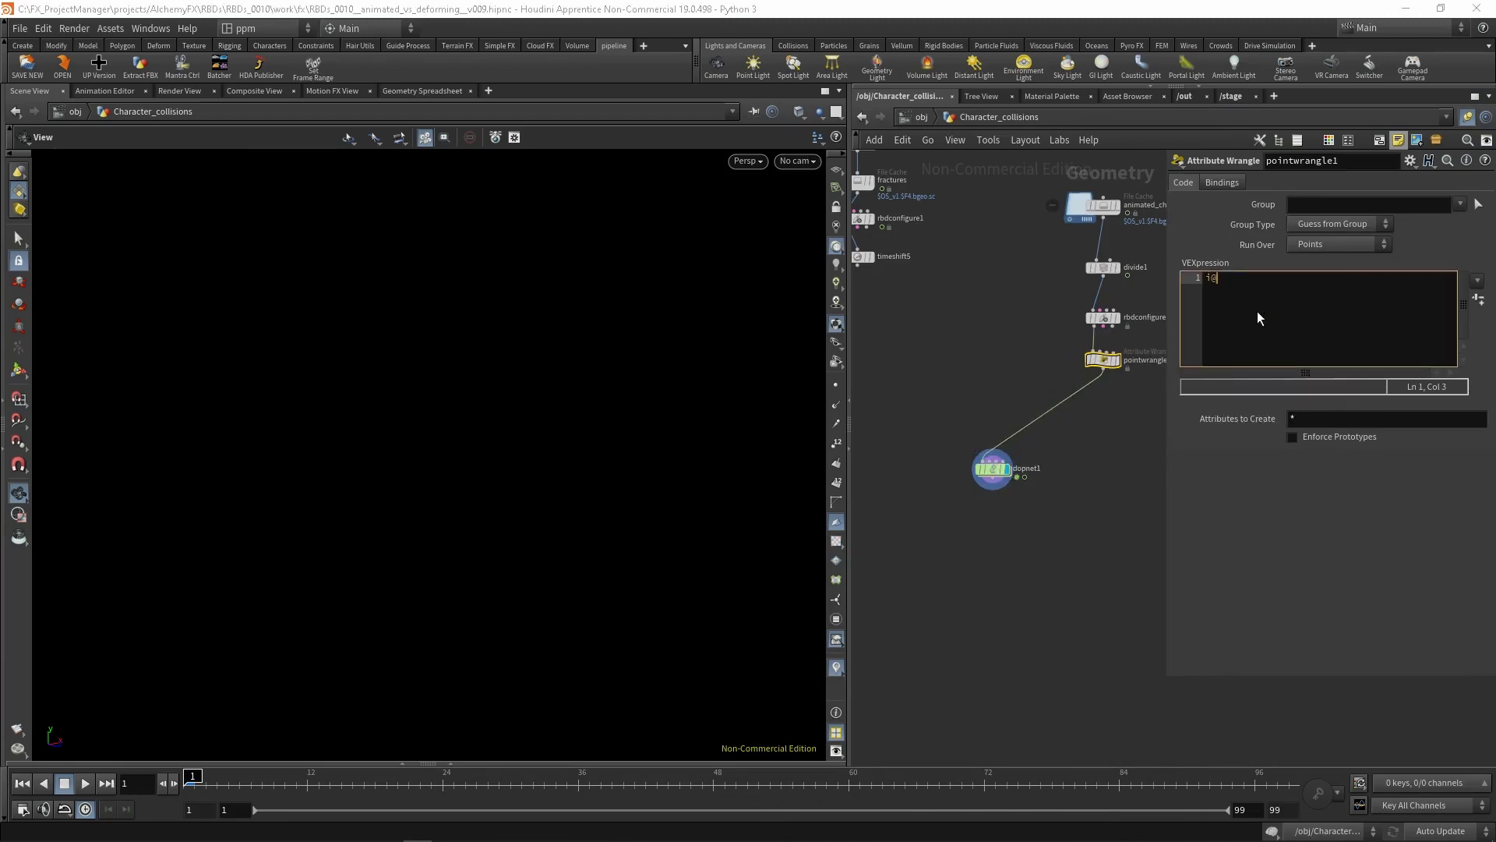
pyautogui.write('anim')
pyautogui.press('BackSpace')
pyautogui.press('BackSpace')
pyautogui.press('BackSpace')
pyautogui.write('ctive =')
pyautogui.write('0;')
pyautogui.press('Return')
pyautogui.write('i@animated')
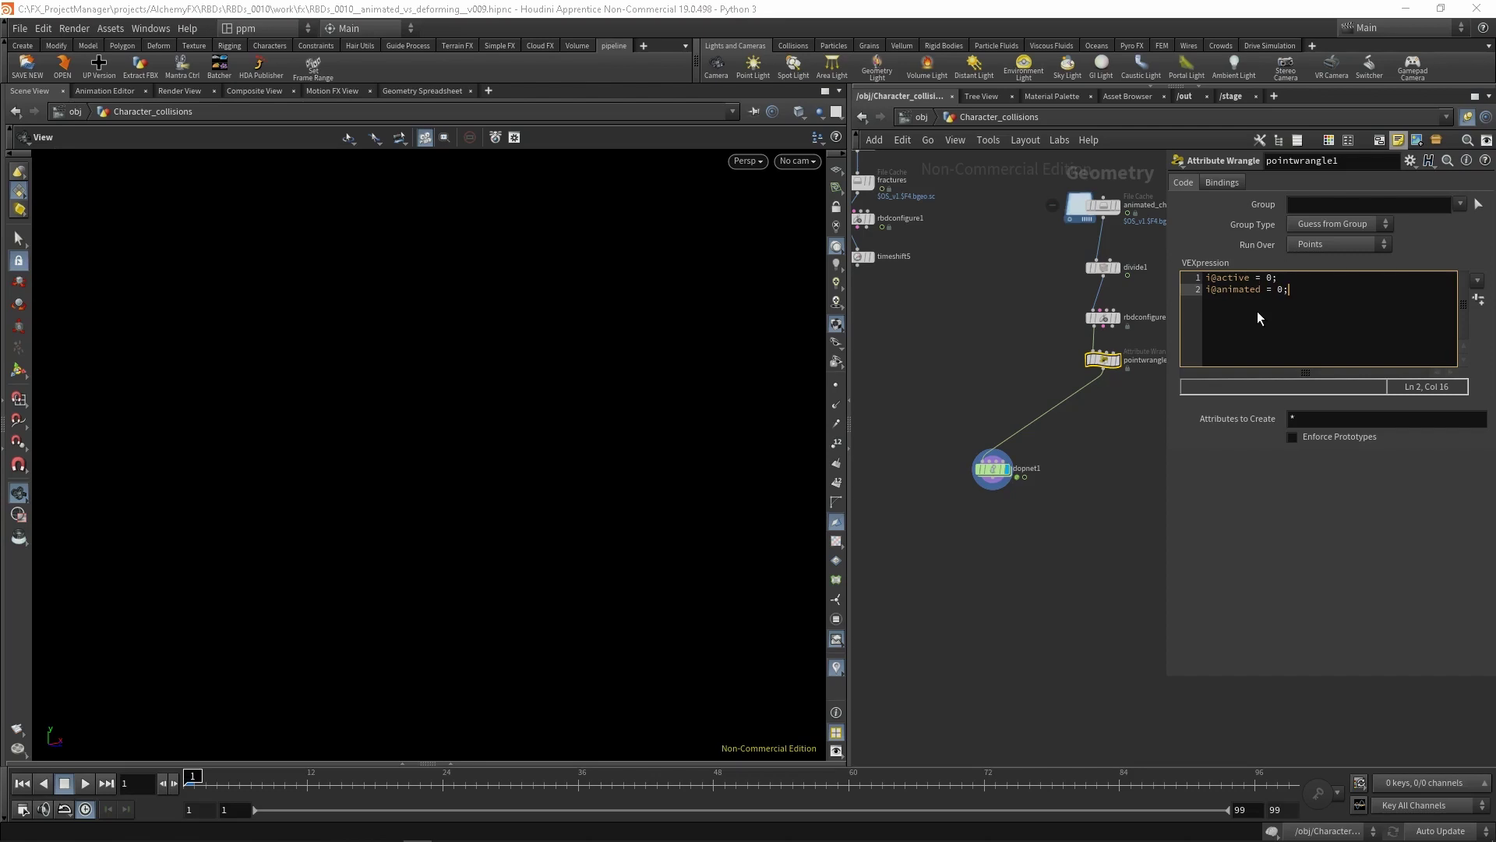
pyautogui.press('Return')
pyautogui.write('i@deforming = 1;')
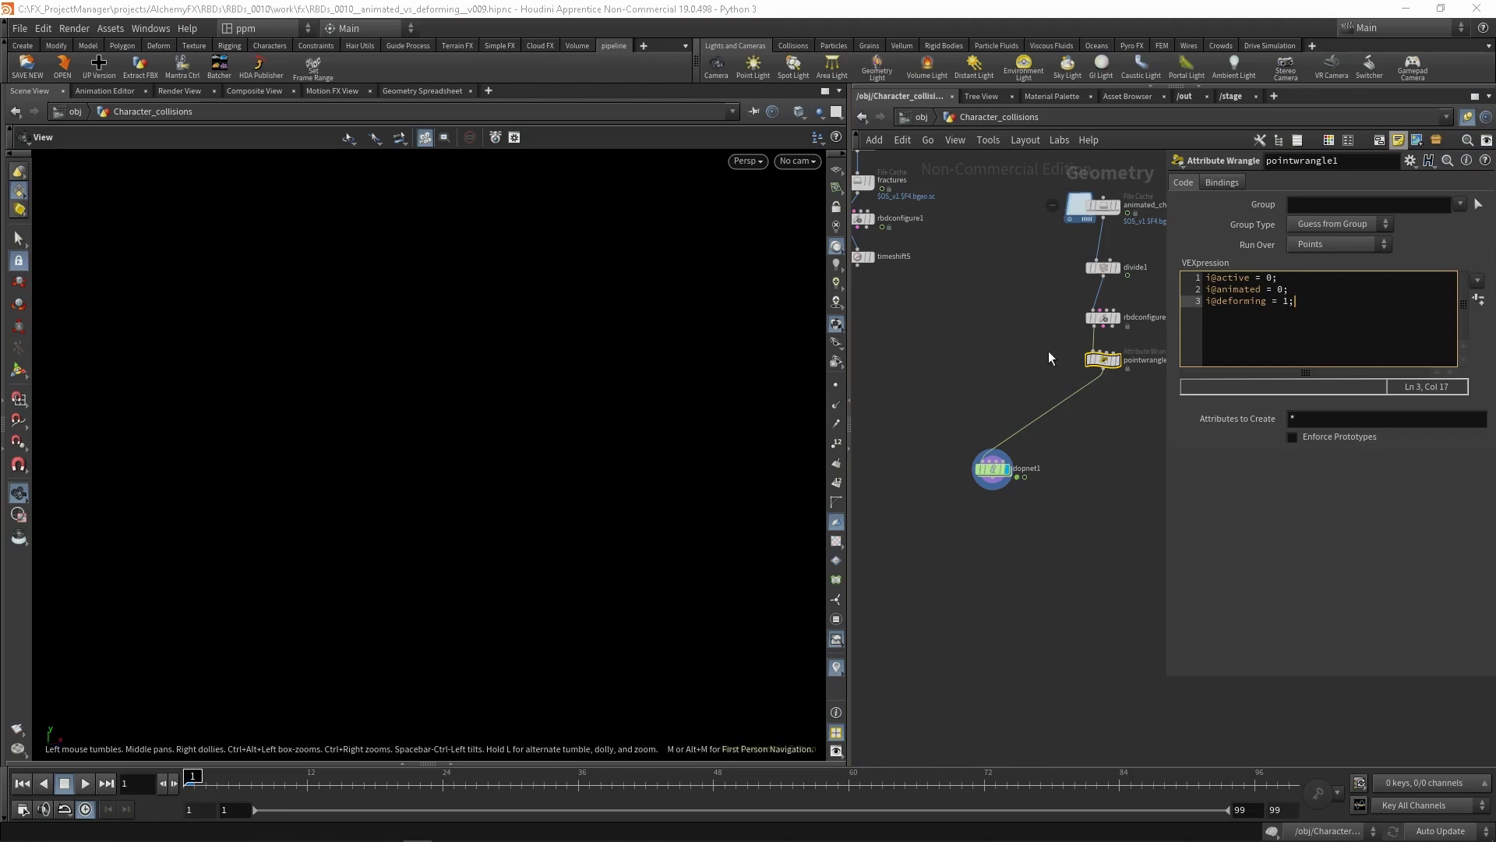
pyautogui.press('r')
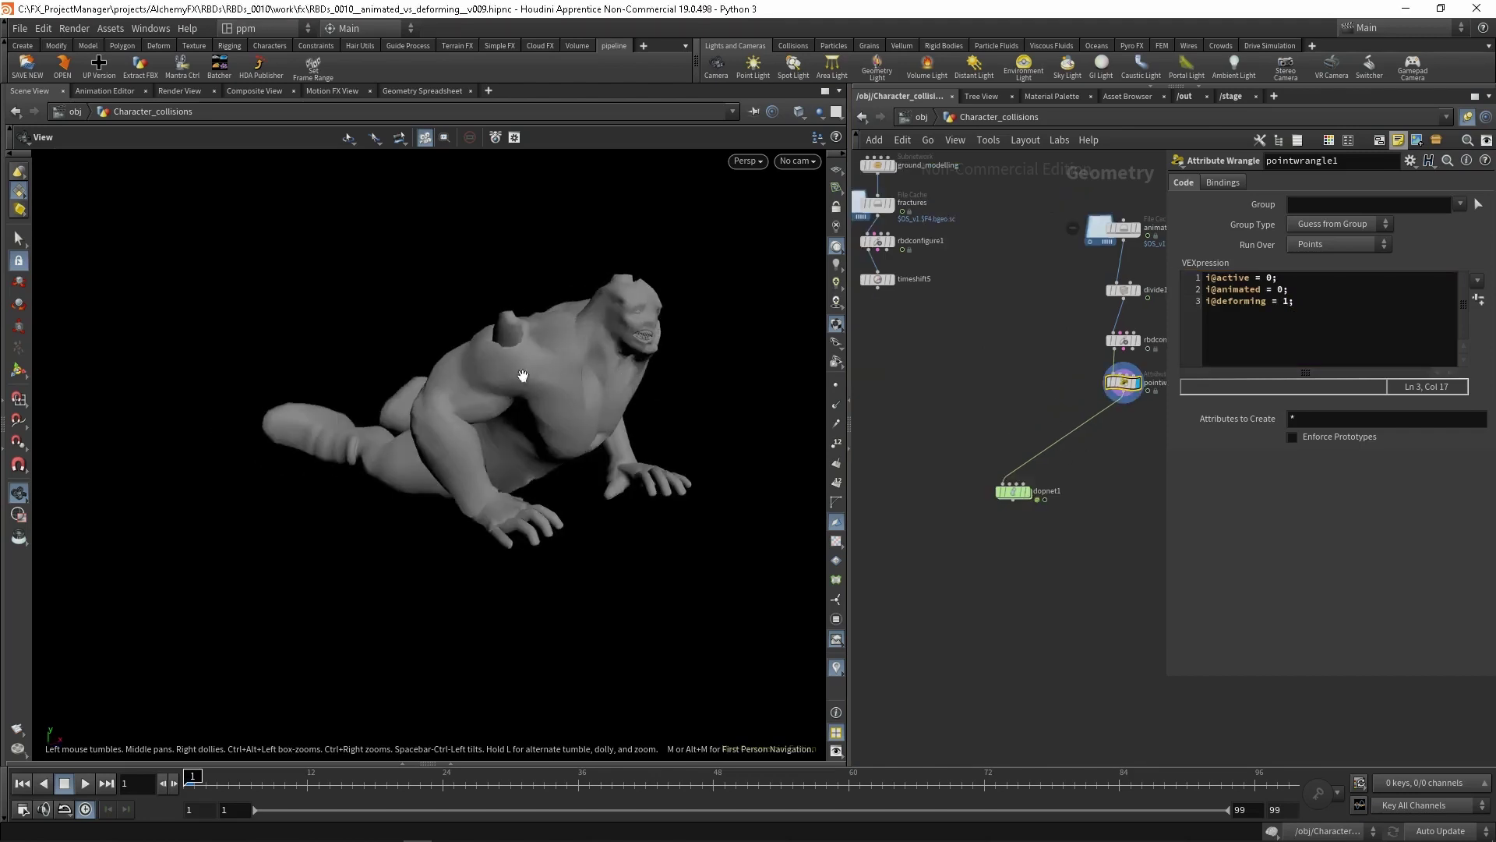
pyautogui.press('Delete')
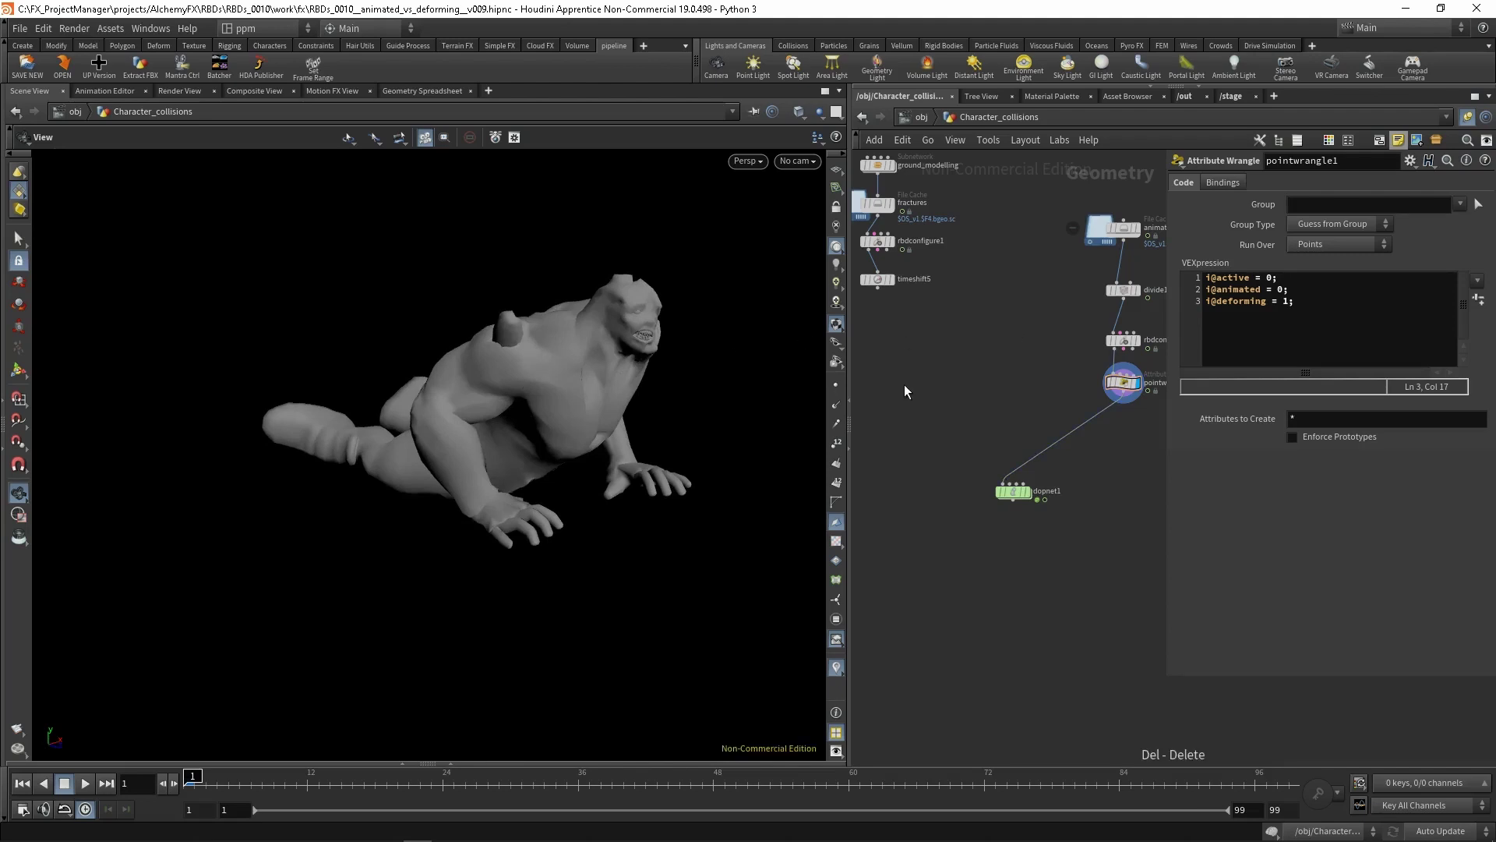
# Add merge1 combining pointwrangle1 and timeshift5.
pyautogui.press('Tab')
pyautogui.write('merge')
pyautogui.press('Return')
pyautogui.click(904, 385)
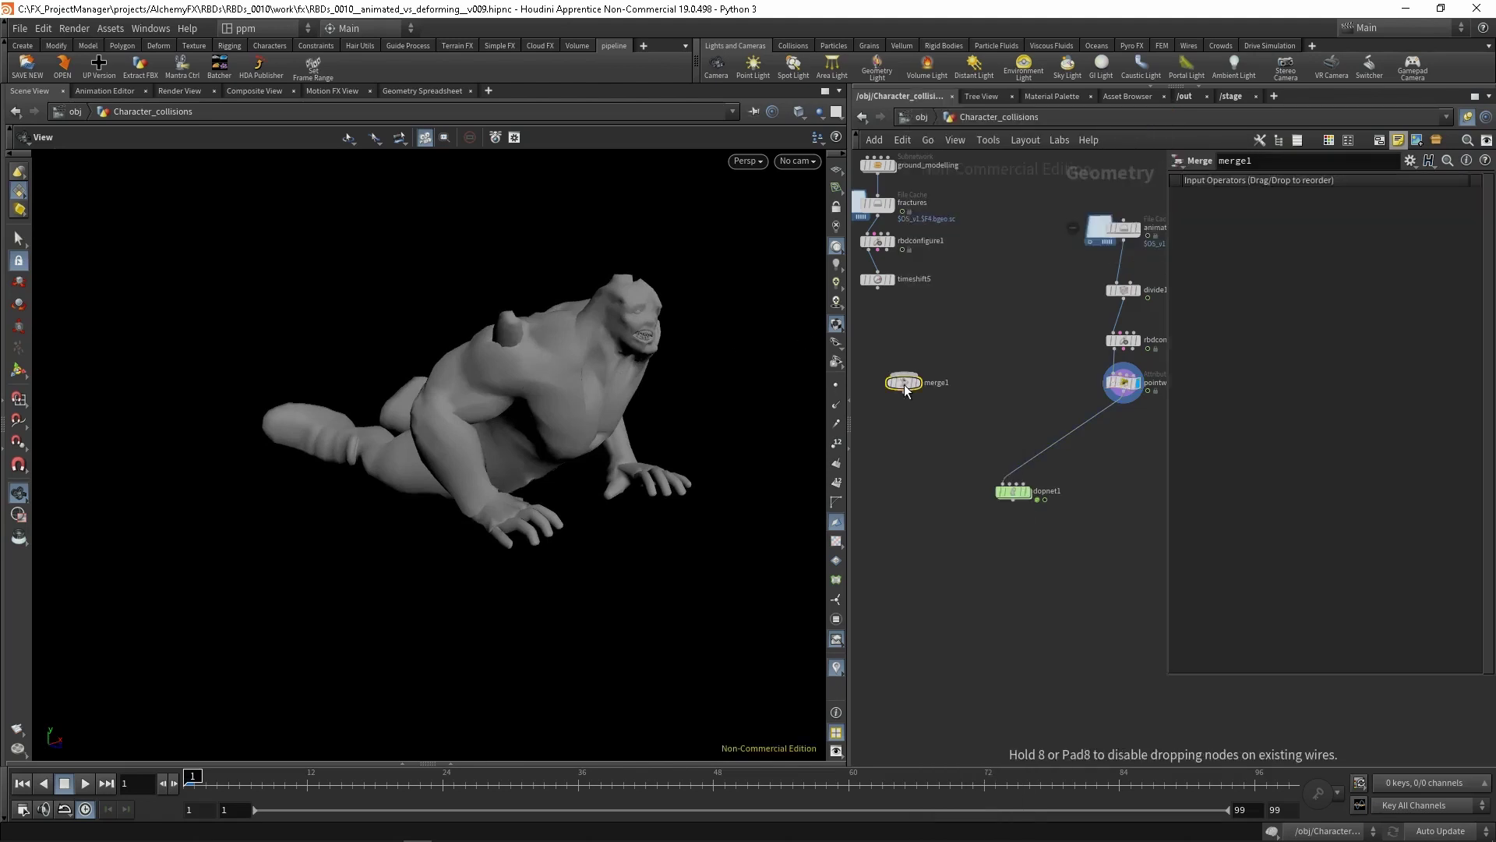
pyautogui.moveTo(906, 373); pyautogui.dragTo(1097, 402)
pyautogui.click(922, 380)
pyautogui.click(878, 287)
# Tidy the node layout and connect merge1 into dopnet1 in place of pointwrangle1.
pyautogui.press('l')
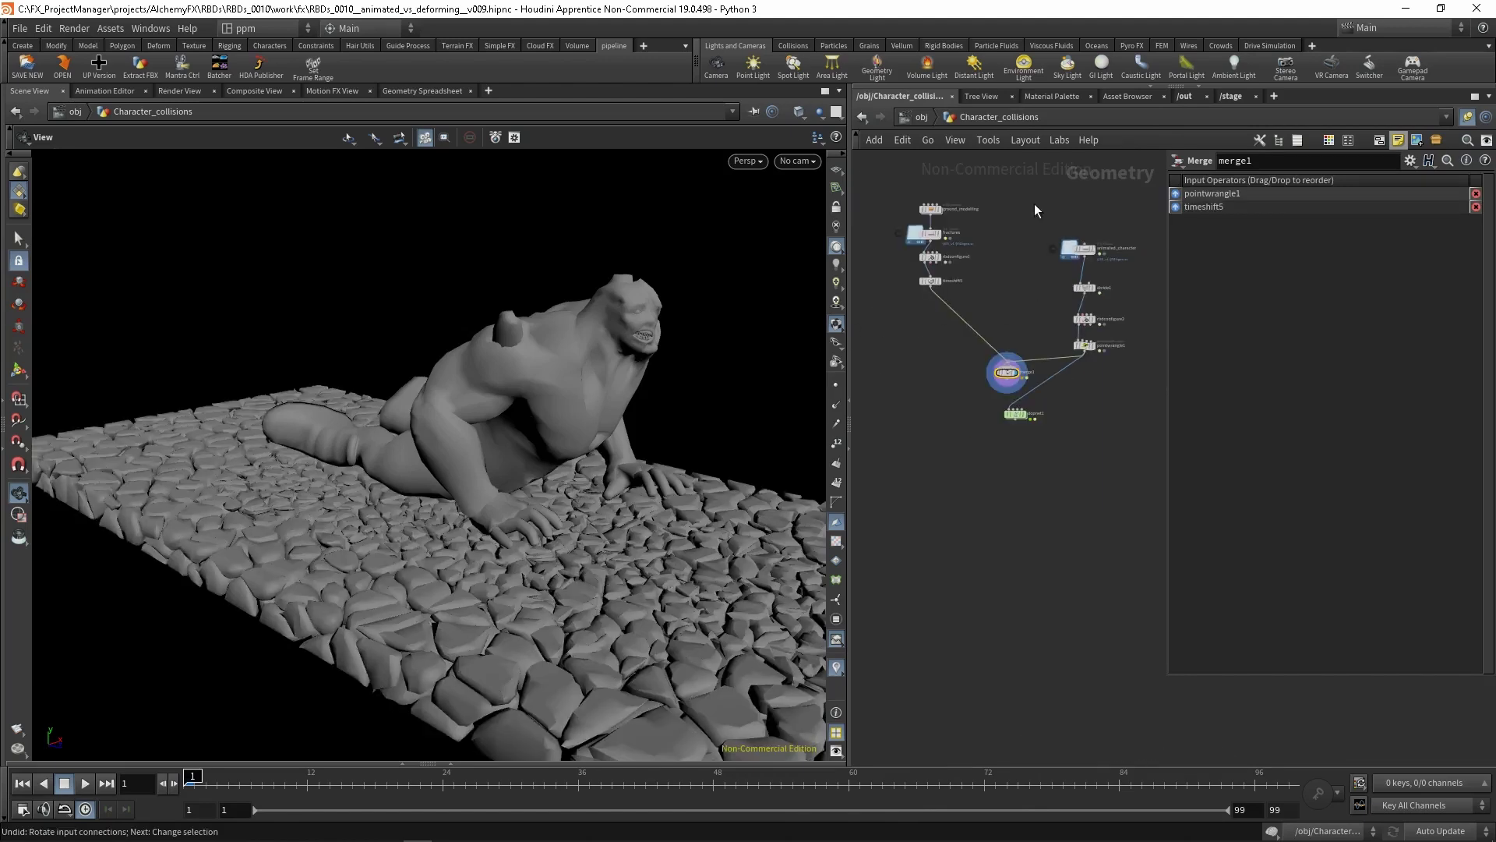
pyautogui.moveTo(1035, 208); pyautogui.dragTo(1094, 399)
pyautogui.press('l')
pyautogui.moveTo(1069, 185); pyautogui.dragTo(990, 325)
pyautogui.press('l')
pyautogui.click(1079, 408)
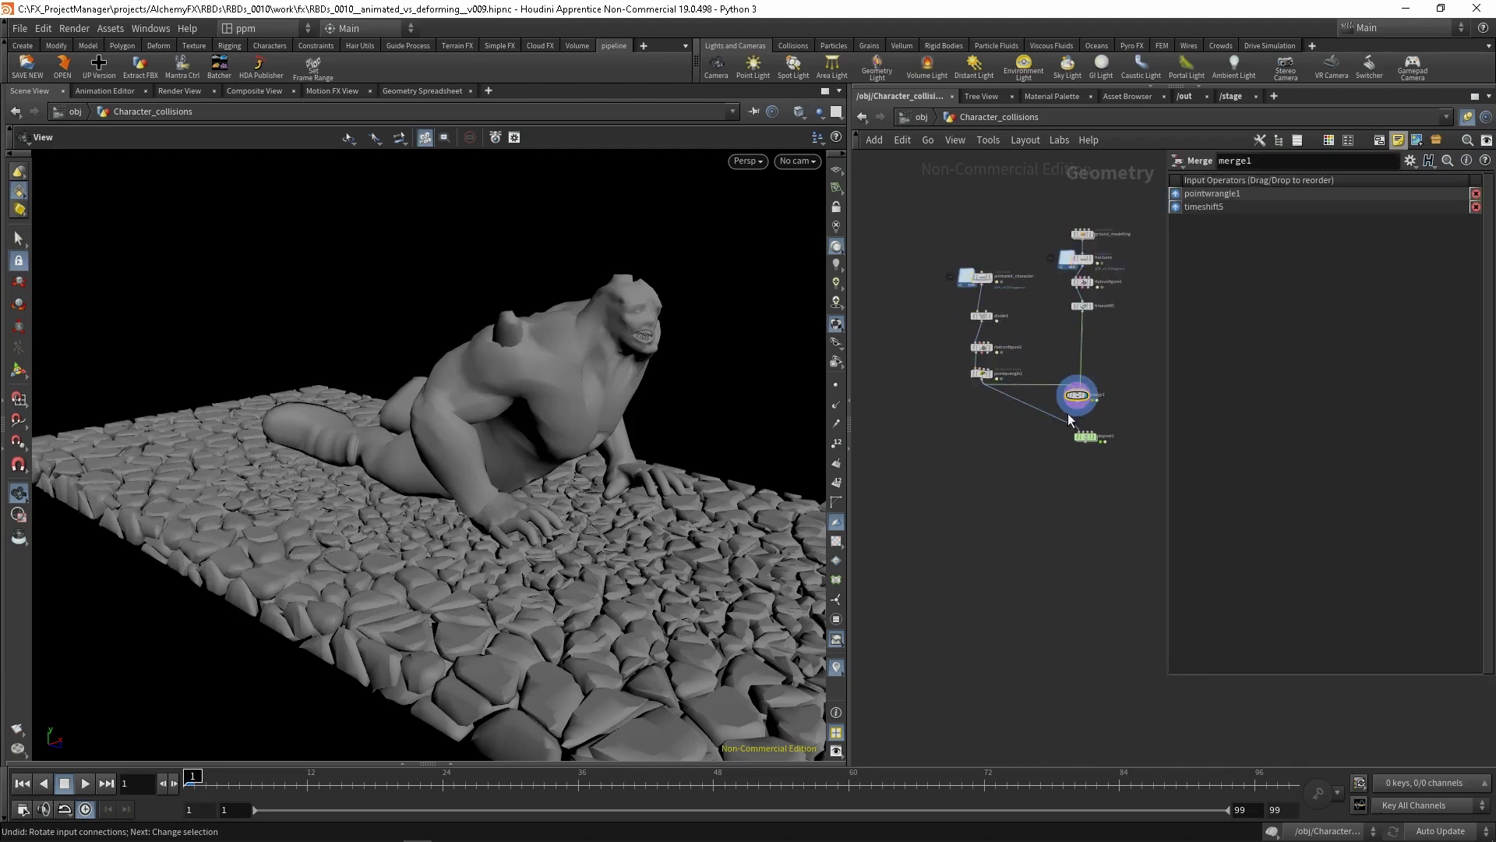
pyautogui.click(1083, 412)
# Check pointwrangle1 and timeshift5 geometry info, then dive inside dopnet1.
pyautogui.scroll(2, 1080, 428)
pyautogui.middleClick(943, 364)
pyautogui.middleClick(1073, 267)
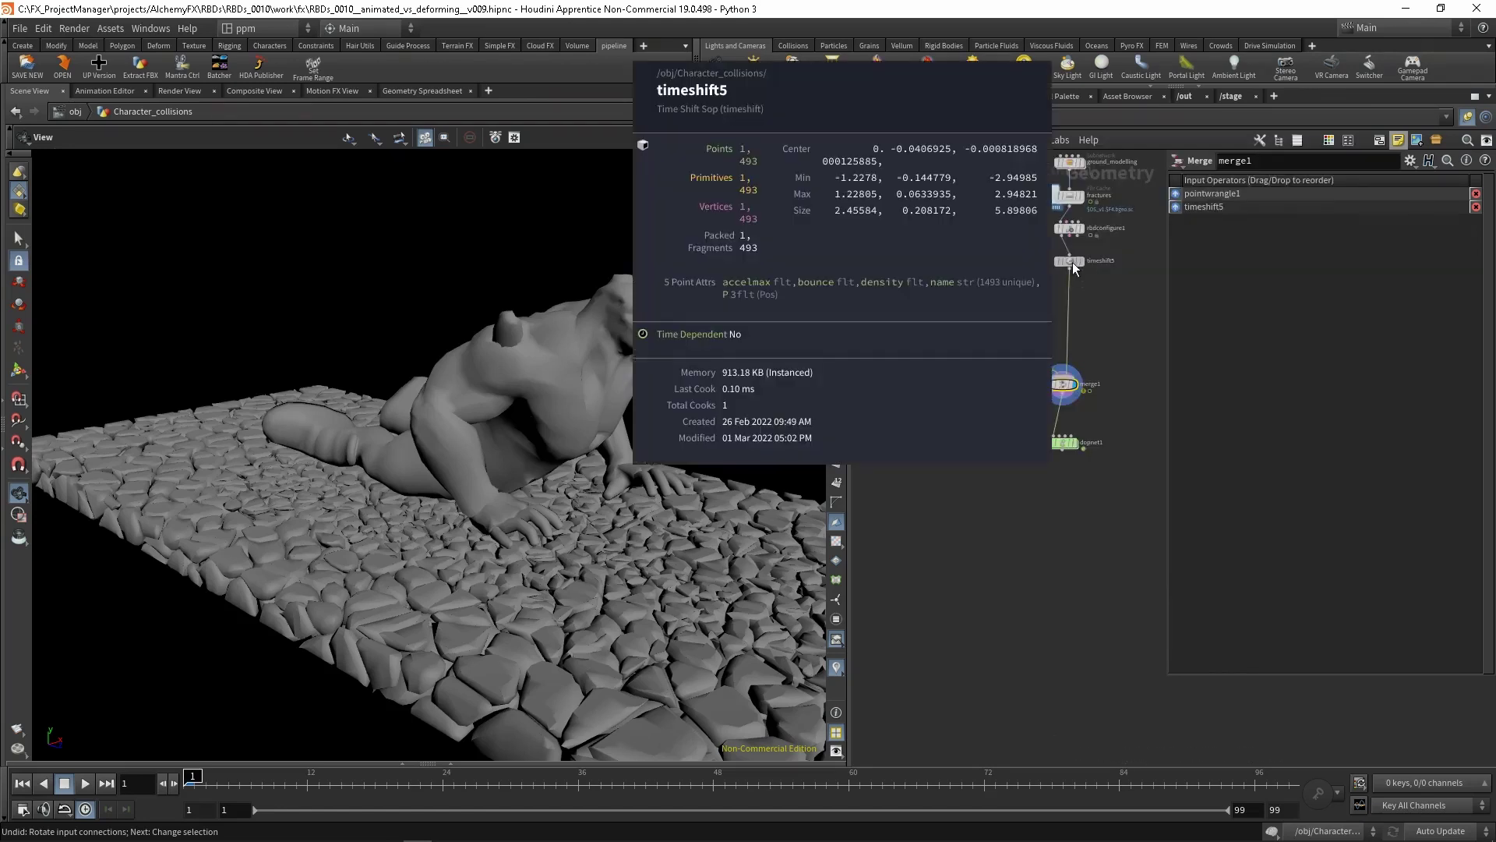
pyautogui.moveTo(1005, 338); pyautogui.dragTo(917, 392)
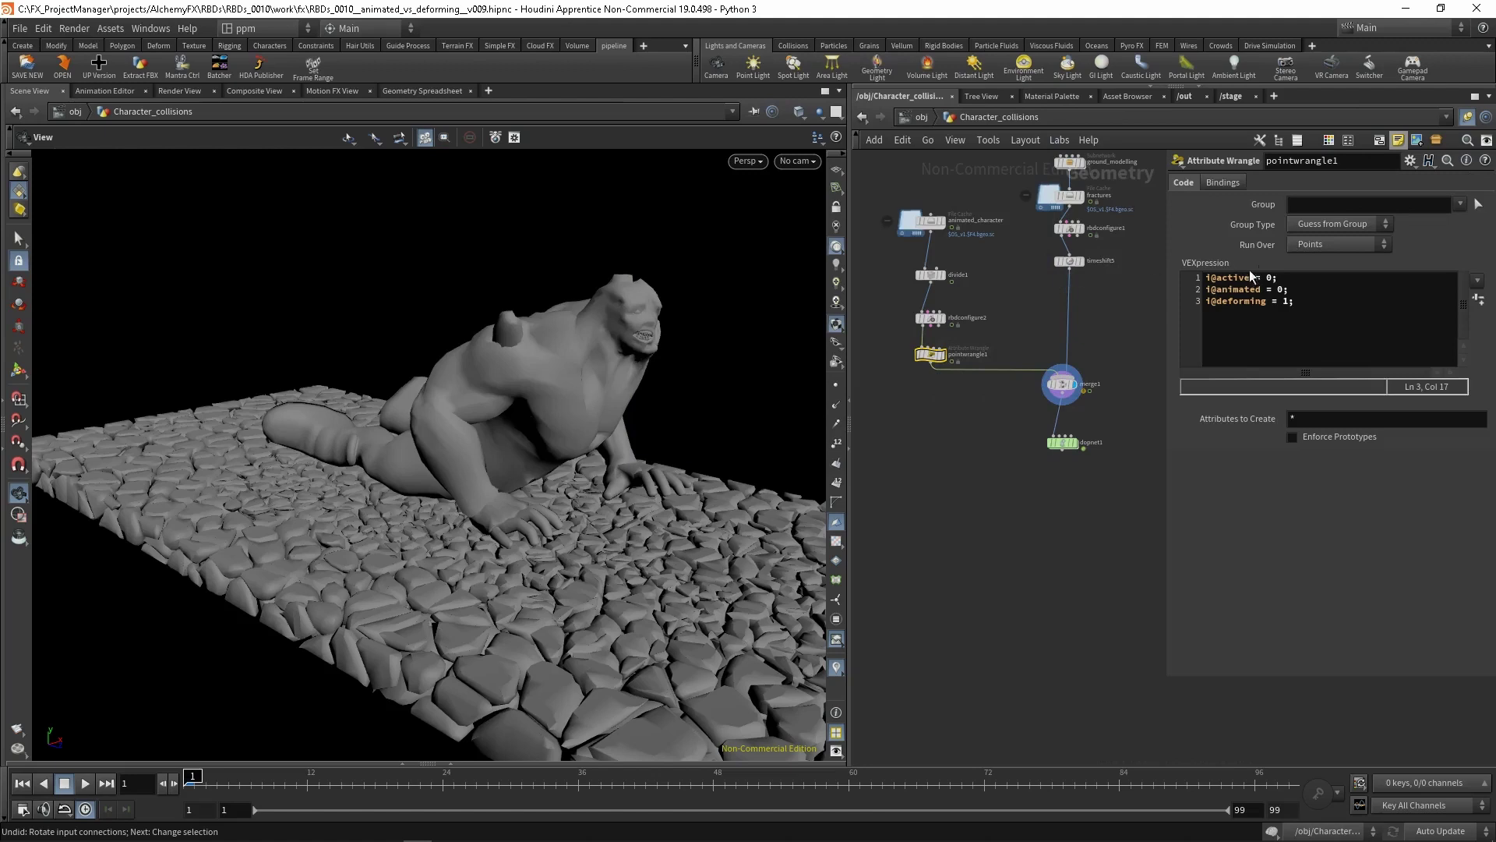
pyautogui.doubleClick(1062, 442)
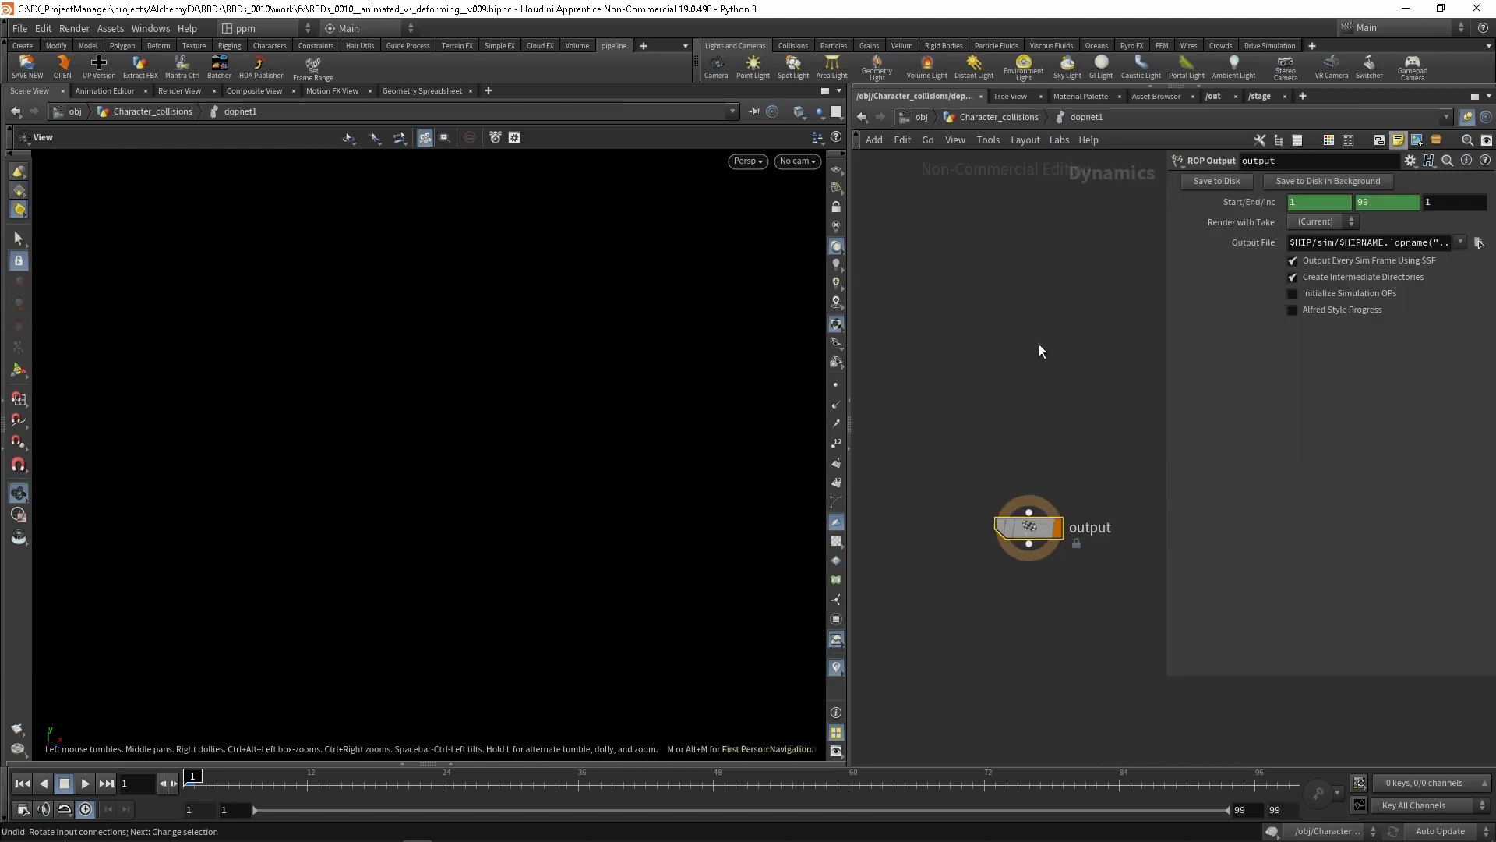
pyautogui.press('Tab')
# Add an RBD Packed Object using First Context Geometry, overwriting active, animated and deforming, and display it.
pyautogui.write('rbpa')
pyautogui.press('Return')
pyautogui.click(1039, 344)
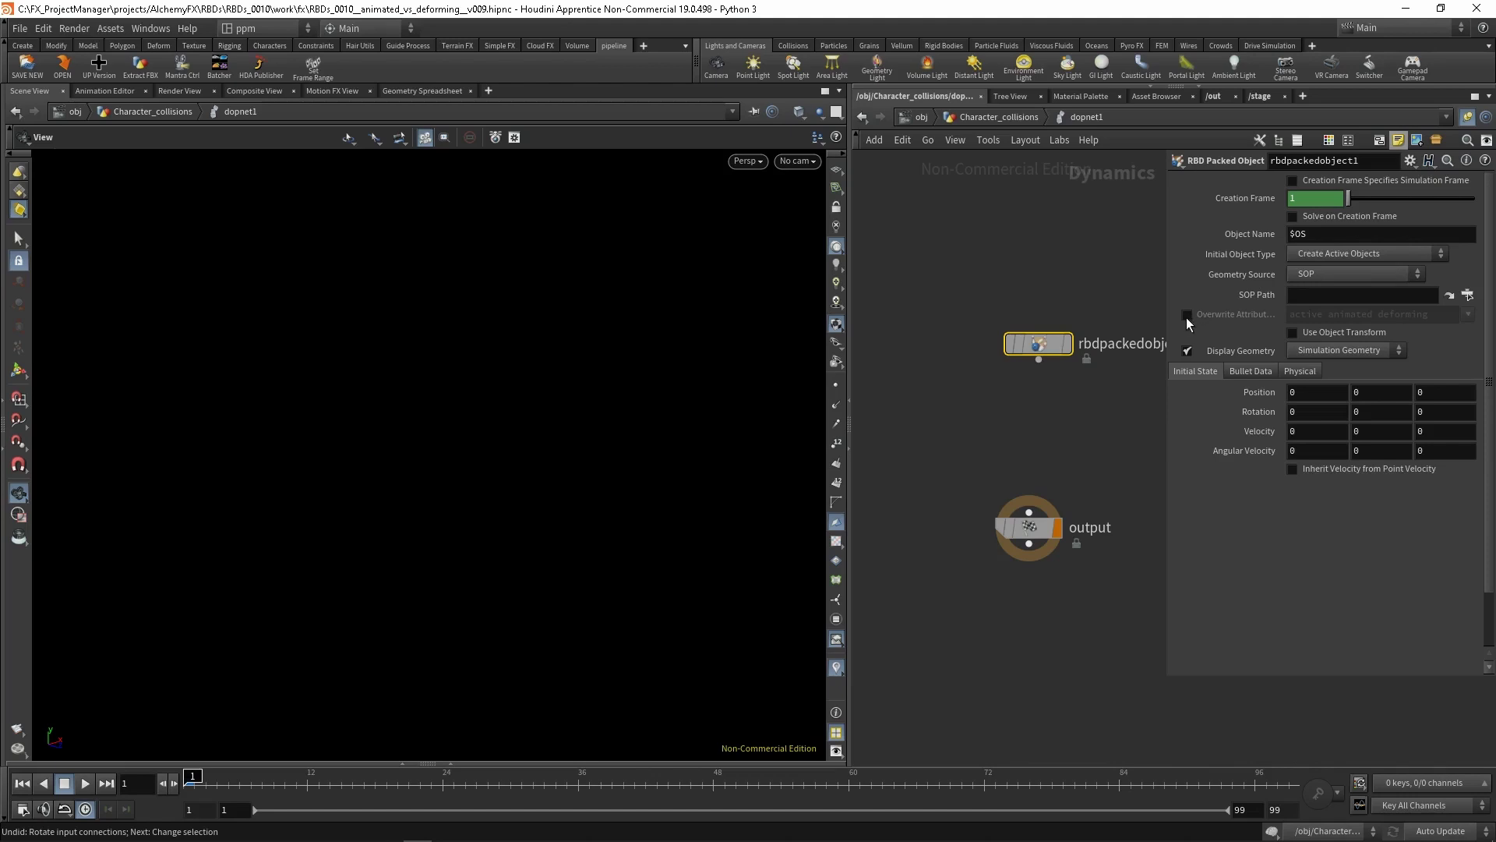
pyautogui.click(1186, 315)
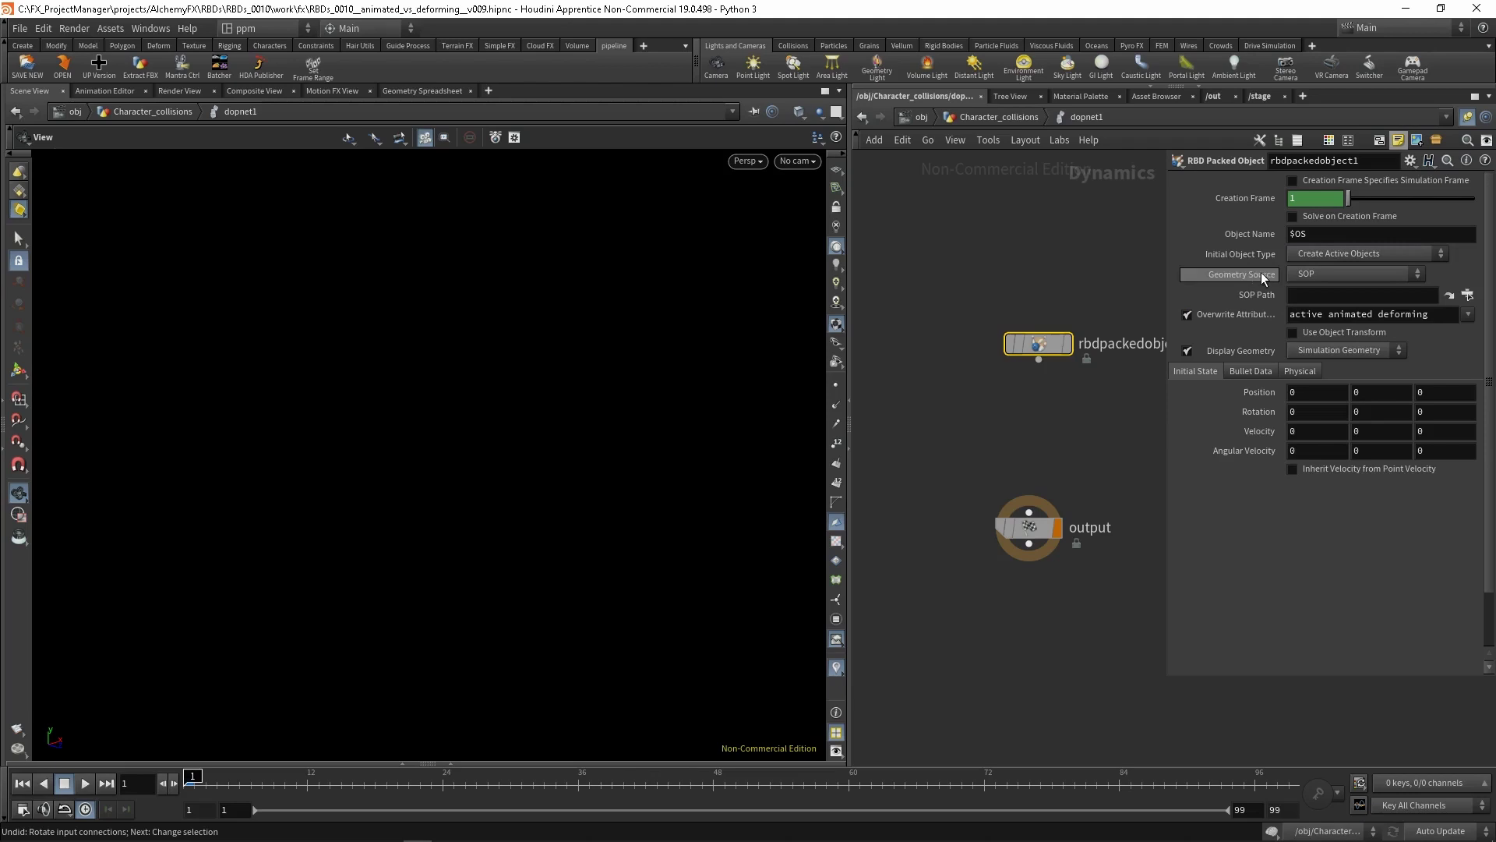
pyautogui.click(1303, 275)
pyautogui.click(1318, 305)
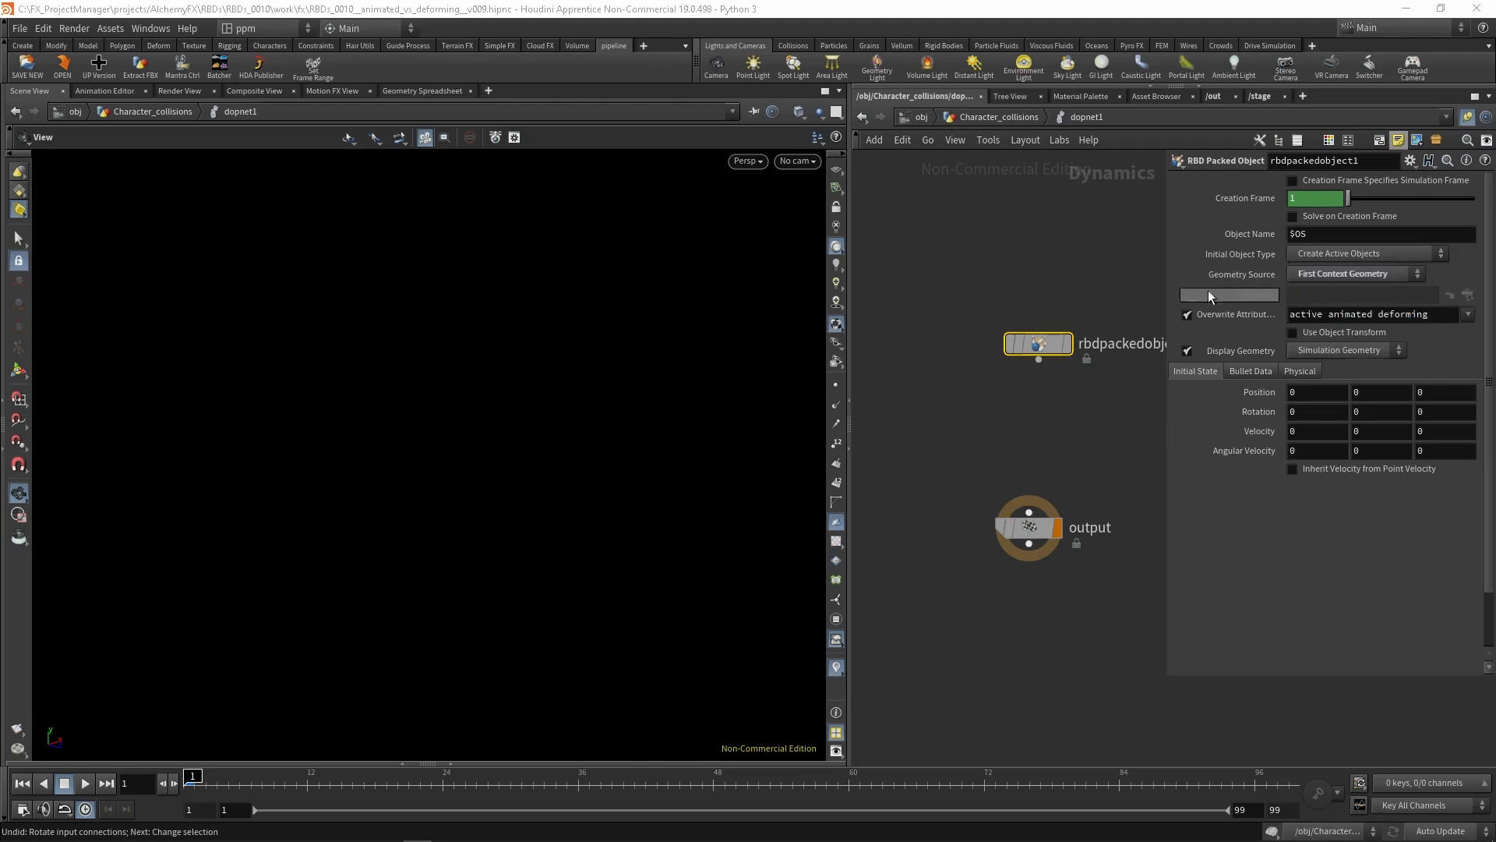
pyautogui.click(1066, 343)
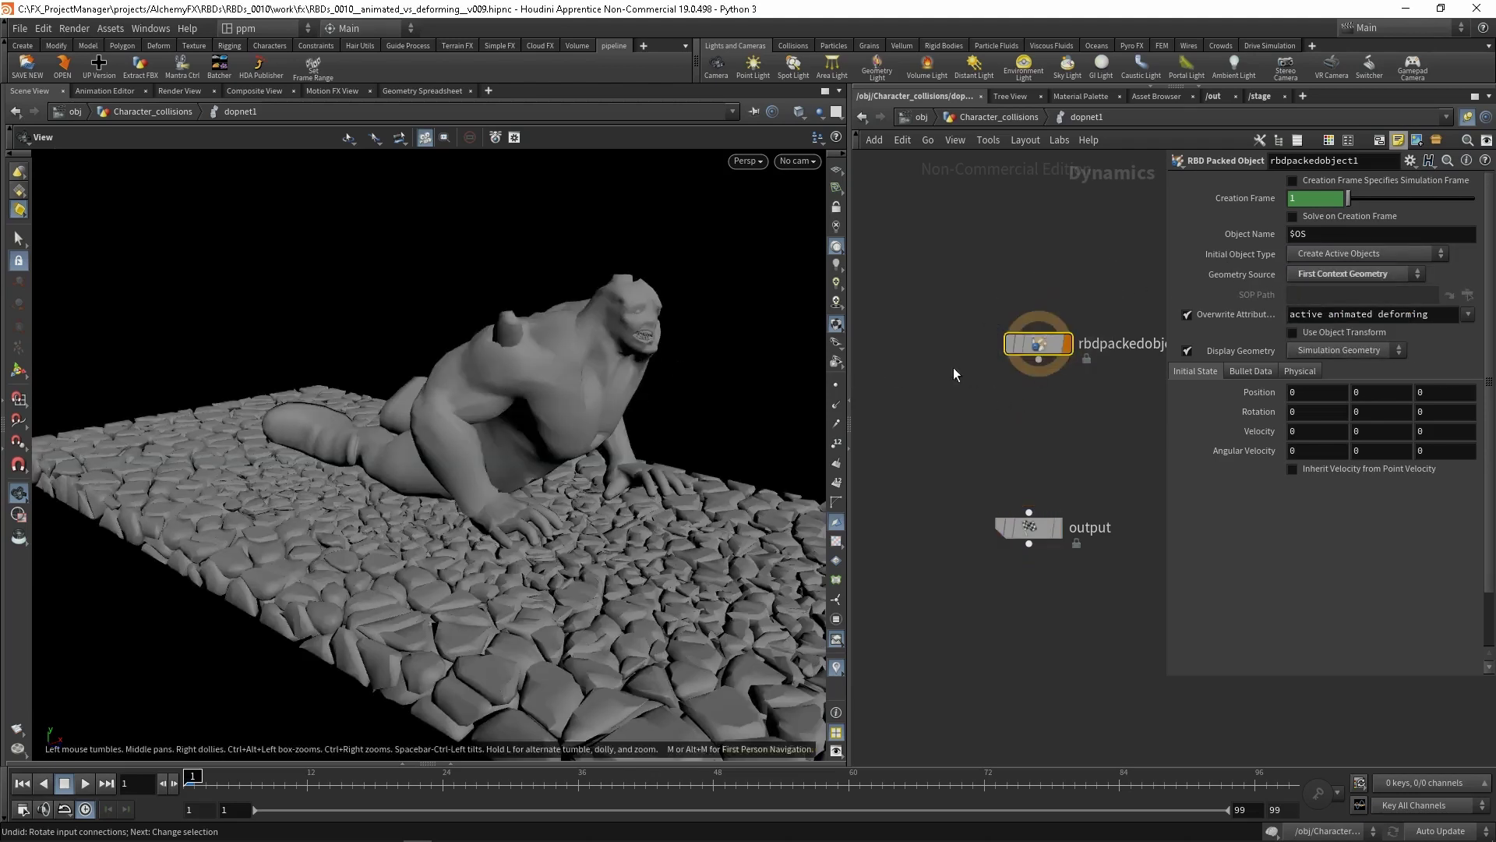
pyautogui.scroll(-3, 1079, 401)
pyautogui.press('Tab')
# Add a Multiple Solver wired below the packed object.
pyautogui.write('mul')
pyautogui.press('Return')
pyautogui.click(1056, 432)
# Add a Rigid Body Solver feeding multisolver1 and wire multisolver1 into output.
pyautogui.press('Tab')
pyautogui.moveTo(1136, 398)
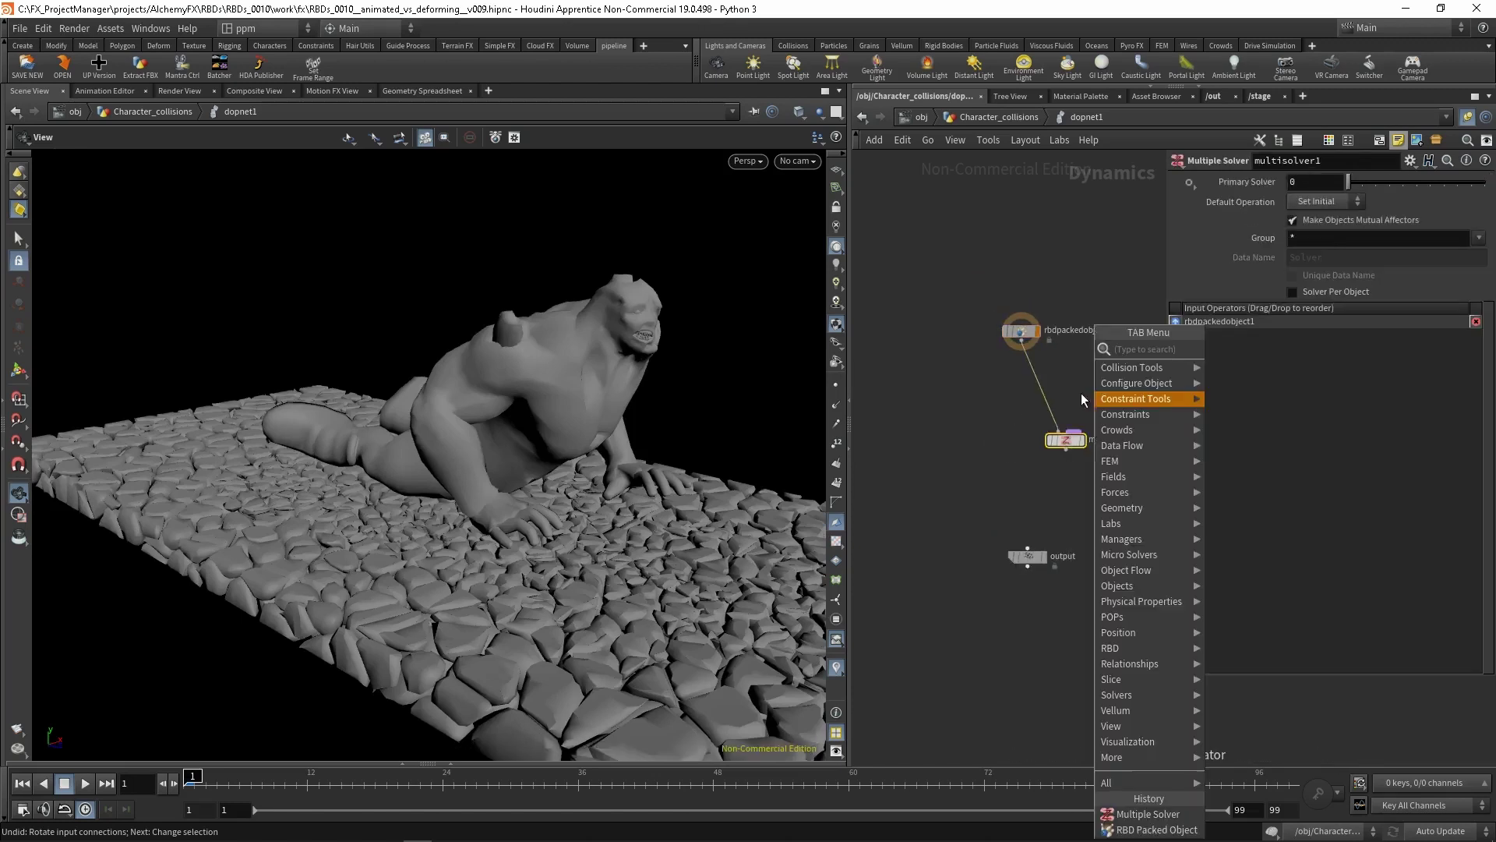
pyautogui.write('rigid')
pyautogui.press('Return')
pyautogui.click(1097, 256)
pyautogui.click(1097, 268)
pyautogui.click(1074, 431)
pyautogui.click(1066, 440)
pyautogui.click(1013, 540)
# Insert a Gravity Force between multisolver1 and output.
pyautogui.press('Tab')
pyautogui.write('grav')
pyautogui.press('Return')
pyautogui.click(992, 487)
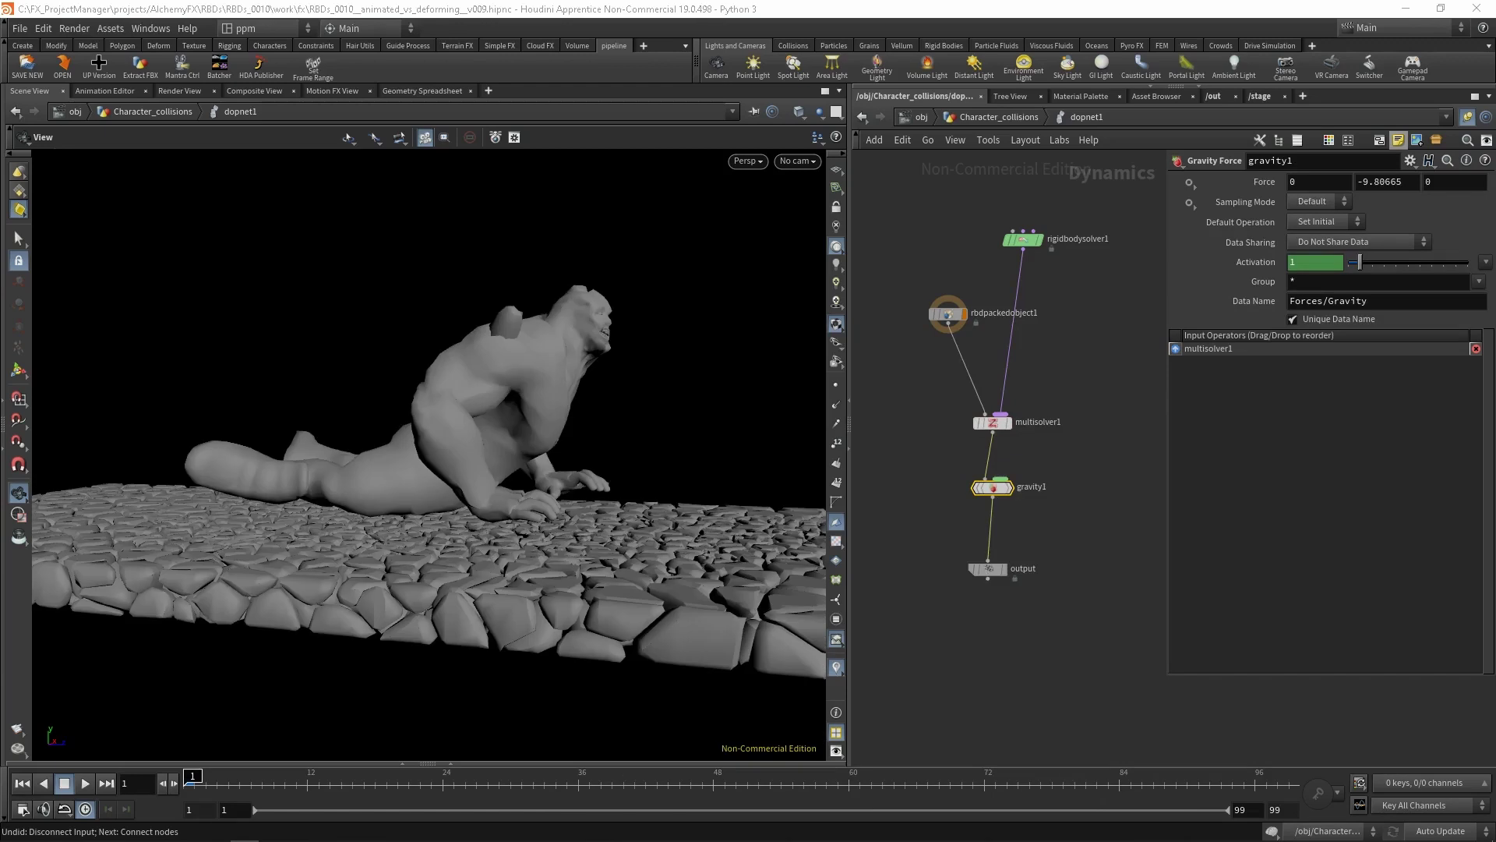
# Add a Ground Plane node, groundplane1, to the network.
pyautogui.press('Tab')
pyautogui.write('gro')
pyautogui.press('Return')
pyautogui.click(896, 405)
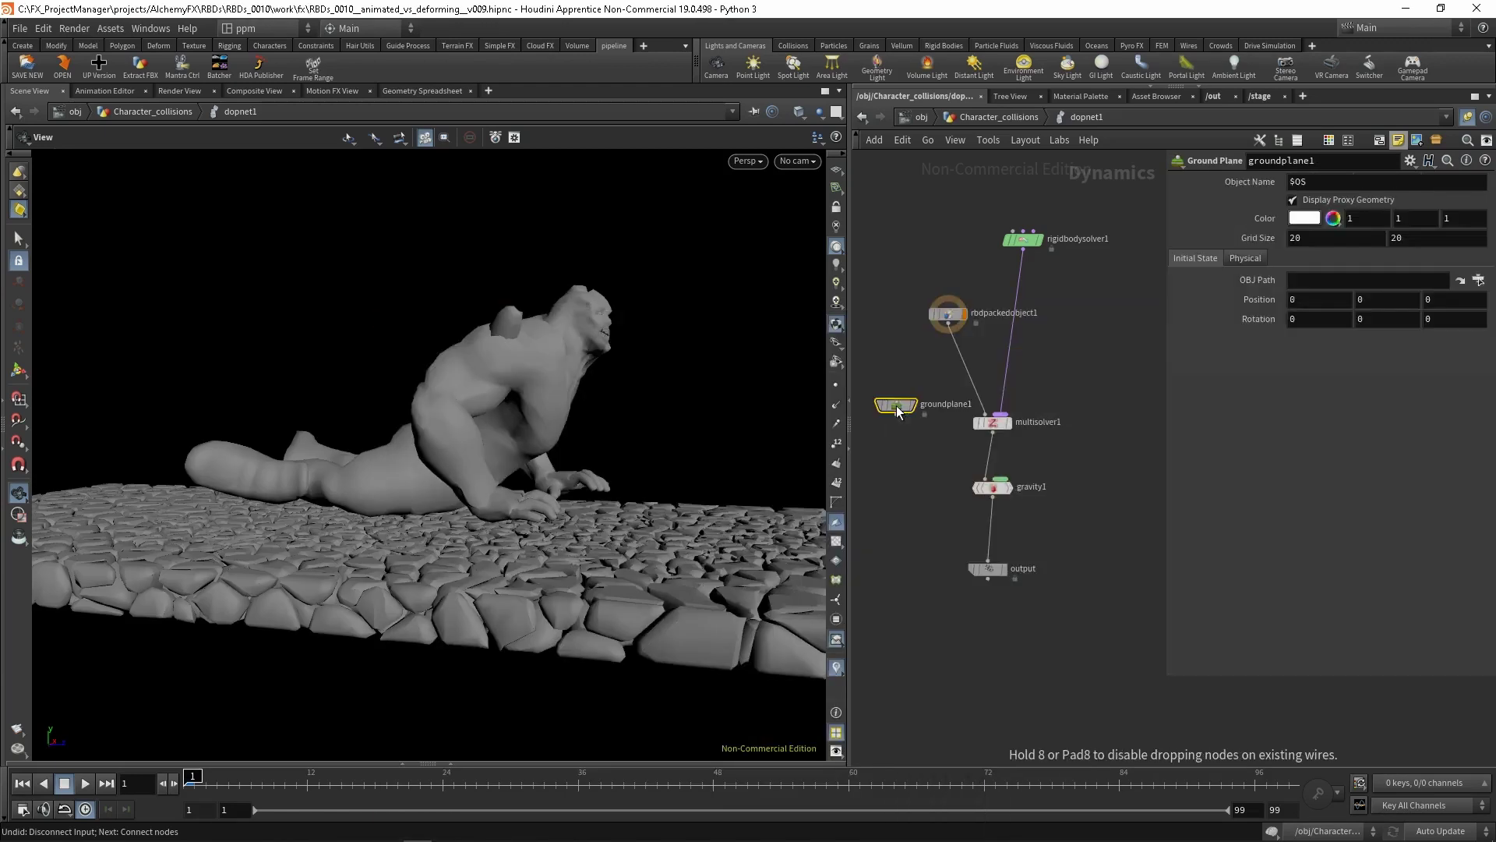
# Merge groundplane1 into the stream before output, lower it to Y -0.13, and play.
pyautogui.click(898, 421)
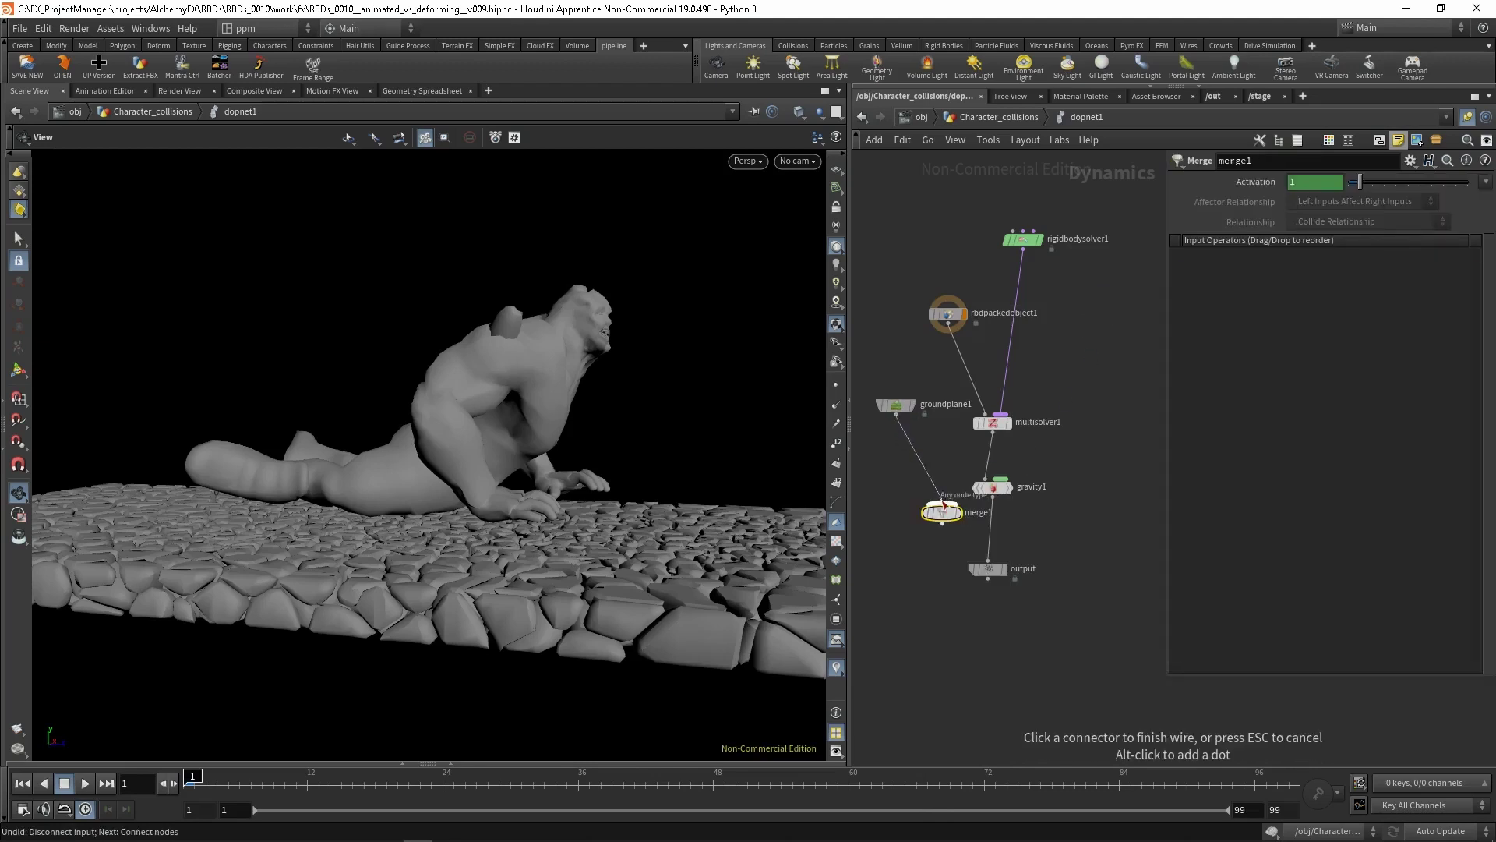
pyautogui.click(988, 534)
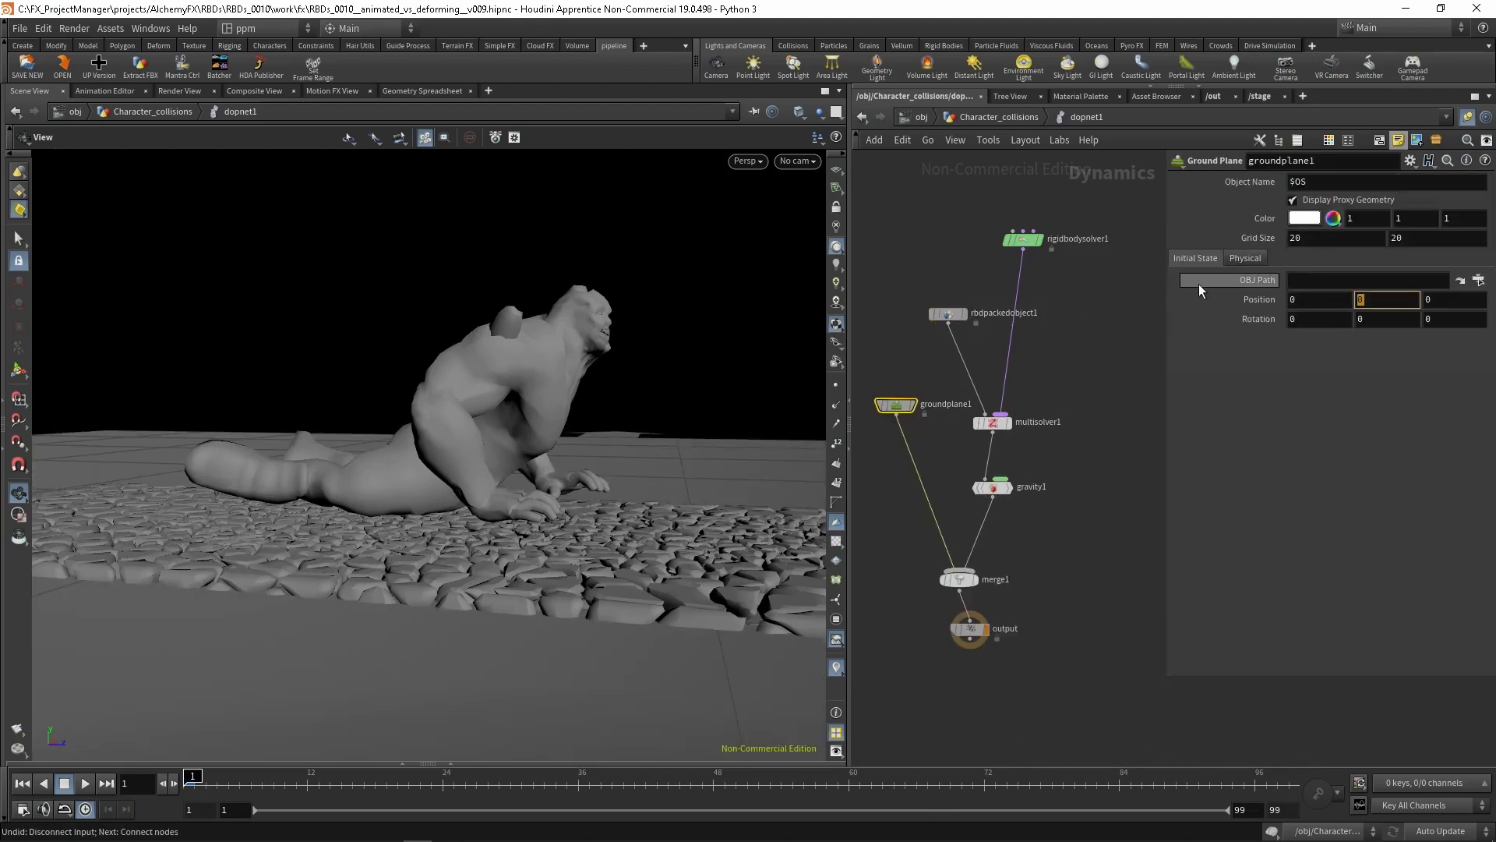
pyautogui.moveTo(1200, 290)
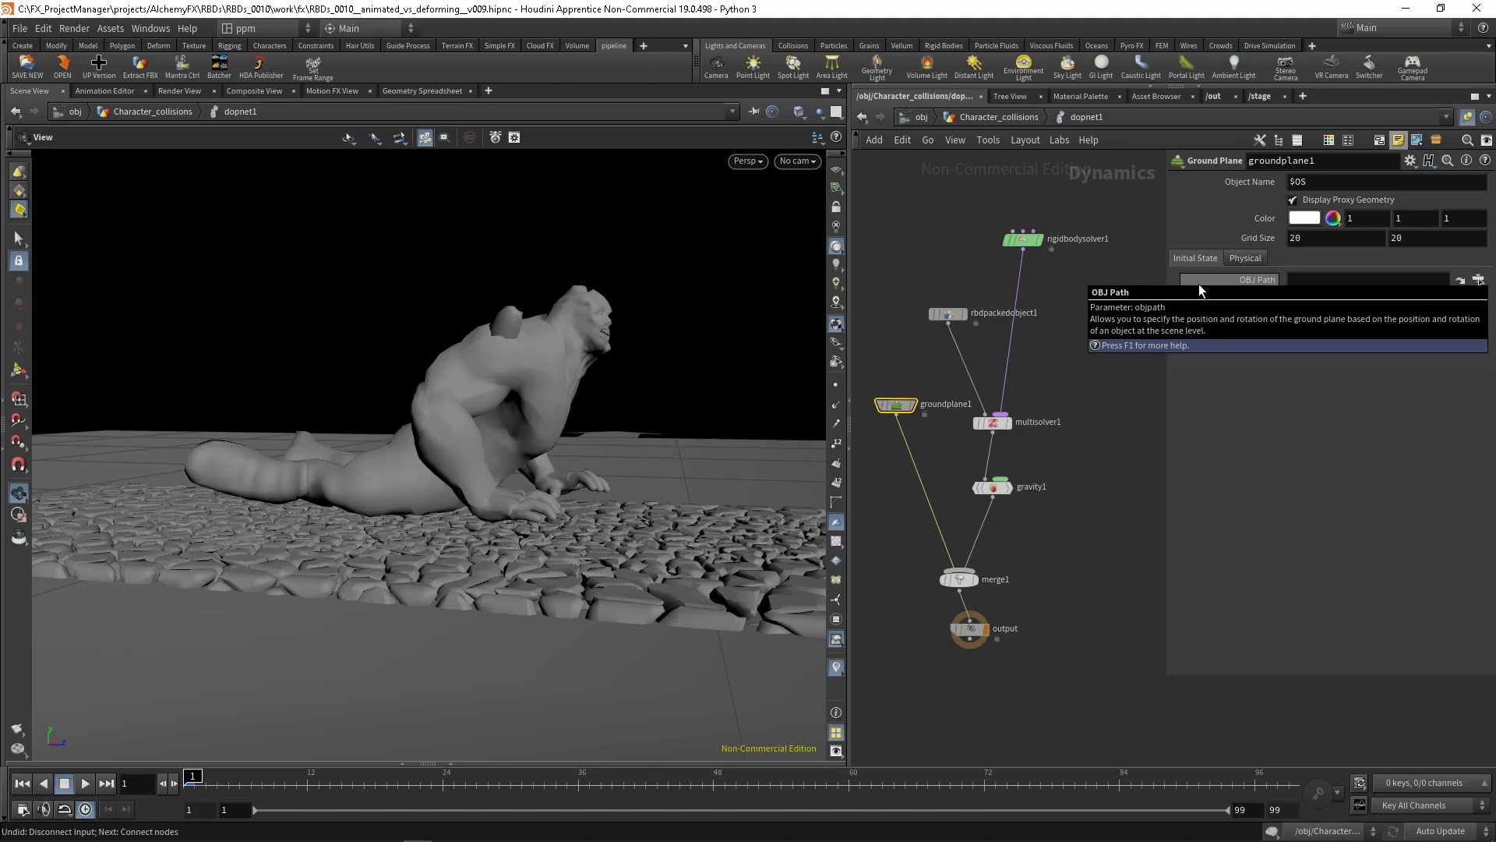
pyautogui.click(86, 789)
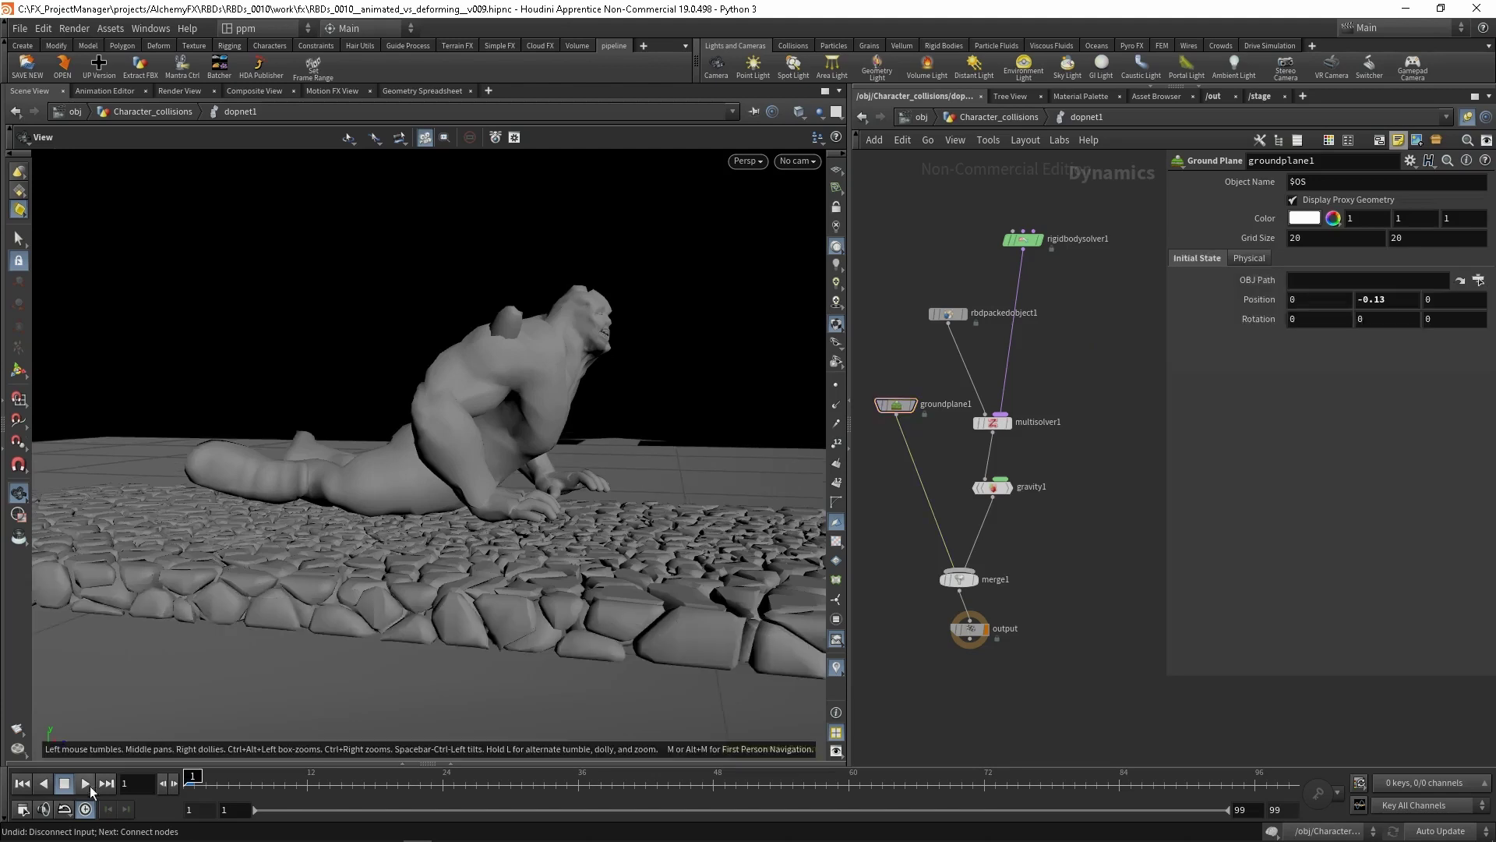
pyautogui.click(82, 789)
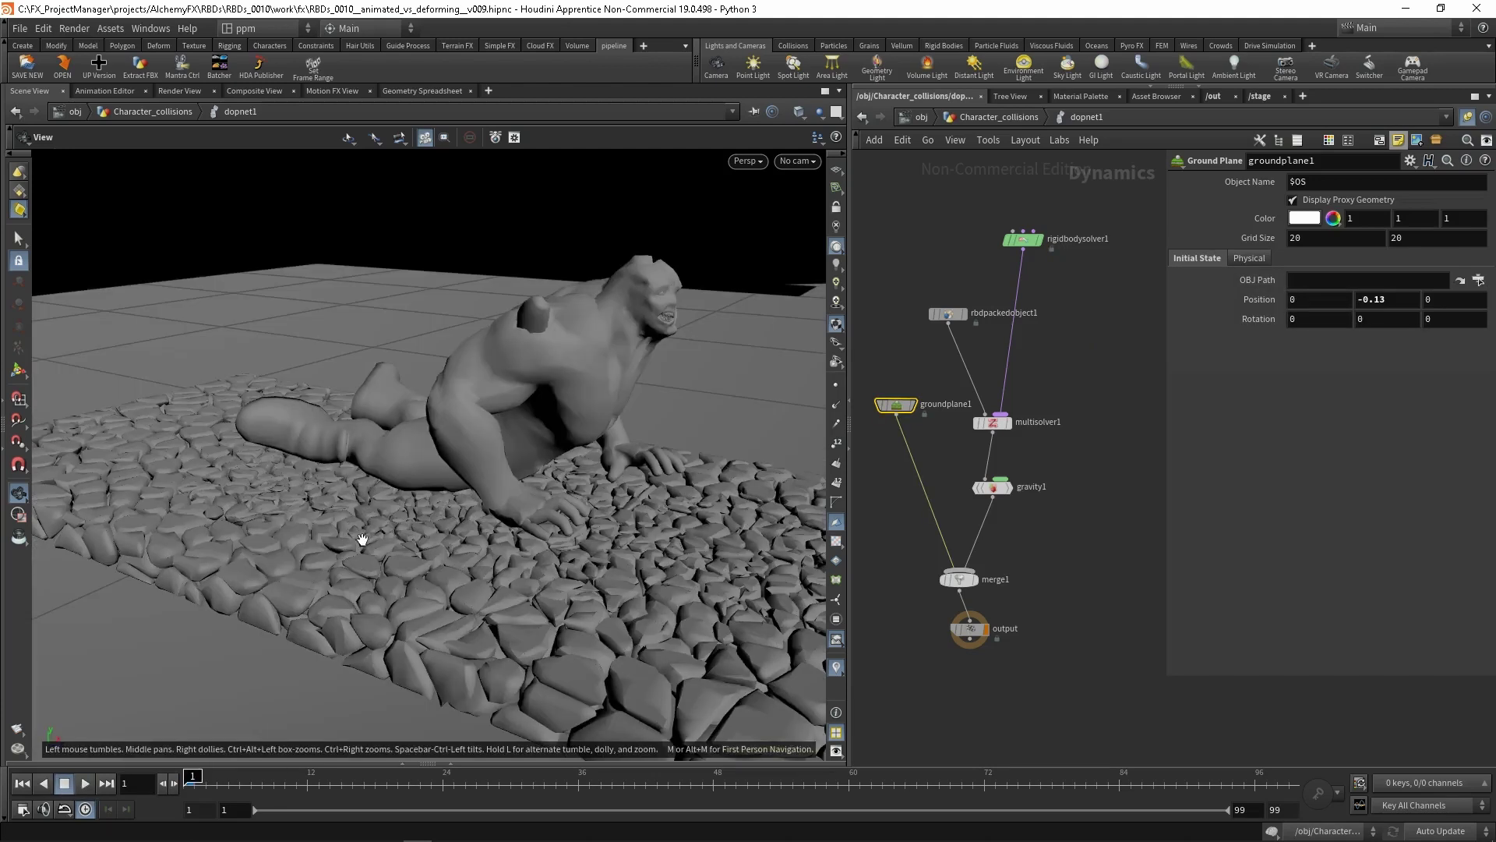
pyautogui.click(89, 787)
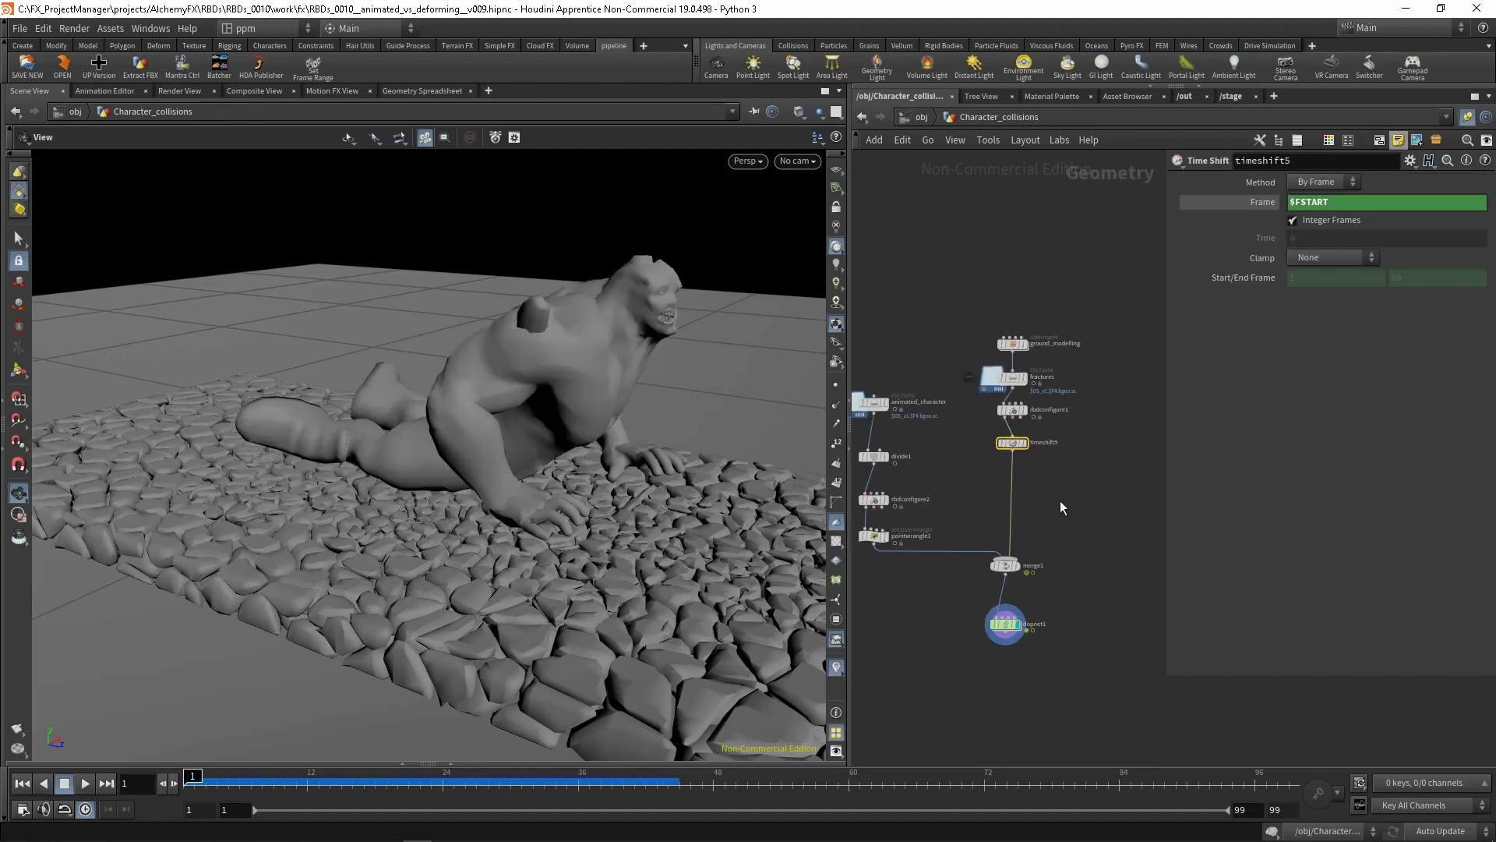
# Duplicate pointwrangle1 as pointwrangle2.
pyautogui.scroll(-1, 989, 466)
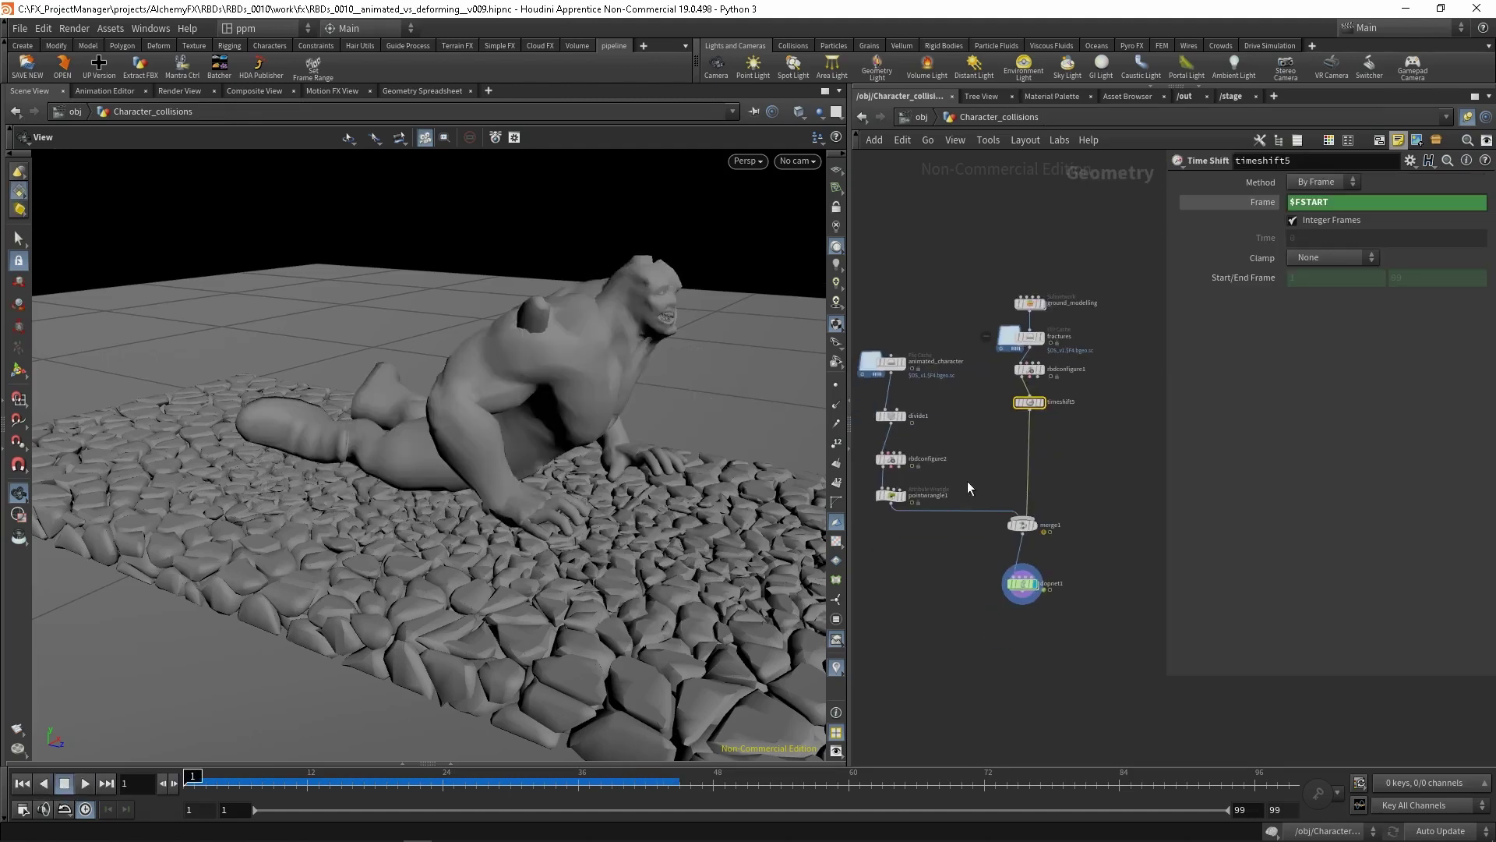
pyautogui.click(892, 495)
pyautogui.keyDown('alt'); pyautogui.moveTo(893, 495); pyautogui.dragTo(1031, 442); pyautogui.keyUp('alt')
# Change pointwrangle2's code to active 1 and deforming 0, then display merge1.
pyautogui.scroll(3, 1110, 433)
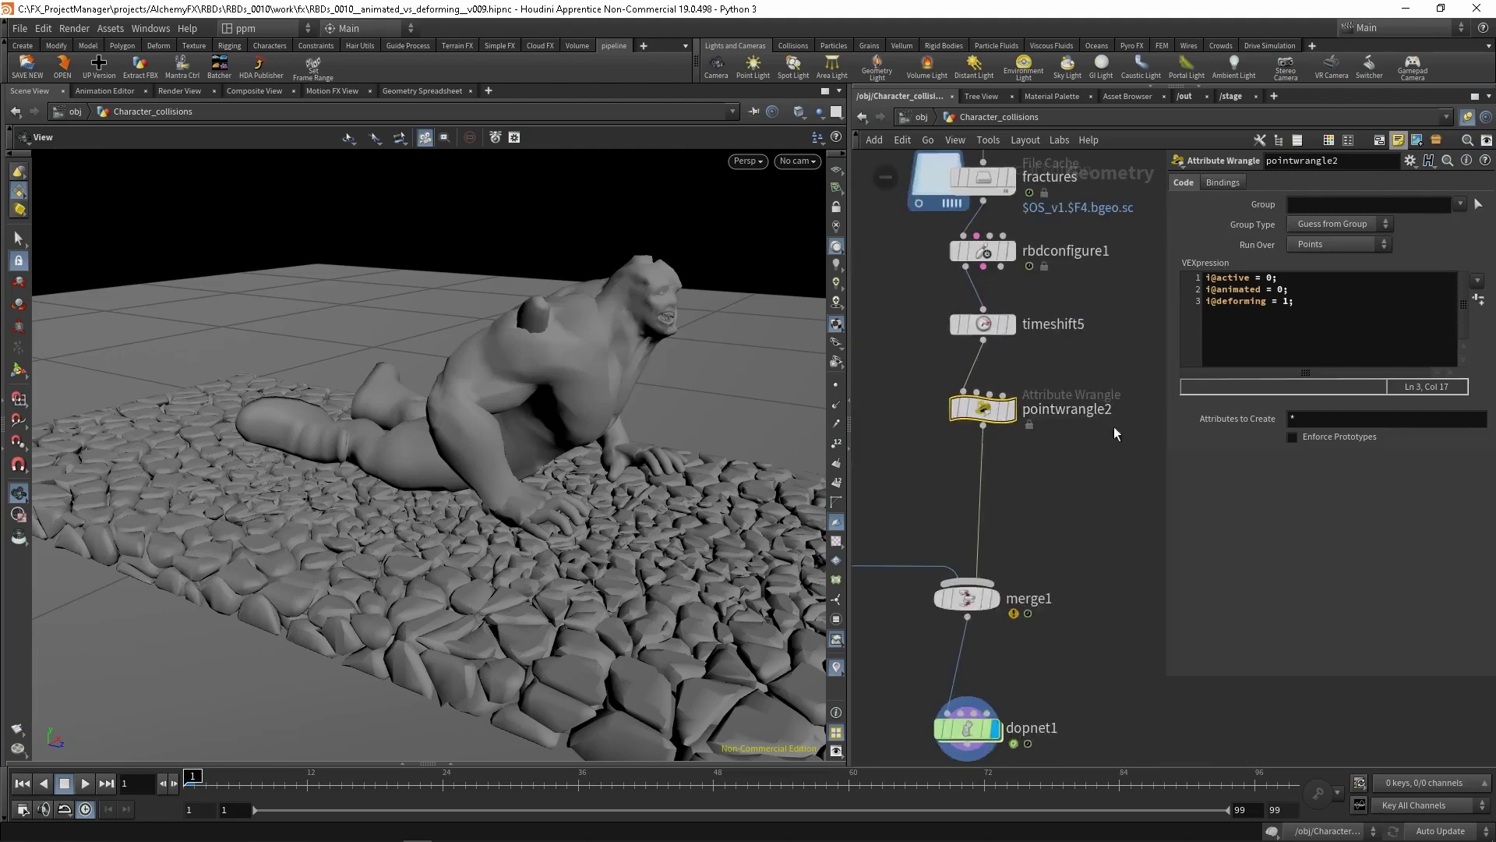
pyautogui.click(1011, 408)
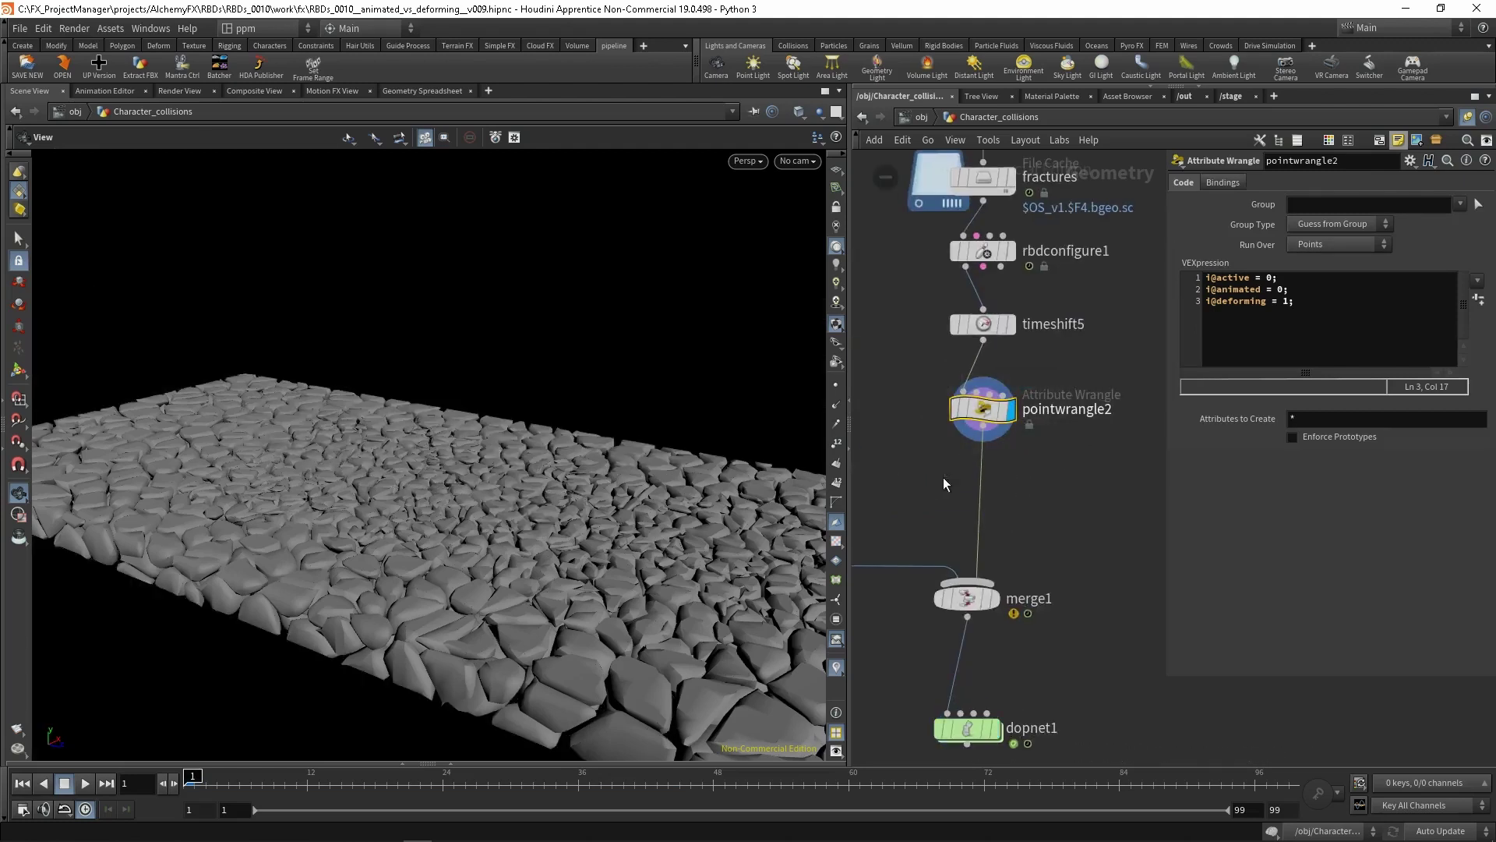
pyautogui.doubleClick(1270, 278)
pyautogui.click(1288, 302)
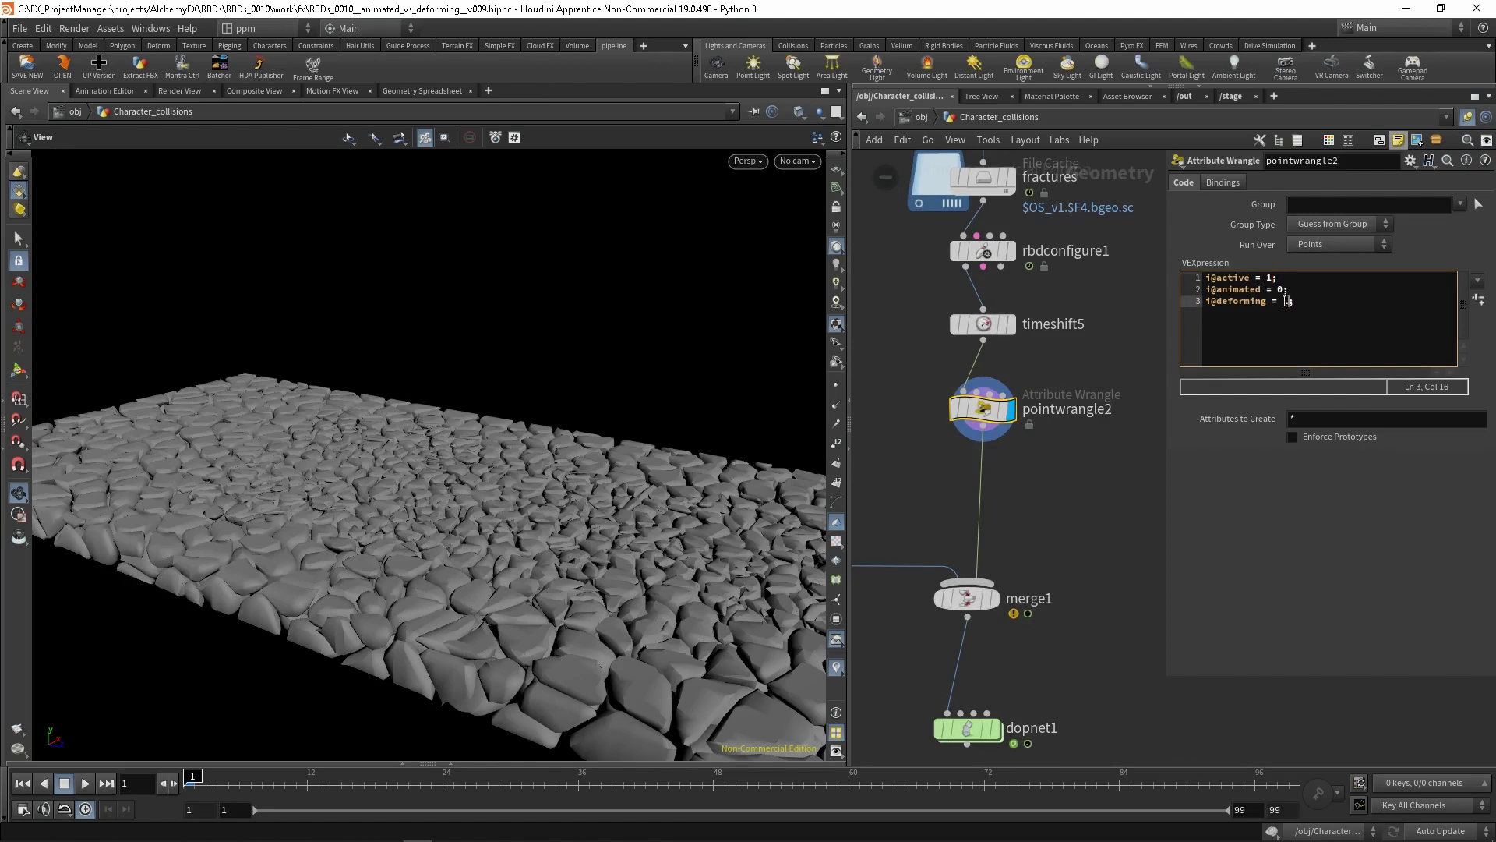
pyautogui.write('0')
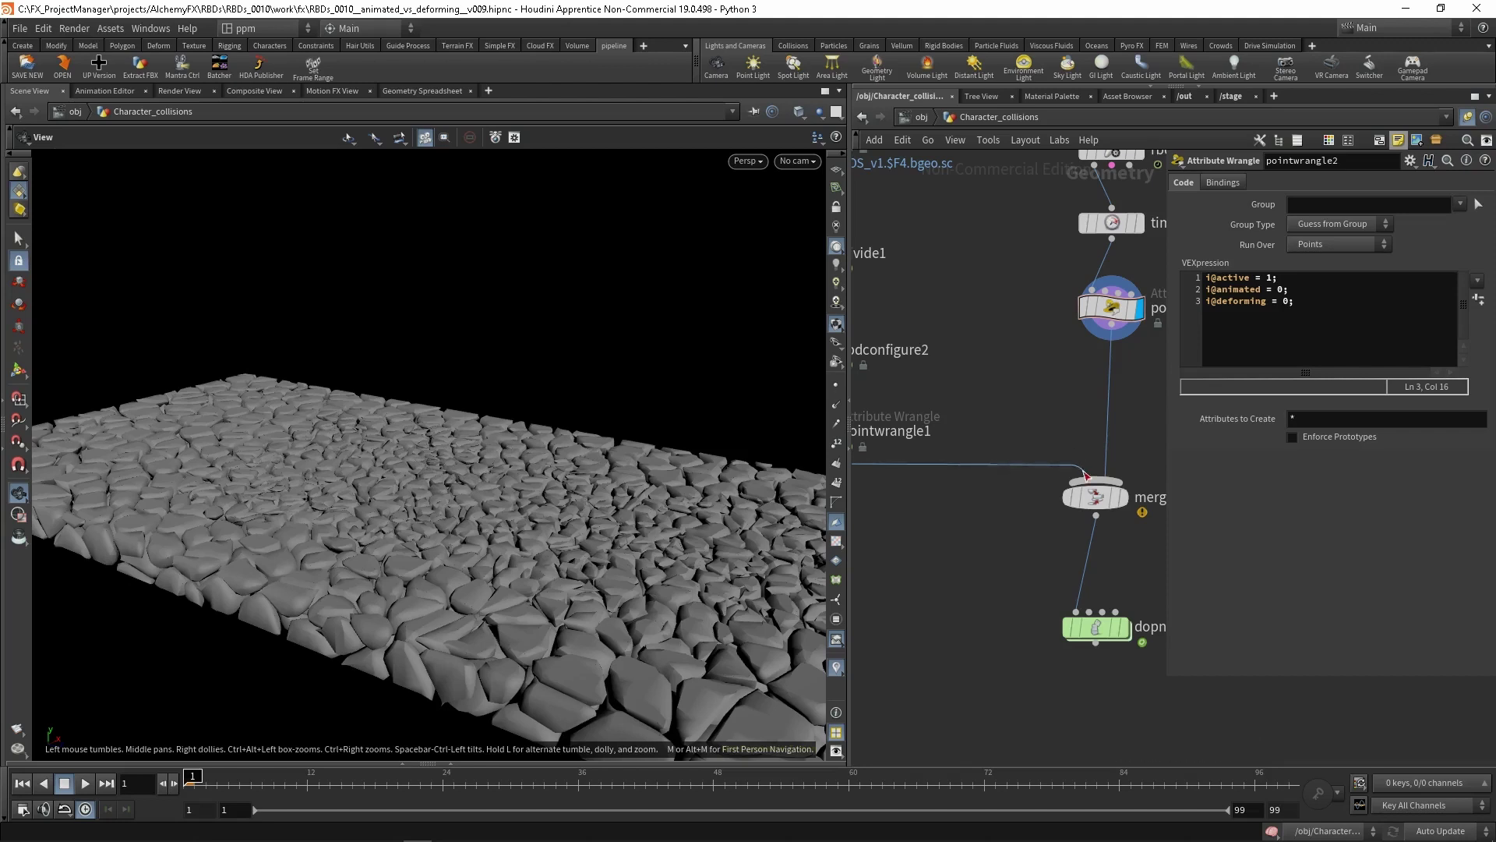
pyautogui.click(1123, 497)
pyautogui.click(1095, 497)
# Enter dopnet1, scrub and orbit the simulation to inspect the collision, then select rbdpackedobject1.
pyautogui.click(1124, 627)
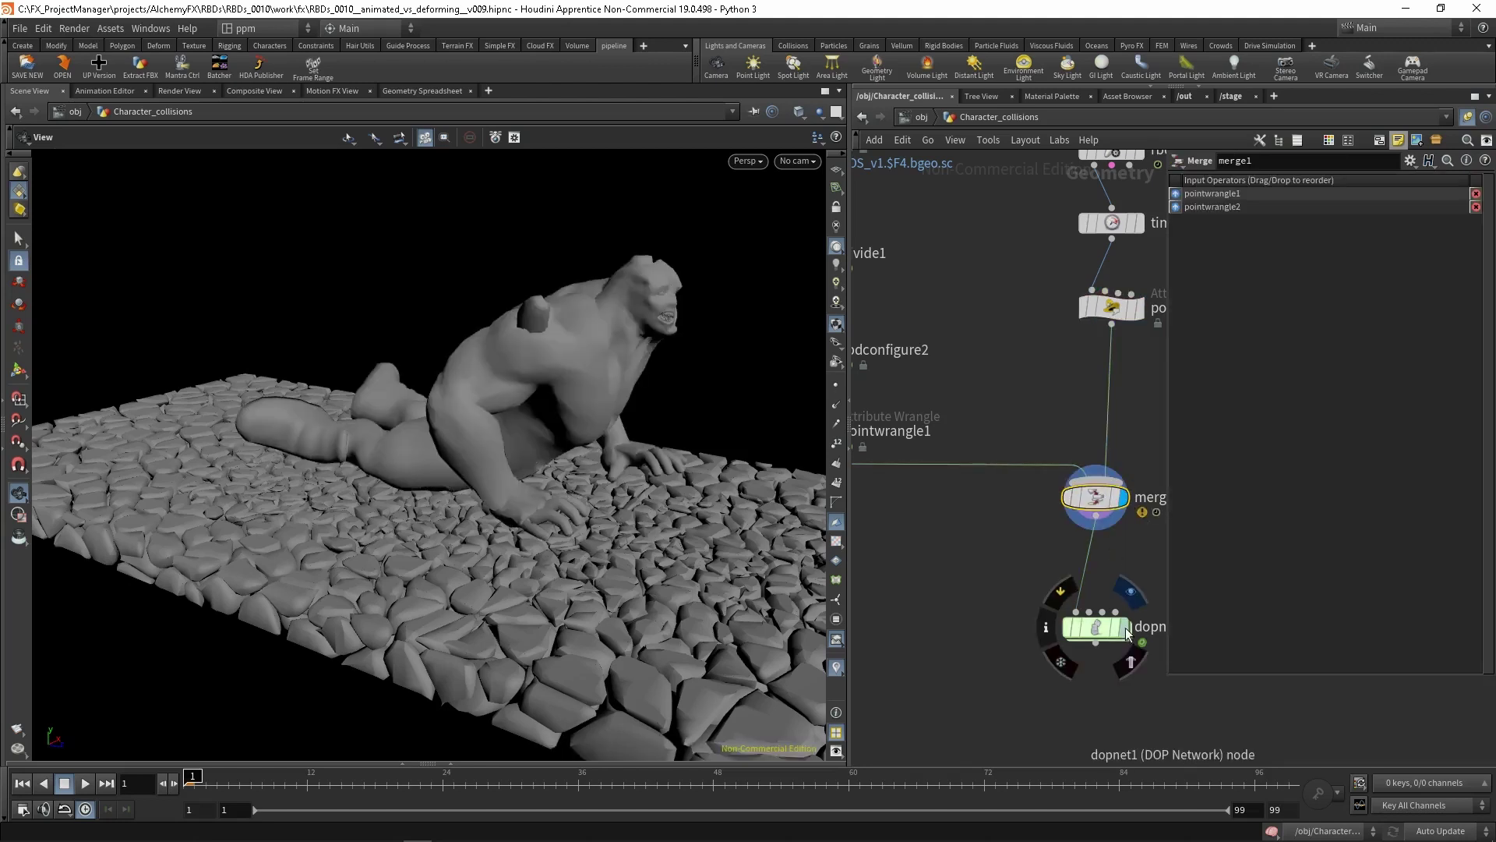
pyautogui.doubleClick(1097, 628)
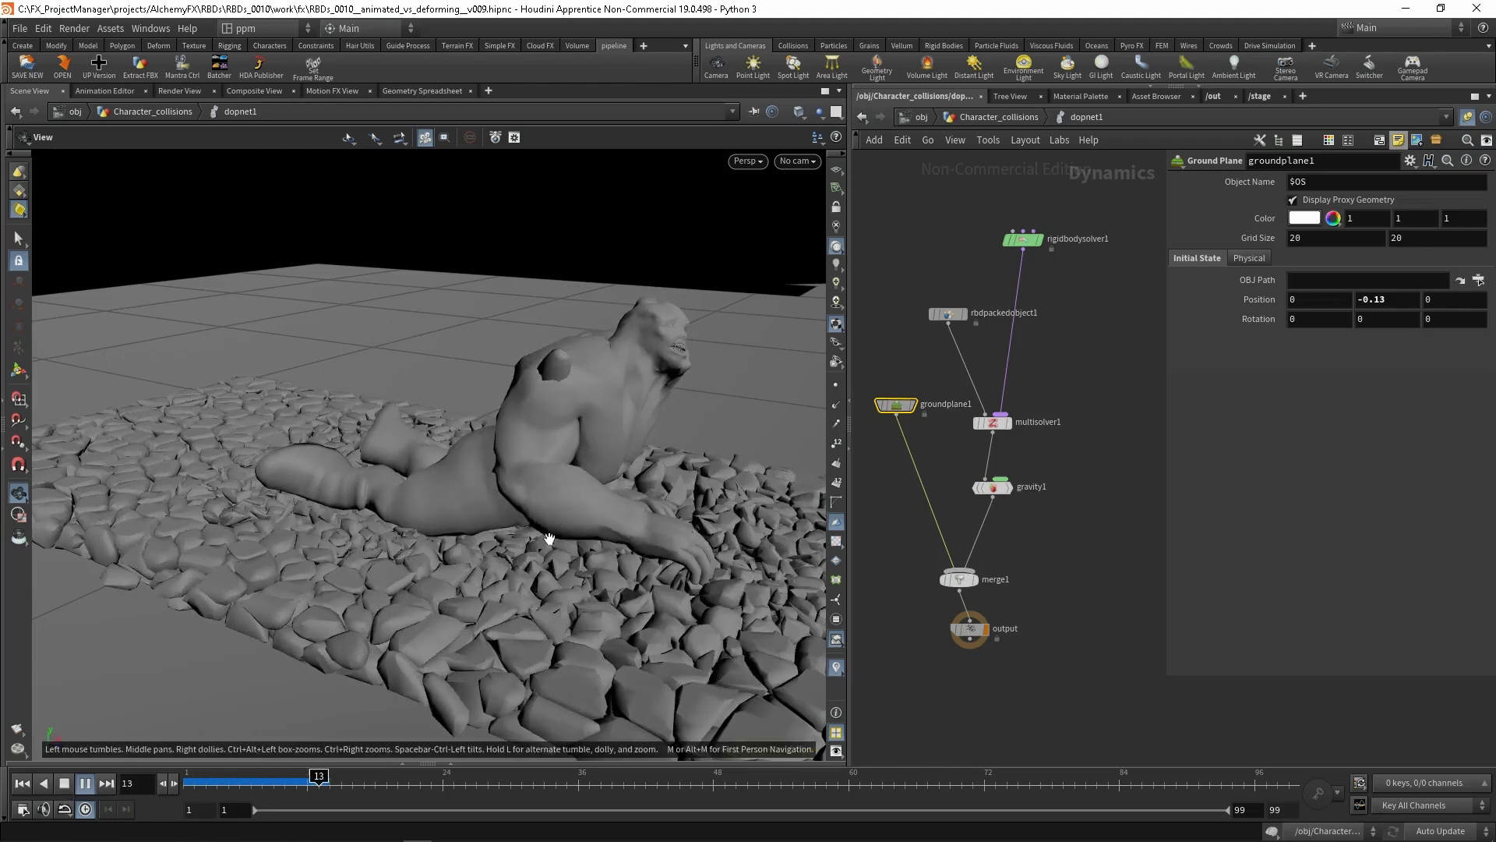
pyautogui.moveTo(267, 785); pyautogui.dragTo(399, 780)
pyautogui.moveTo(575, 524); pyautogui.dragTo(521, 522)
pyautogui.scroll(6, 551, 517)
pyautogui.moveTo(386, 779)
pyautogui.mouseDown()
pyautogui.moveTo(328, 780)
pyautogui.moveTo(375, 780)
pyautogui.mouseUp()
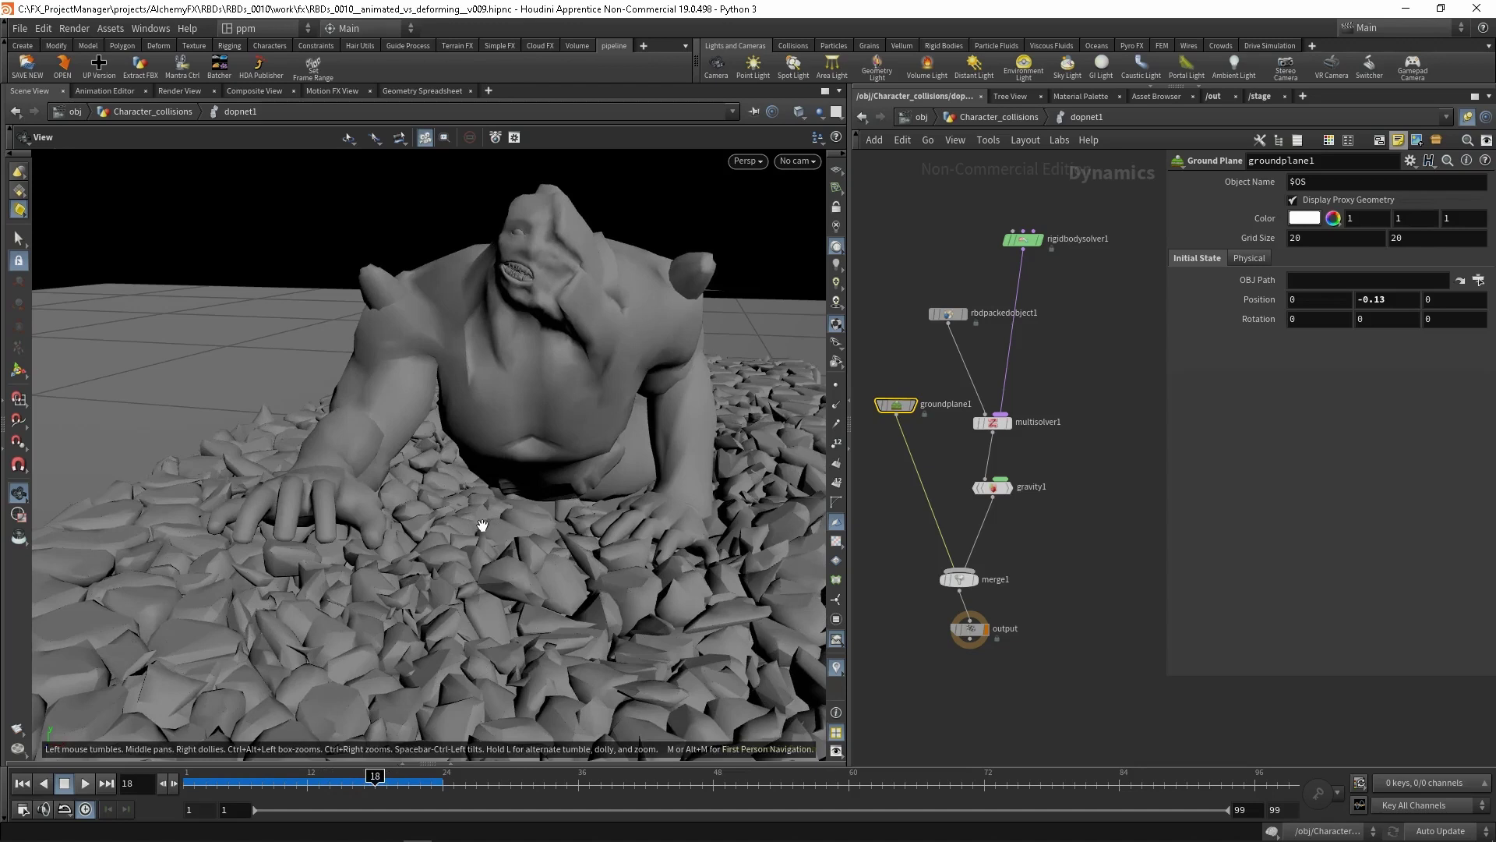
pyautogui.scroll(-3, 499, 580)
pyautogui.scroll(-3, 467, 579)
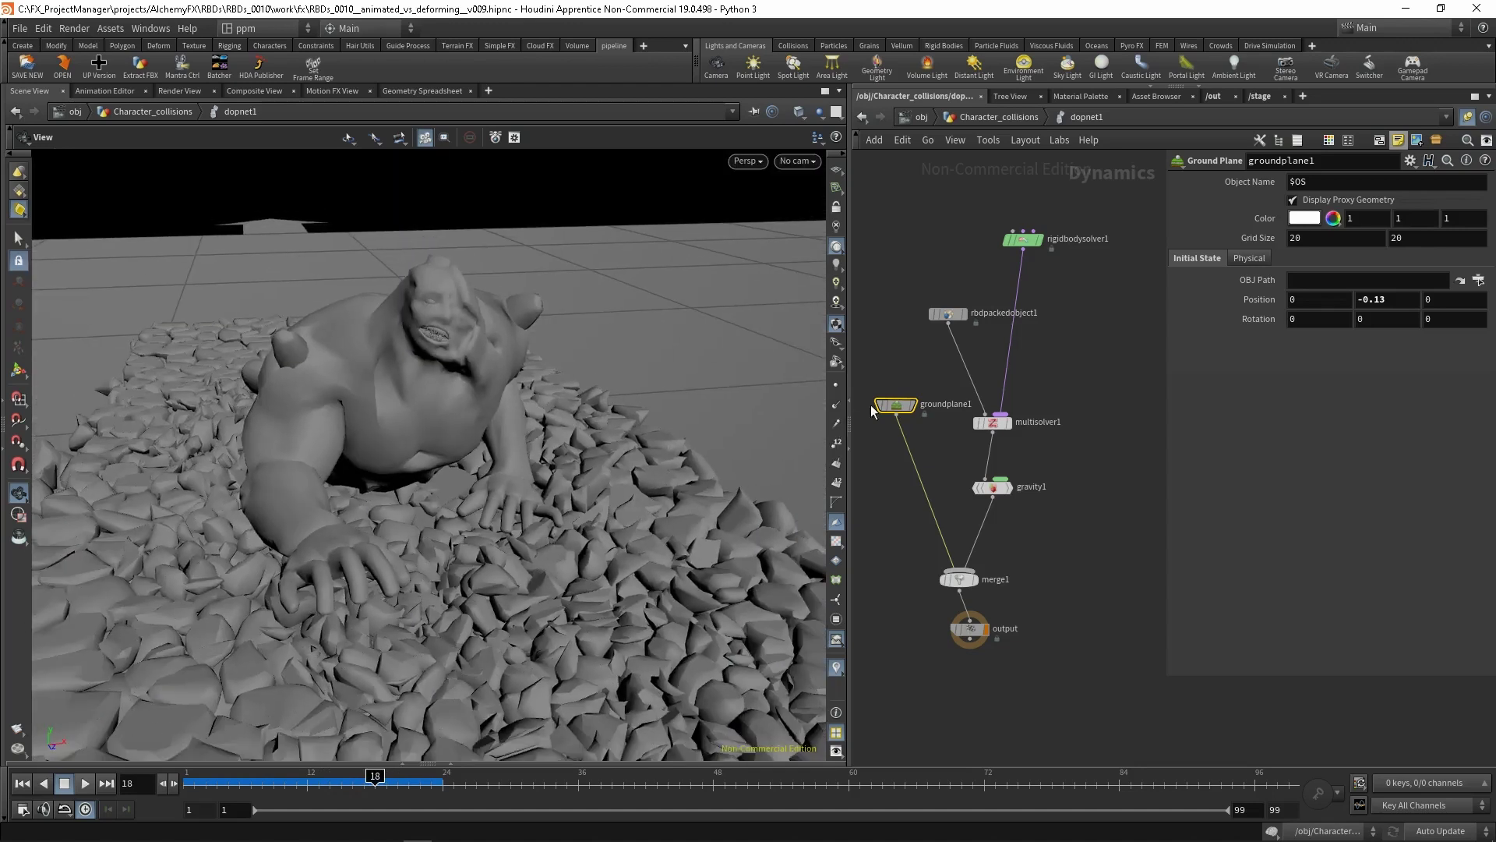
pyautogui.click(948, 313)
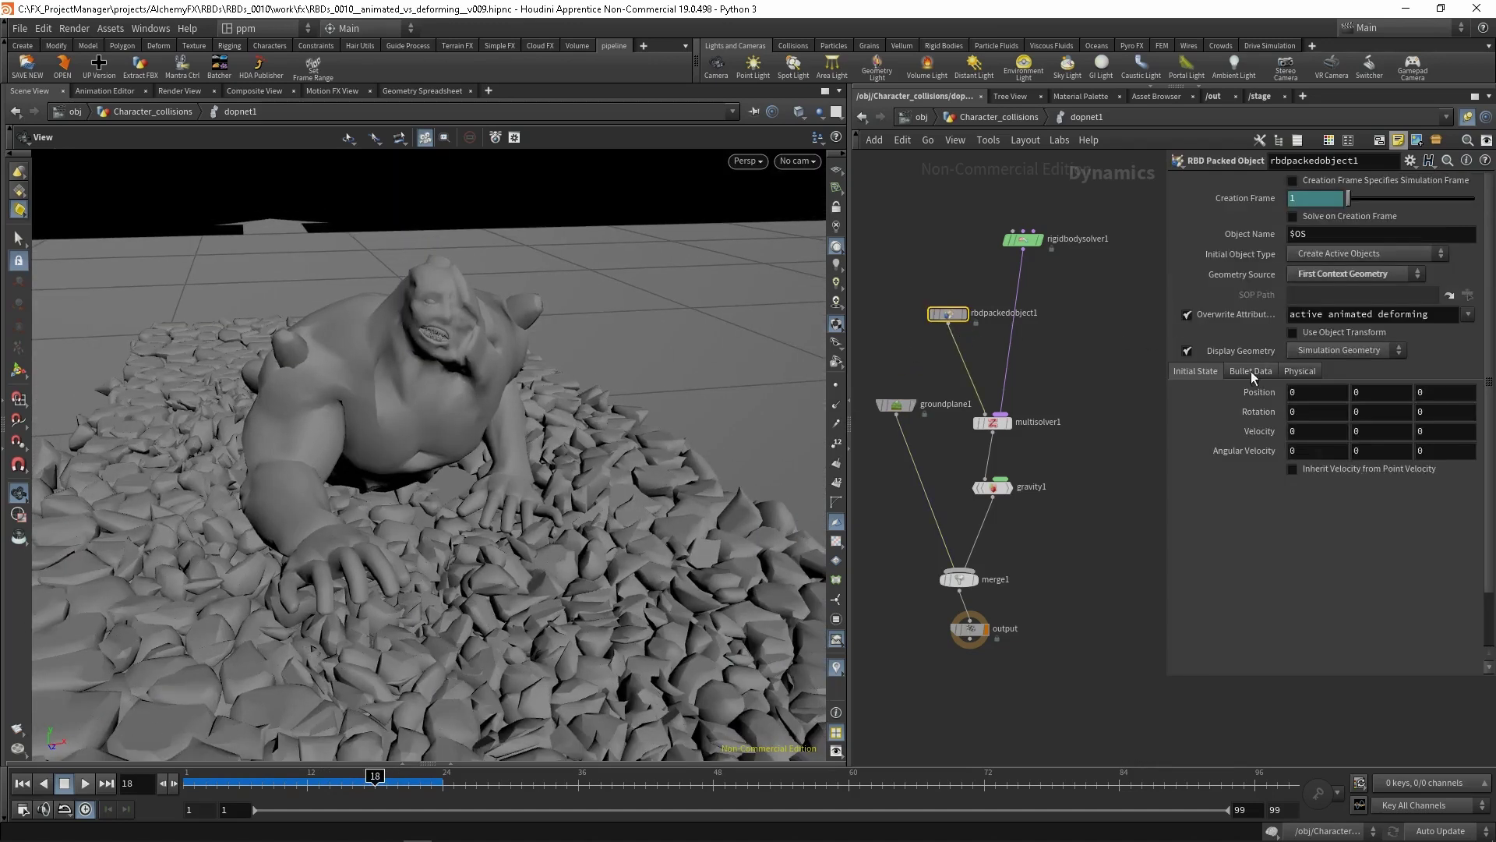
# Disable Display Geometry, enable Bullet Data's Show Guide Geometry, inspect the hulls, then go up a level.
pyautogui.click(1187, 351)
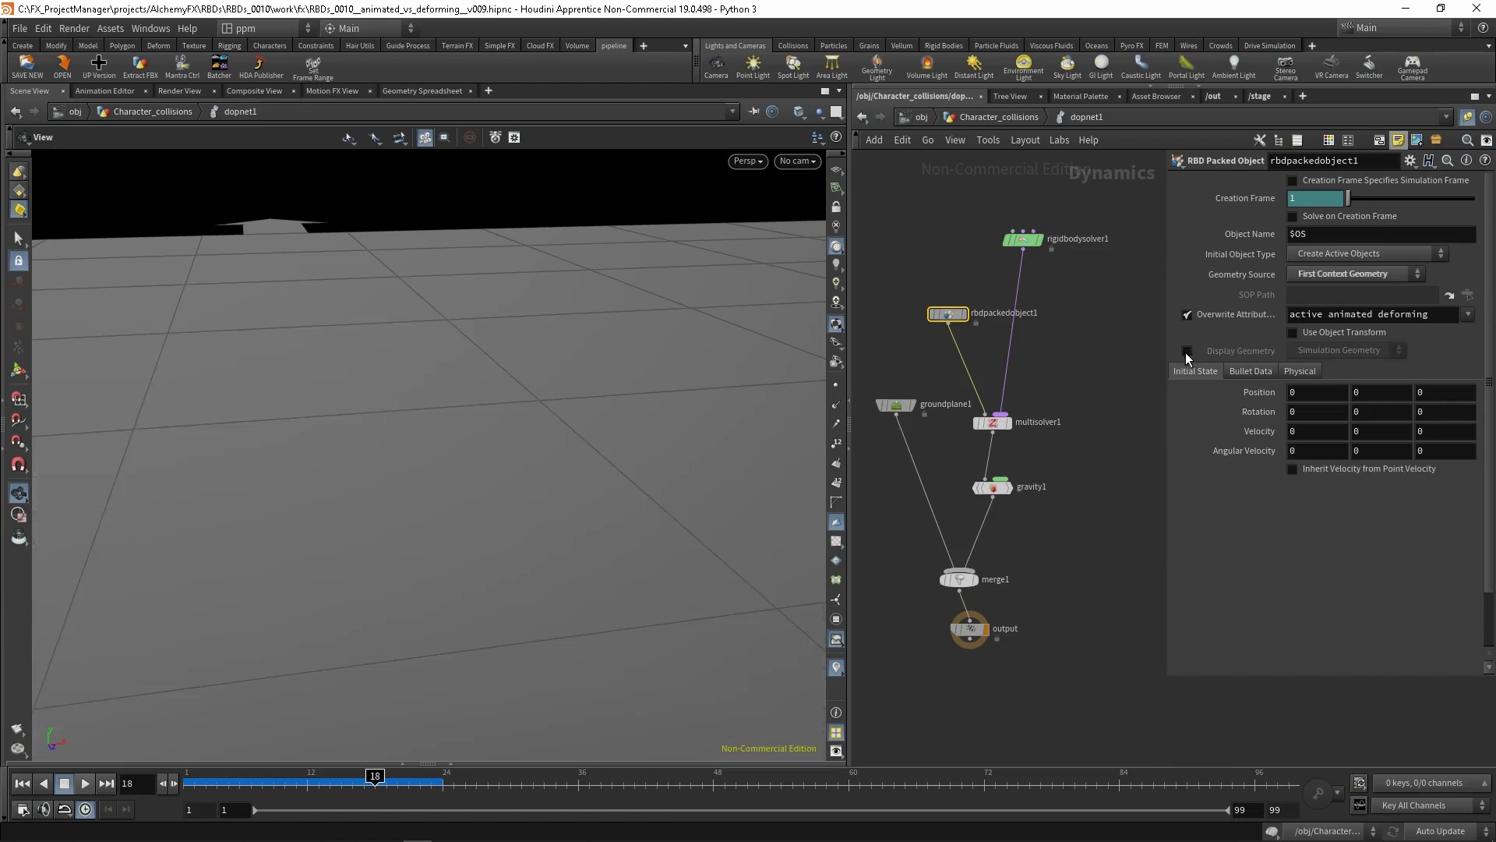
pyautogui.click(1255, 372)
pyautogui.click(1293, 391)
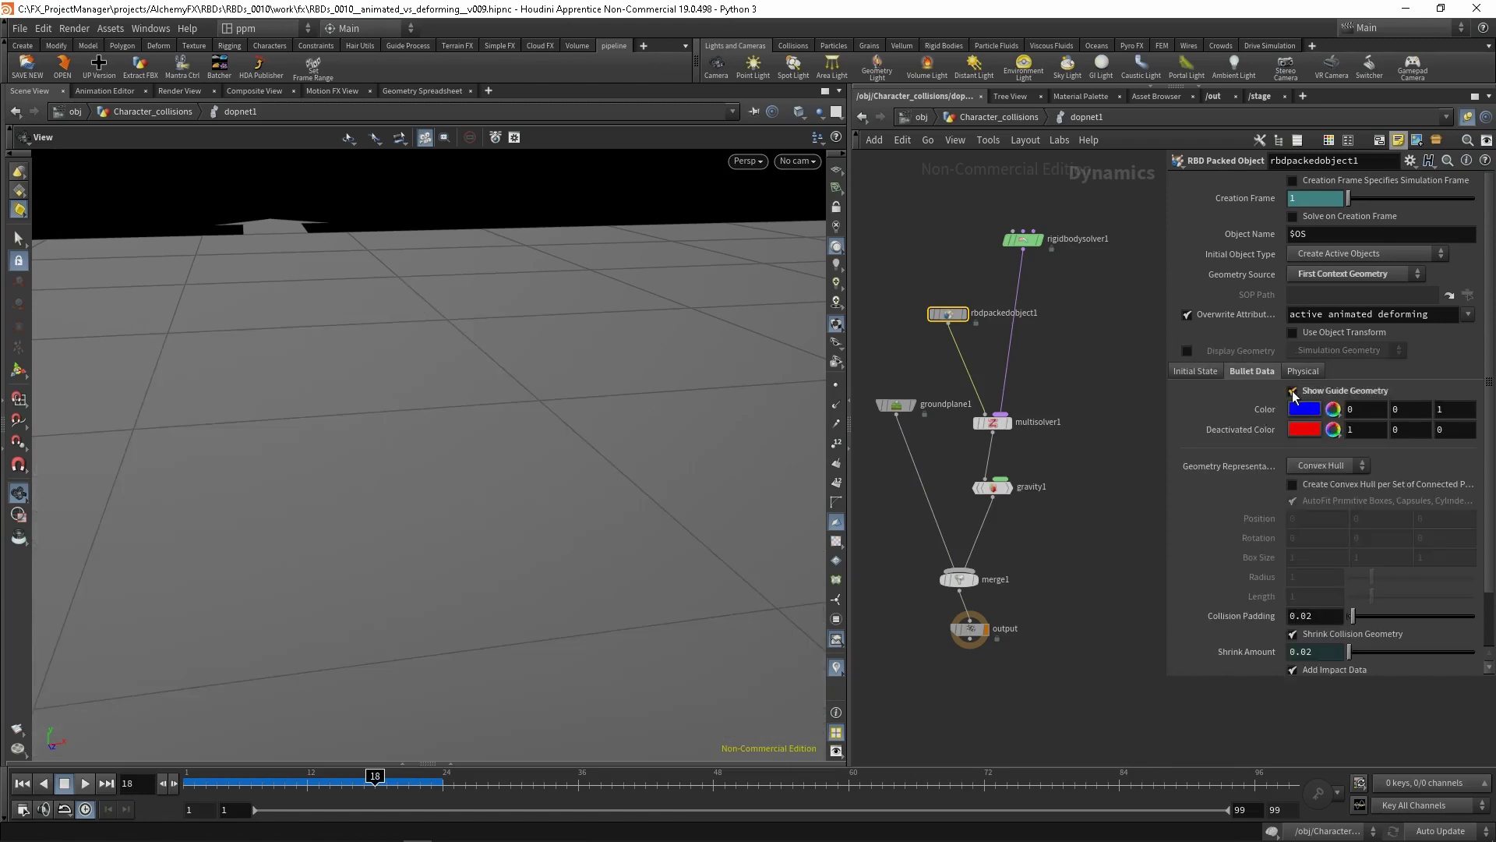
pyautogui.moveTo(358, 708); pyautogui.dragTo(486, 395)
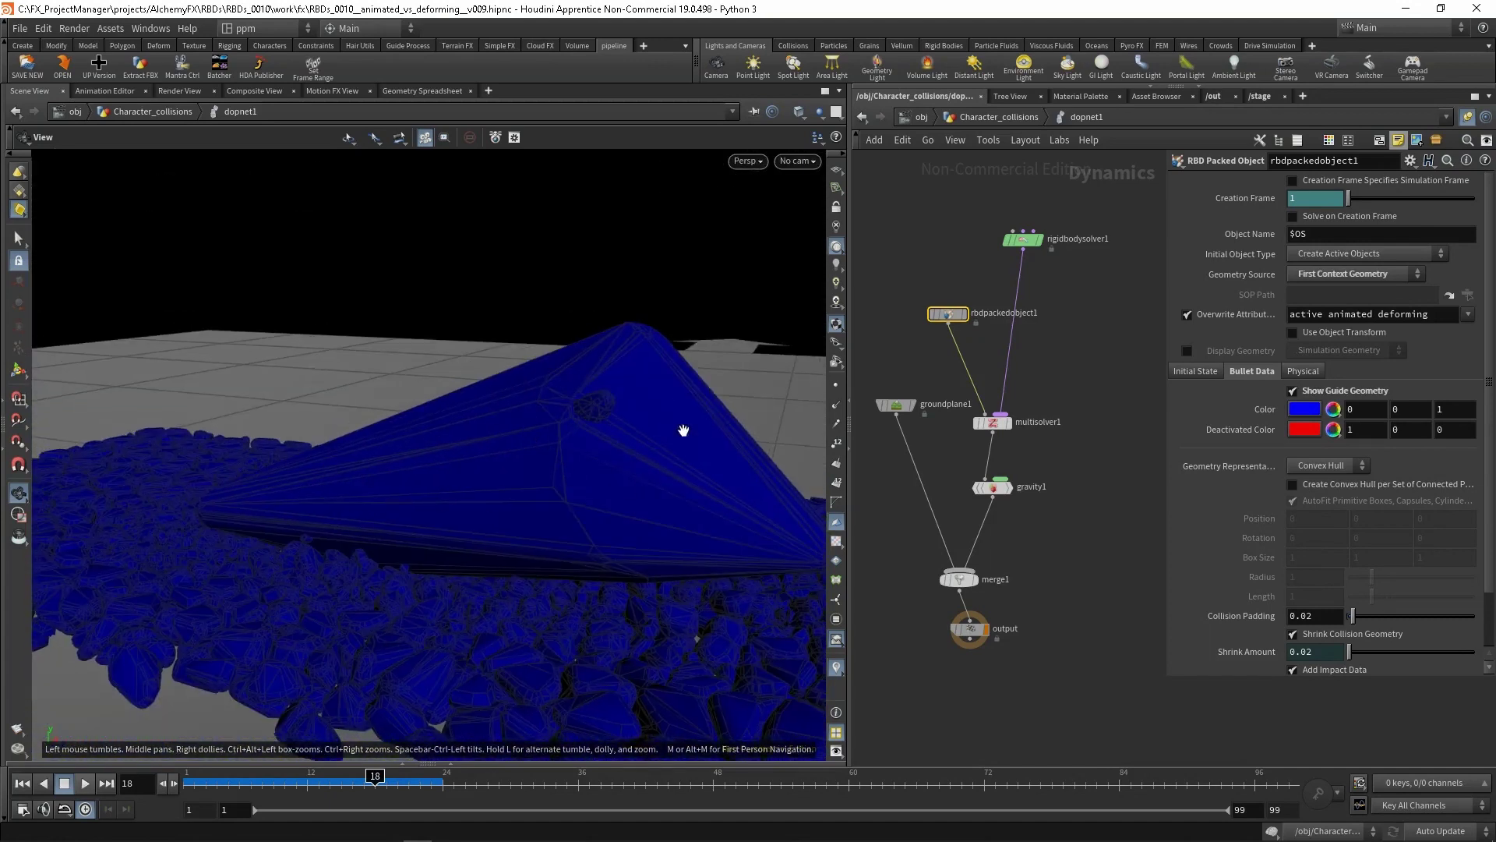
pyautogui.moveTo(628, 464); pyautogui.dragTo(588, 414)
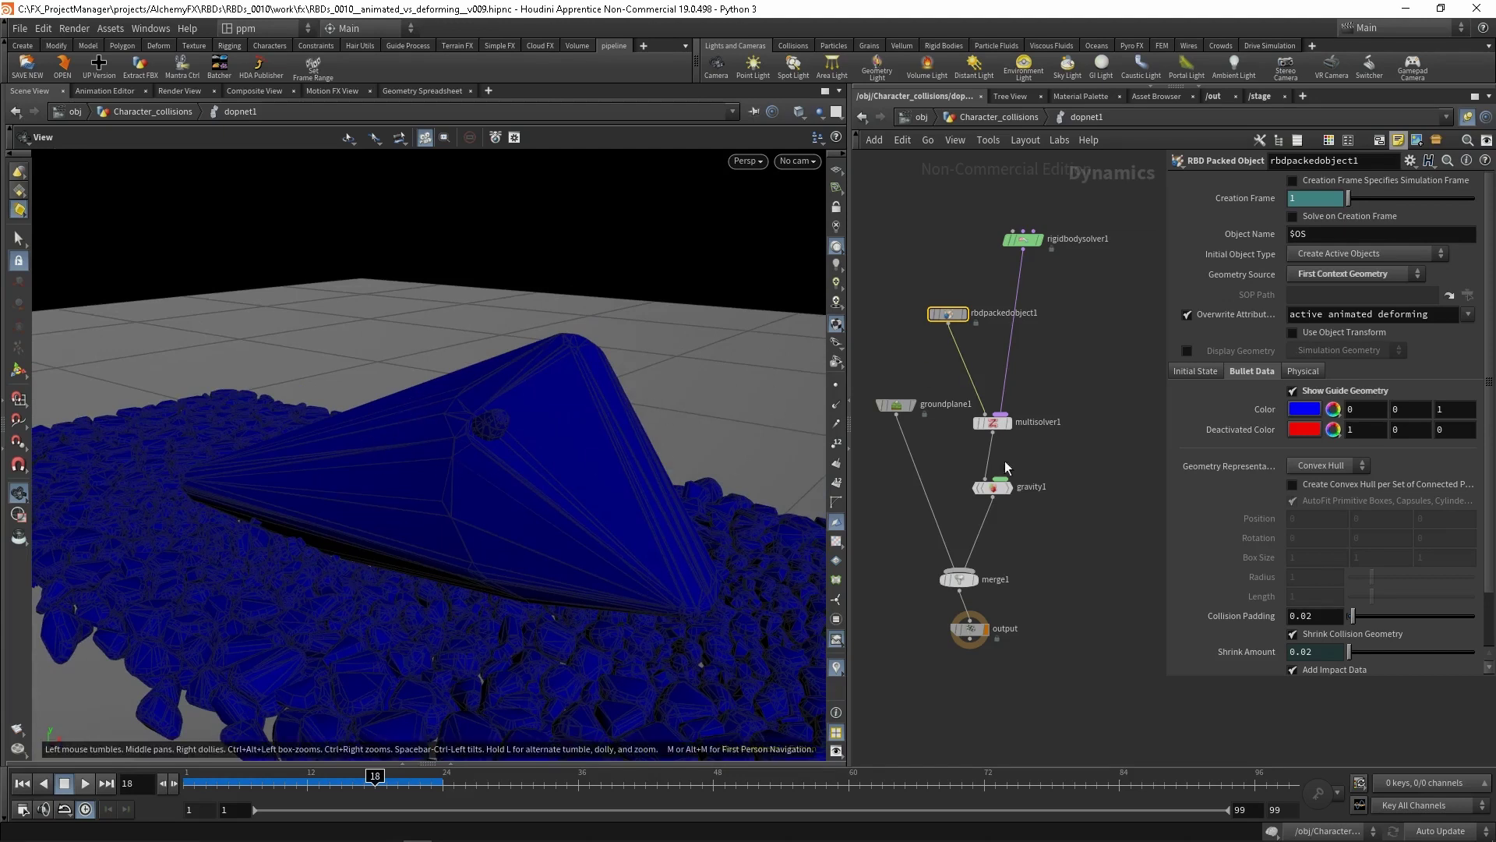
pyautogui.press('u')
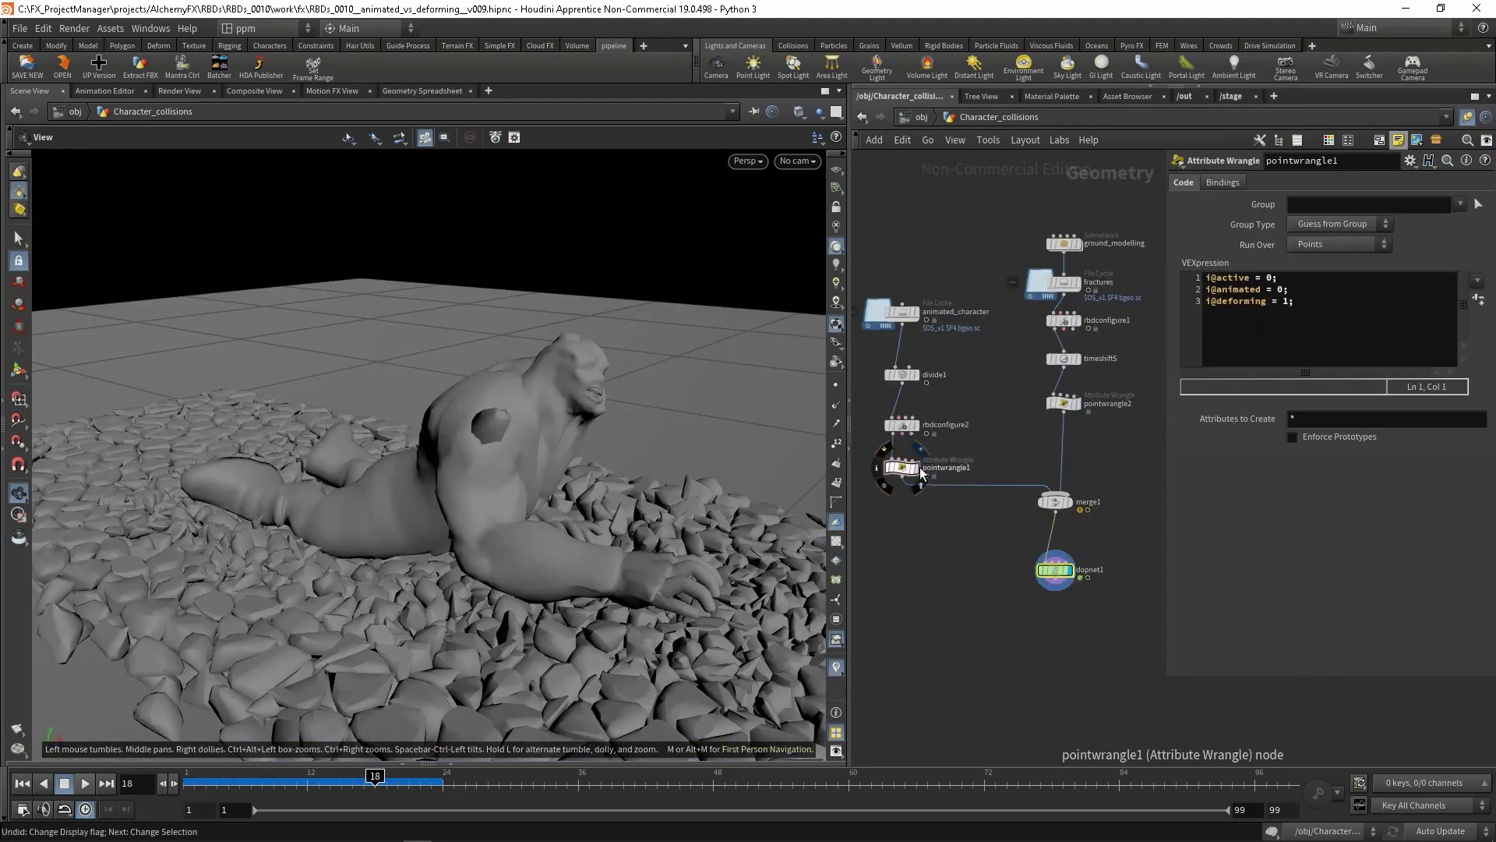
pyautogui.hotkey('ctrl', 'z')
# Try a shrinkwrap node after divide1, then delete it and display pointwrangle1.
pyautogui.moveTo(908, 474); pyautogui.dragTo(965, 451, button='middle')
pyautogui.press('Tab')
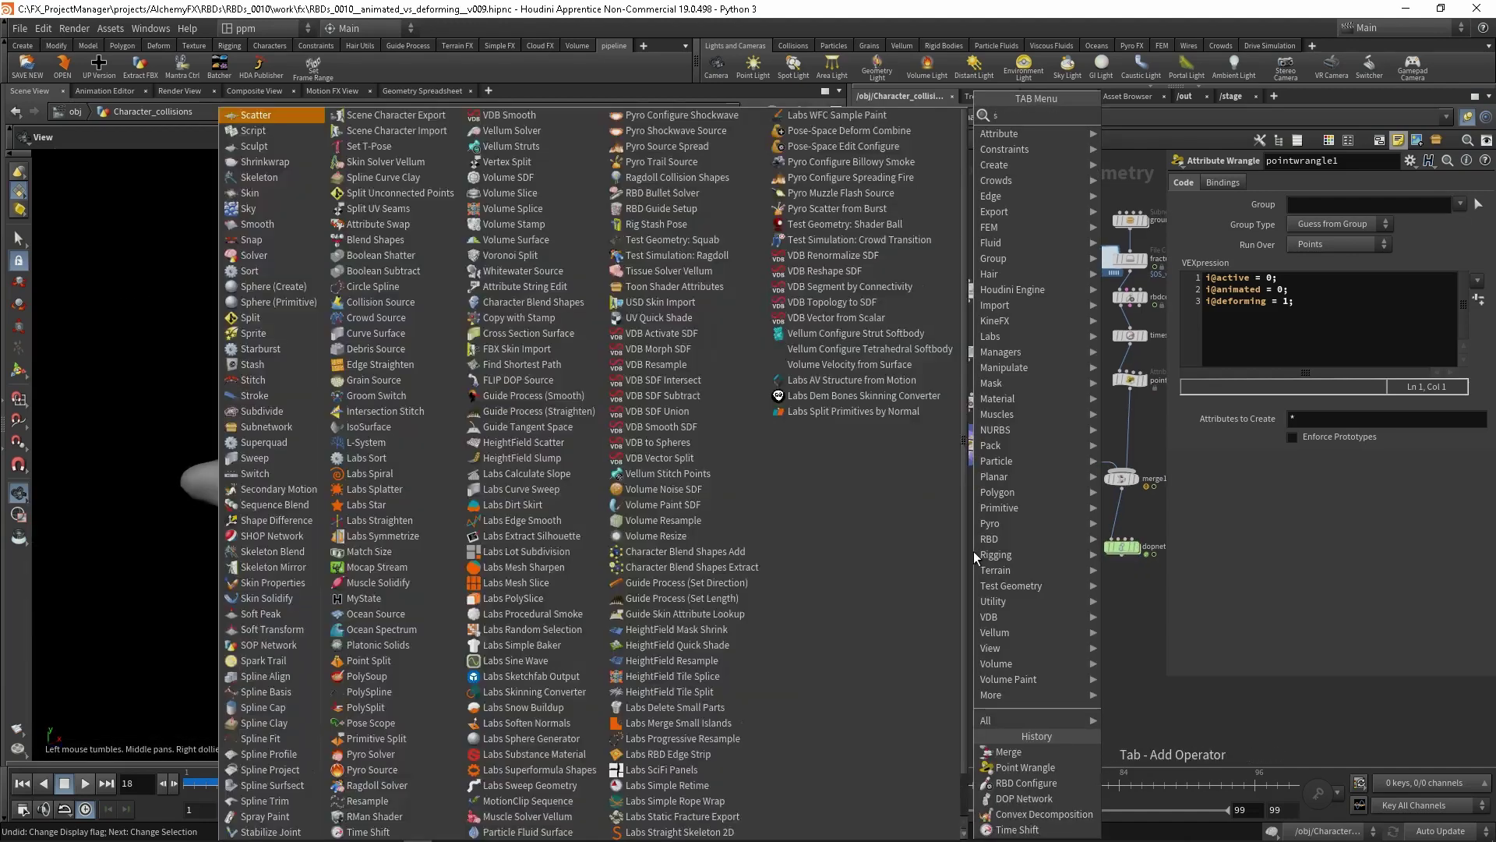
pyautogui.write('sh')
pyautogui.press('Return')
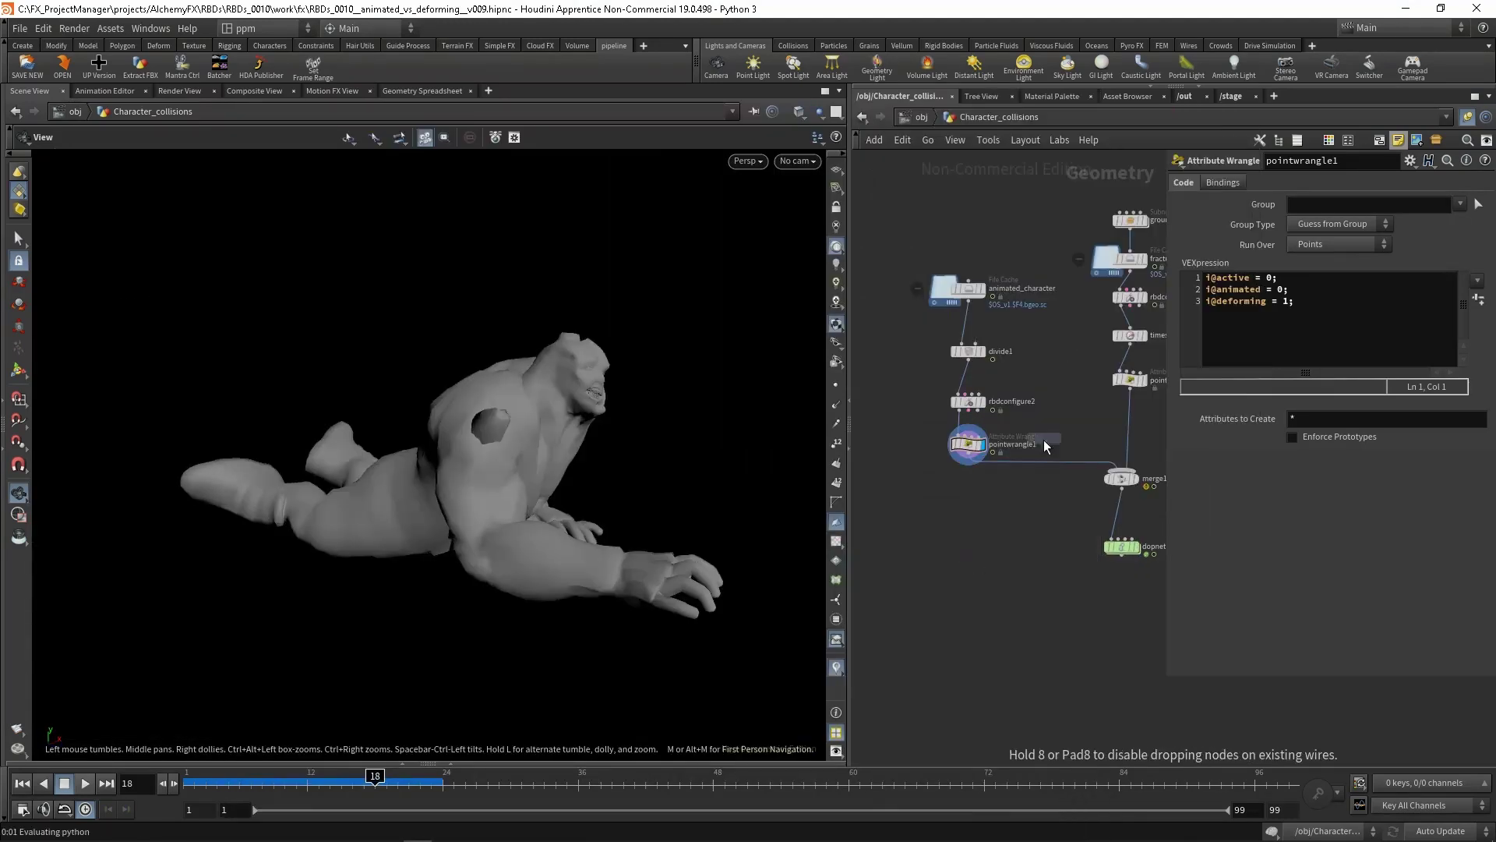
pyautogui.click(901, 505)
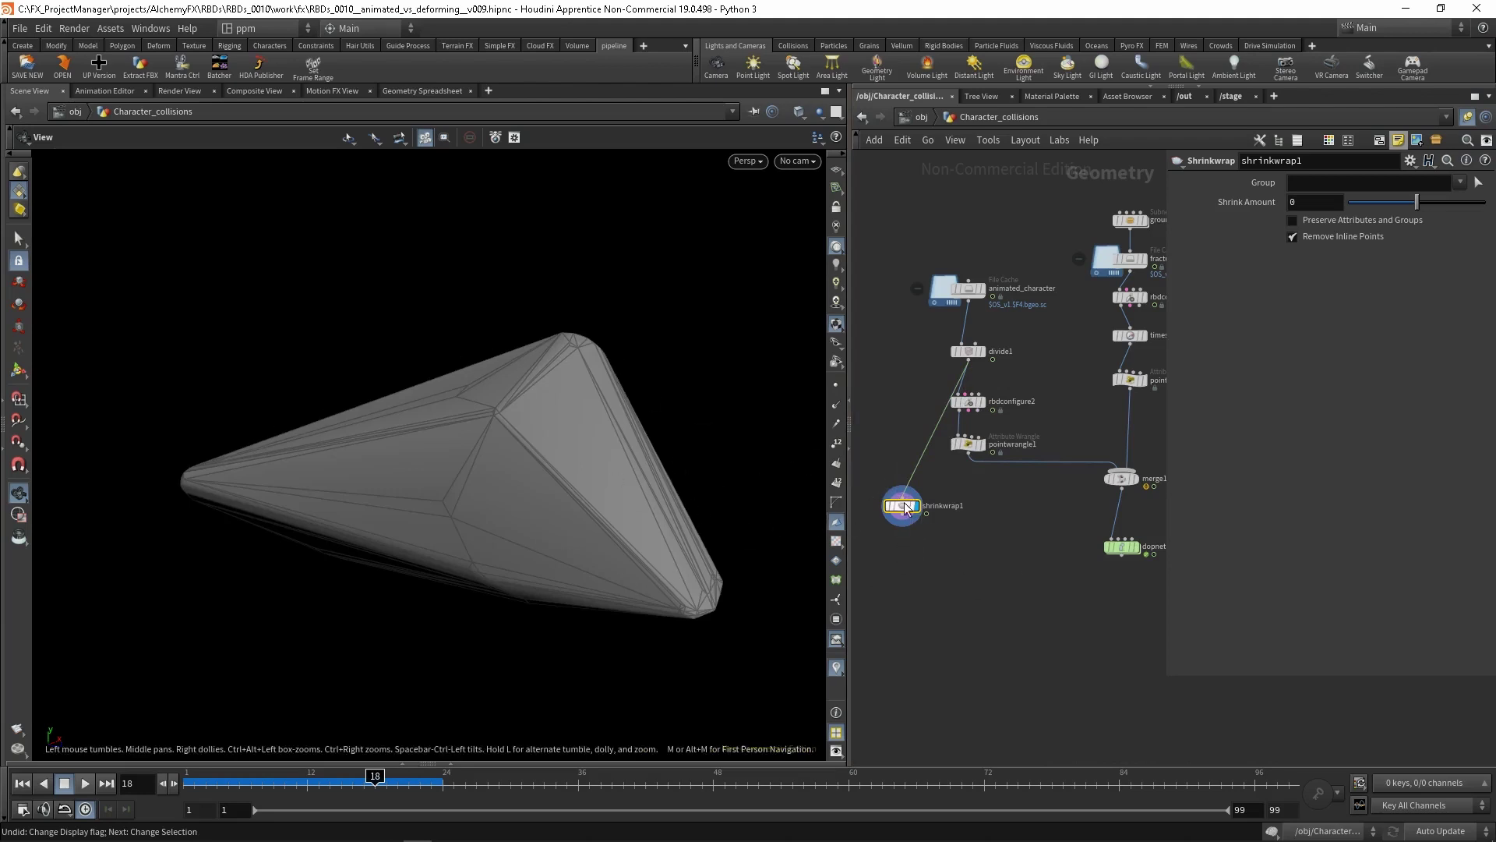
pyautogui.press('Delete')
pyautogui.click(983, 445)
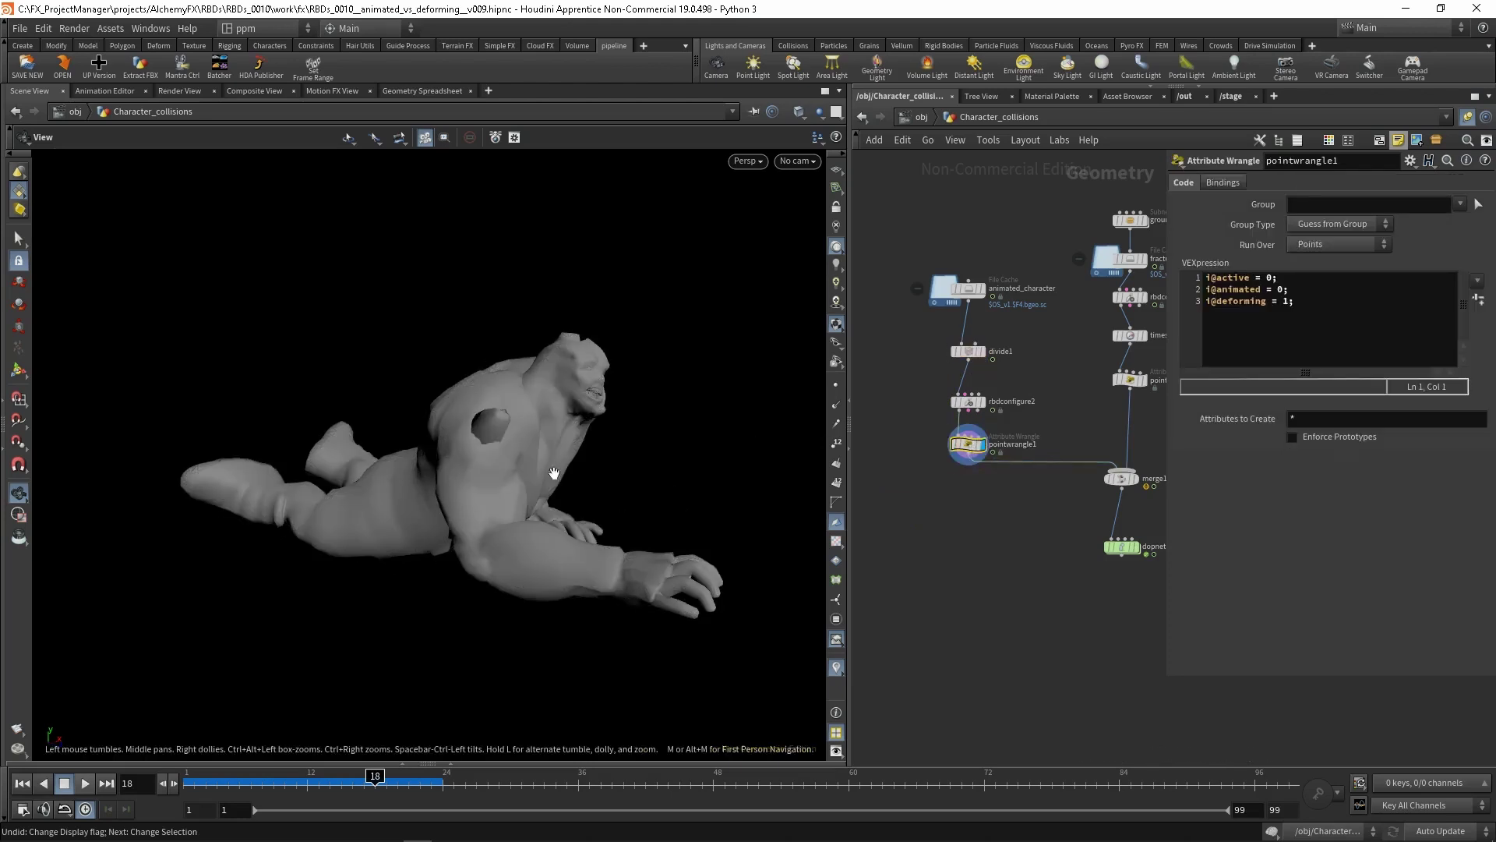
# Raise animated_character and divide1, display the triangulated divide1 mesh, and search nodes for 'convex'.
pyautogui.moveTo(1029, 382); pyautogui.dragTo(982, 226)
pyautogui.moveTo(969, 290); pyautogui.dragTo(969, 249)
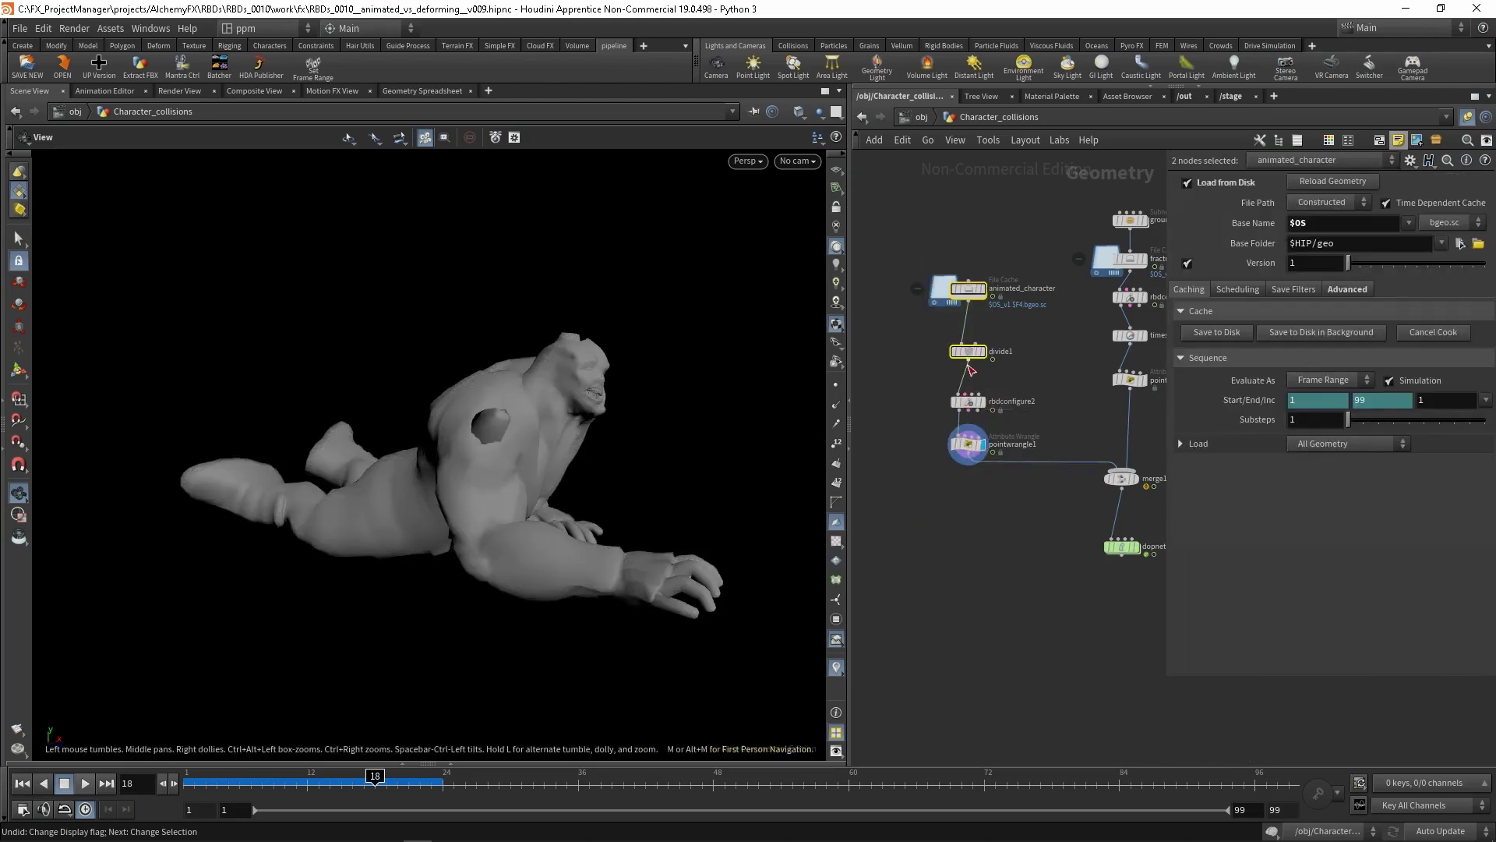
pyautogui.click(982, 310)
pyautogui.moveTo(514, 421); pyautogui.dragTo(493, 463)
pyautogui.scroll(3, 560, 409)
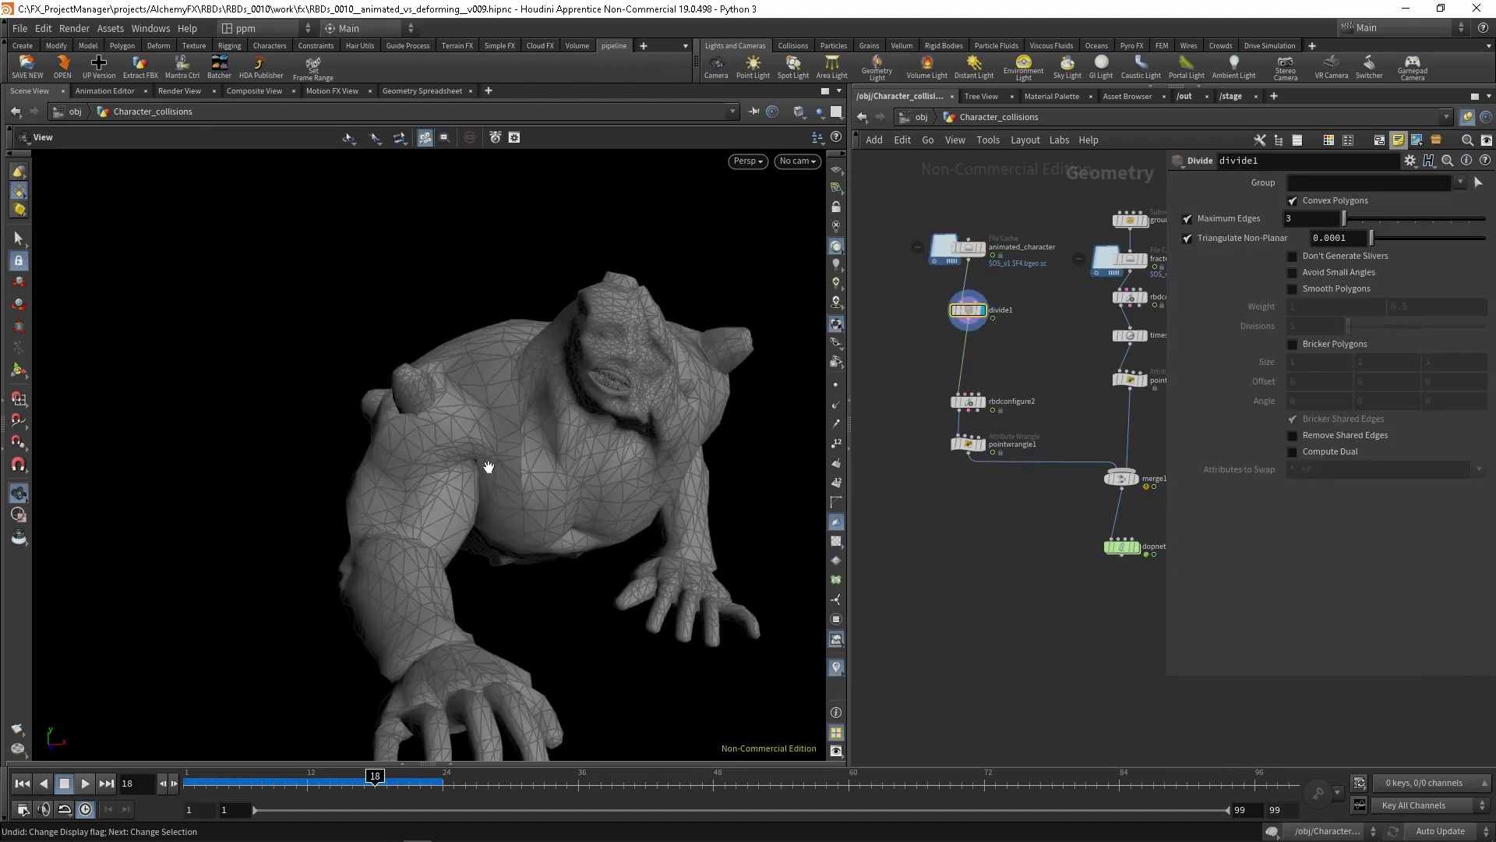
pyautogui.press('Tab')
pyautogui.write('co')
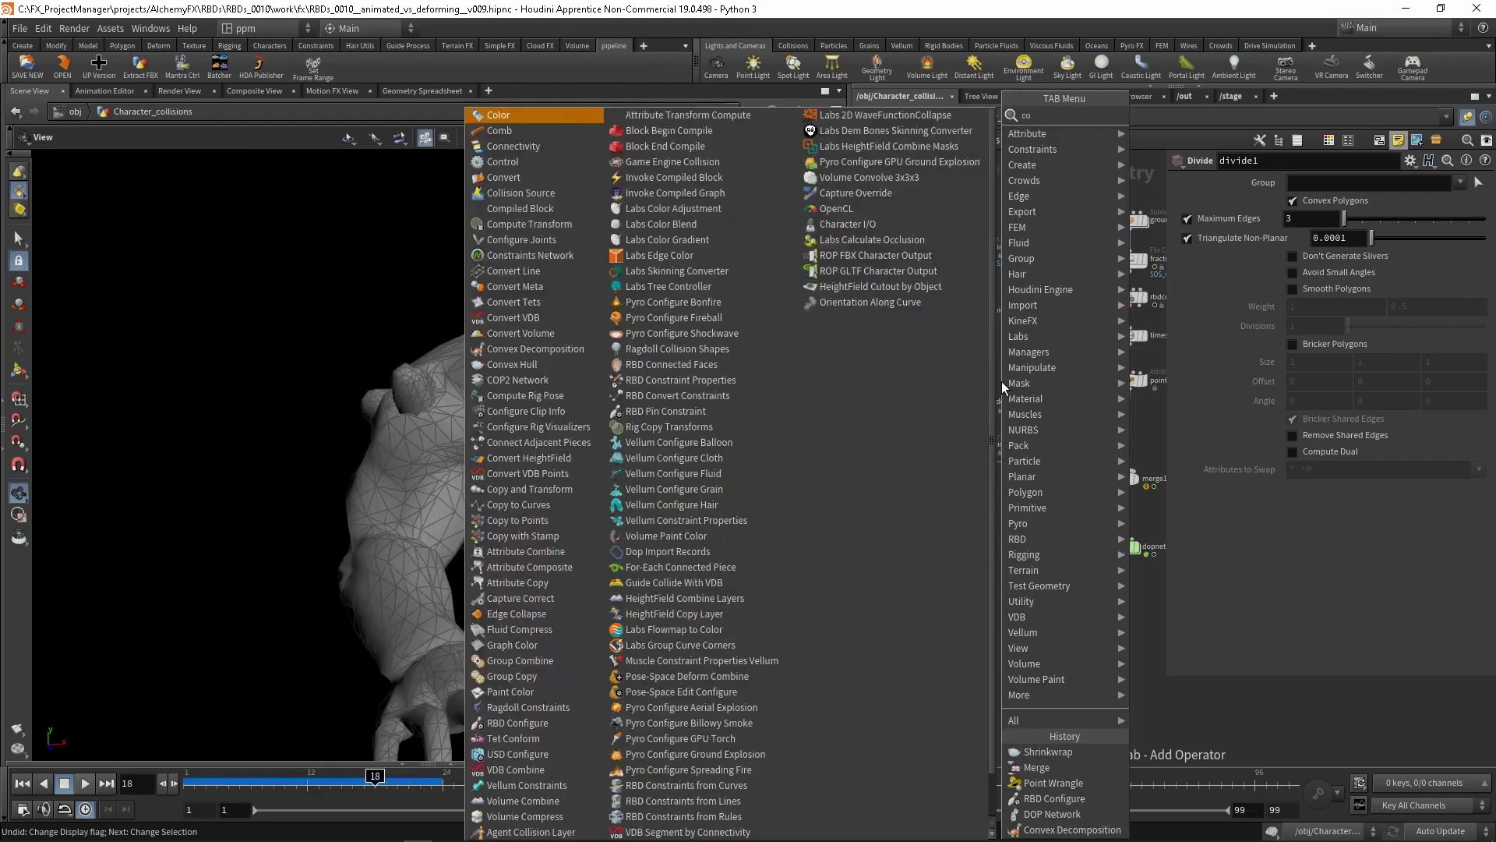
pyautogui.write('nvex')
# Add a Convex Decomposition node after divide1 and set Max Concavity to 0.2.
pyautogui.press('Return')
pyautogui.moveTo(522, 415); pyautogui.dragTo(598, 369)
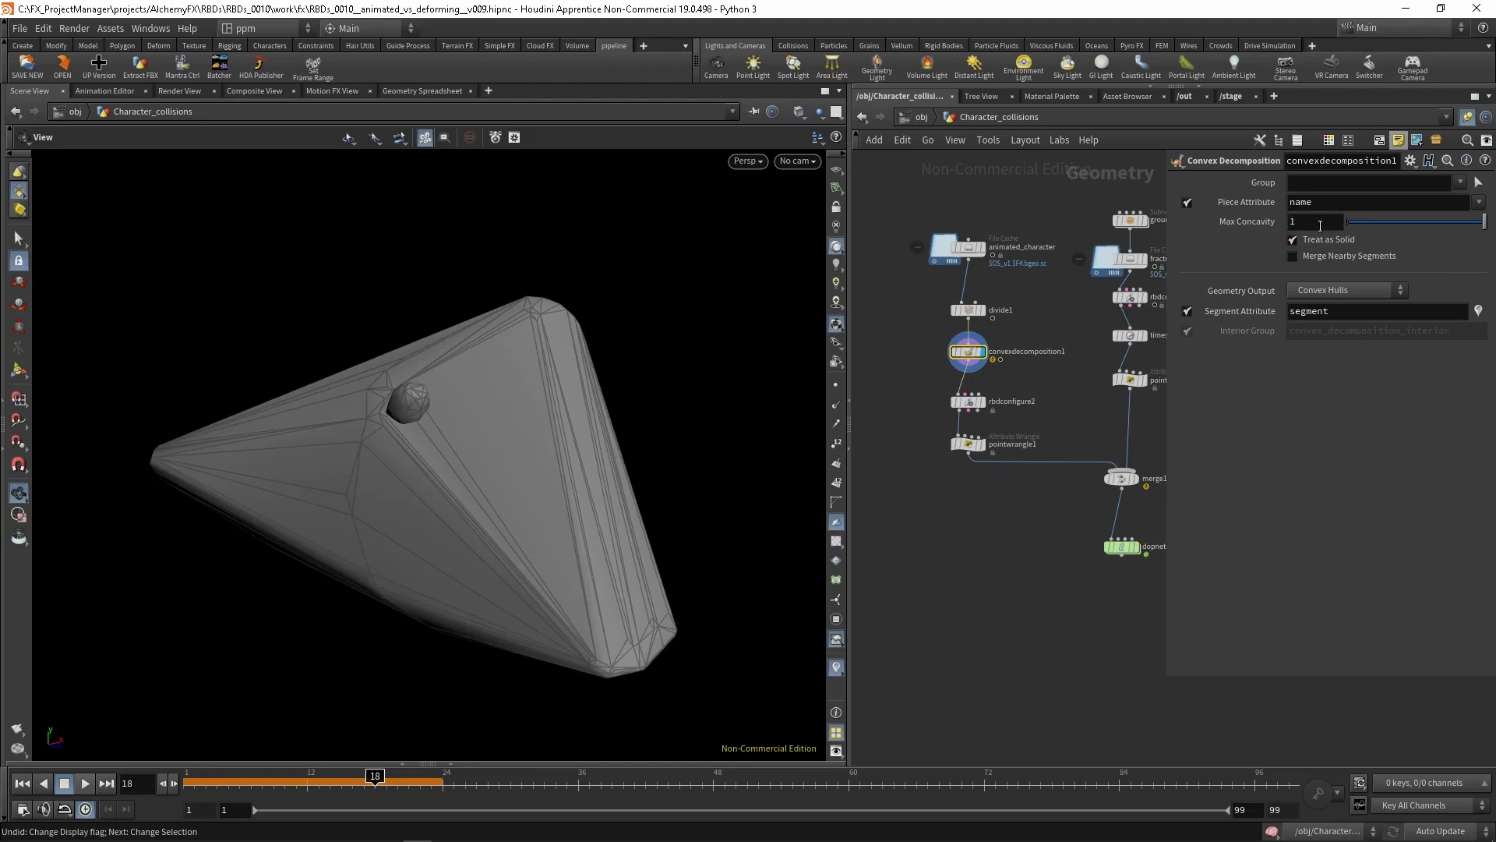
pyautogui.write('0.2')
pyautogui.click(1291, 240)
pyautogui.moveTo(775, 377); pyautogui.dragTo(818, 343)
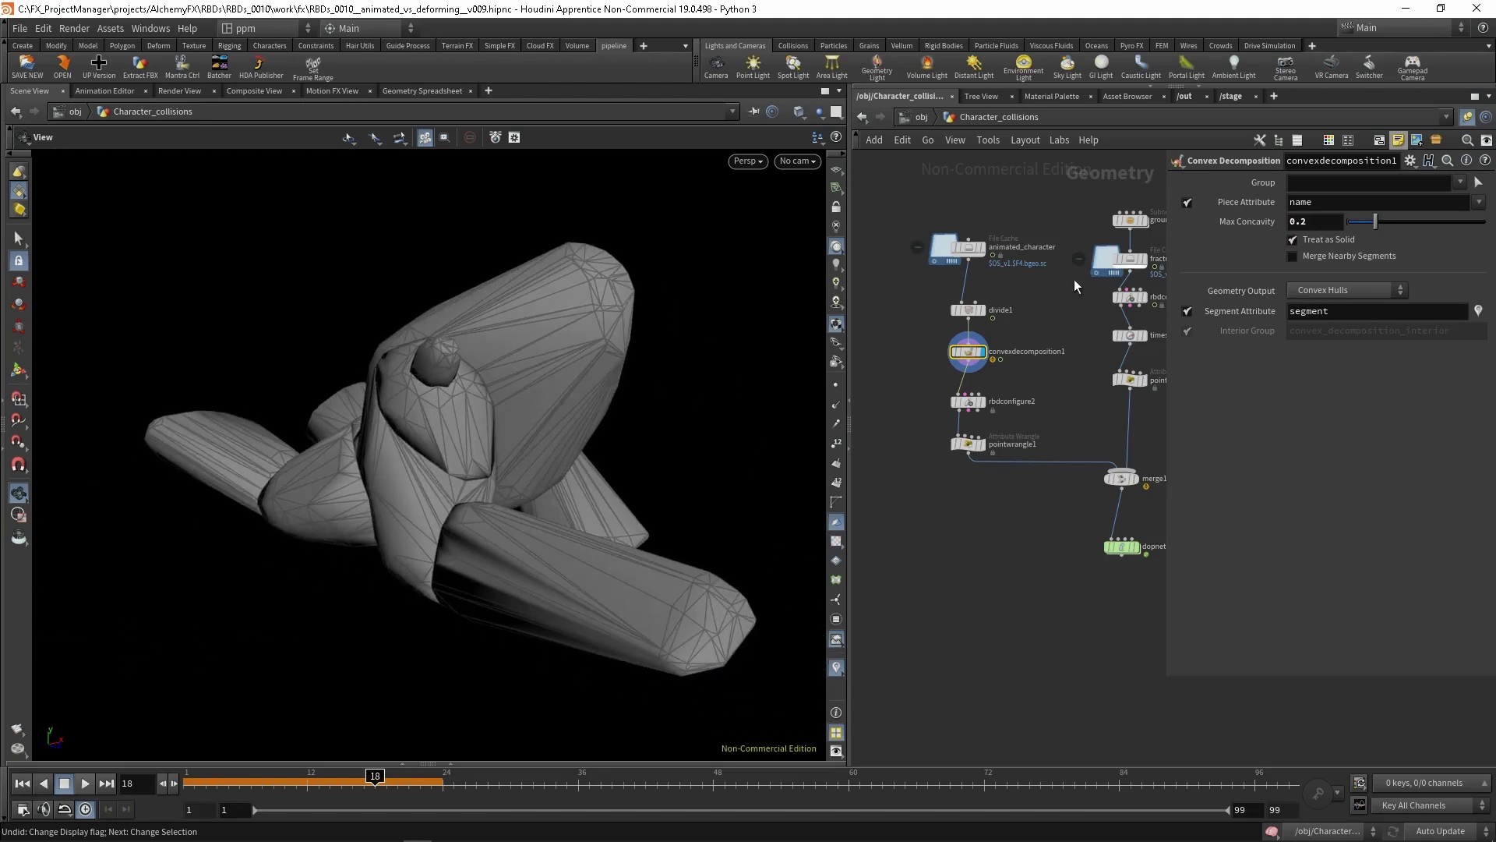
# Lower Max Concavity to 0.02 and inspect the finer convex pieces.
pyautogui.write('012')
pyautogui.press('Return')
pyautogui.scroll(5, 494, 344)
pyautogui.scroll(-5, 508, 371)
pyautogui.moveTo(668, 401); pyautogui.dragTo(822, 468)
pyautogui.moveTo(676, 427); pyautogui.dragTo(544, 431)
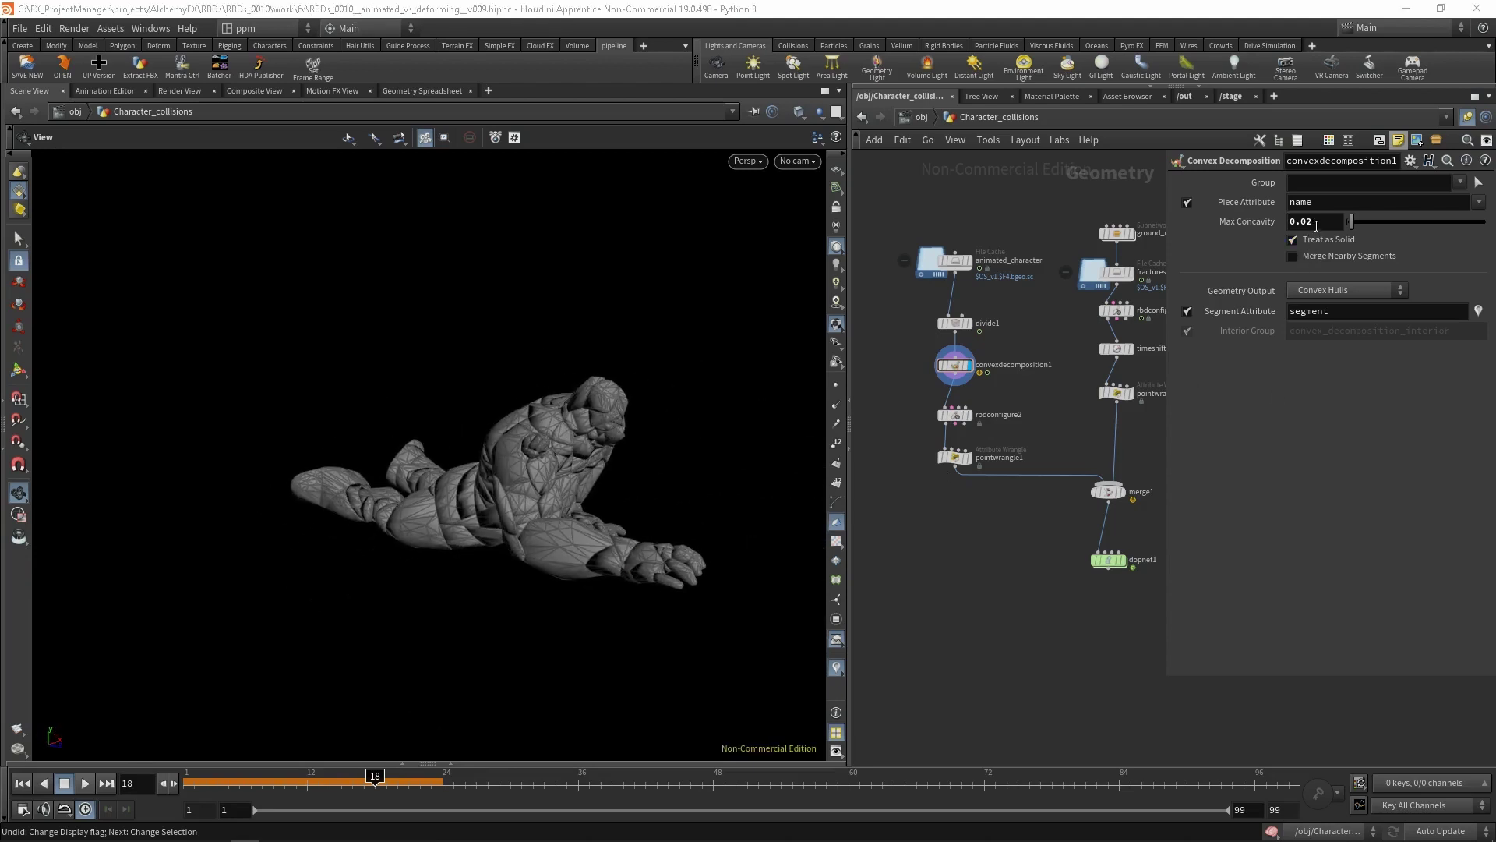
# Set Max Concavity to 0.05, check the decomposed character, and return to the first frame.
pyautogui.moveTo(1316, 222); pyautogui.dragTo(1305, 223)
pyautogui.write('5')
pyautogui.press('Return')
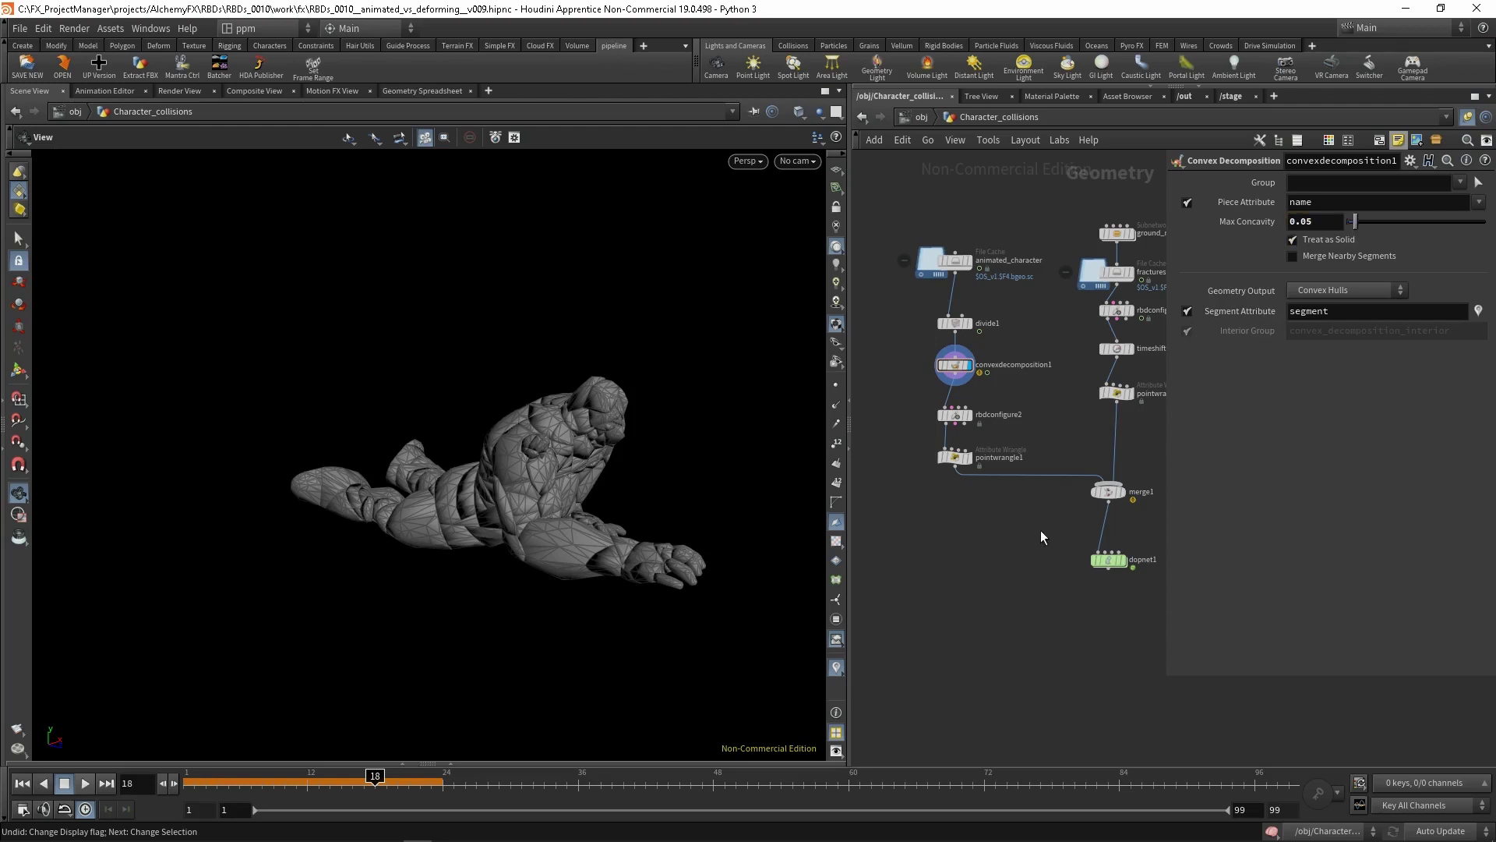
pyautogui.moveTo(566, 499); pyautogui.dragTo(768, 418)
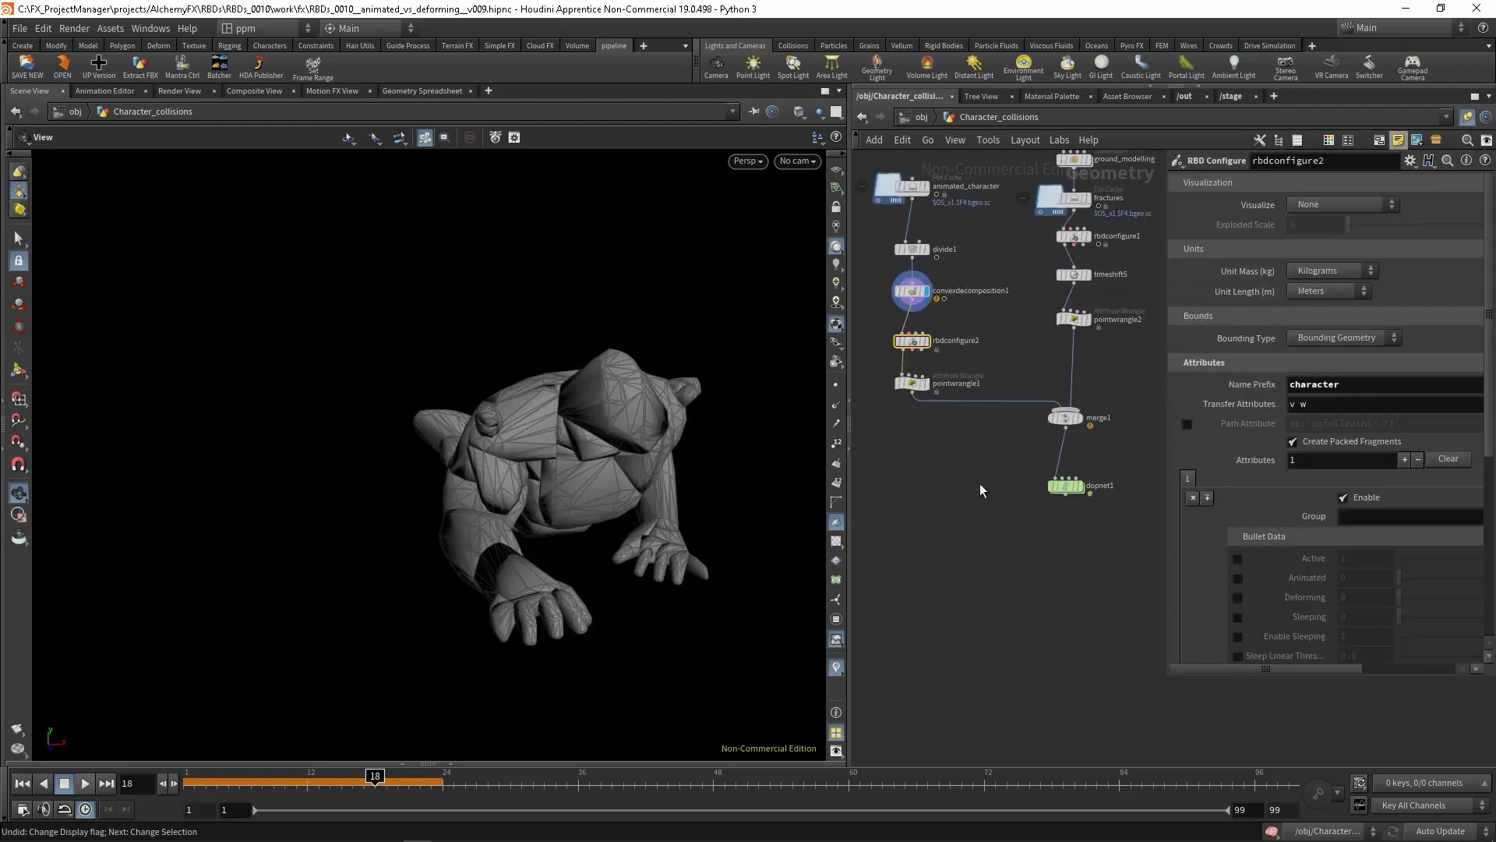
pyautogui.click(21, 783)
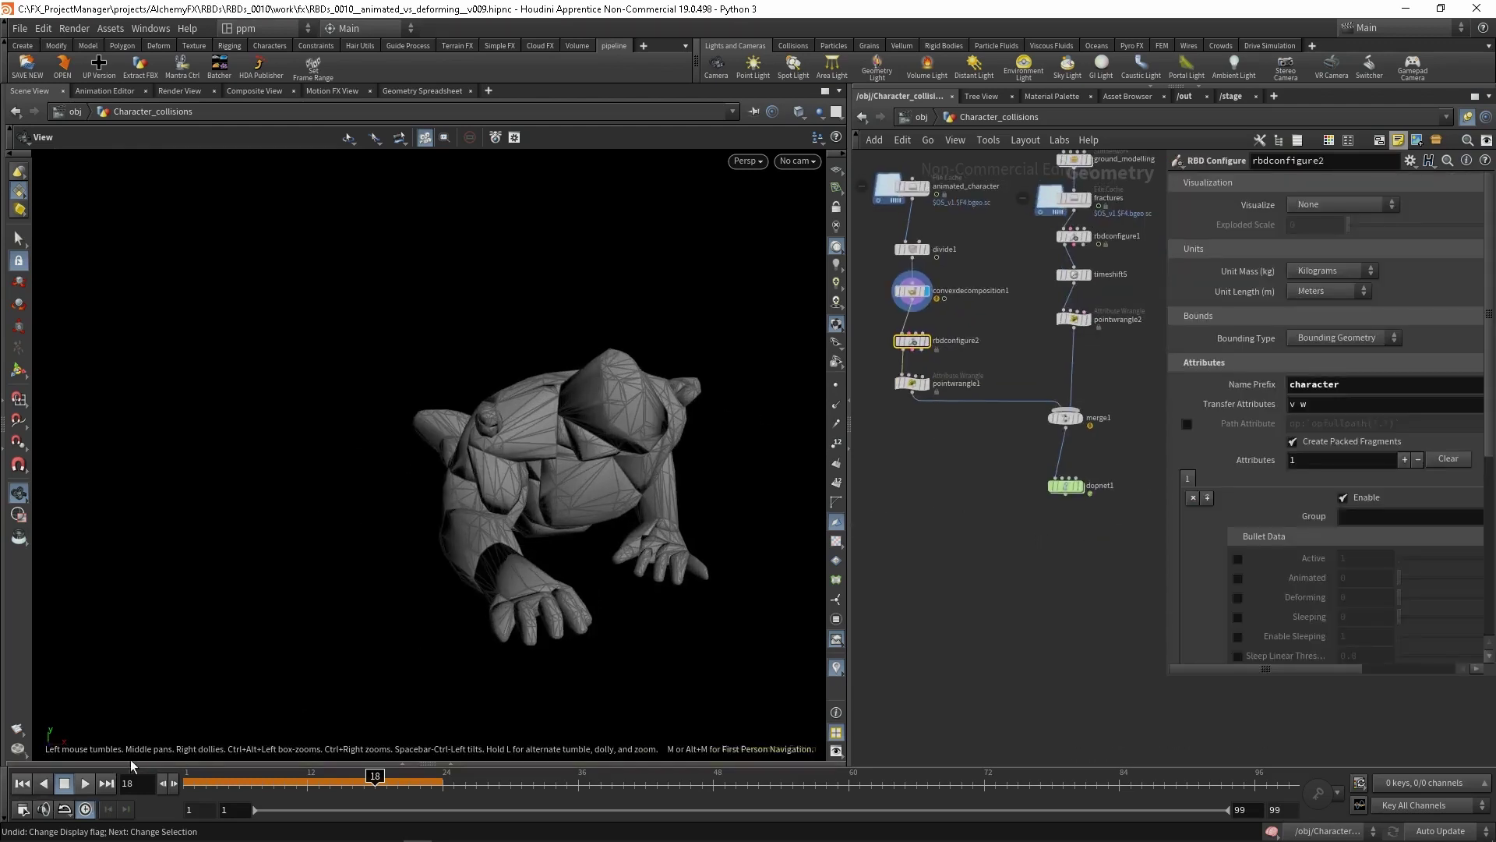
# Jump to frame 18 and view the blue RBD simulation over the cobblestones.
pyautogui.click(127, 782)
pyautogui.write('18')
pyautogui.press('Return')
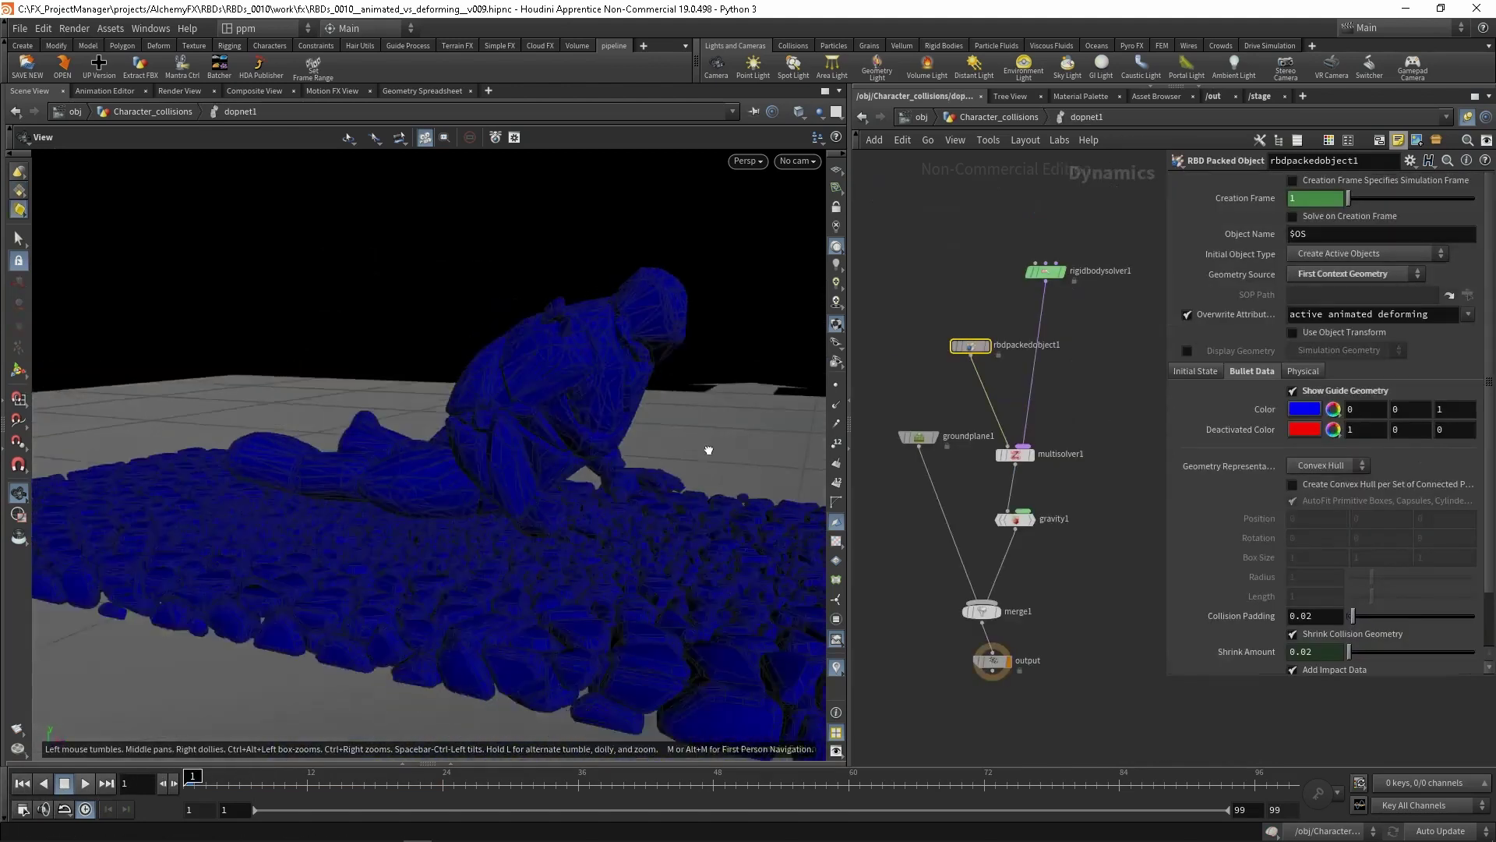
pyautogui.moveTo(708, 444); pyautogui.dragTo(801, 434)
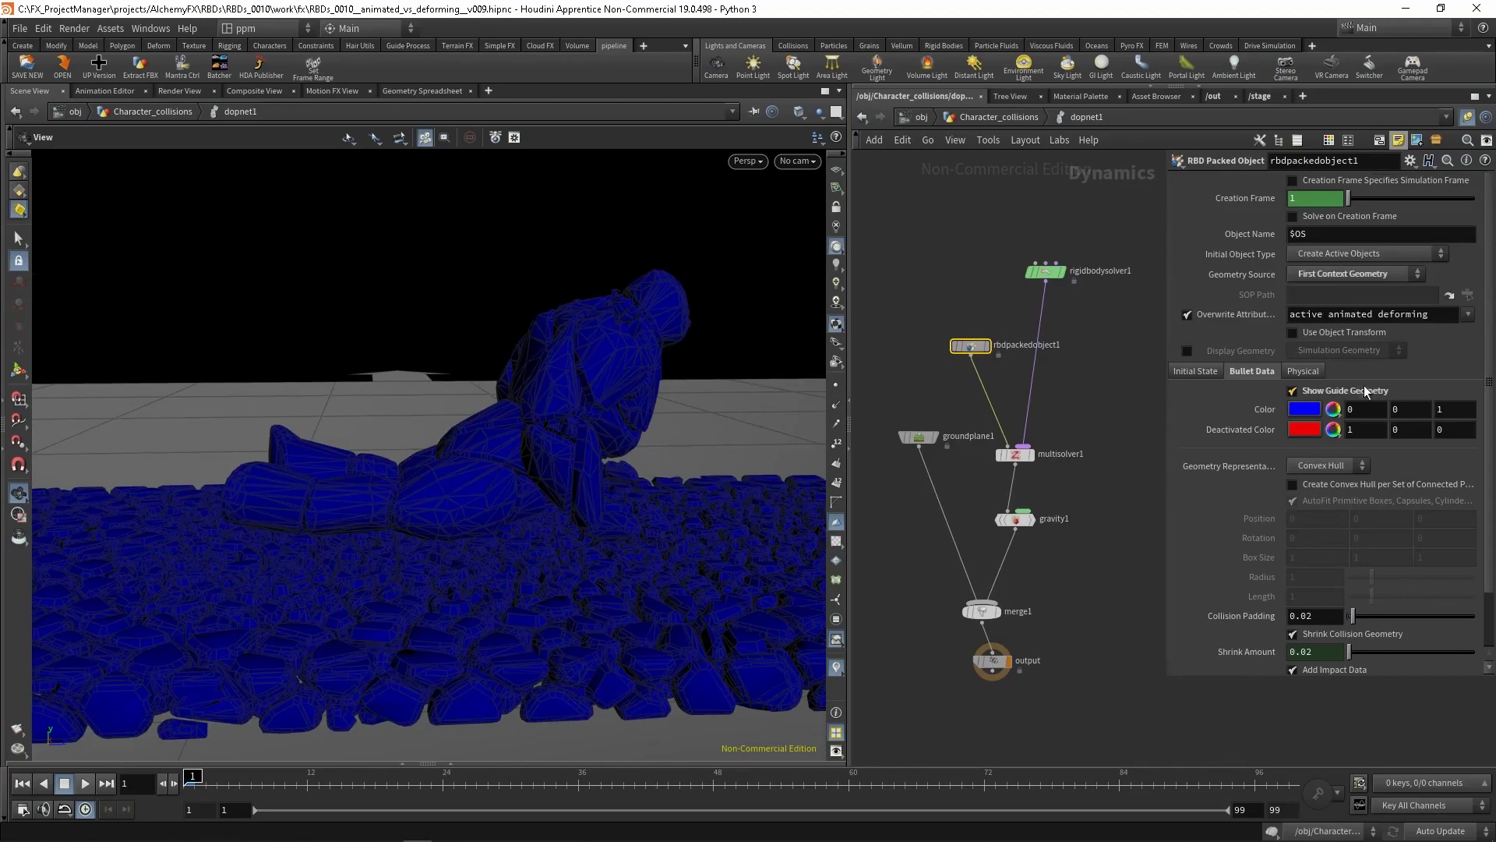
pyautogui.moveTo(605, 428); pyautogui.dragTo(534, 395)
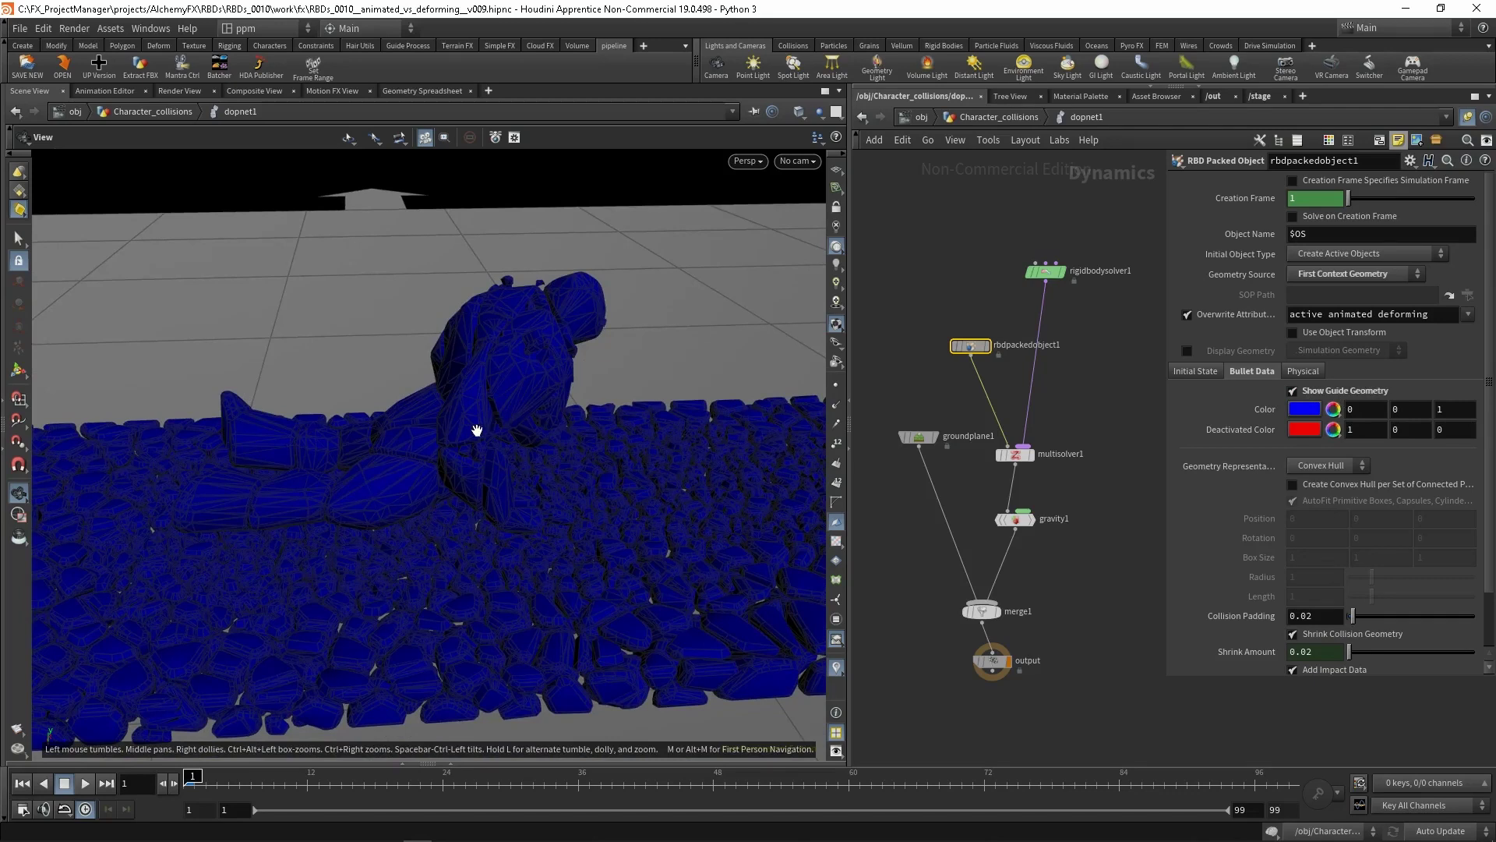
pyautogui.moveTo(517, 446); pyautogui.dragTo(451, 434)
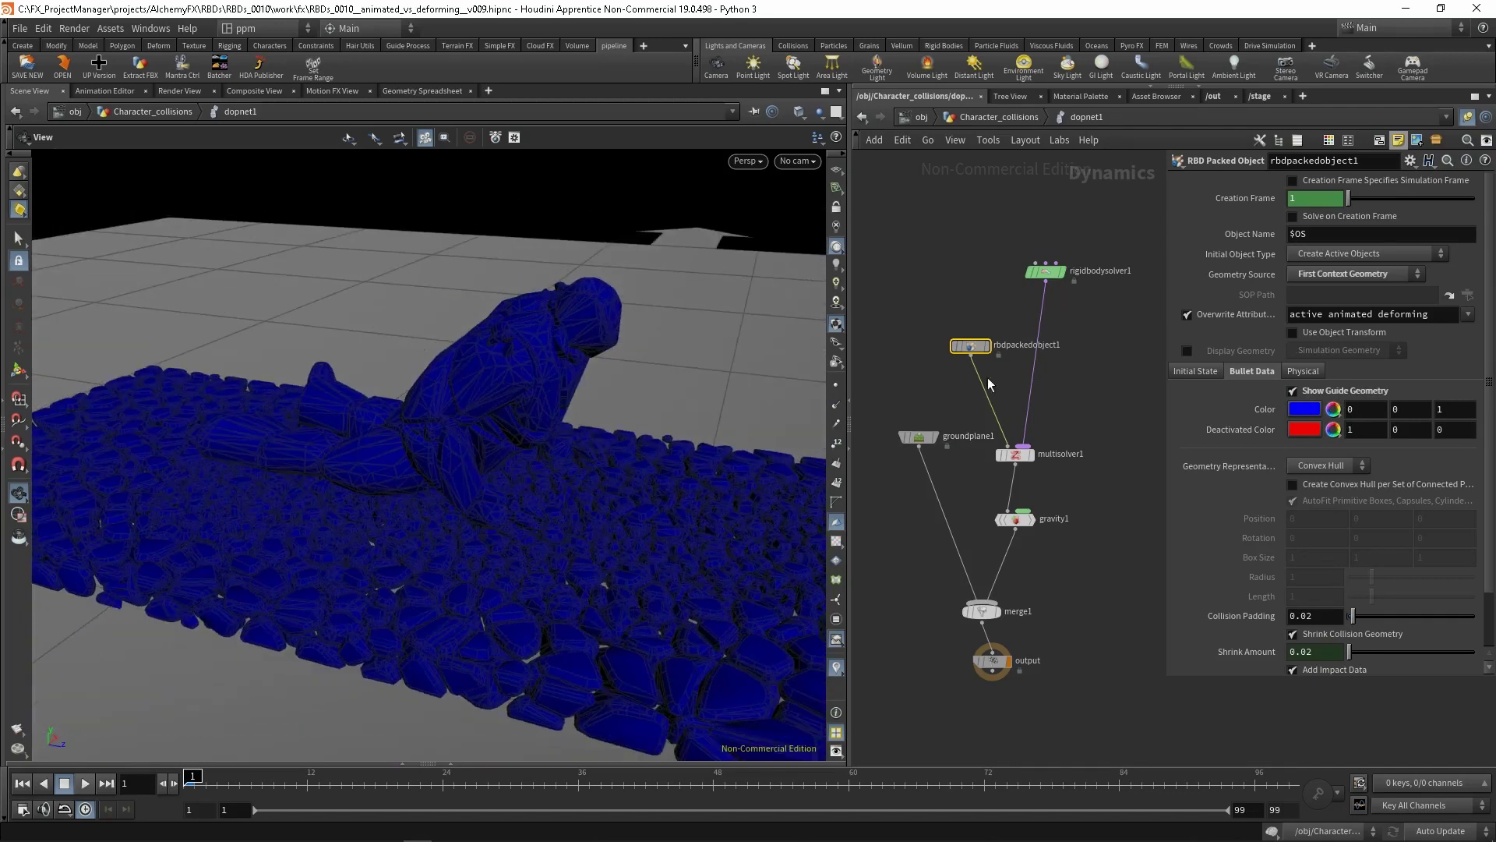
# Turn off Show Guide Geometry, turn on Display Geometry, play the sim, then go up a level.
pyautogui.click(1306, 392)
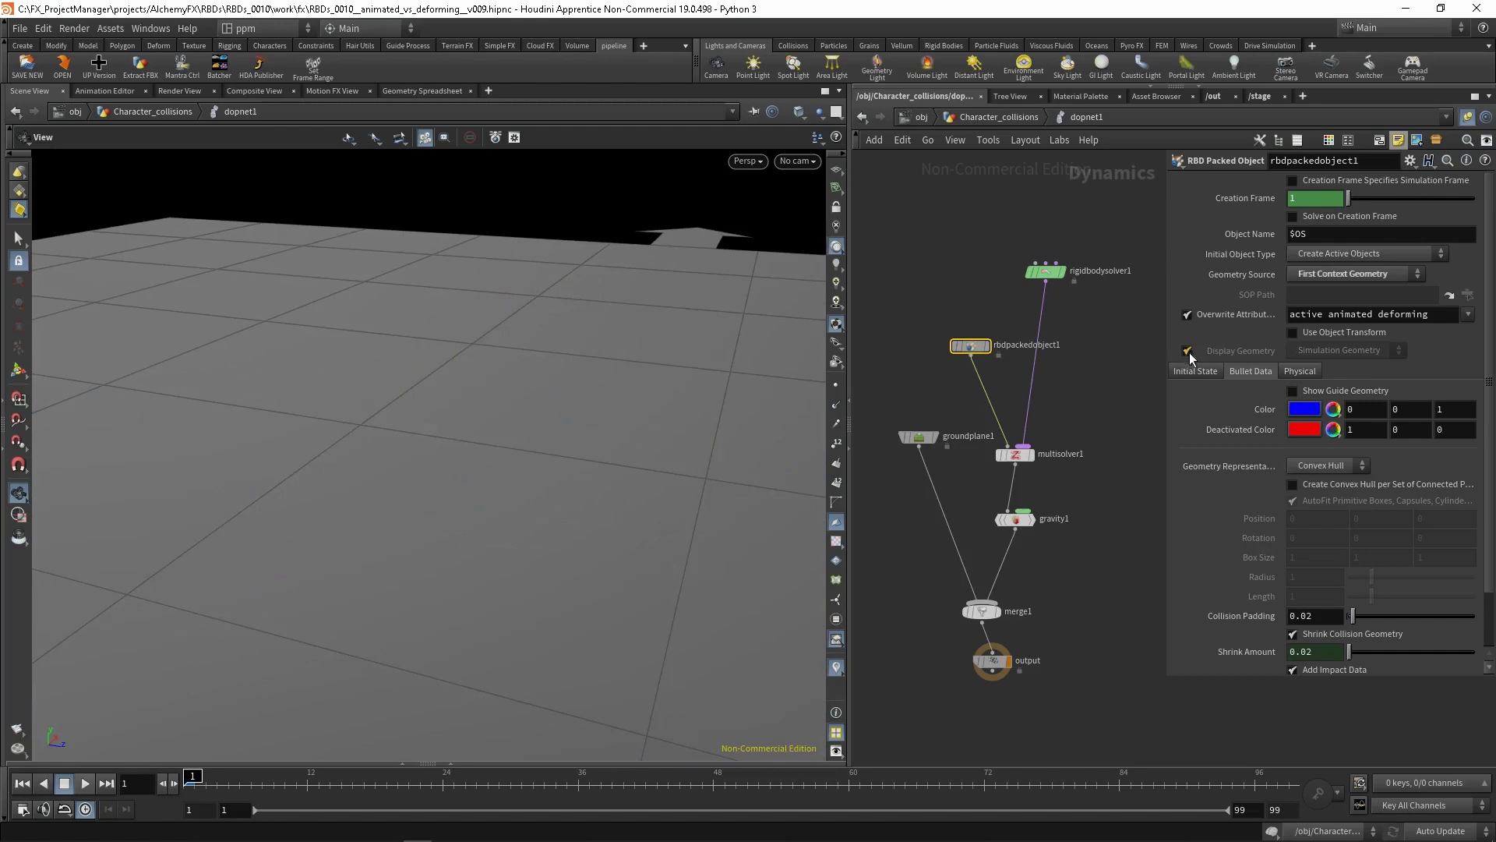
pyautogui.click(1187, 351)
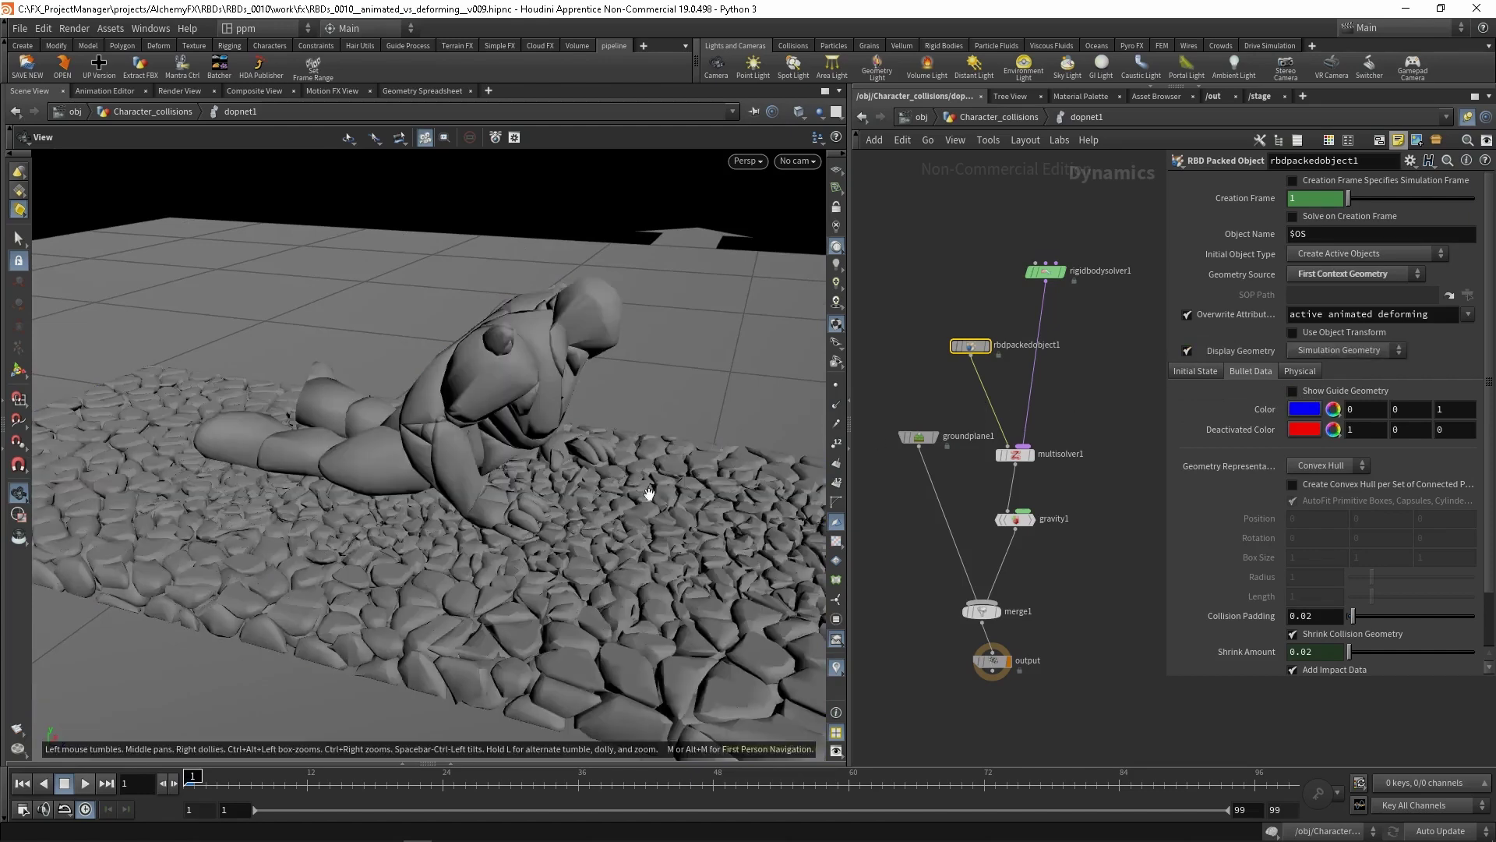
pyautogui.click(86, 792)
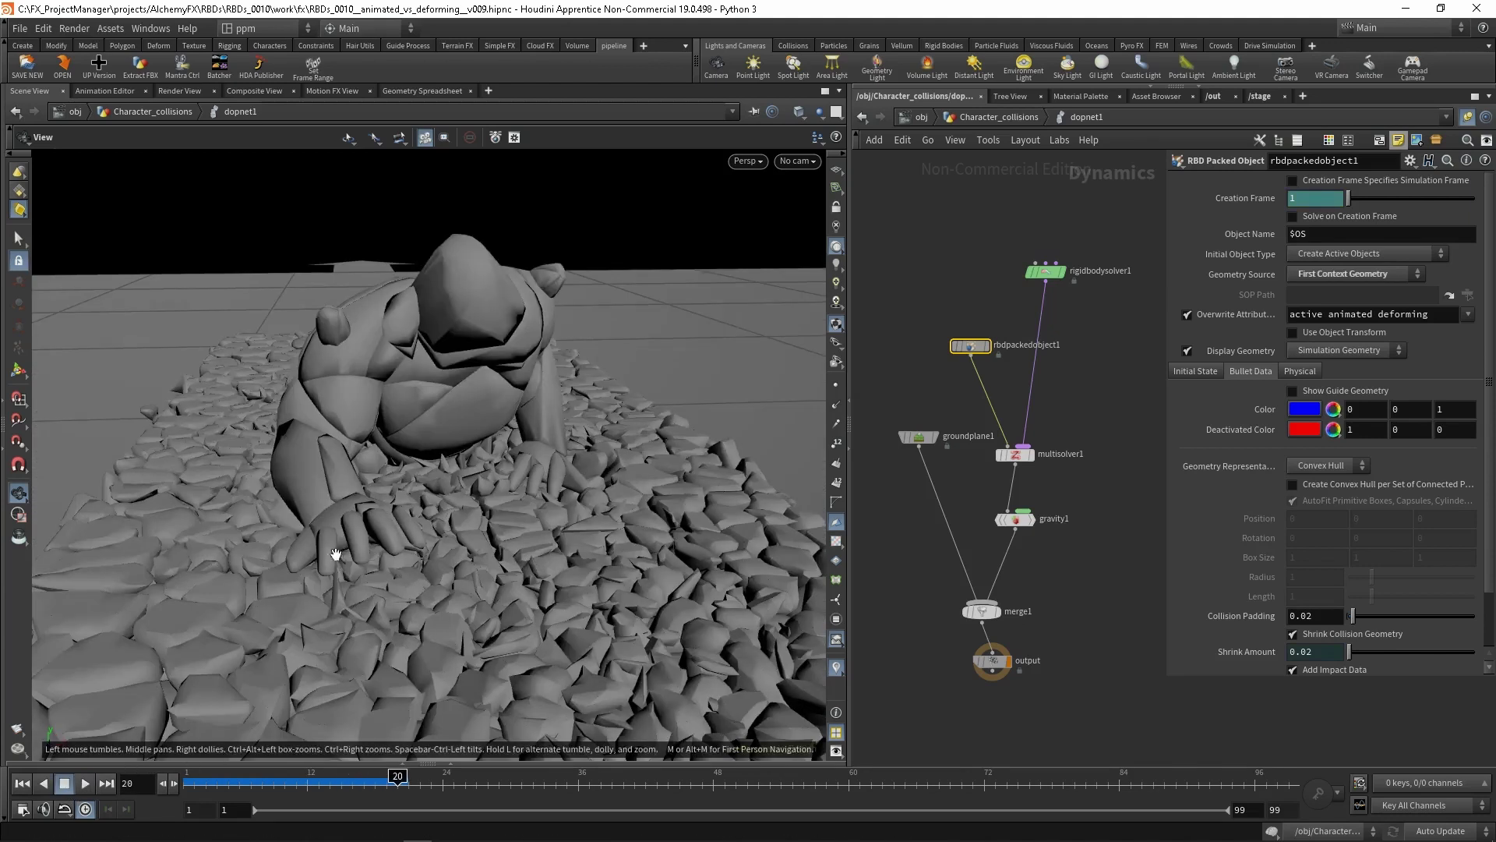
pyautogui.moveTo(225, 777); pyautogui.dragTo(308, 778)
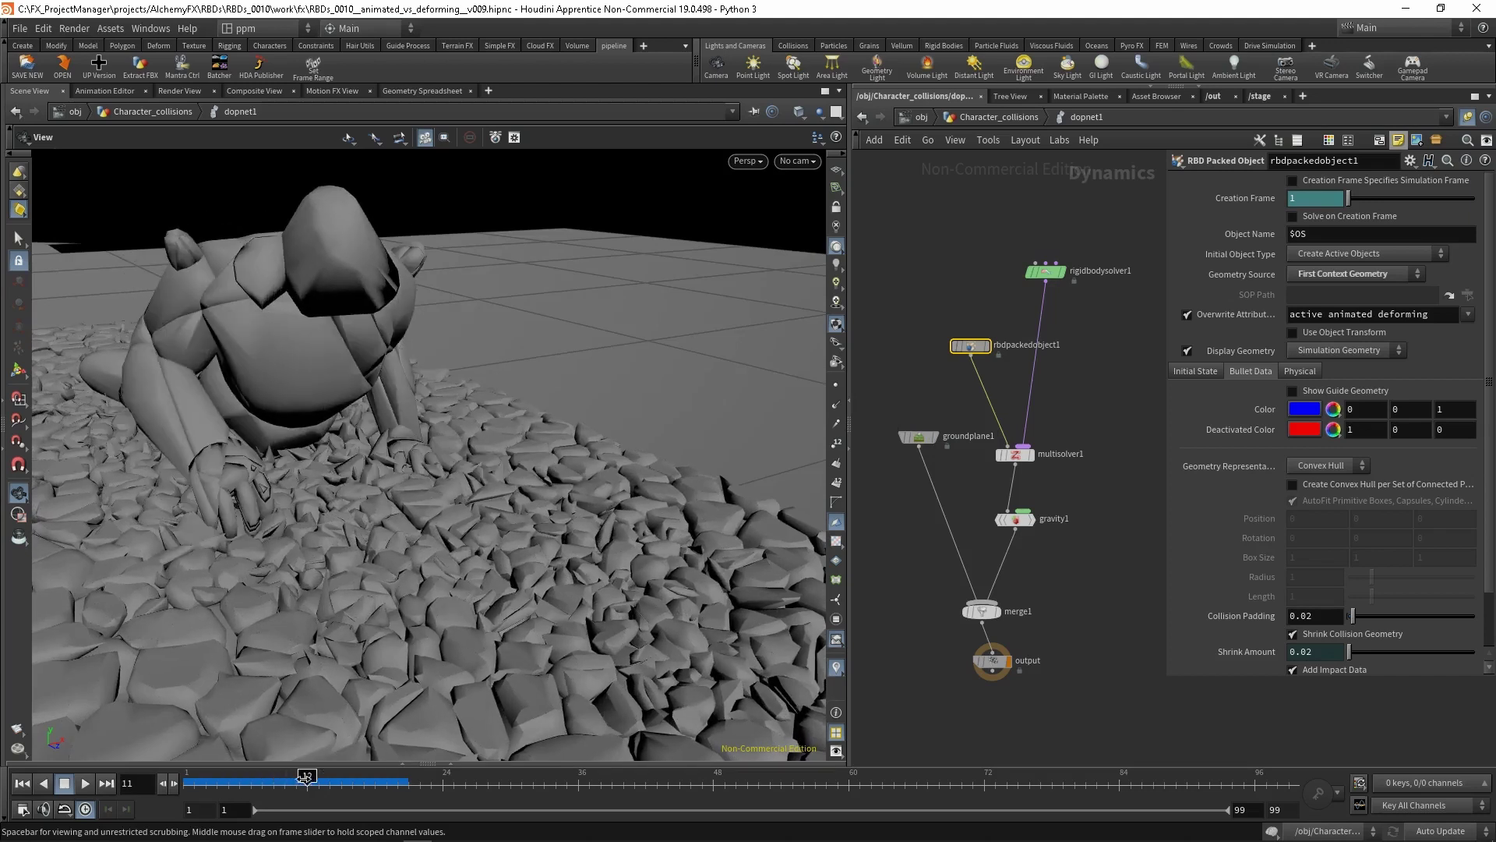
pyautogui.moveTo(339, 394); pyautogui.dragTo(272, 322)
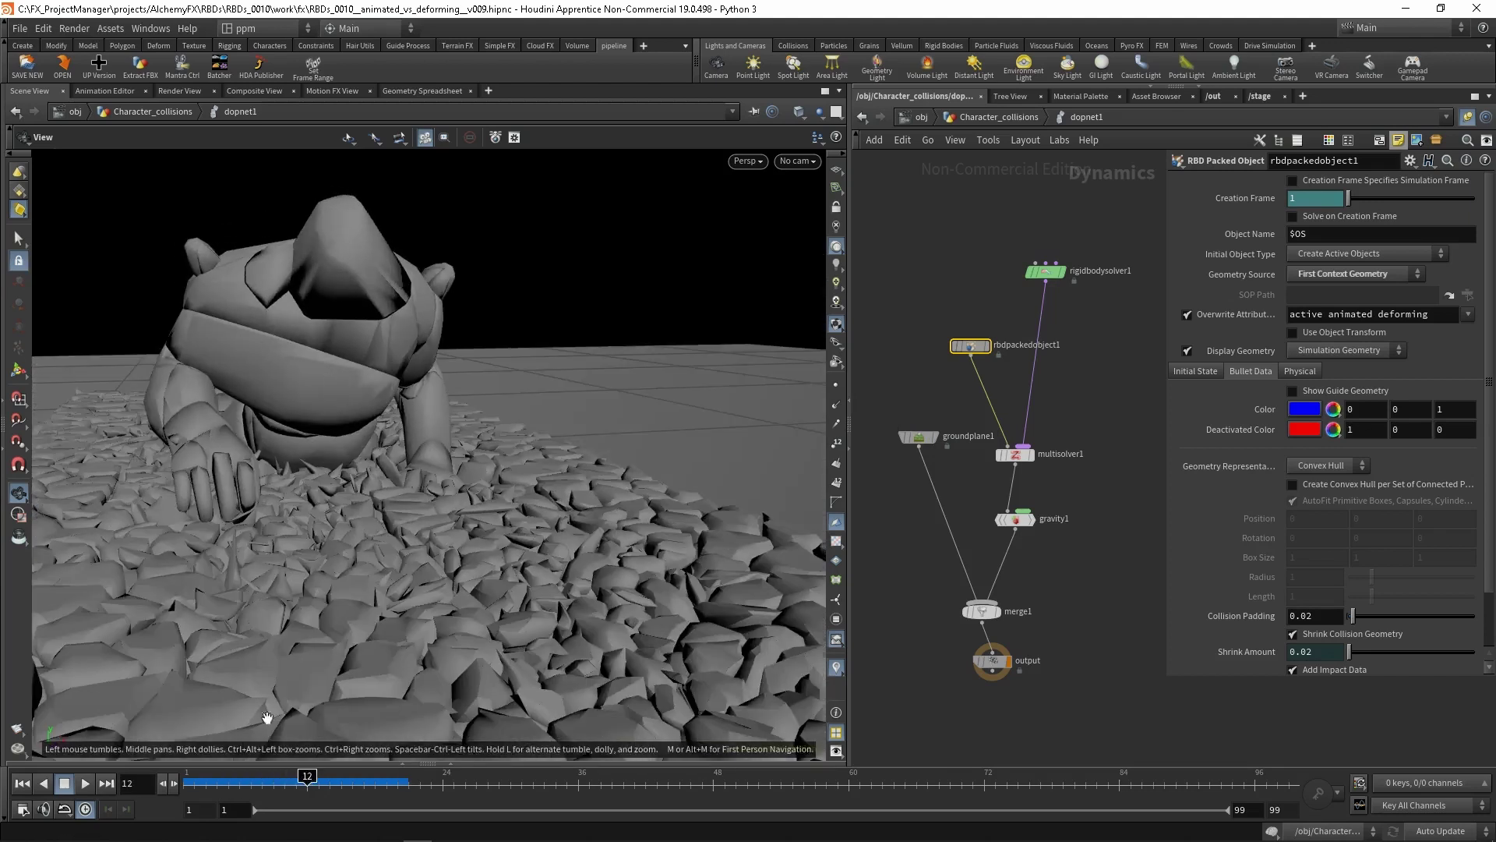
pyautogui.hotkey('ctrl', 'Up')
pyautogui.press('u')
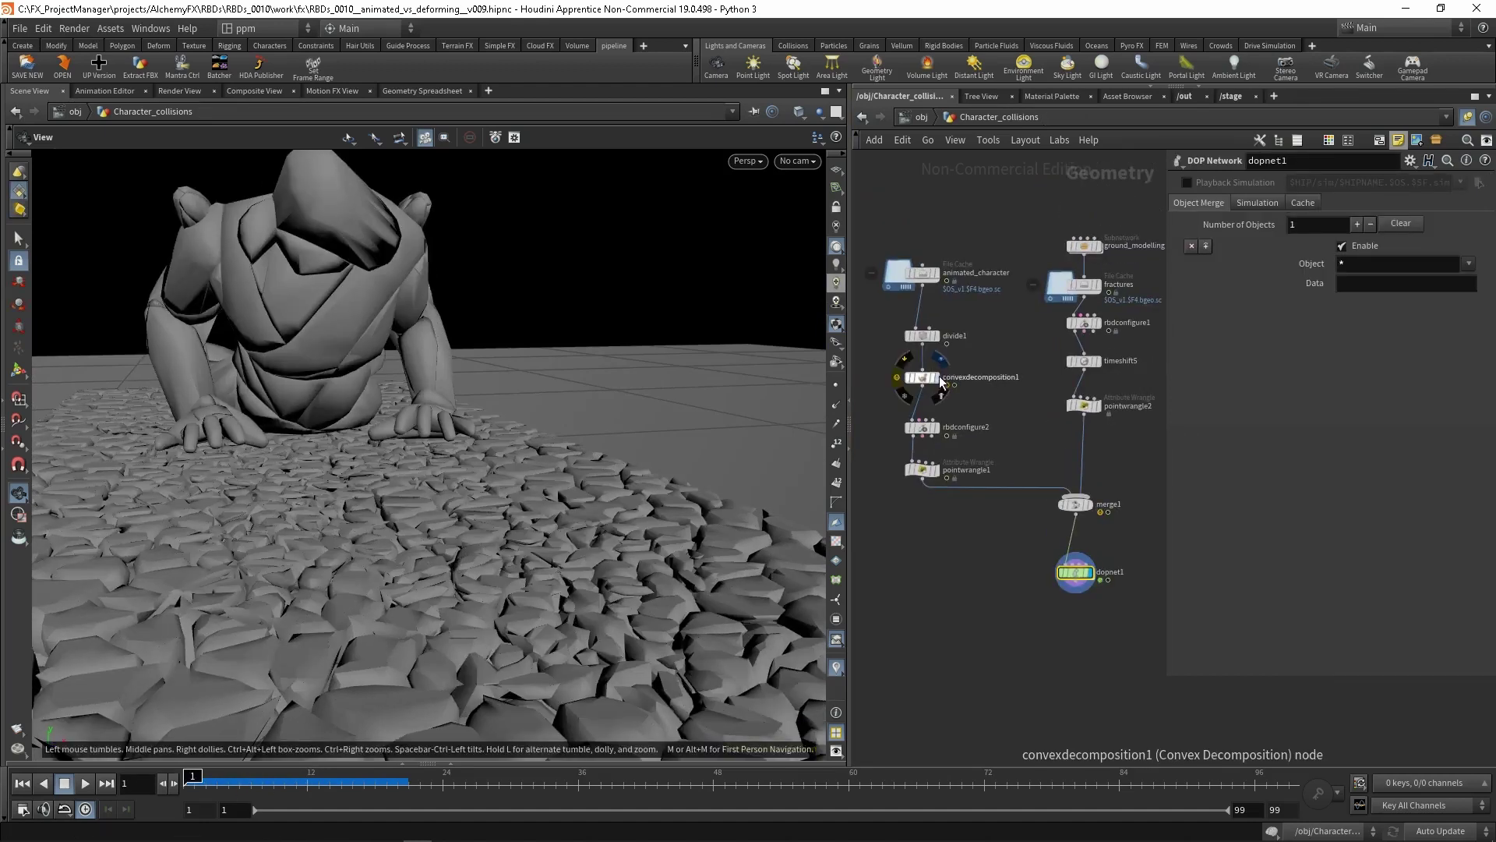
# Rearrange the upstream character nodes and insert a Time Shift node after divide1.
pyautogui.click(924, 382)
pyautogui.press('r')
pyautogui.moveTo(958, 223); pyautogui.dragTo(921, 286)
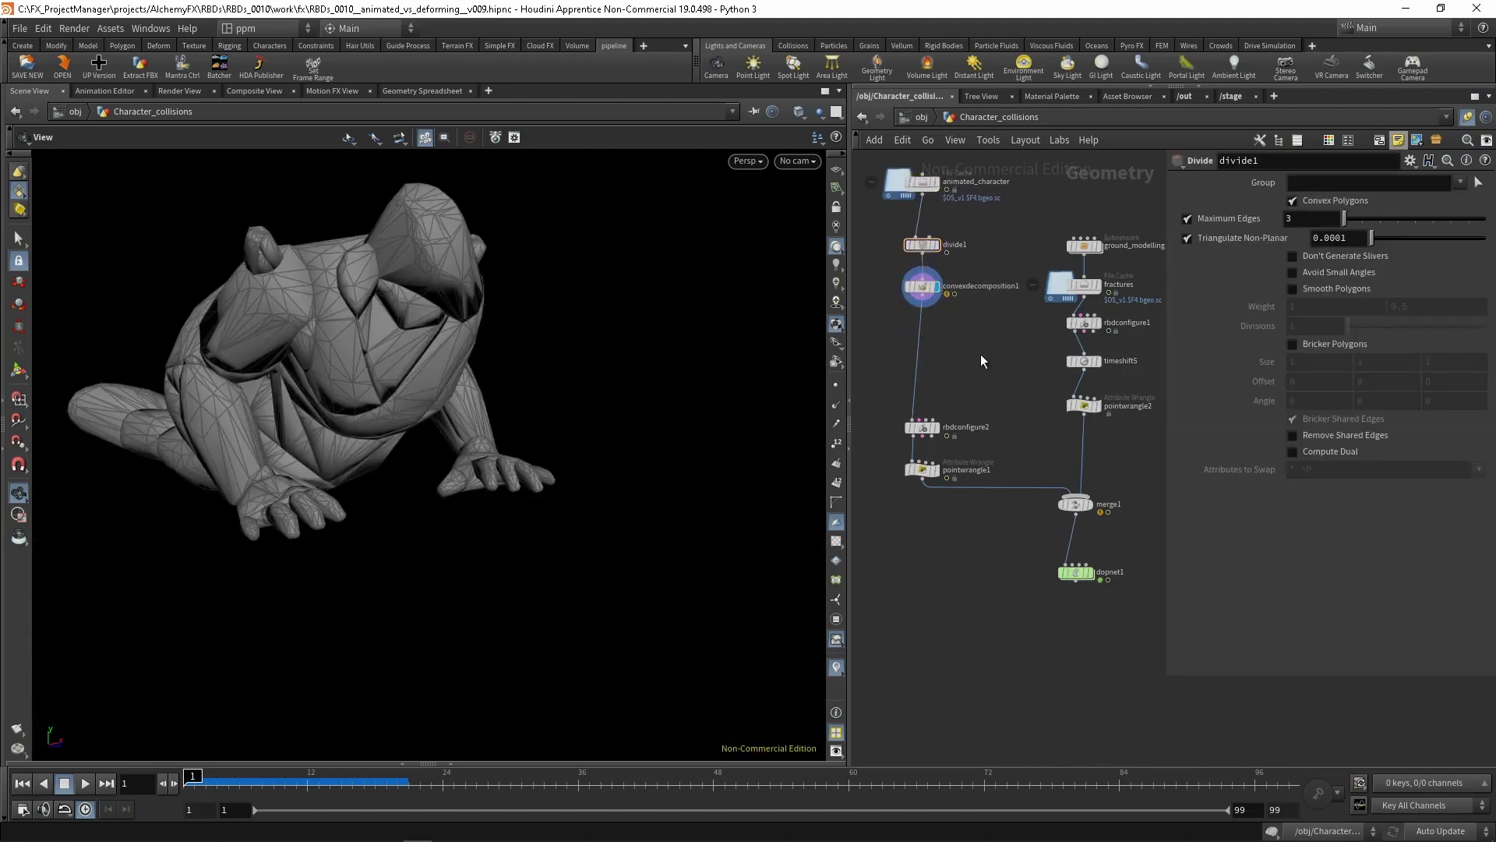
pyautogui.press('Tab')
pyautogui.write('timeshift')
pyautogui.press('Return')
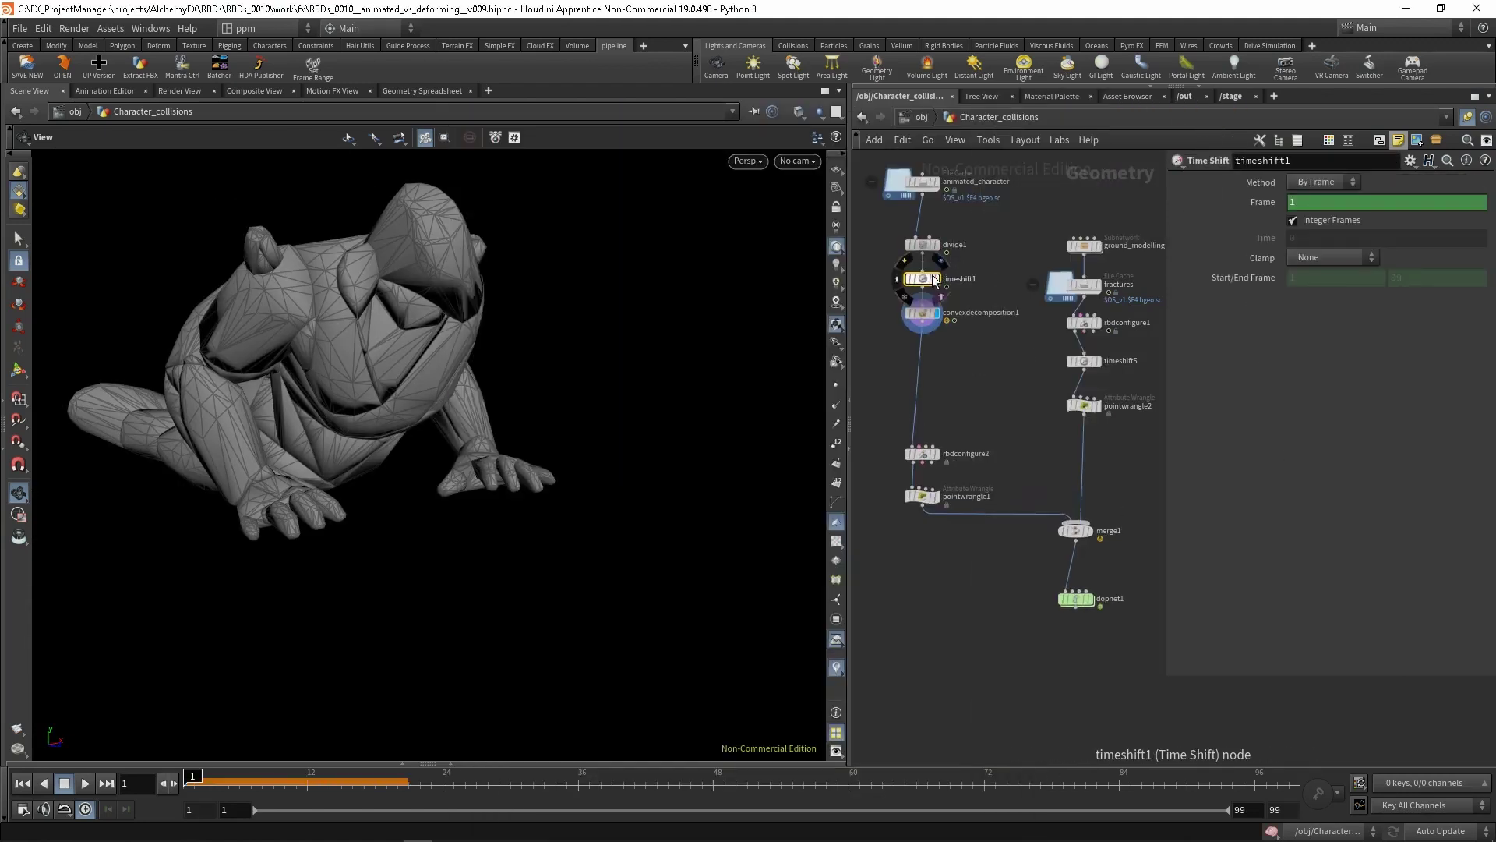
# Set the Time Shift Frame to $FSTART and check the hulls stay frozen.
pyautogui.click(1287, 202)
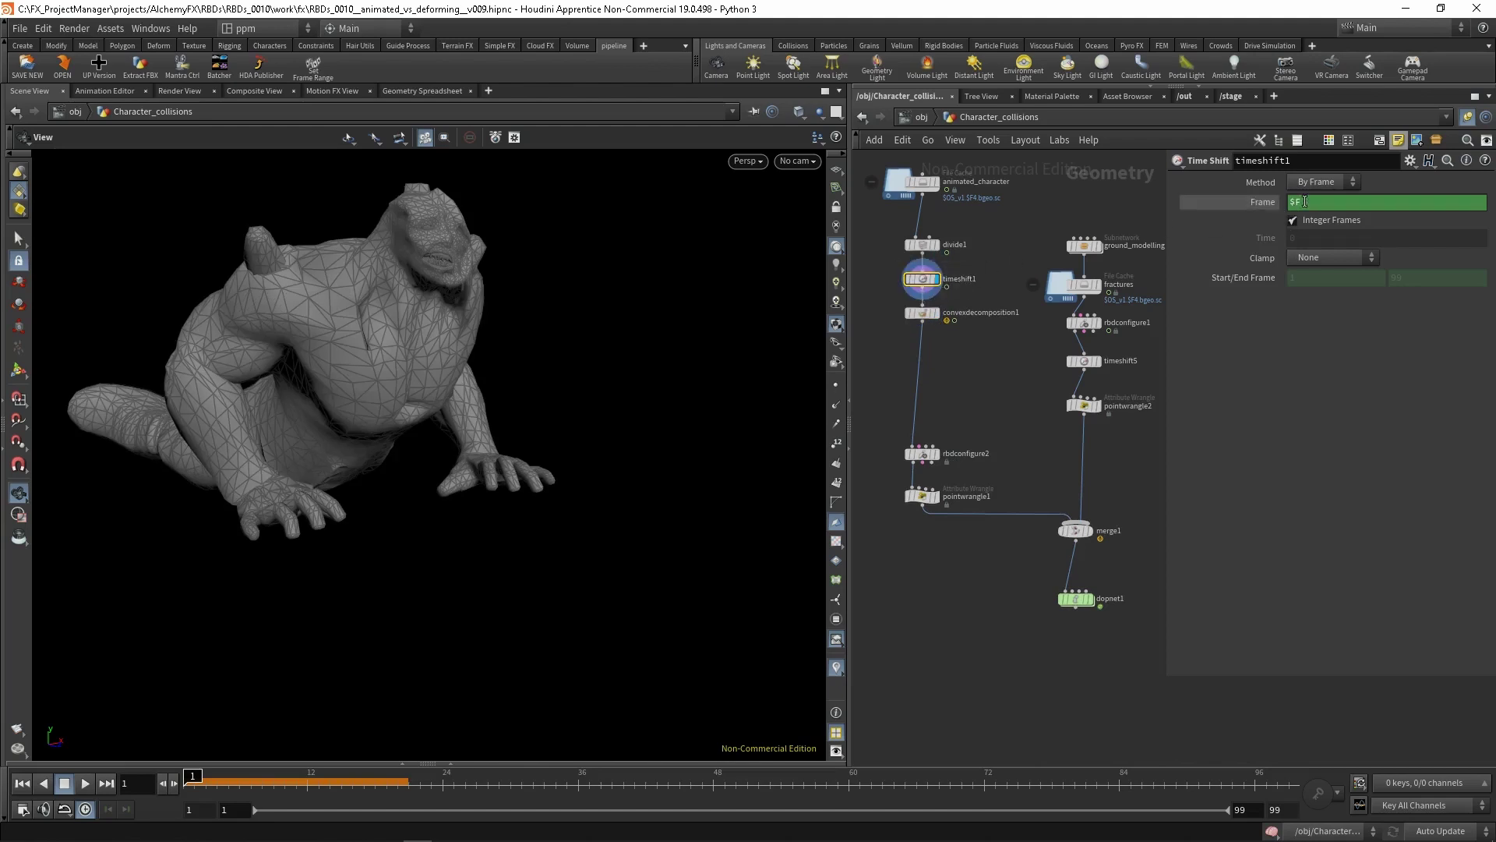
pyautogui.write('START')
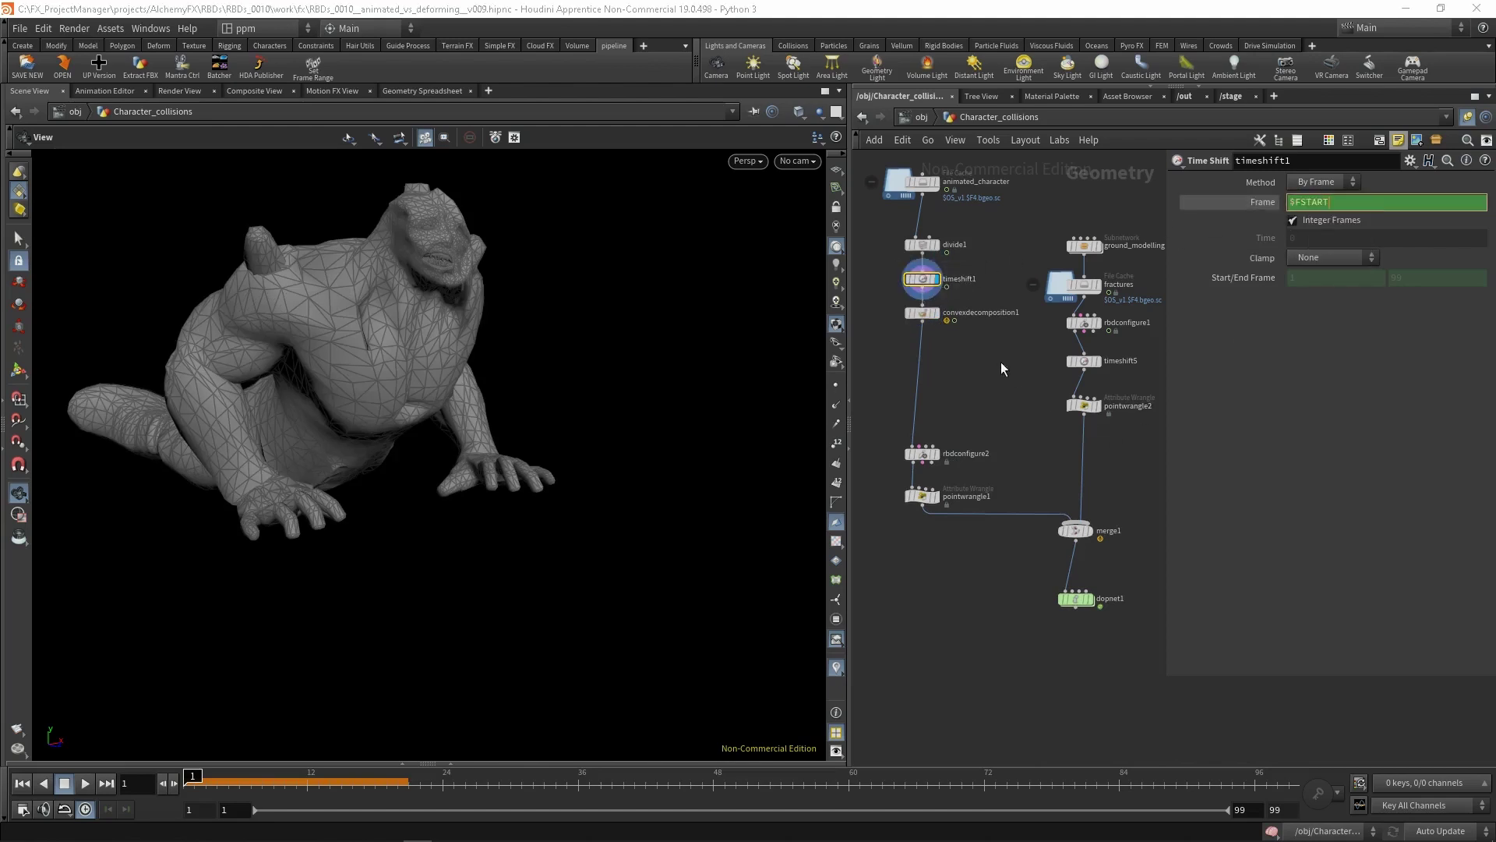
pyautogui.click(935, 312)
pyautogui.click(263, 786)
pyautogui.moveTo(263, 787)
pyautogui.mouseDown()
pyautogui.moveTo(669, 783)
pyautogui.moveTo(192, 783)
pyautogui.mouseUp()
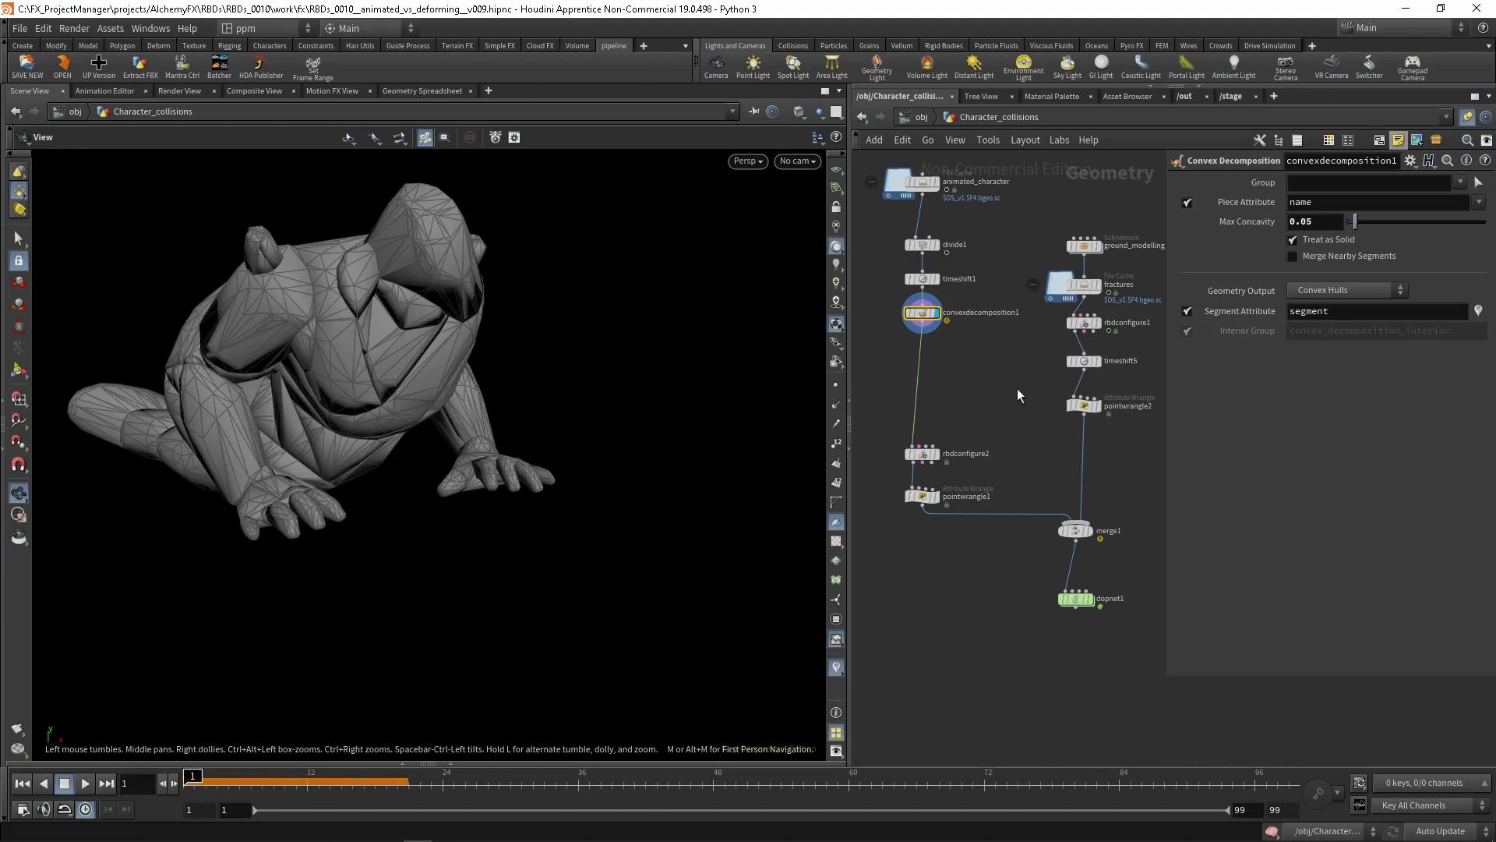
# Add a Point Deform after convexdecomposition1 with timeshift1 as the rest lattice.
pyautogui.press('Tab')
pyautogui.write('pointdef')
pyautogui.press('Return')
pyautogui.click(938, 388)
pyautogui.click(940, 387)
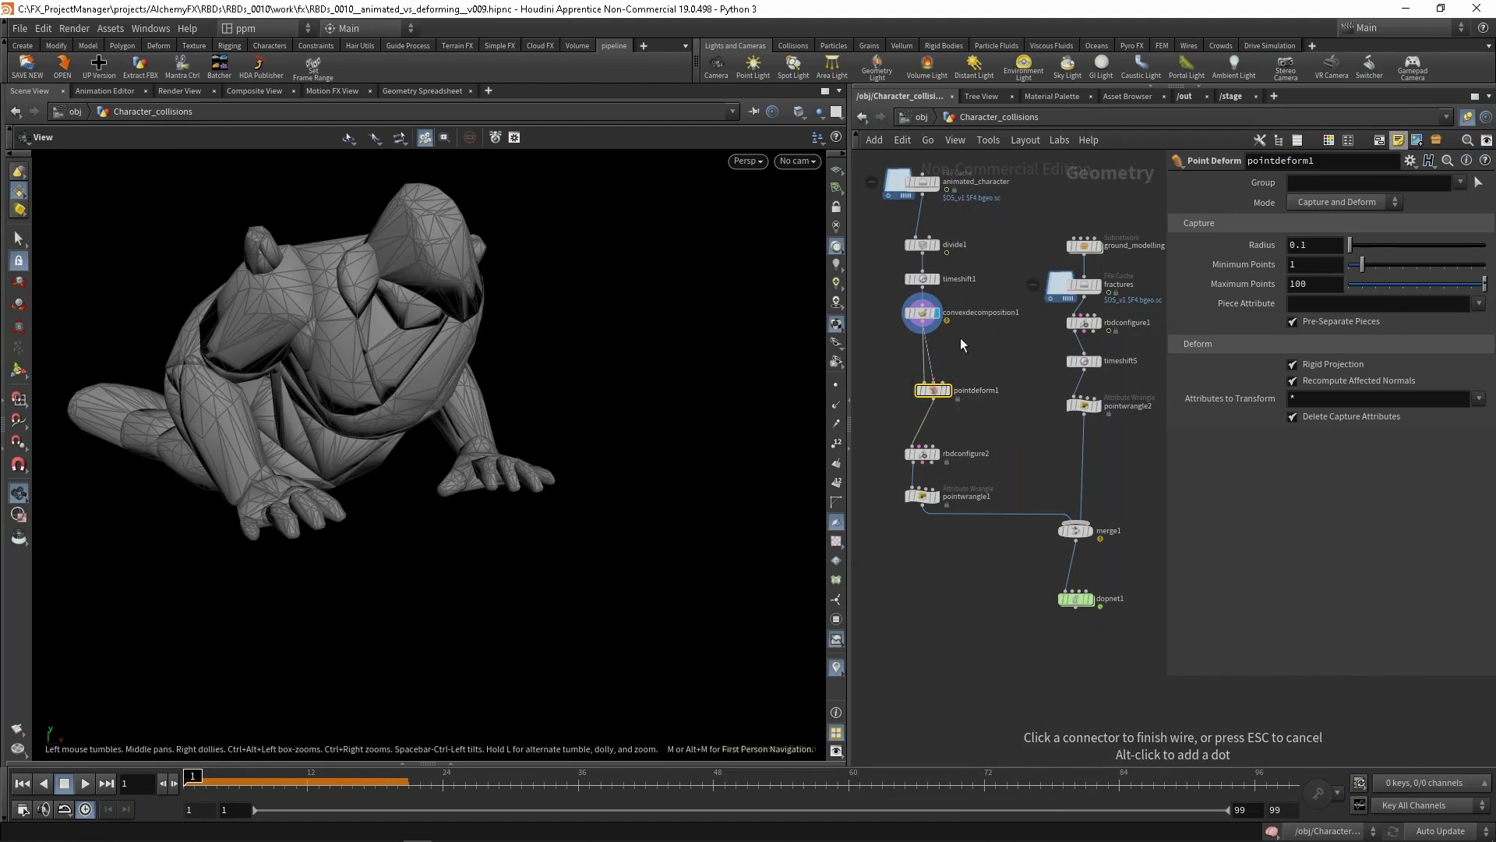
pyautogui.keyDown('alt'); pyautogui.click(968, 338); pyautogui.keyUp('alt')
# Wire the deformed lattice input to the animated character and verify the hulls follow it.
pyautogui.click(923, 288)
pyautogui.moveTo(923, 313); pyautogui.dragTo(874, 340)
pyautogui.click(922, 279)
pyautogui.click(935, 279)
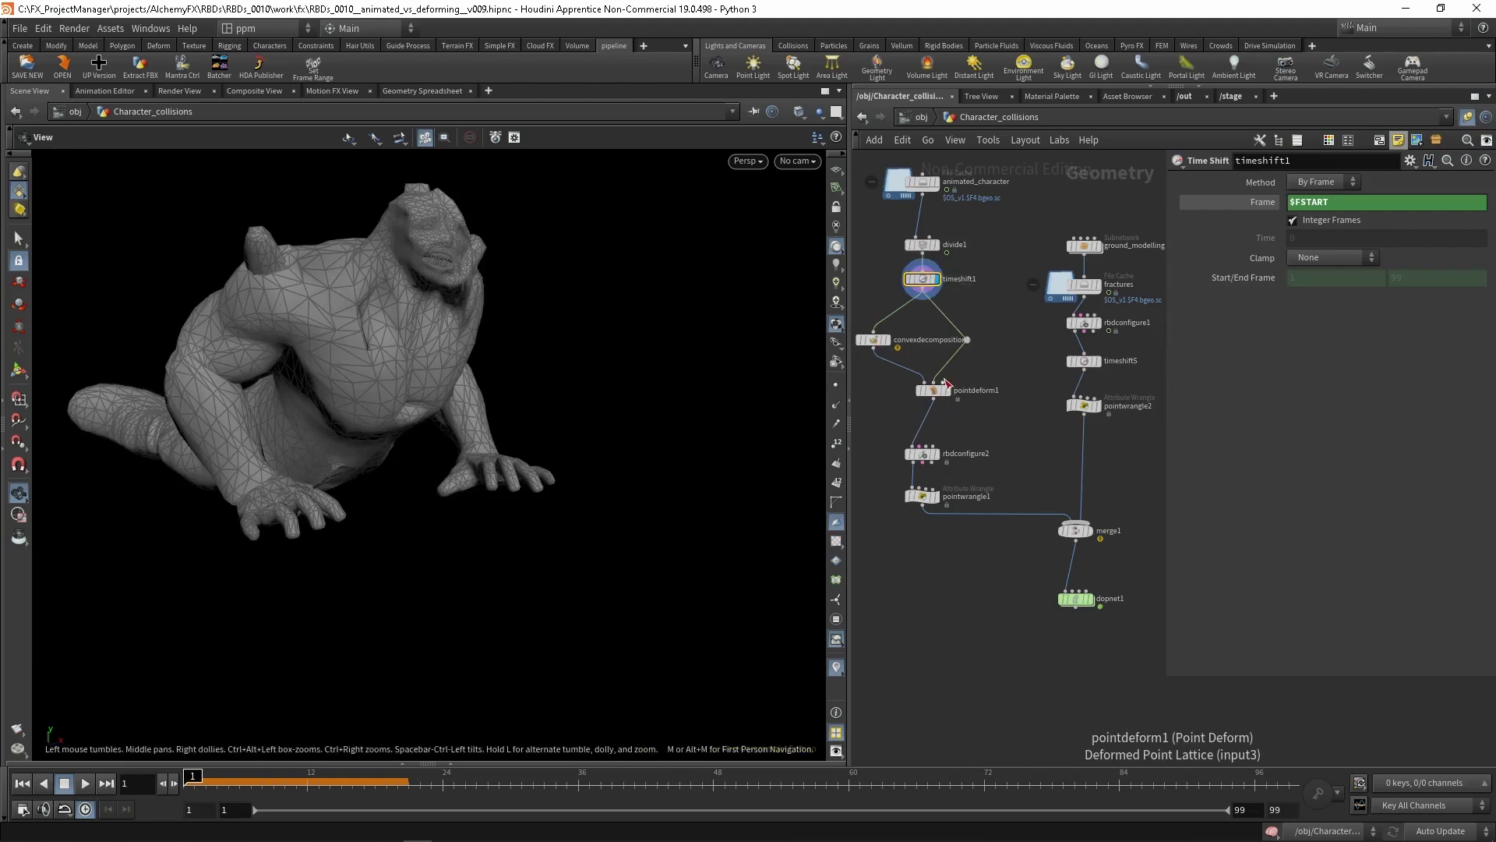
pyautogui.click(944, 385)
pyautogui.keyDown('alt'); pyautogui.click(1011, 328); pyautogui.keyUp('alt')
pyautogui.click(946, 269)
pyautogui.click(951, 391)
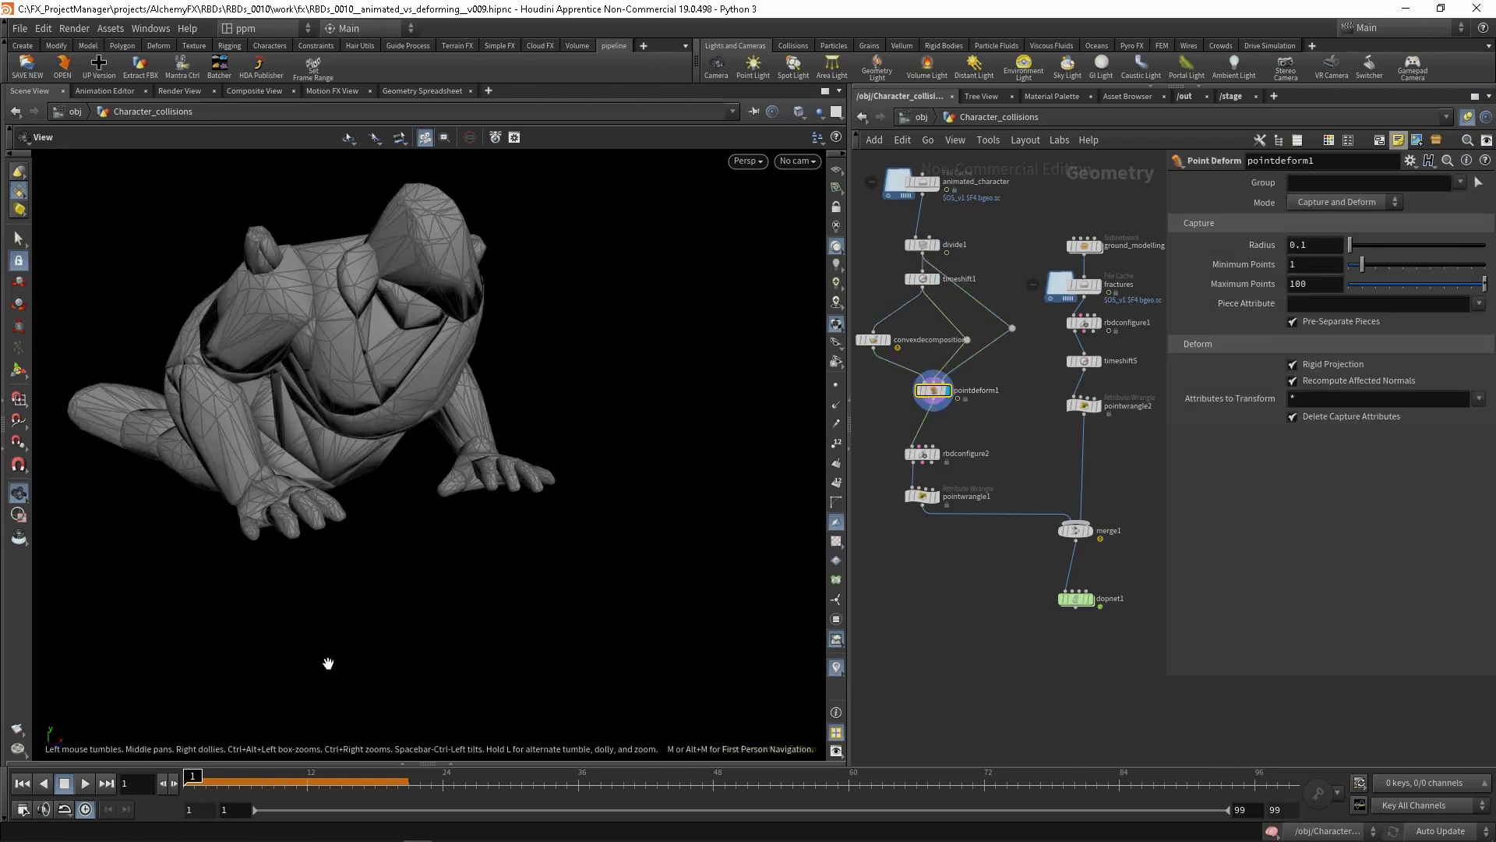
pyautogui.moveTo(232, 789)
pyautogui.mouseDown()
pyautogui.moveTo(746, 783)
pyautogui.moveTo(206, 782)
pyautogui.mouseUp()
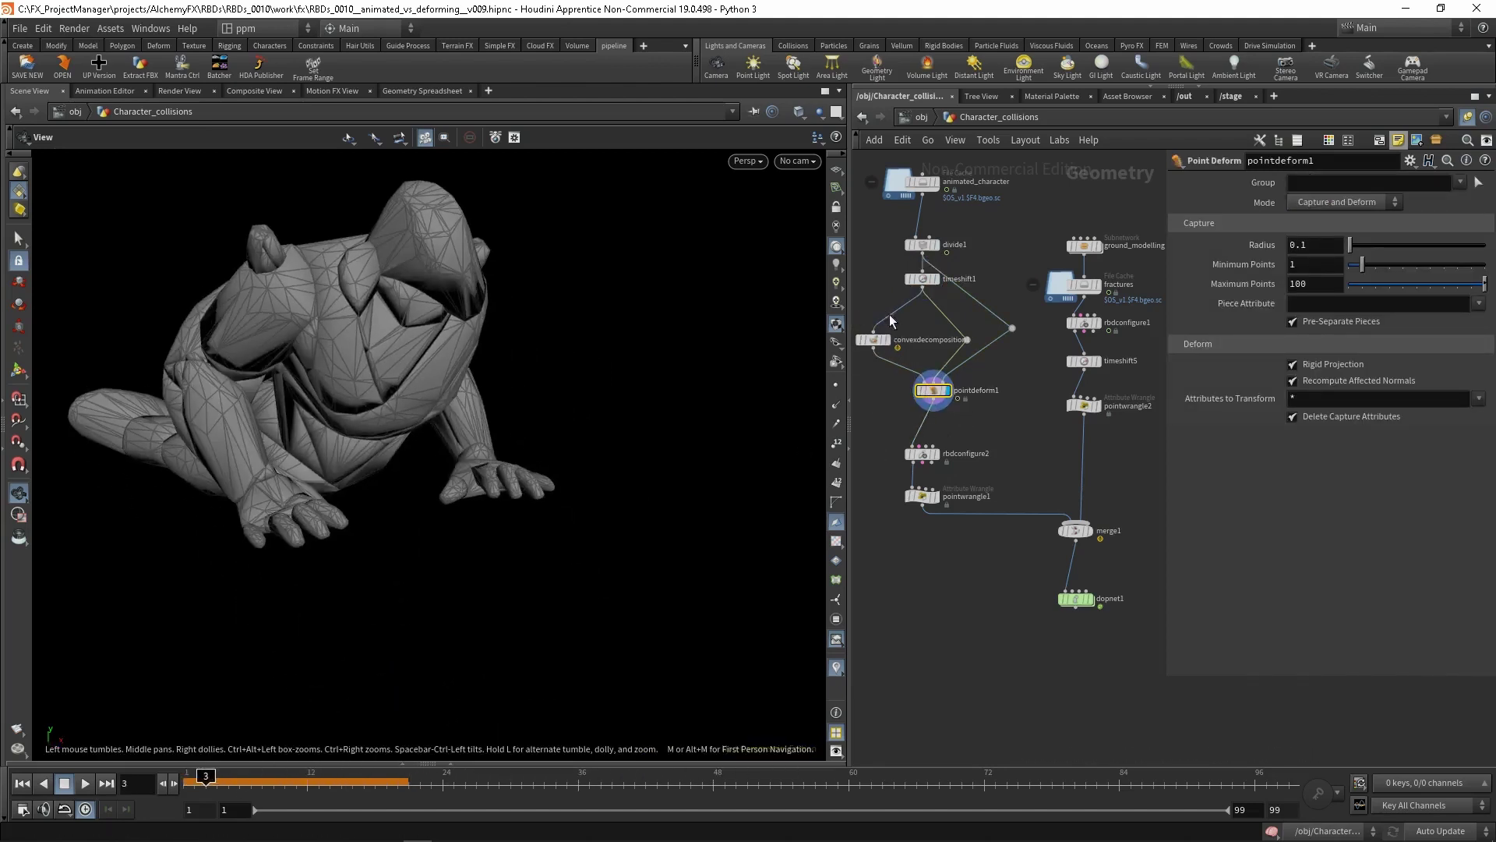
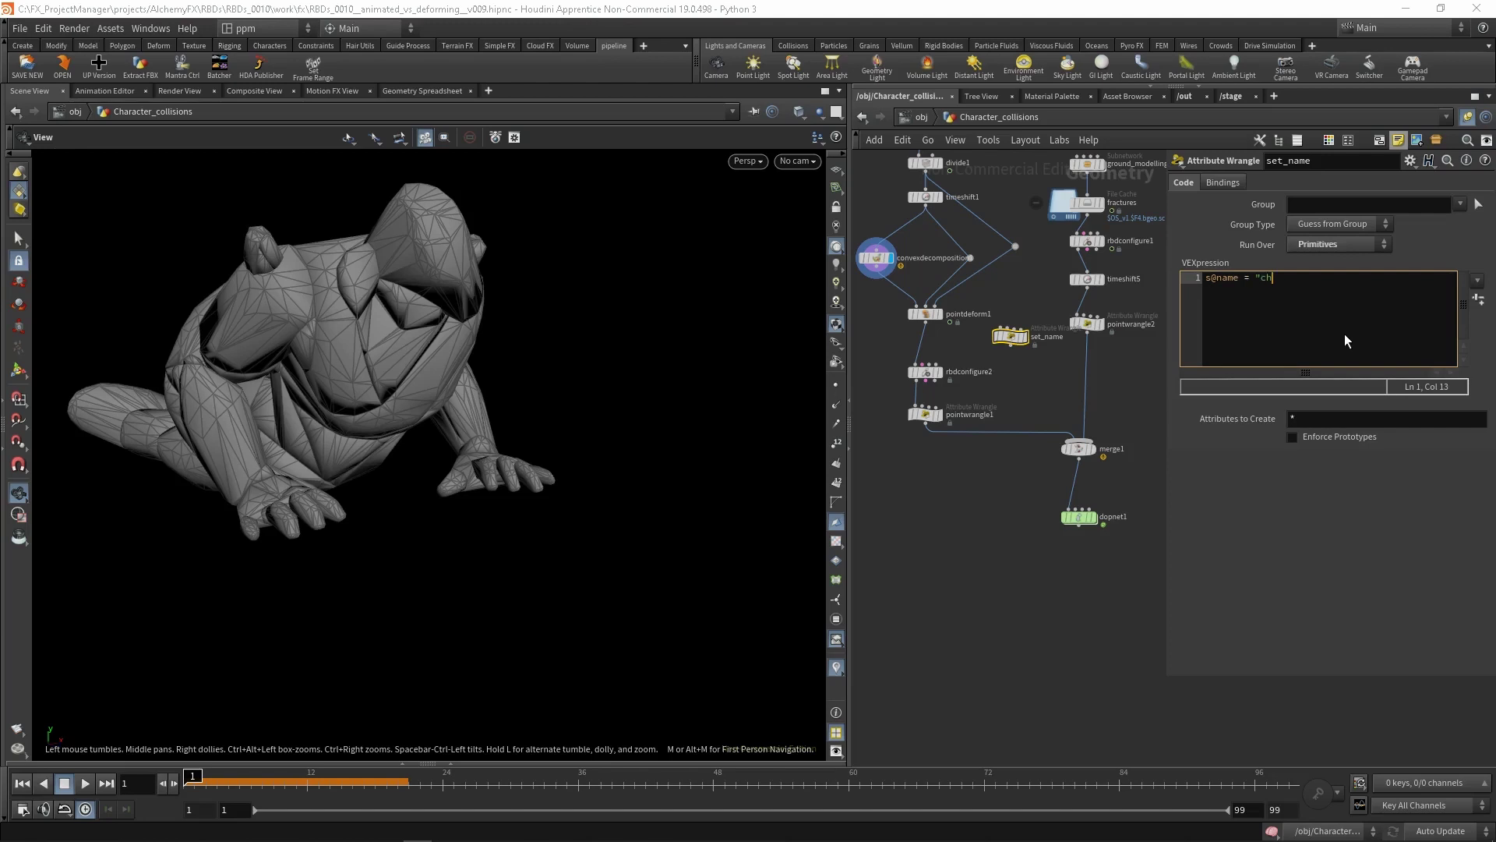
# Finish set_name's expression s@name = "character_" + itoa(i@segment); and insert it between pointdeform1 and rbdconfigure2.
pyautogui.write('itoa(i')
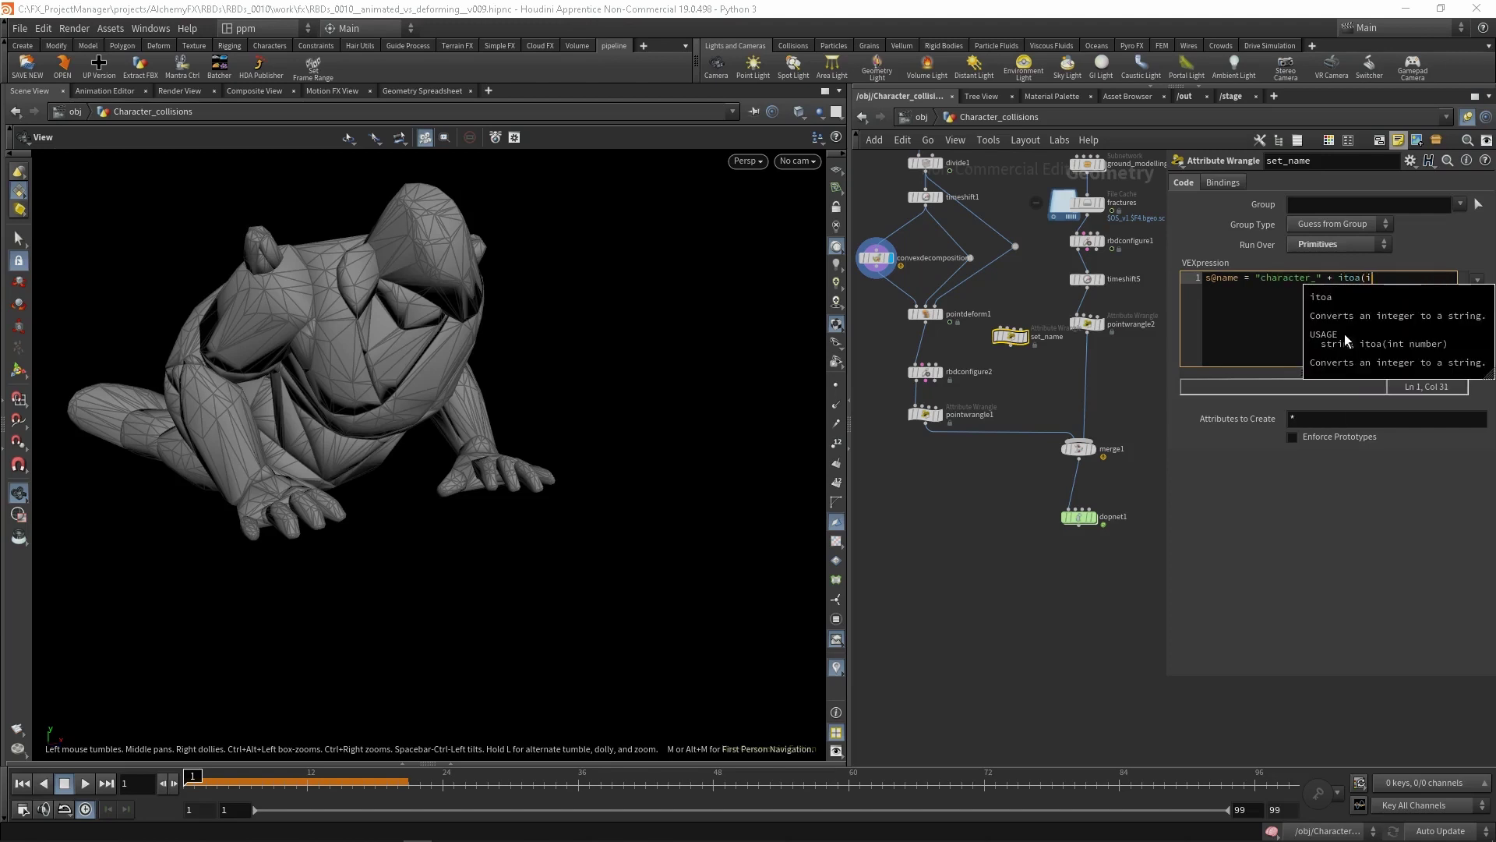
pyautogui.write('@segment);')
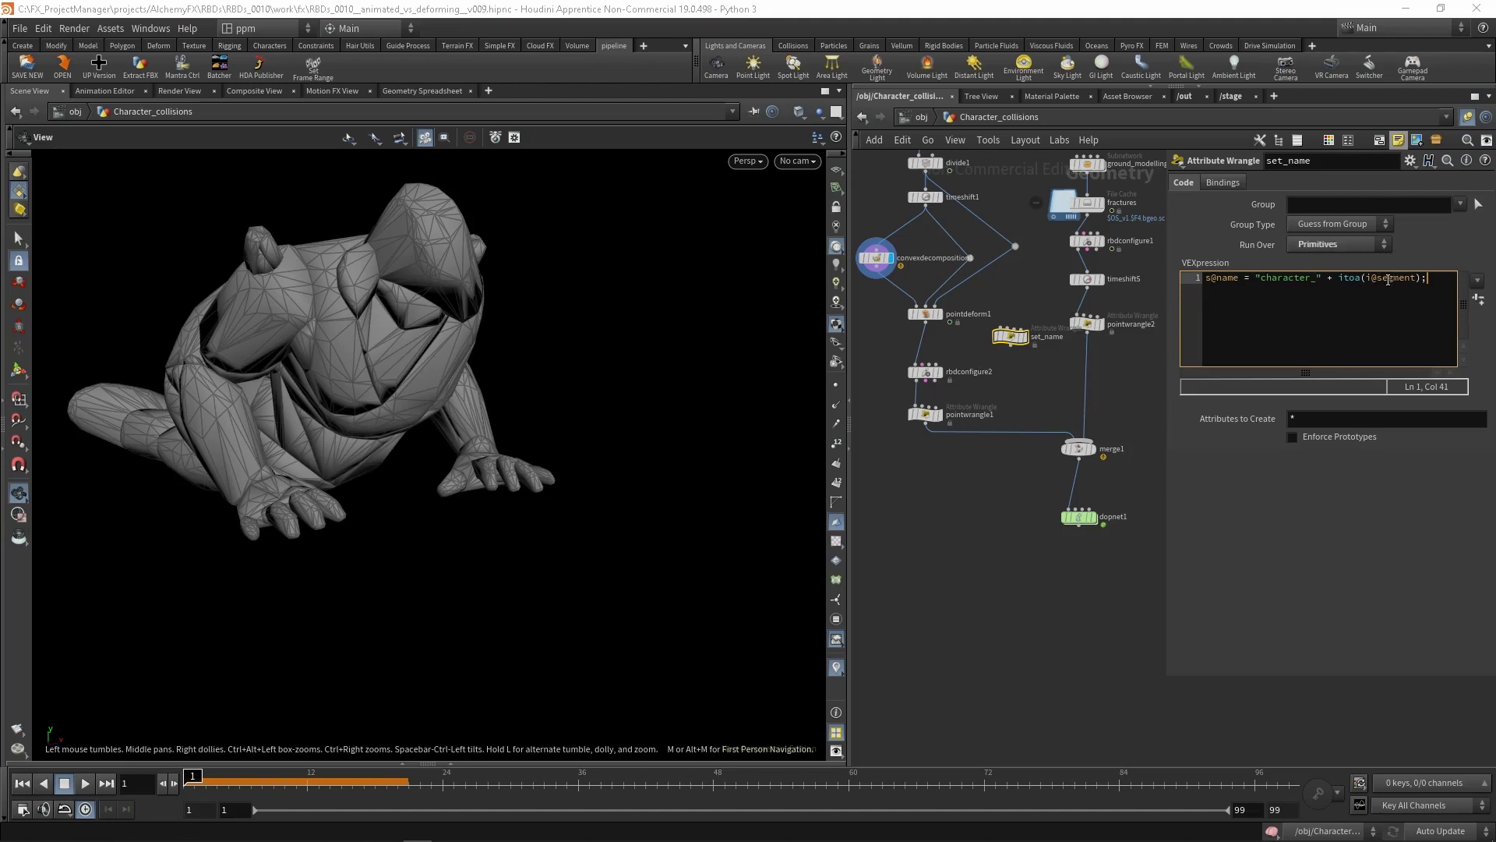
pyautogui.moveTo(880, 262)
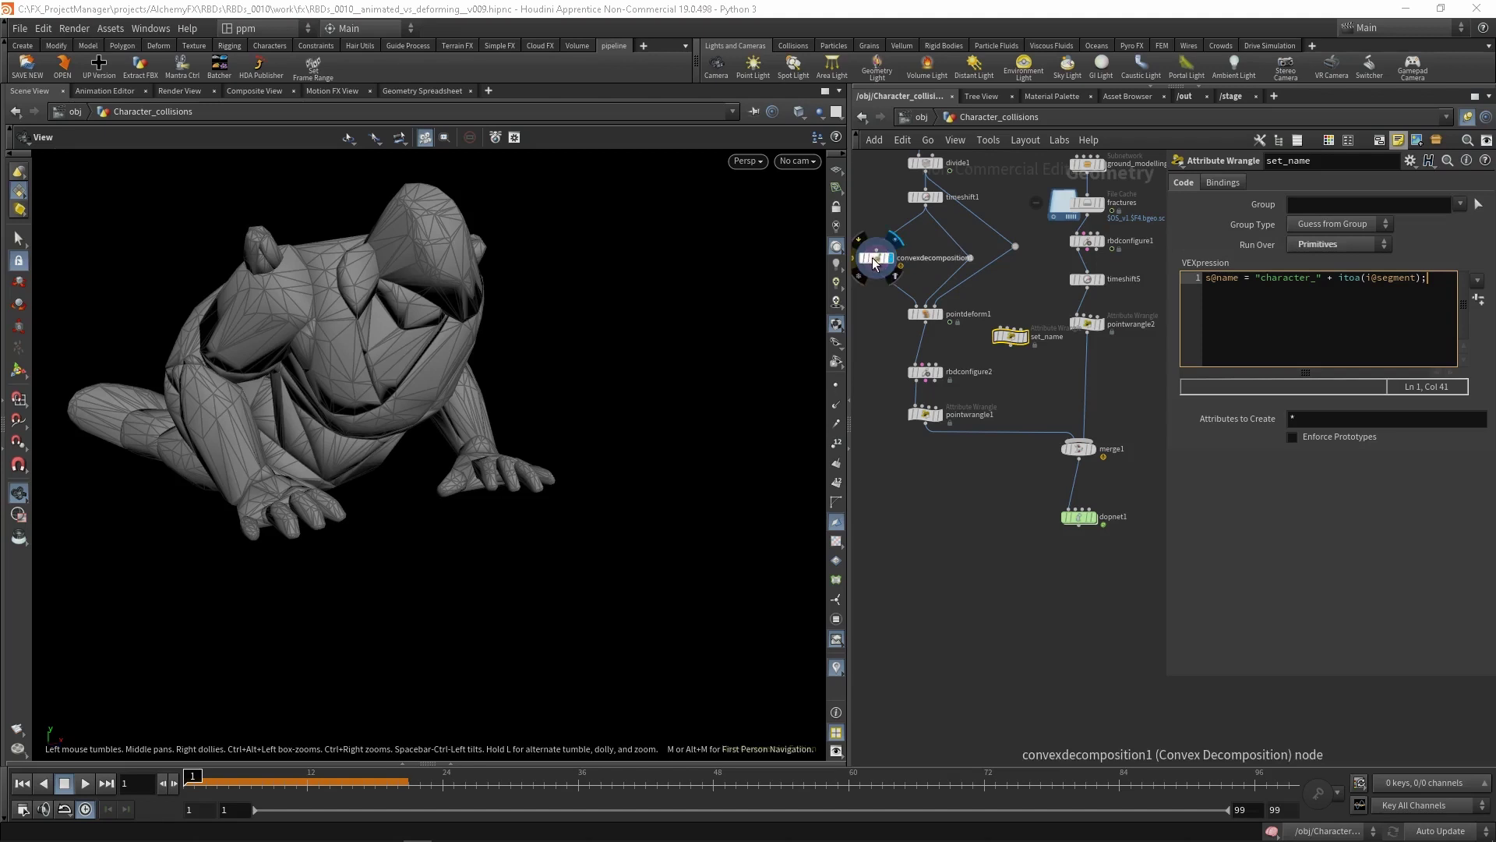
pyautogui.click(1341, 279)
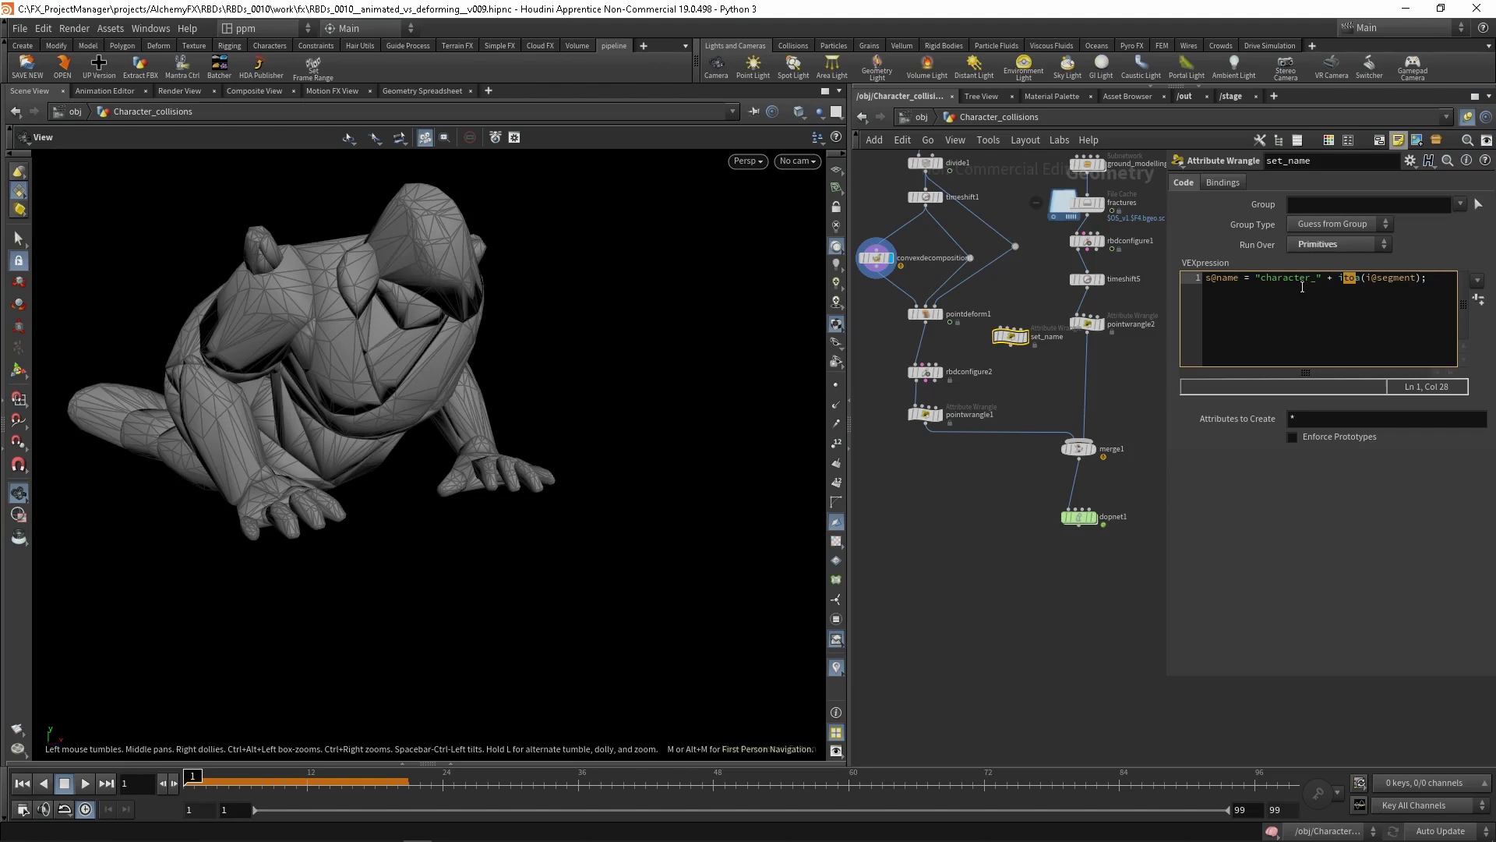
pyautogui.moveTo(1312, 278); pyautogui.dragTo(1266, 277)
pyautogui.moveTo(1021, 342); pyautogui.dragTo(937, 354)
pyautogui.click(402, 762)
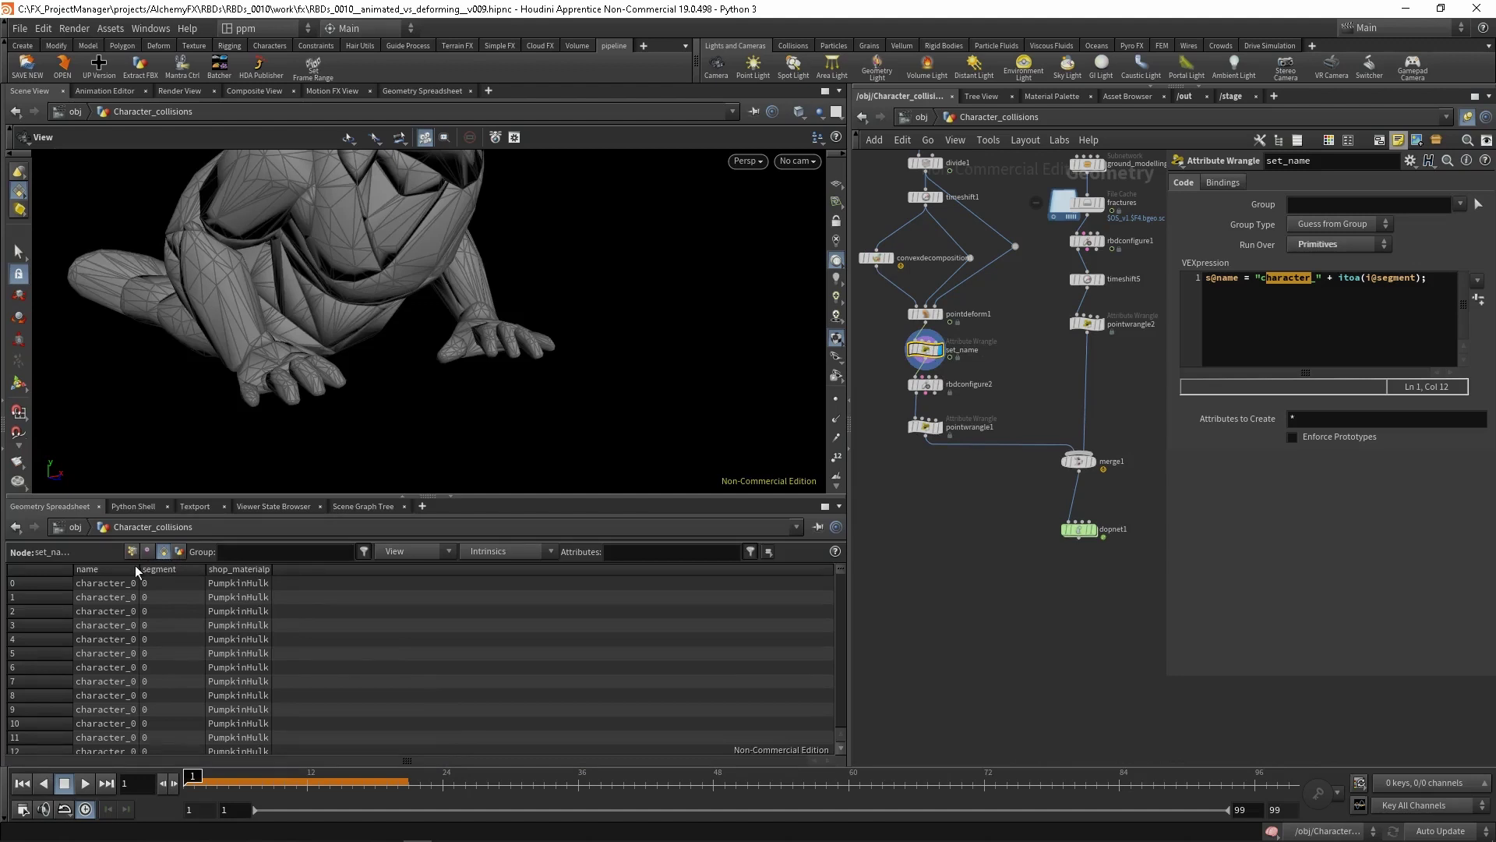
# Widen the spreadsheet's name column and review the set_name and rbdconfigure2 nodes.
pyautogui.moveTo(136, 568); pyautogui.dragTo(257, 569)
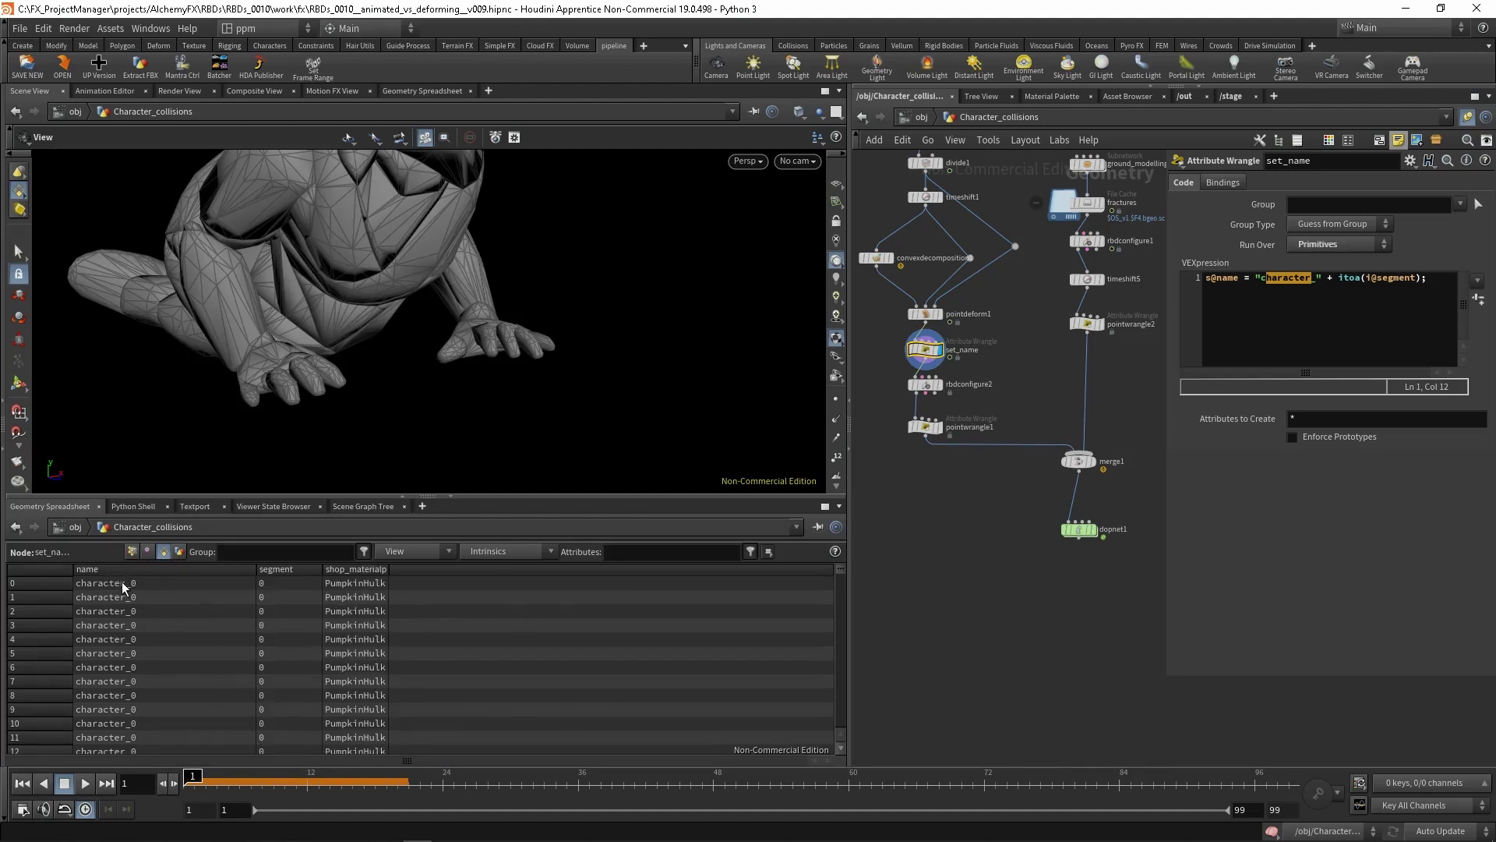
pyautogui.moveTo(840, 572); pyautogui.dragTo(840, 611)
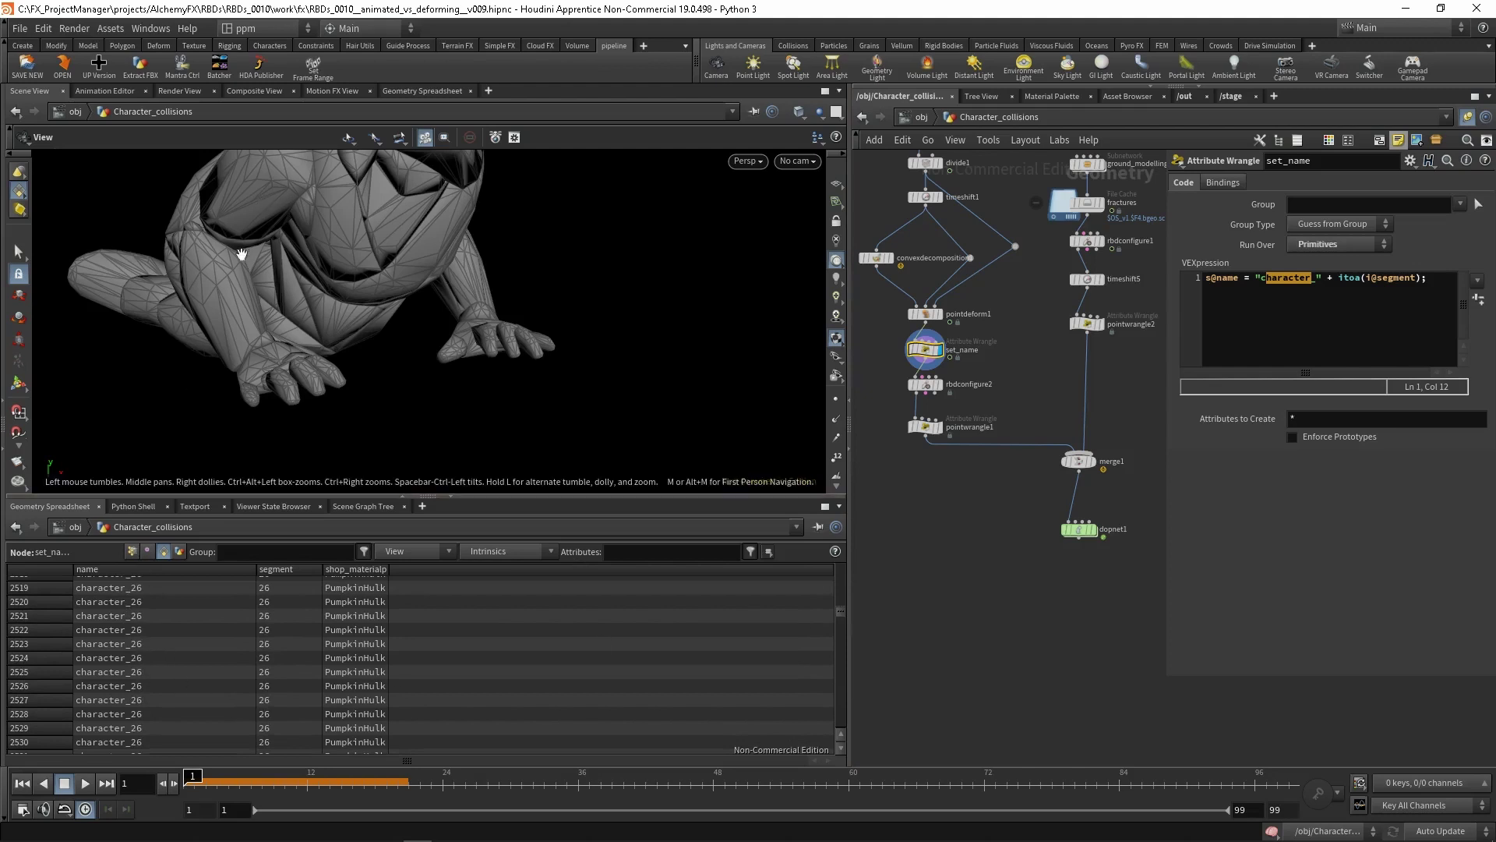
pyautogui.click(451, 499)
pyautogui.click(925, 384)
pyautogui.click(946, 349)
pyautogui.click(926, 385)
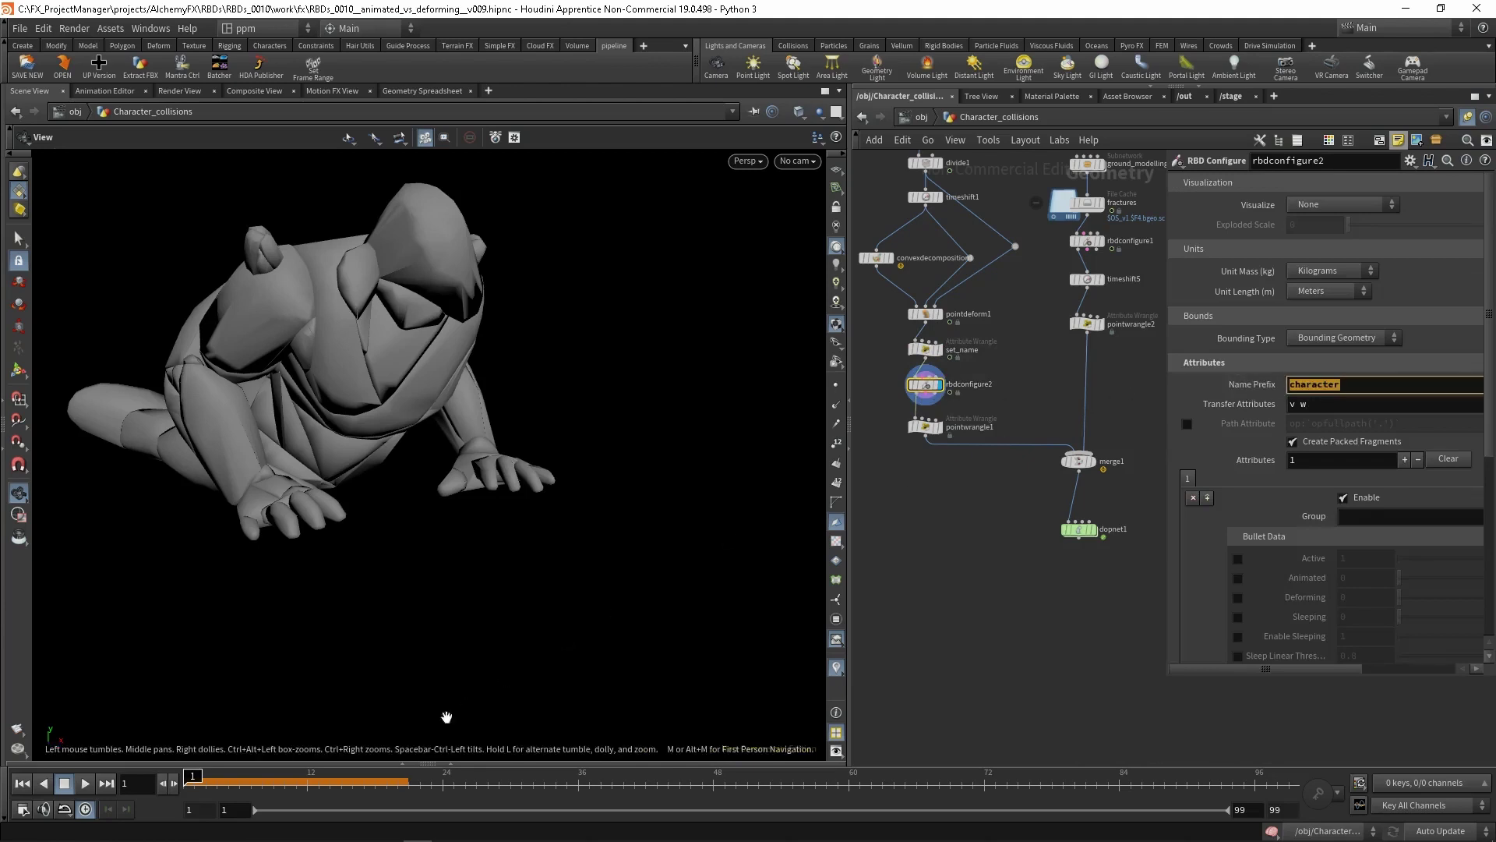
# Show point attributes and inspect pointwrangle1's active 0, animated 0, deforming 1 values.
pyautogui.click(404, 763)
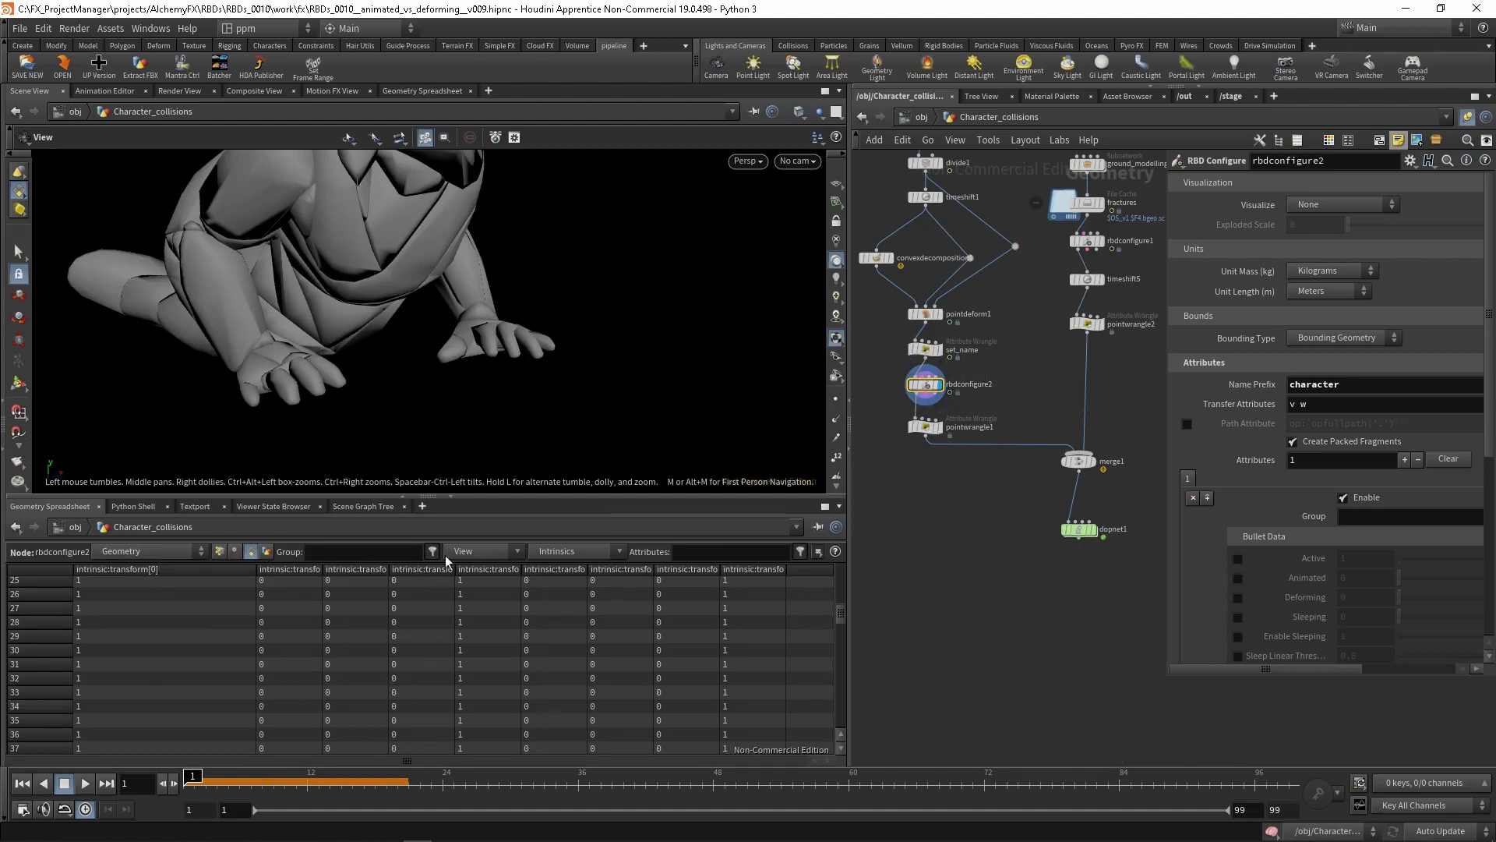
pyautogui.click(219, 552)
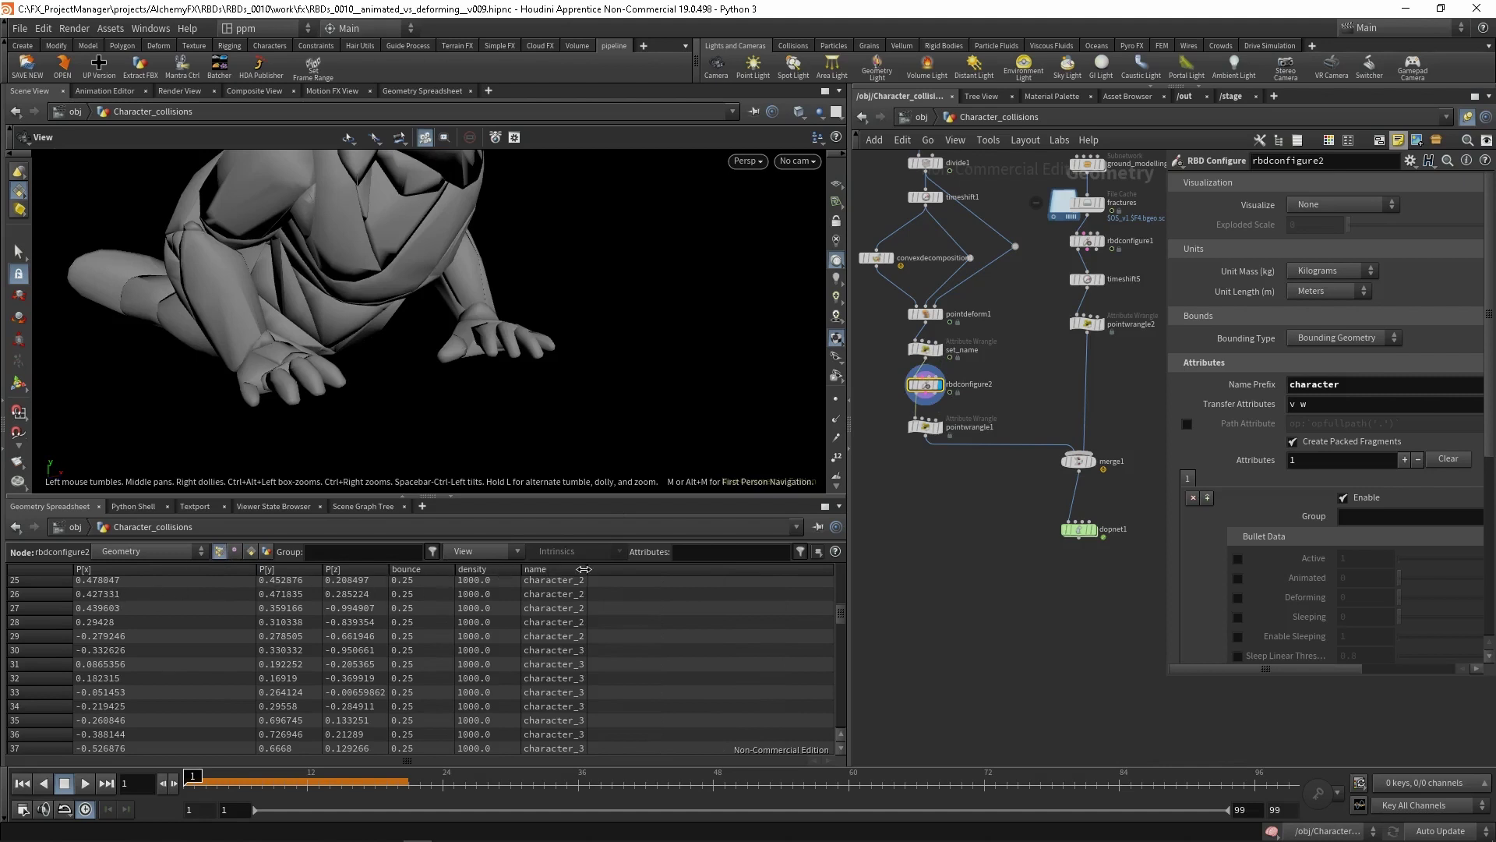
pyautogui.click(925, 426)
pyautogui.moveTo(979, 373); pyautogui.dragTo(933, 297, button='middle')
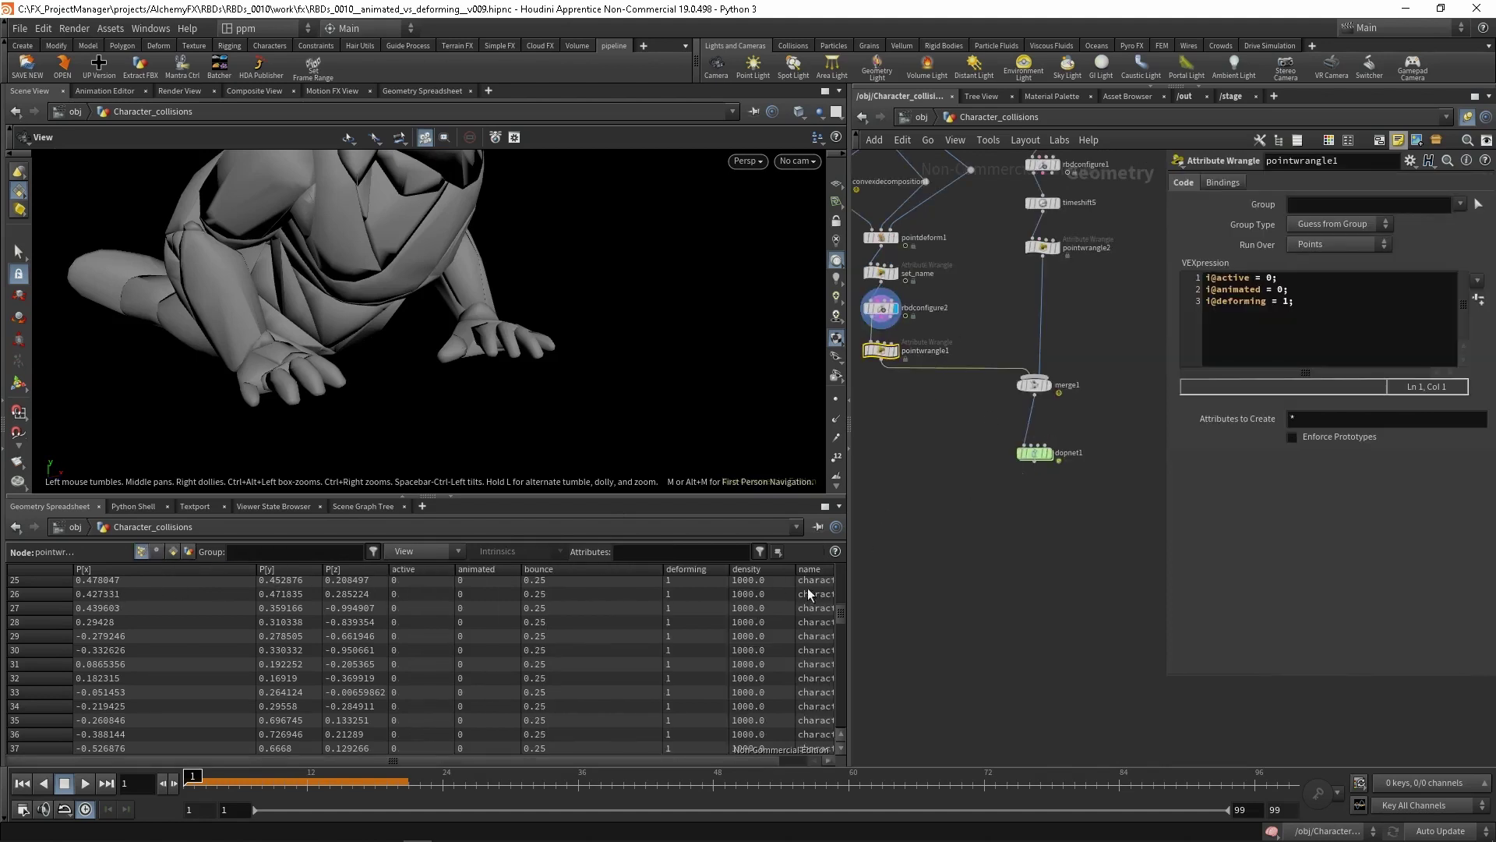
# Preview dopnet1's simulation of the character shoving through cobblestones, then rewind to frame 1.
pyautogui.doubleClick(1029, 454)
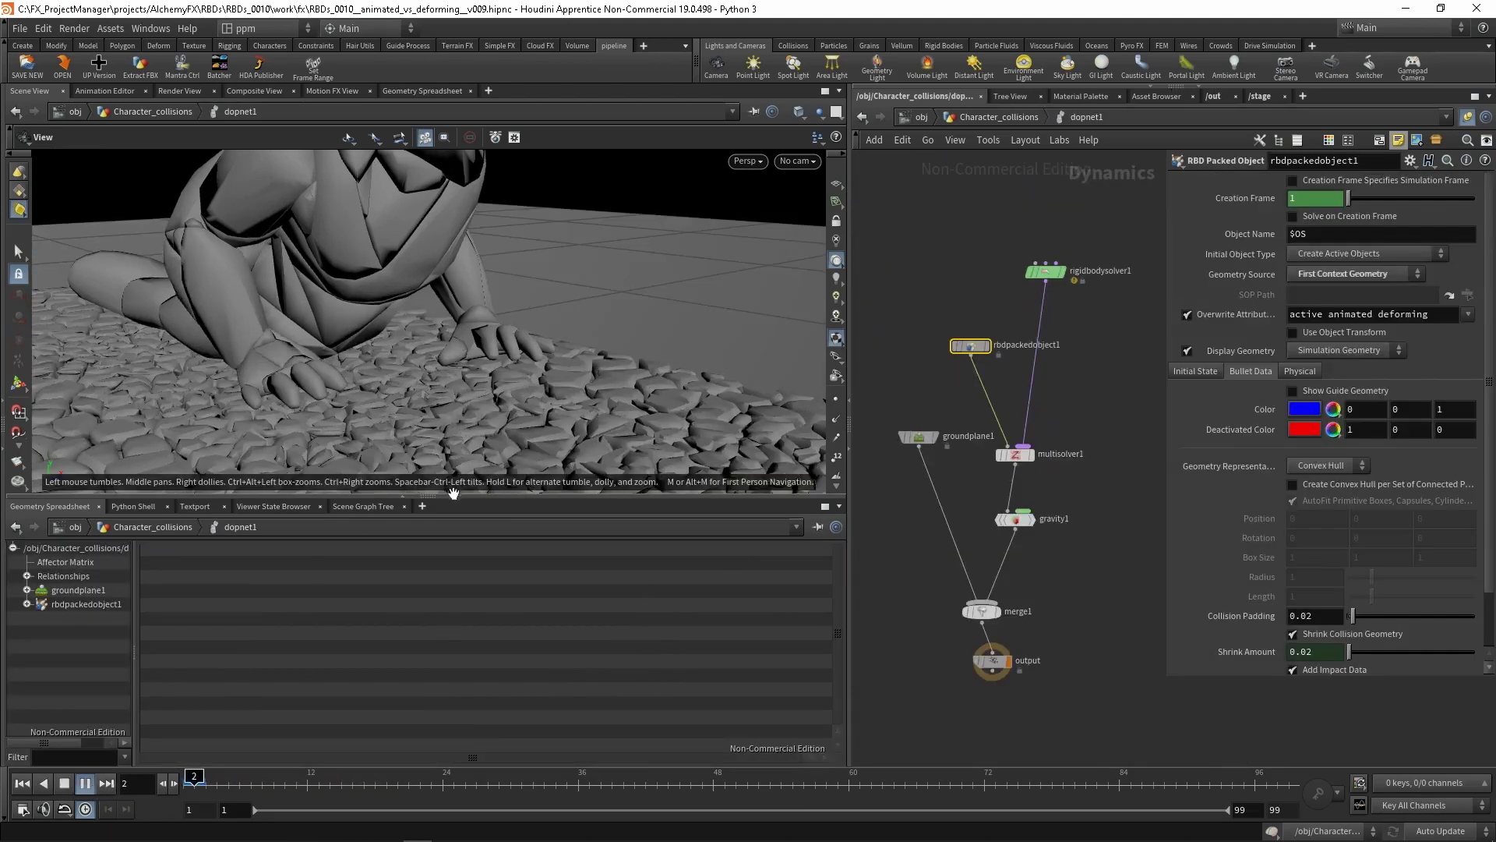
pyautogui.hotkey('ctrl', 'b')
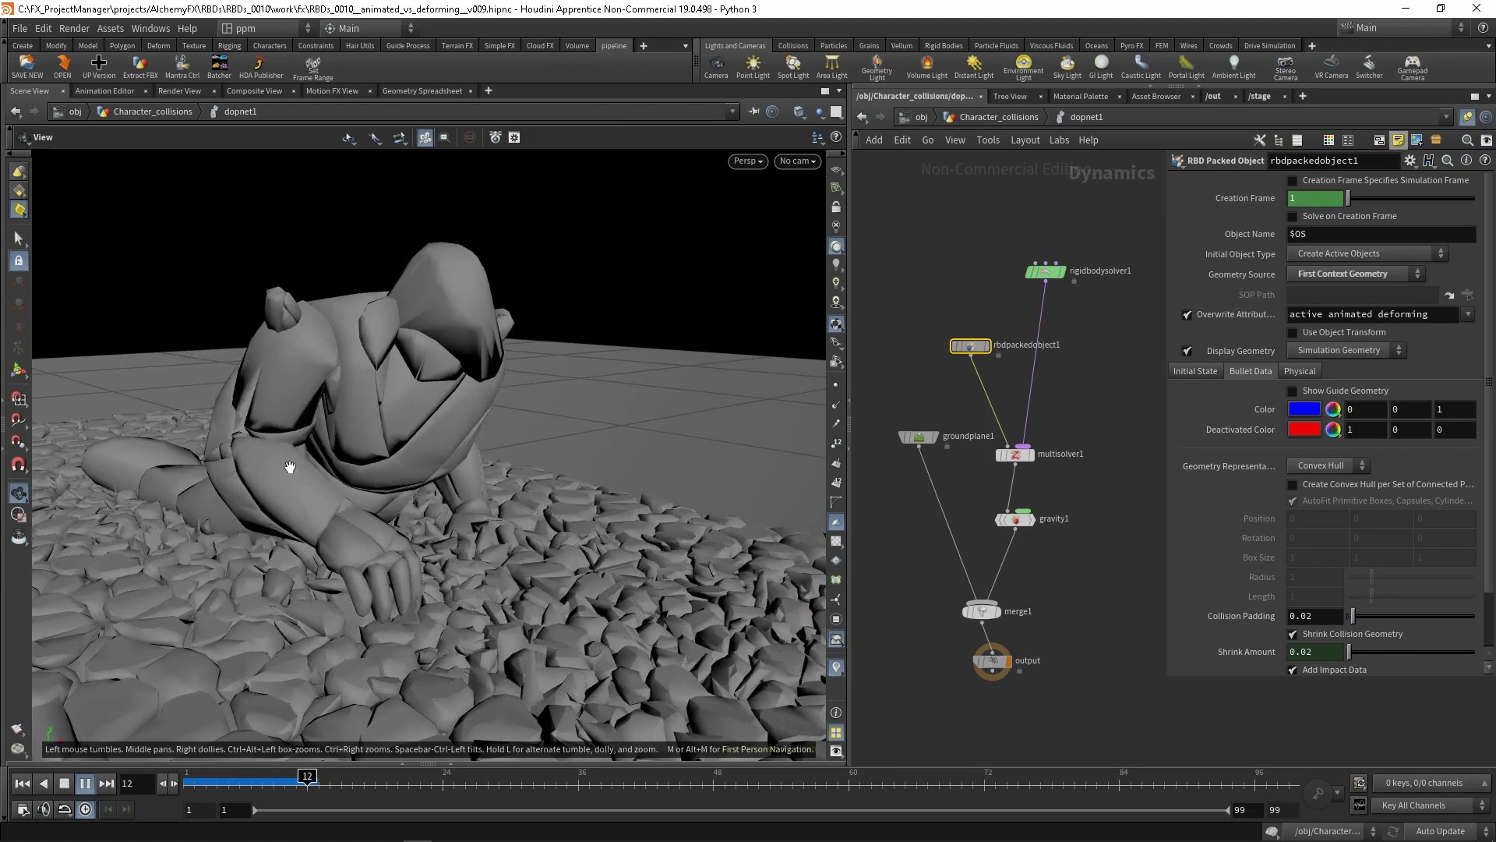
pyautogui.moveTo(474, 454); pyautogui.dragTo(539, 422)
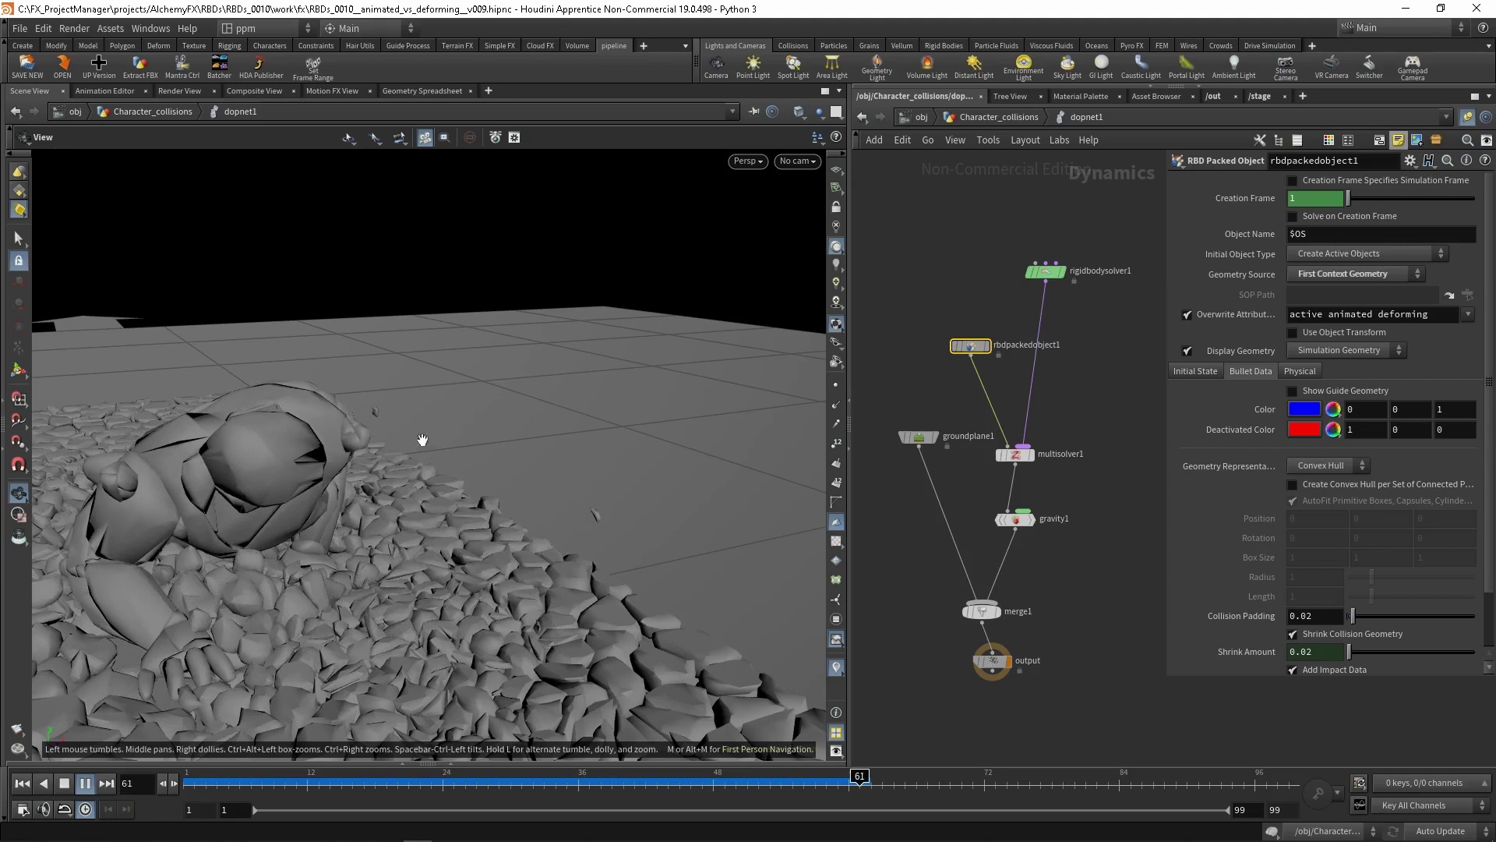
pyautogui.moveTo(508, 428); pyautogui.dragTo(468, 498)
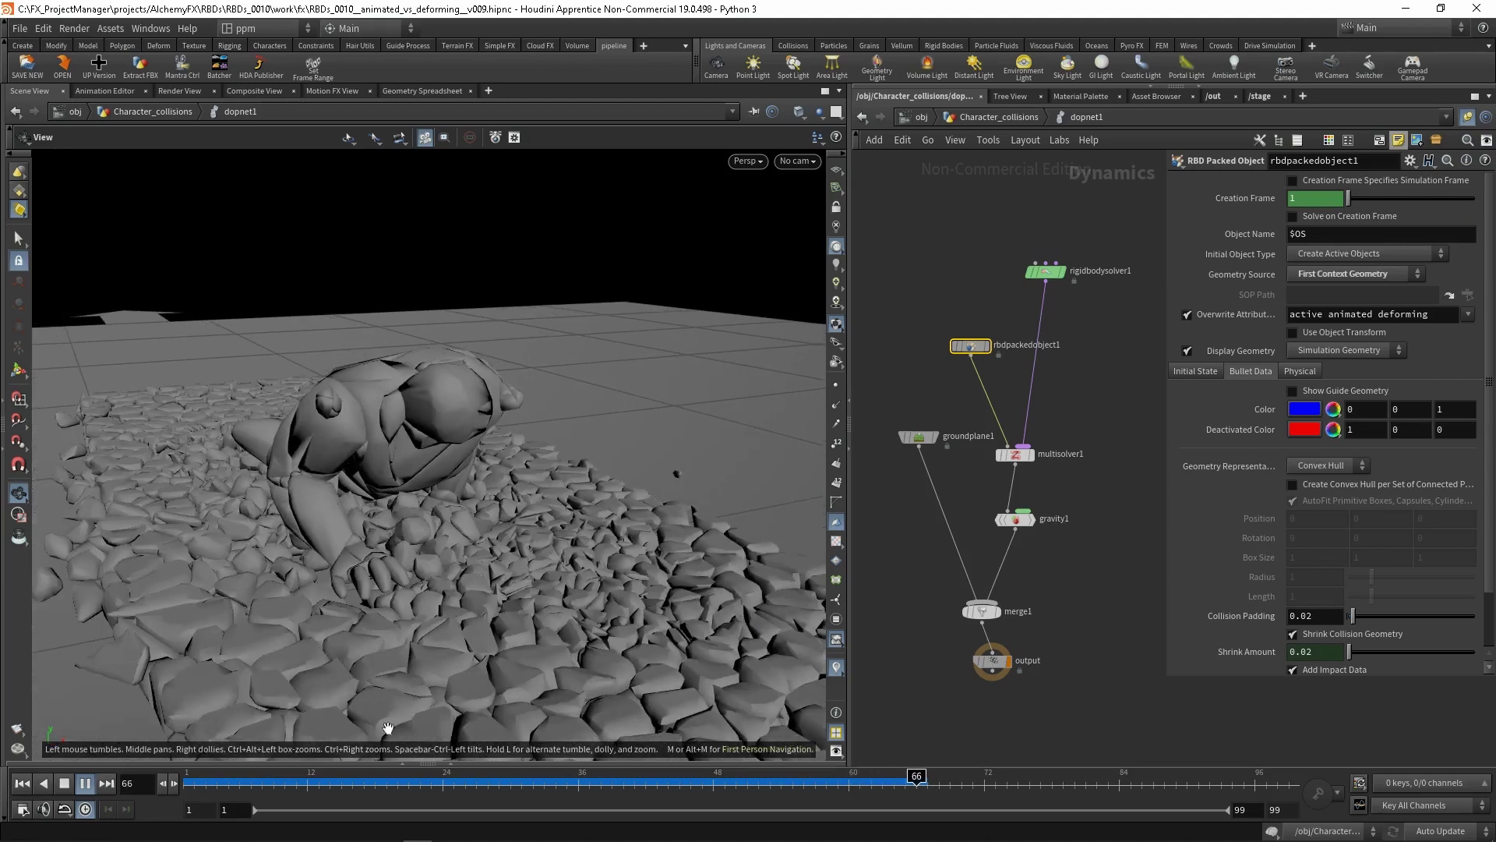
pyautogui.click(205, 780)
pyautogui.moveTo(262, 779); pyautogui.dragTo(905, 775)
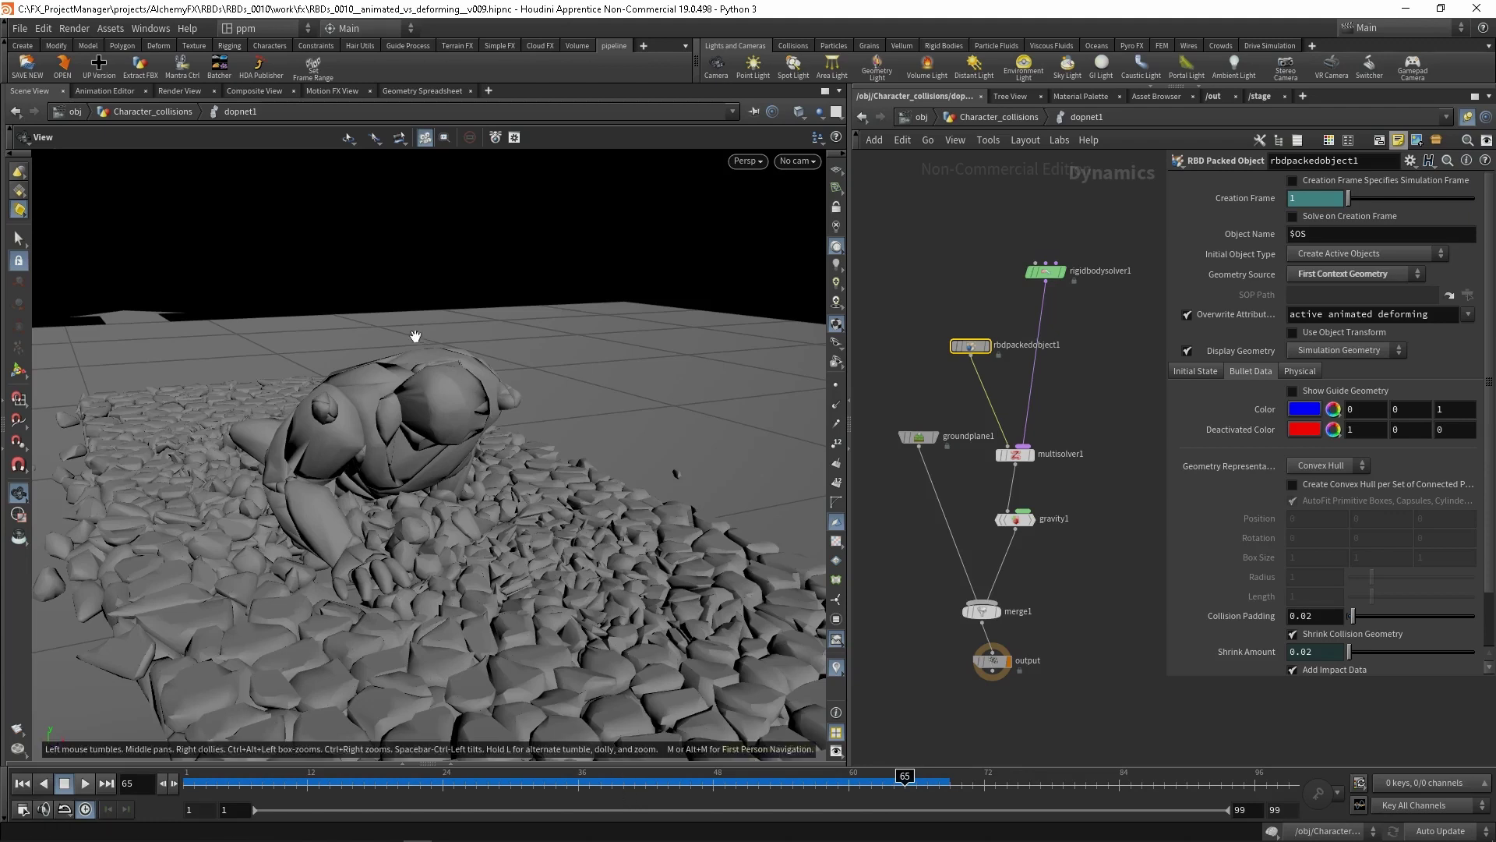
pyautogui.moveTo(205, 785); pyautogui.dragTo(38, 790)
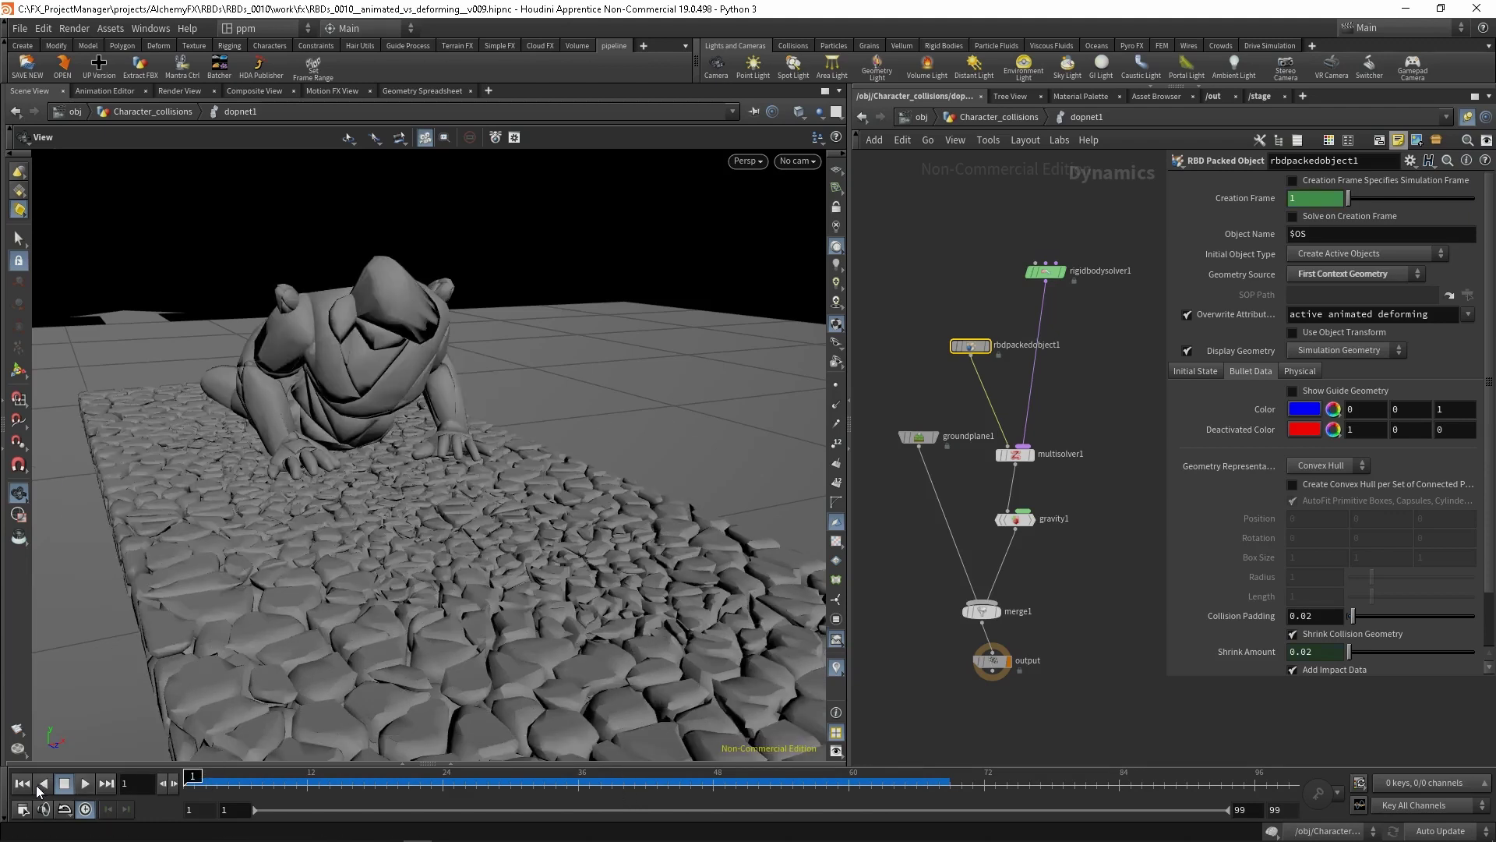
# Back in Character_collisions, move the five ground nodes, merge1 and dopnet1 aside.
pyautogui.press('u')
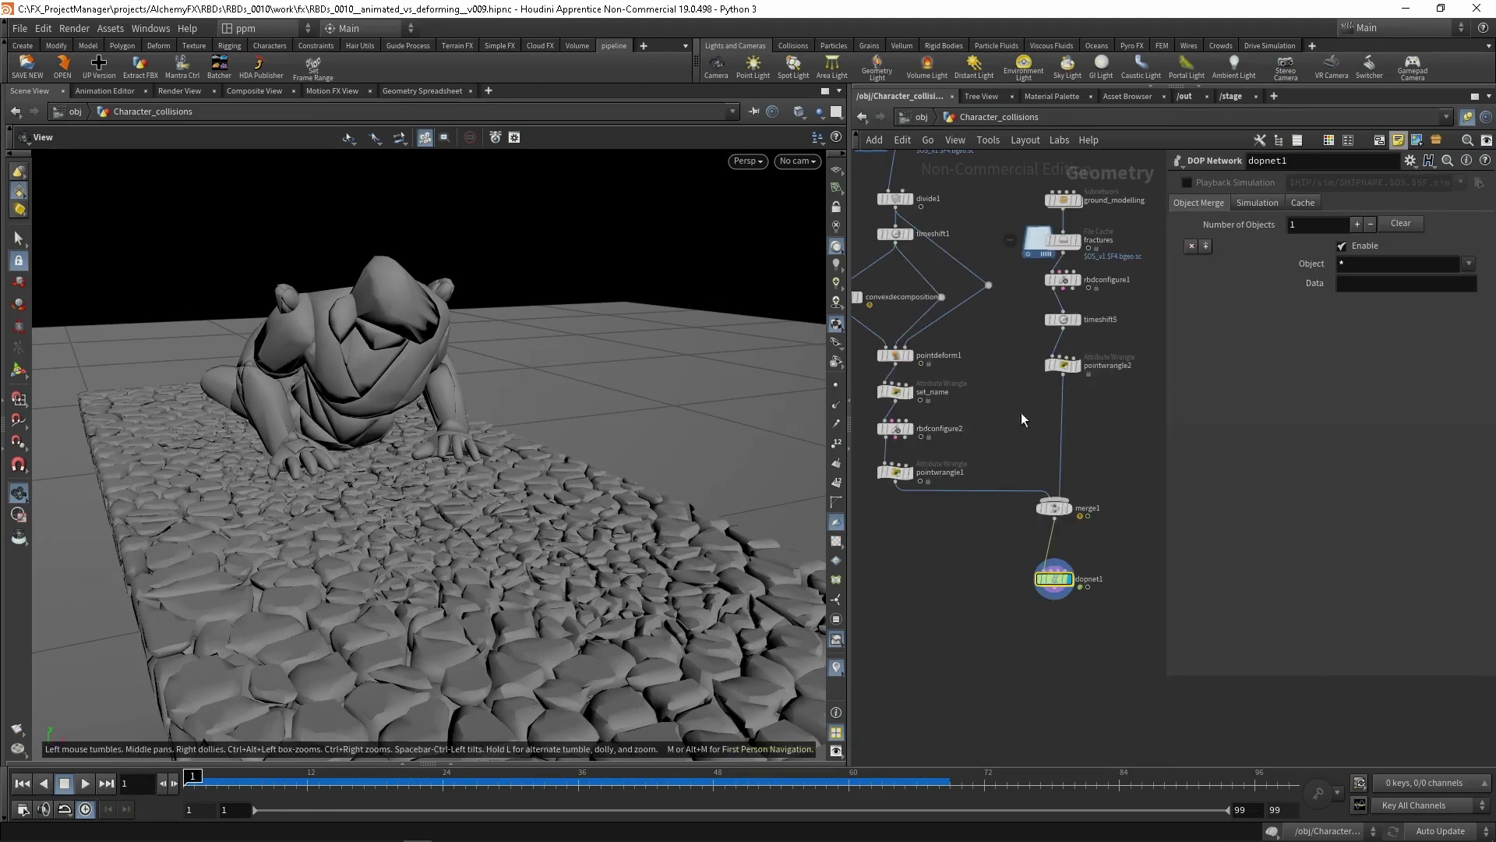
pyautogui.scroll(-5, 1097, 413)
pyautogui.moveTo(1095, 337); pyautogui.dragTo(1041, 487)
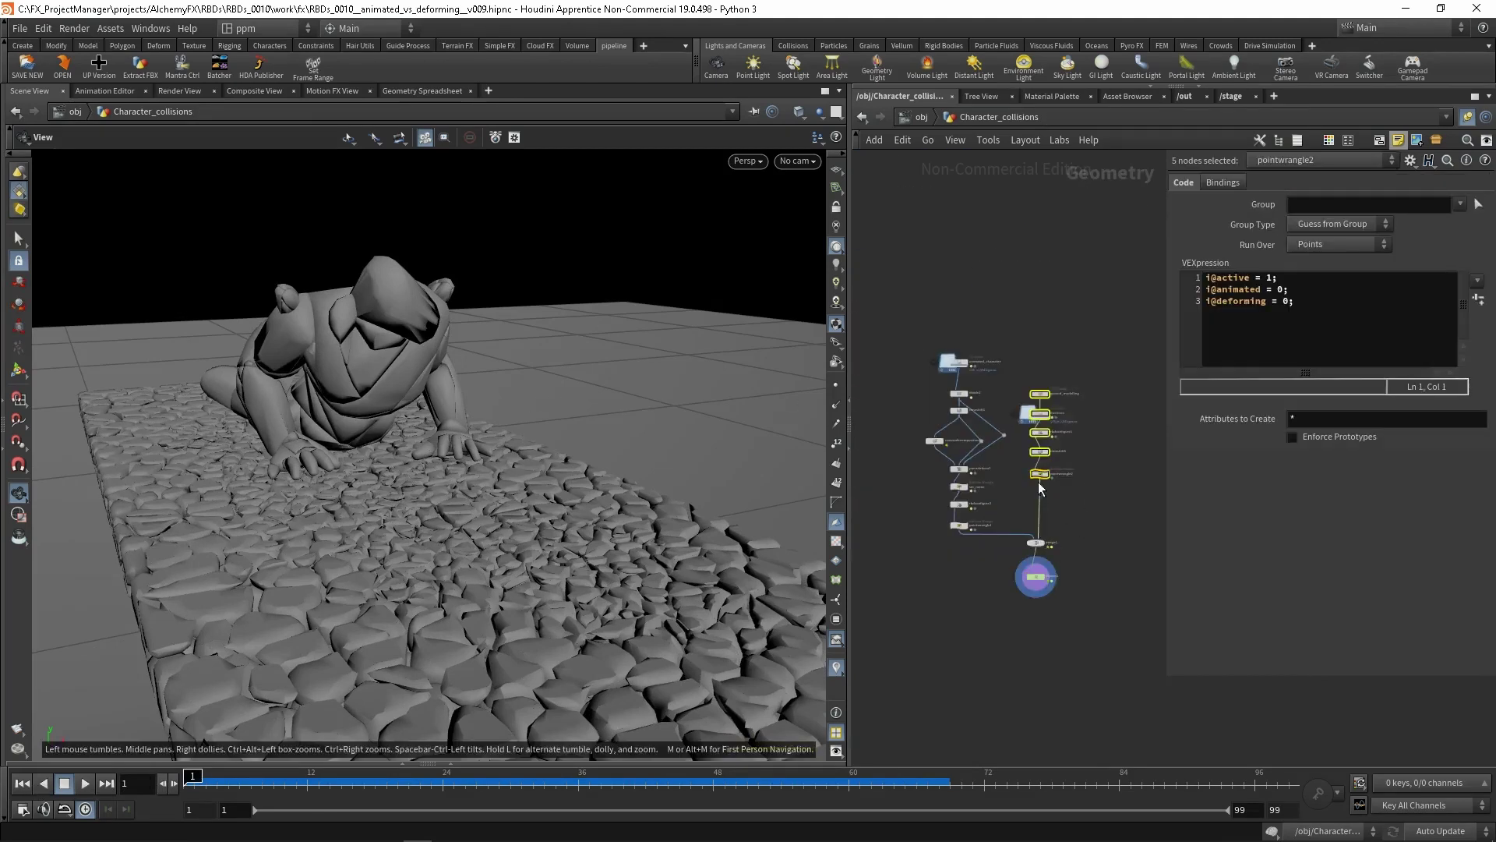
pyautogui.moveTo(1041, 489); pyautogui.dragTo(945, 399, button='middle')
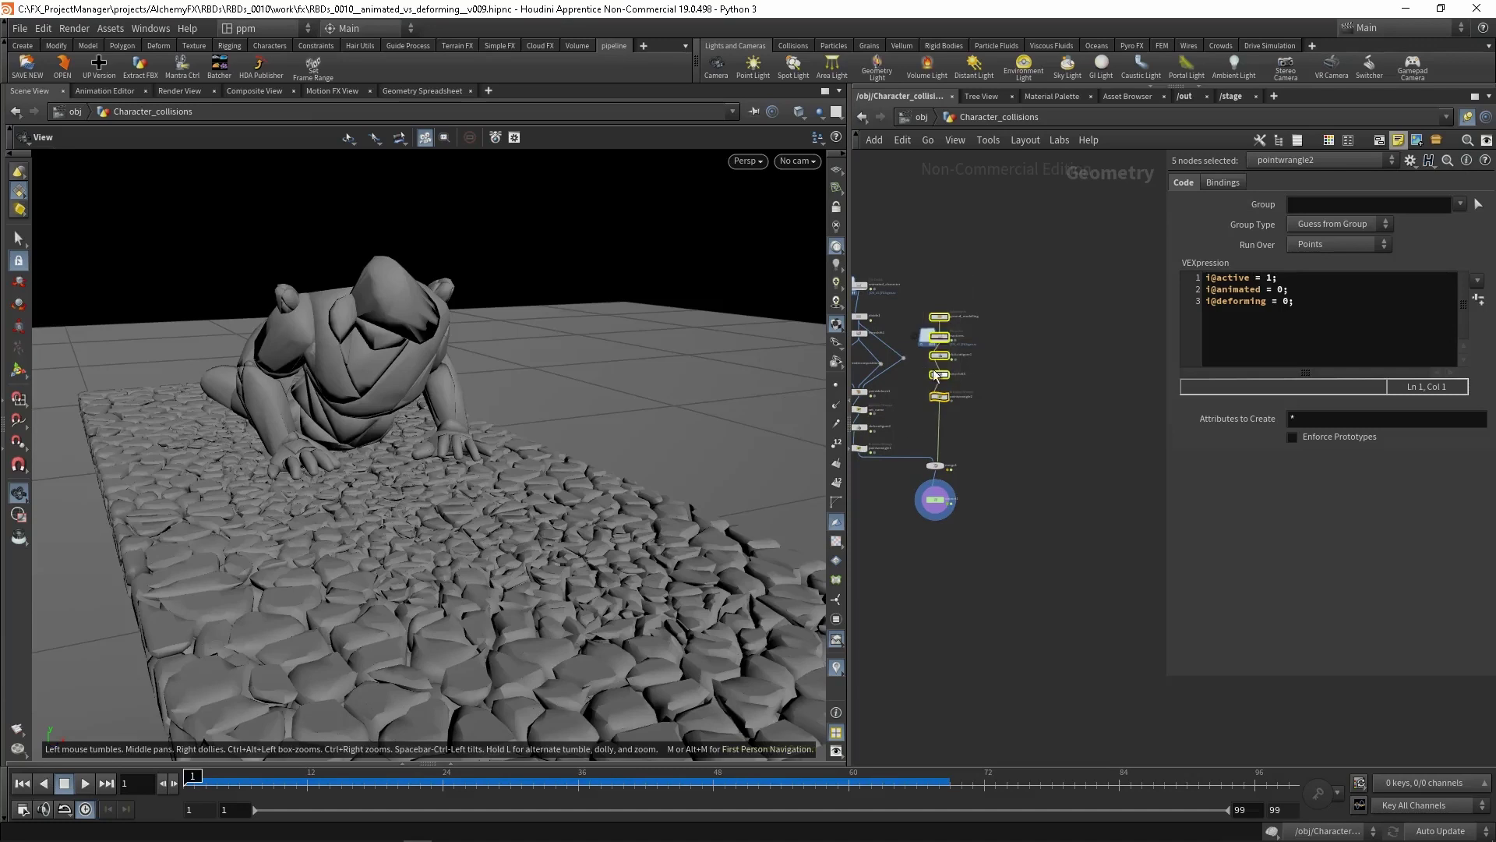
pyautogui.moveTo(942, 320); pyautogui.dragTo(1125, 330)
pyautogui.moveTo(1011, 554); pyautogui.dragTo(935, 558)
pyautogui.moveTo(932, 511); pyautogui.dragTo(1015, 505, button='middle')
# Wrap the eight character nodes in a network box titled DEFORMING STATIC OBJECT.
pyautogui.moveTo(900, 460); pyautogui.dragTo(986, 273)
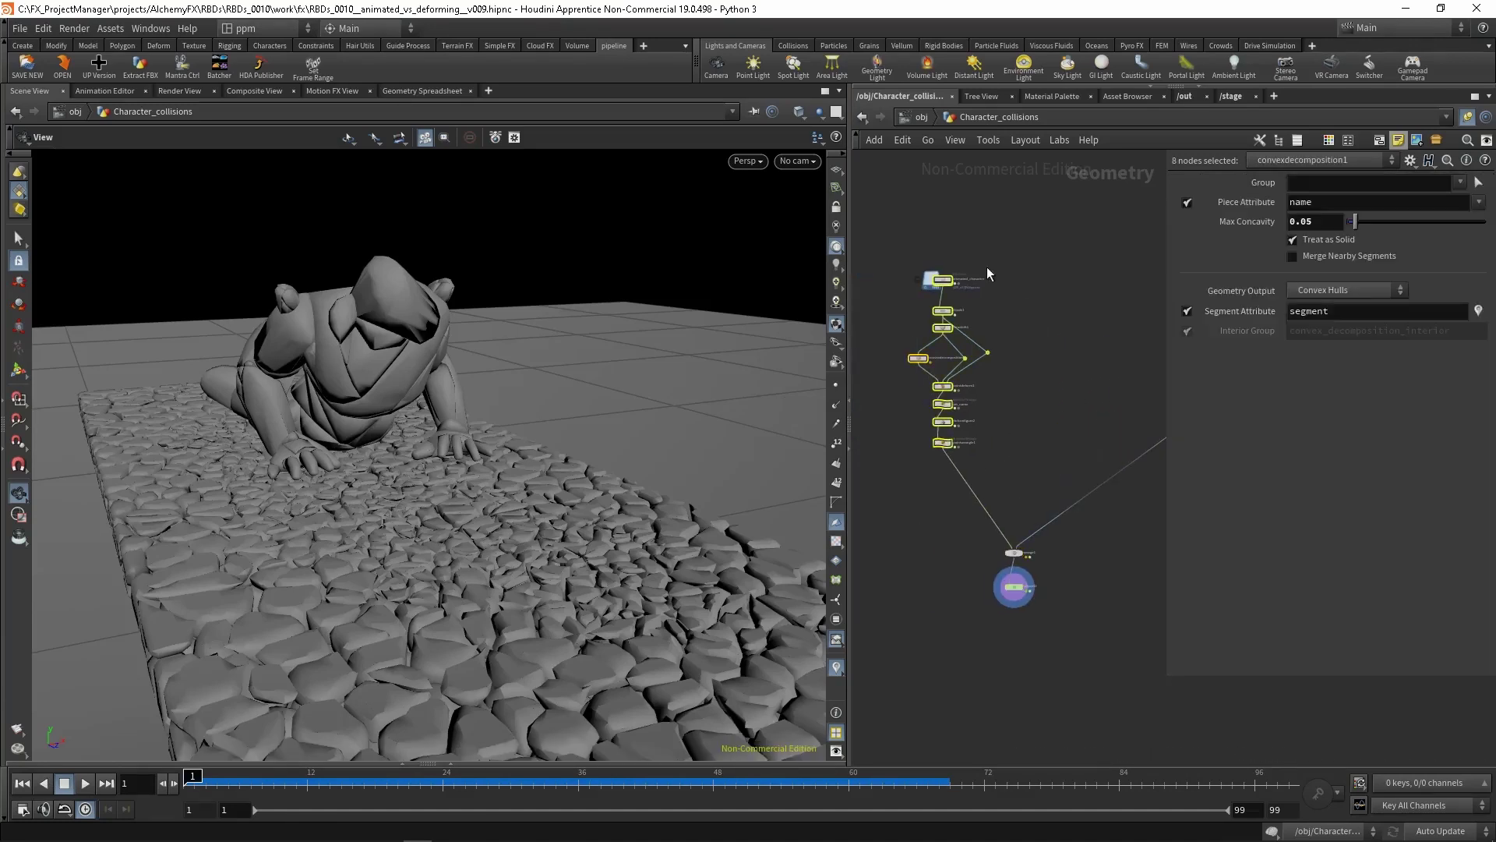
pyautogui.hotkey('shift', 'o')
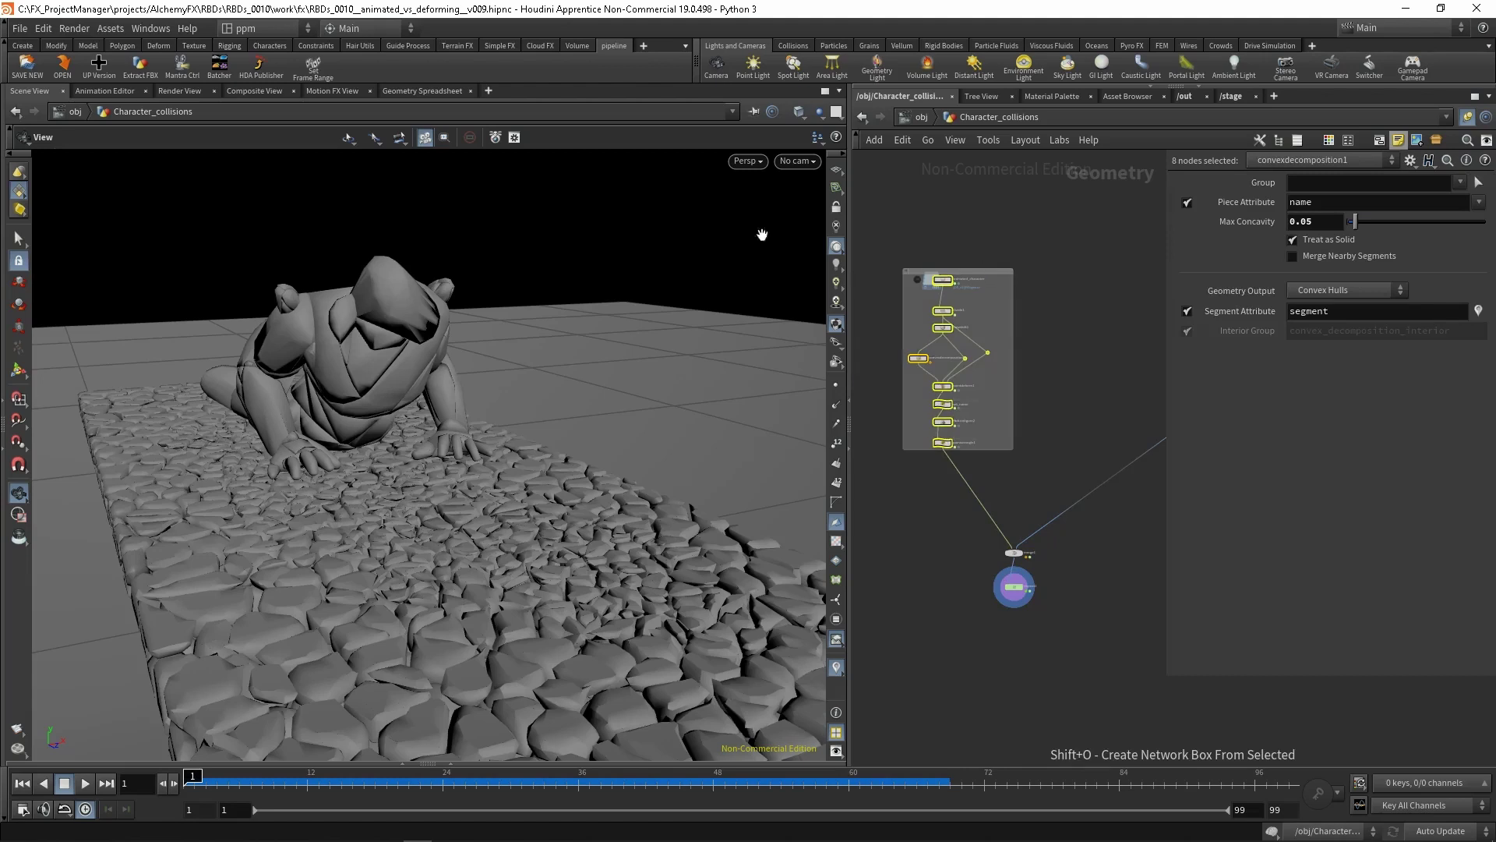
pyautogui.scroll(4, 987, 267)
pyautogui.click(984, 271)
pyautogui.write('DEFORMING STATIC OBJE')
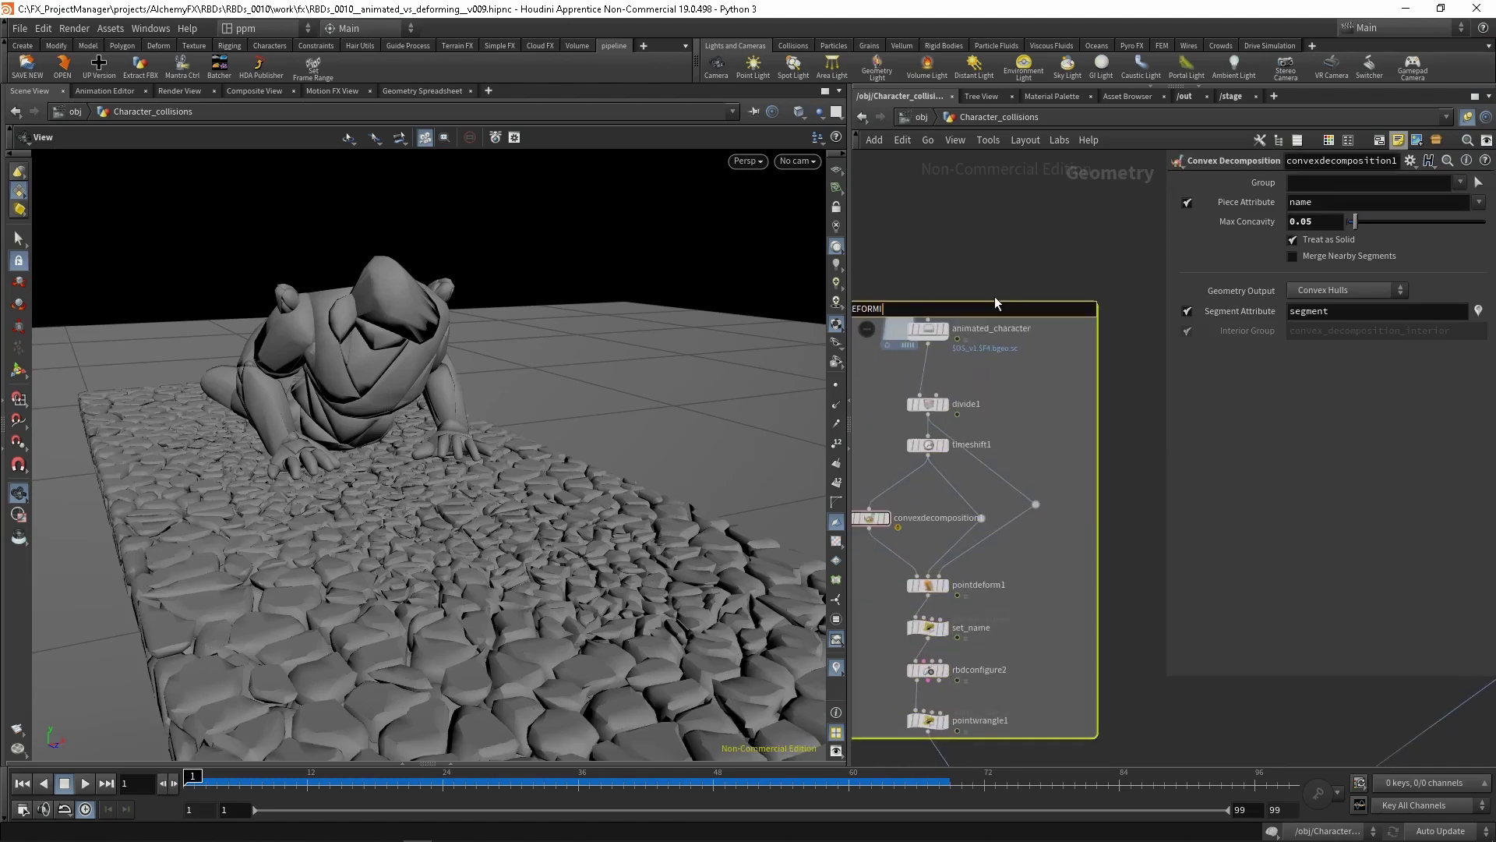
pyautogui.write('CT')
pyautogui.press('Return')
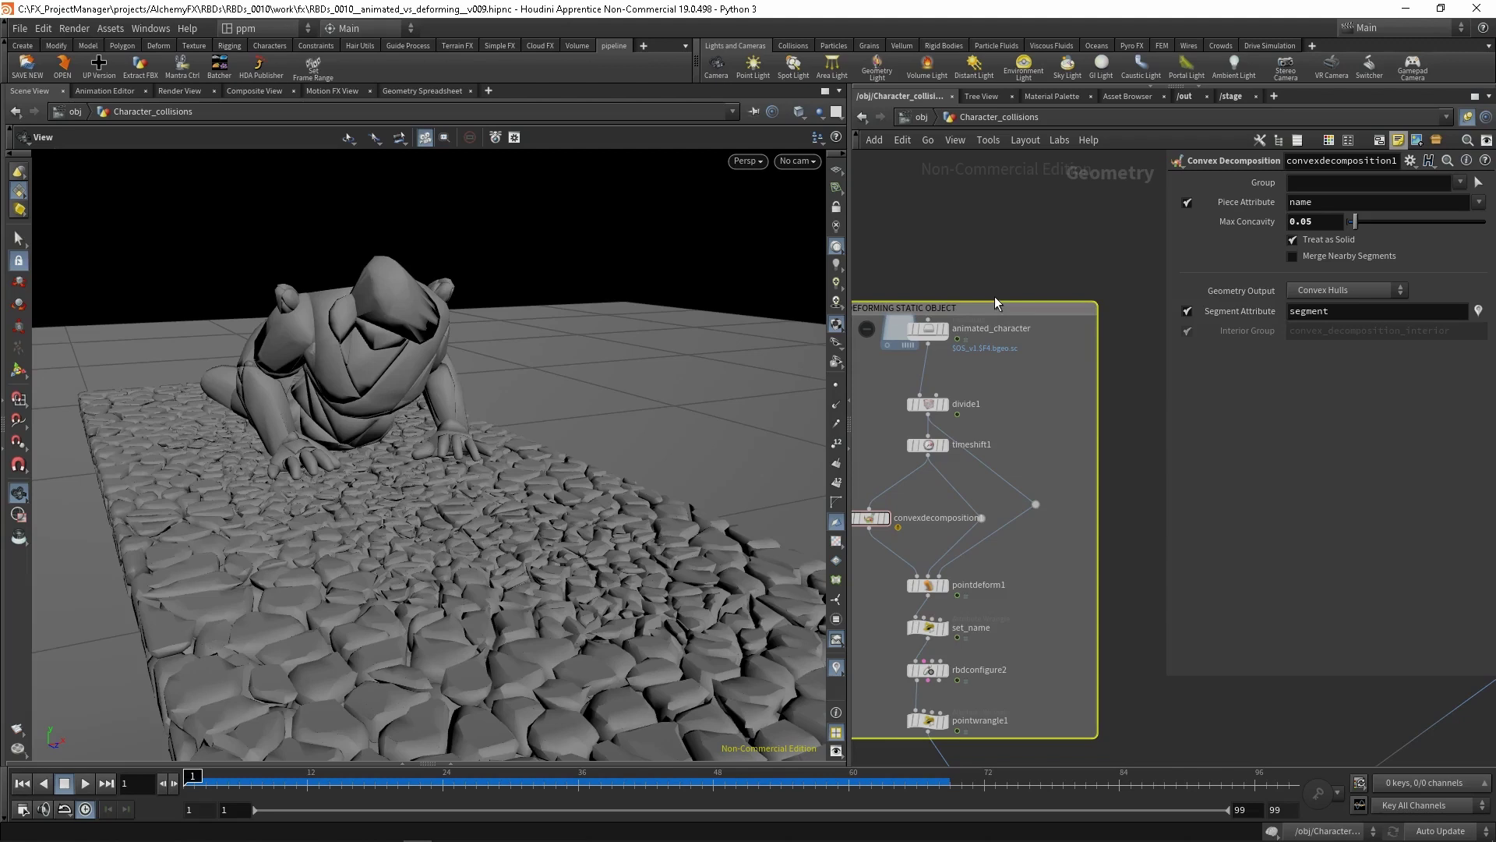
pyautogui.moveTo(1057, 546); pyautogui.dragTo(1087, 419, button='middle')
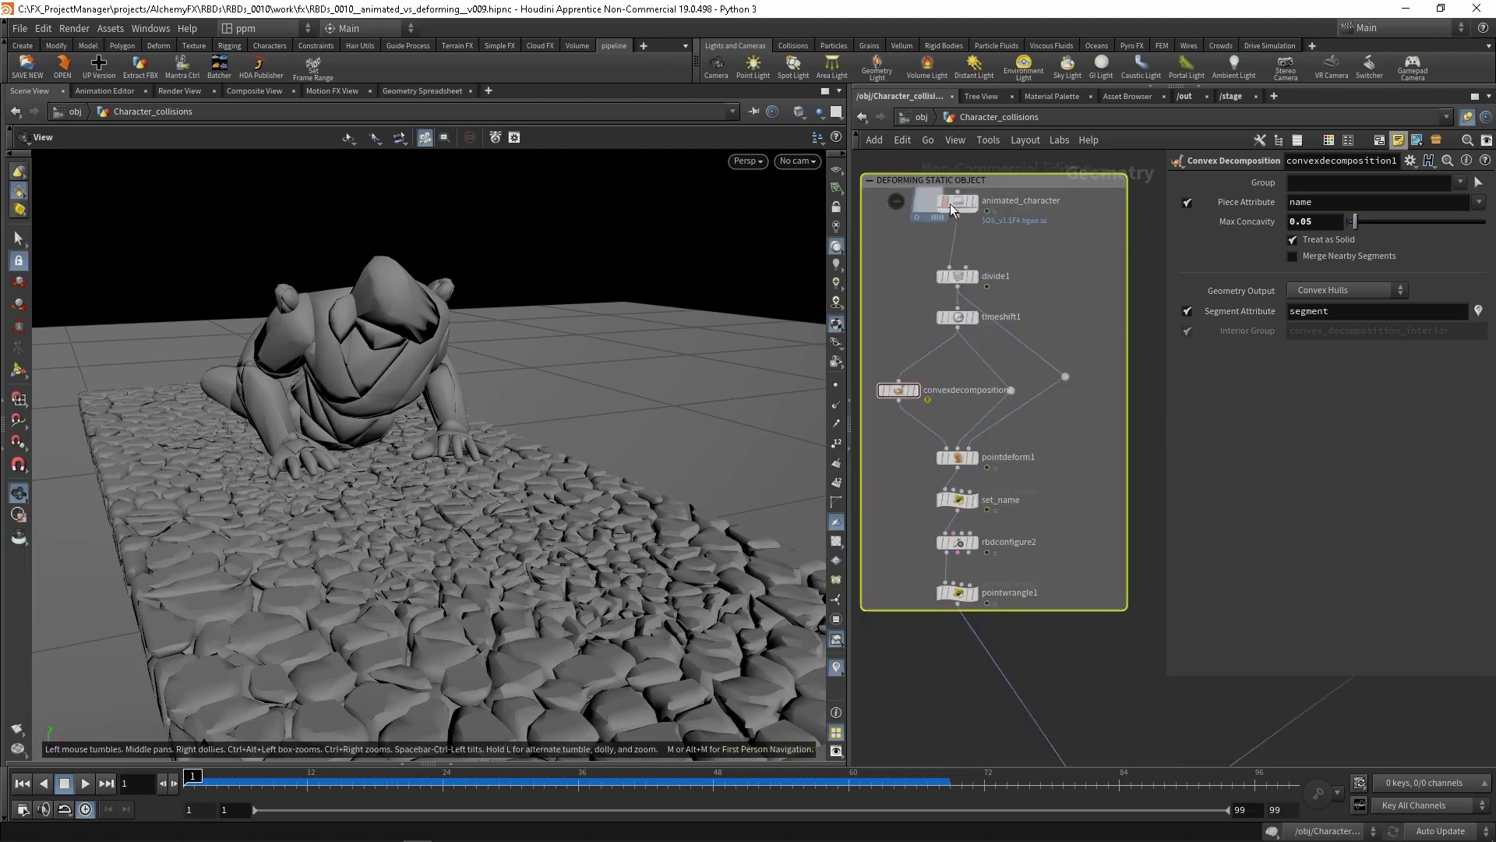
pyautogui.click(954, 594)
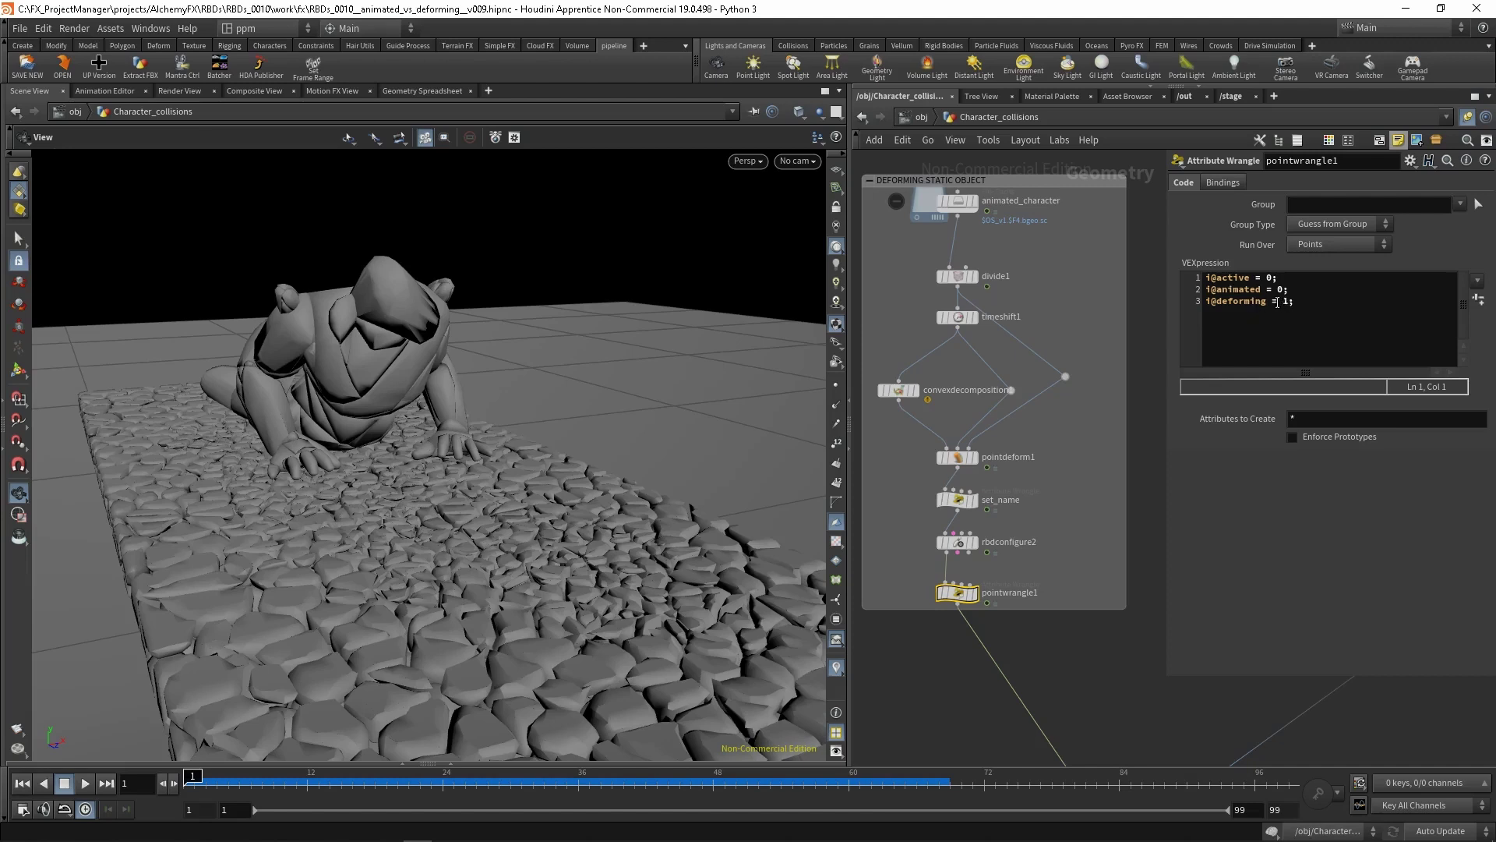
pyautogui.press('h')
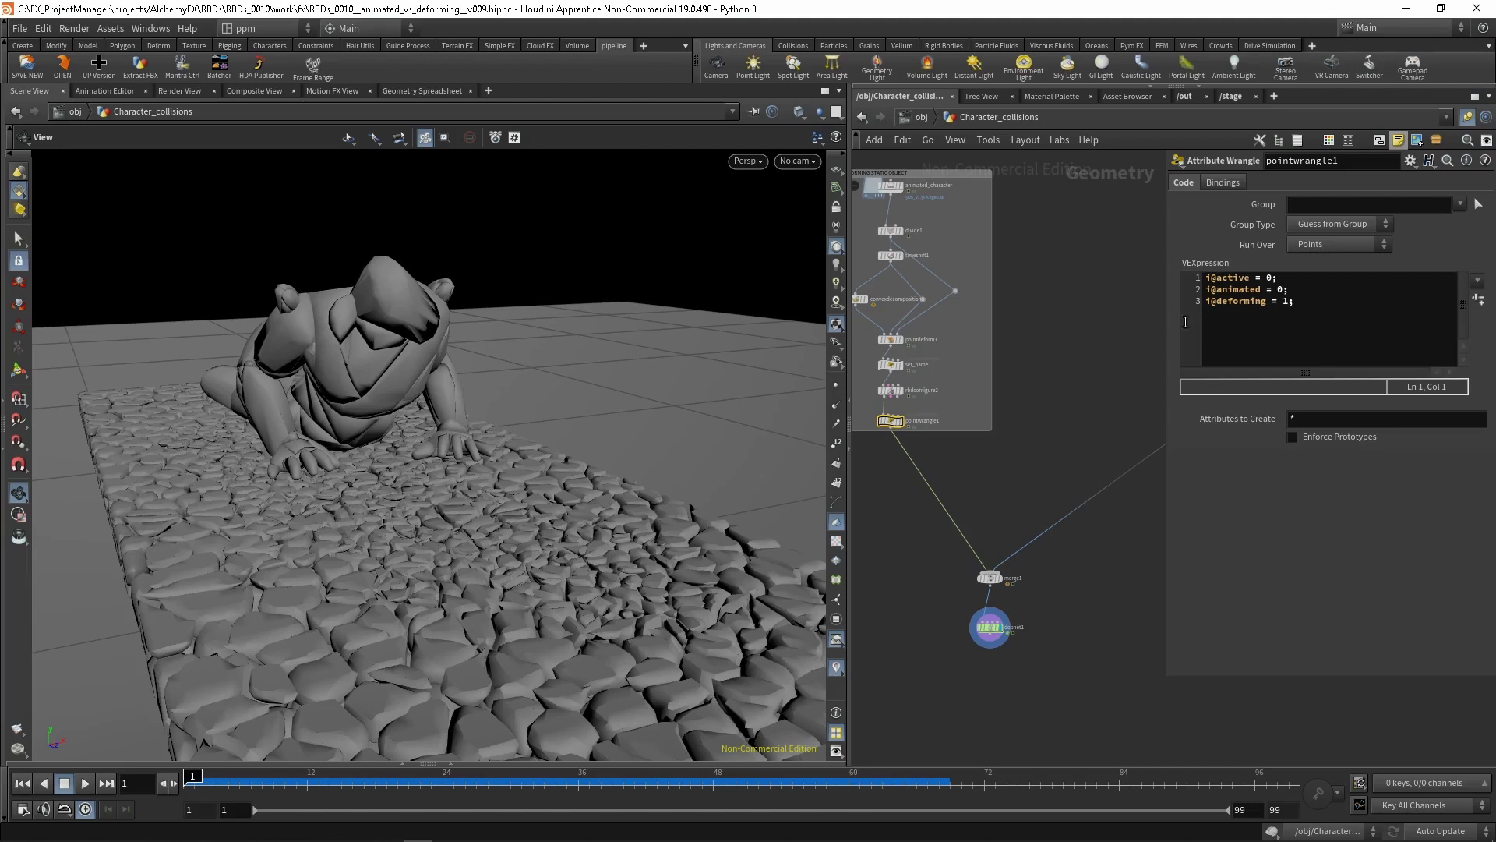
# Set i@deforming to 0 in pointwrangle1's code.
pyautogui.doubleClick(1280, 290)
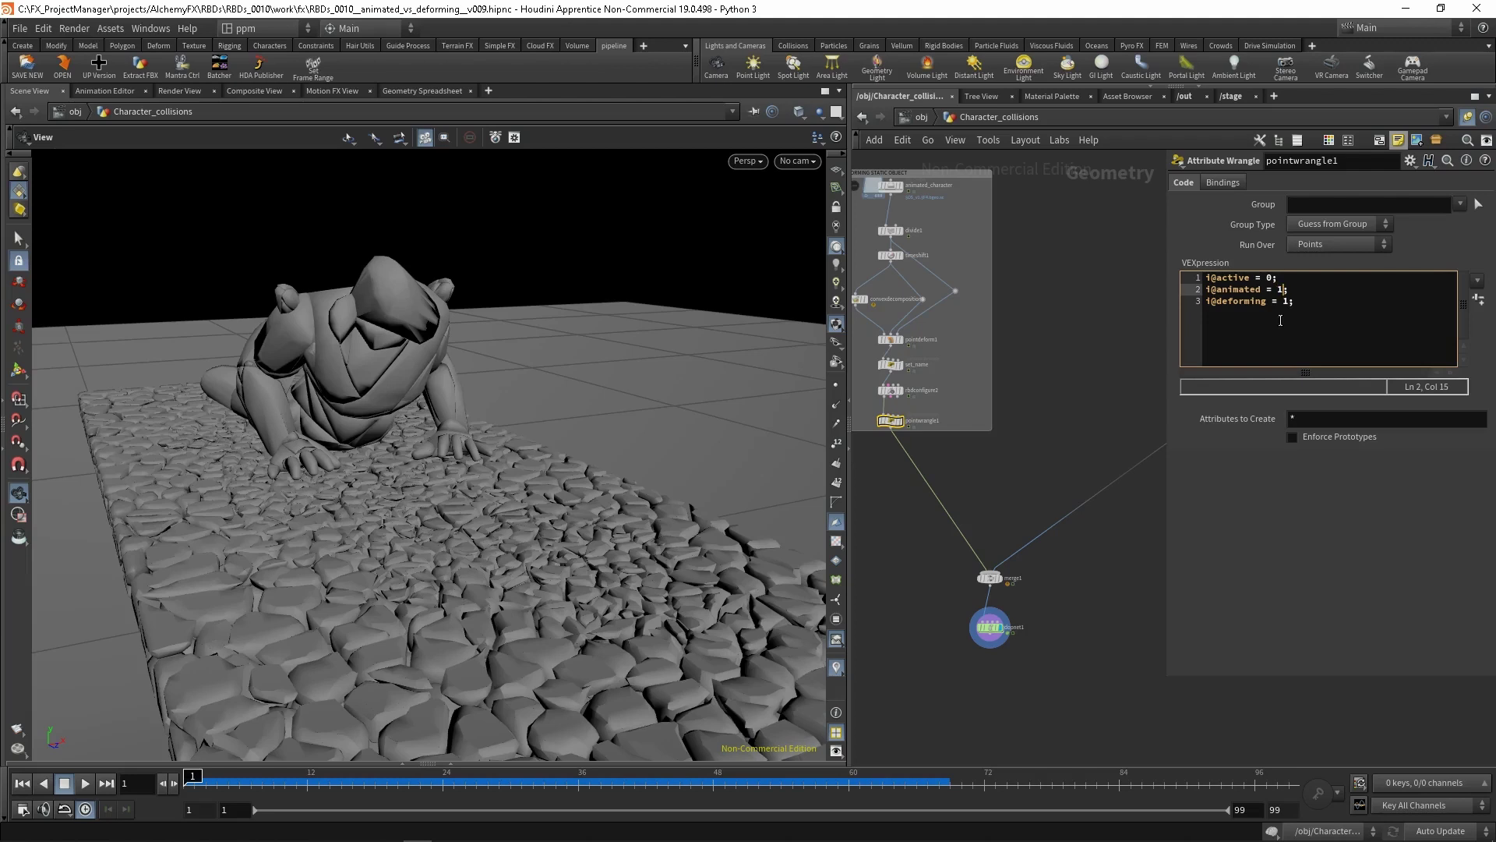
pyautogui.doubleClick(1286, 302)
pyautogui.write('0')
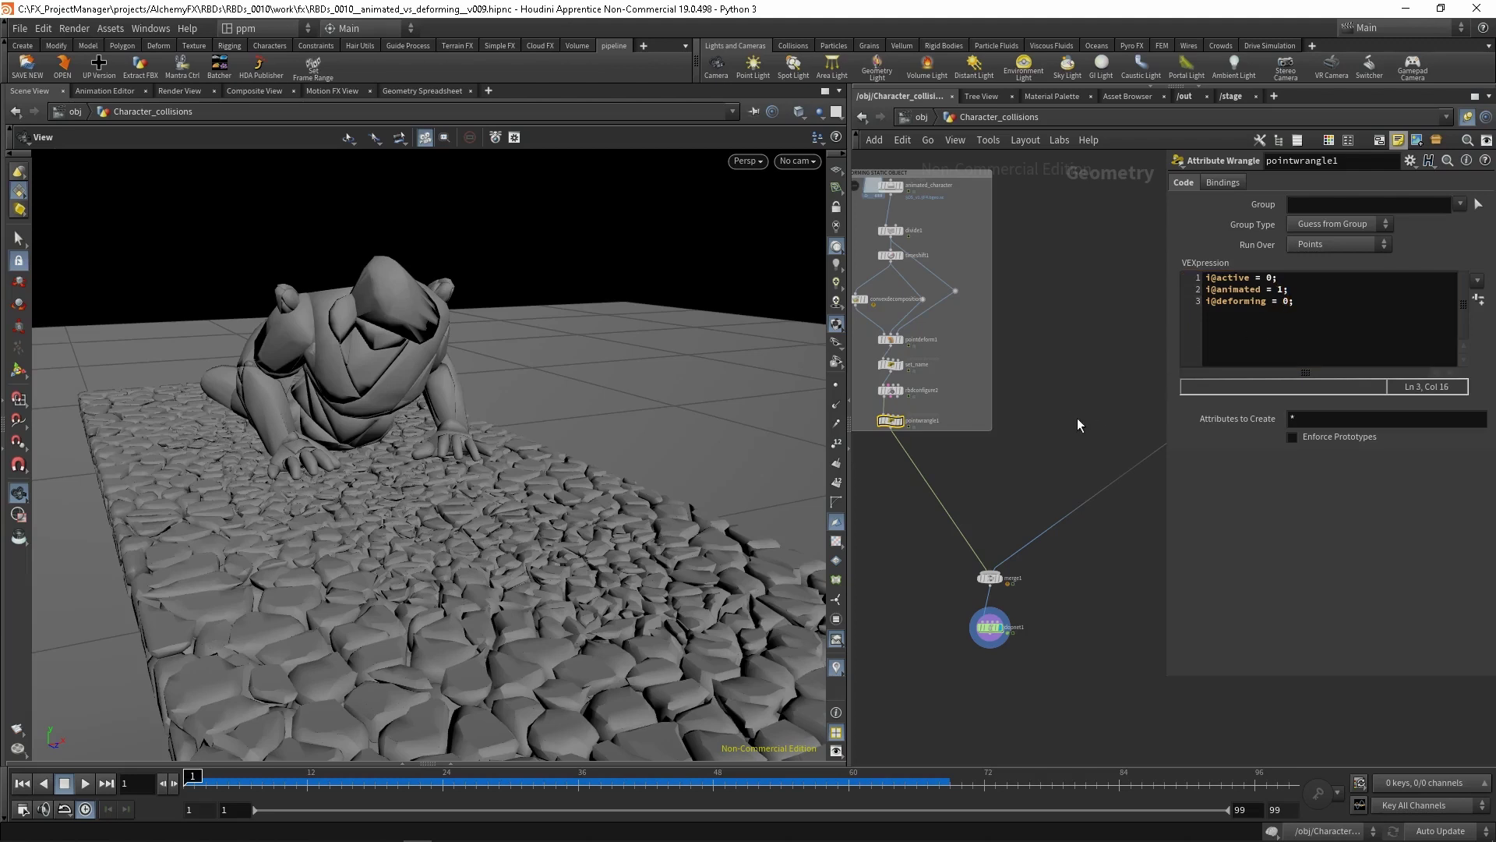
# Test-run the simulation in dopnet1, reset to frame 1, and display pointwrangle1.
pyautogui.doubleClick(989, 627)
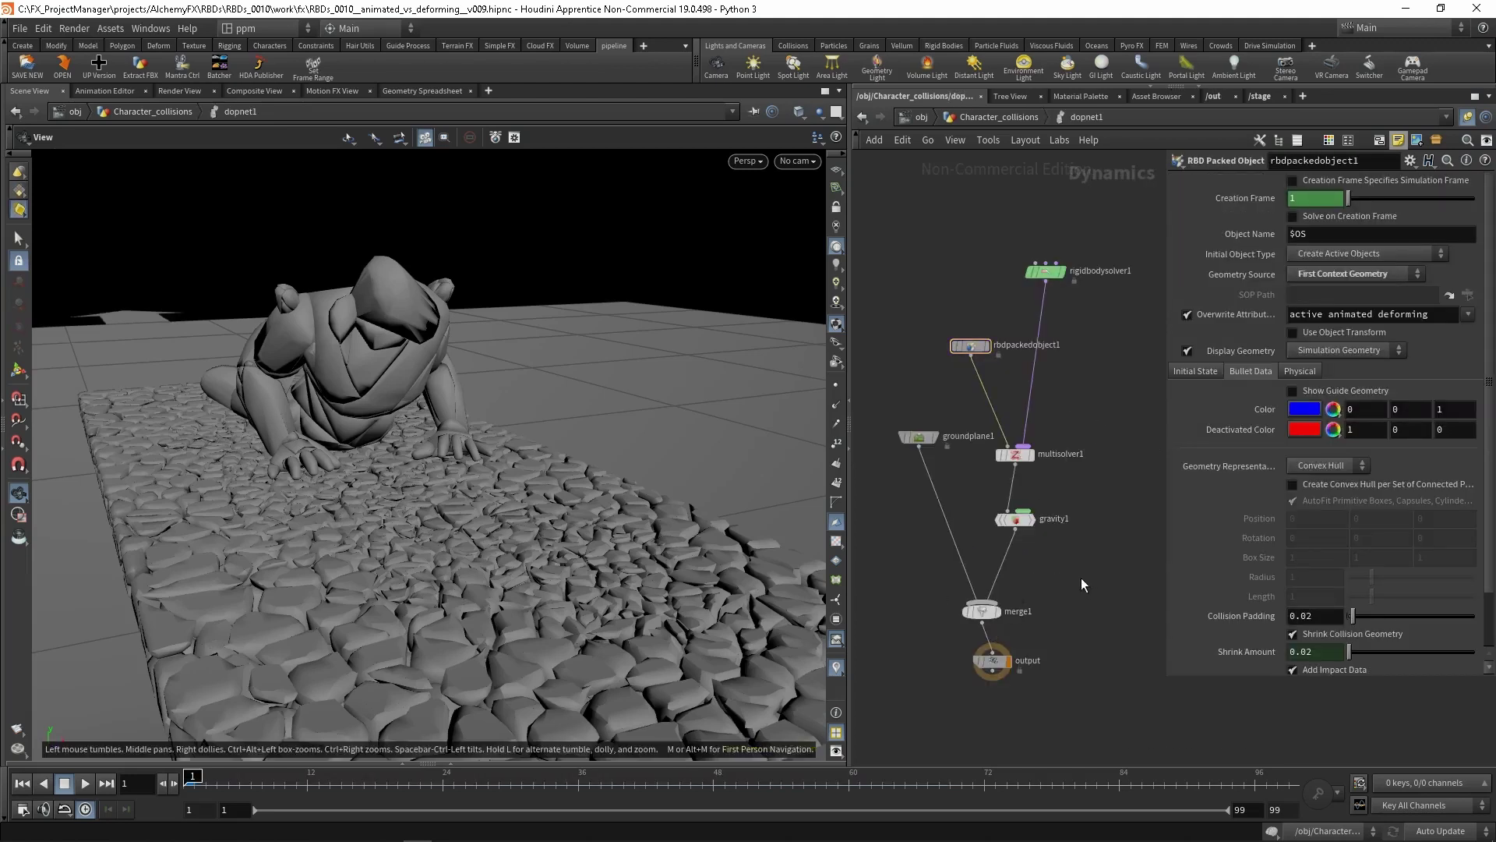
pyautogui.click(87, 785)
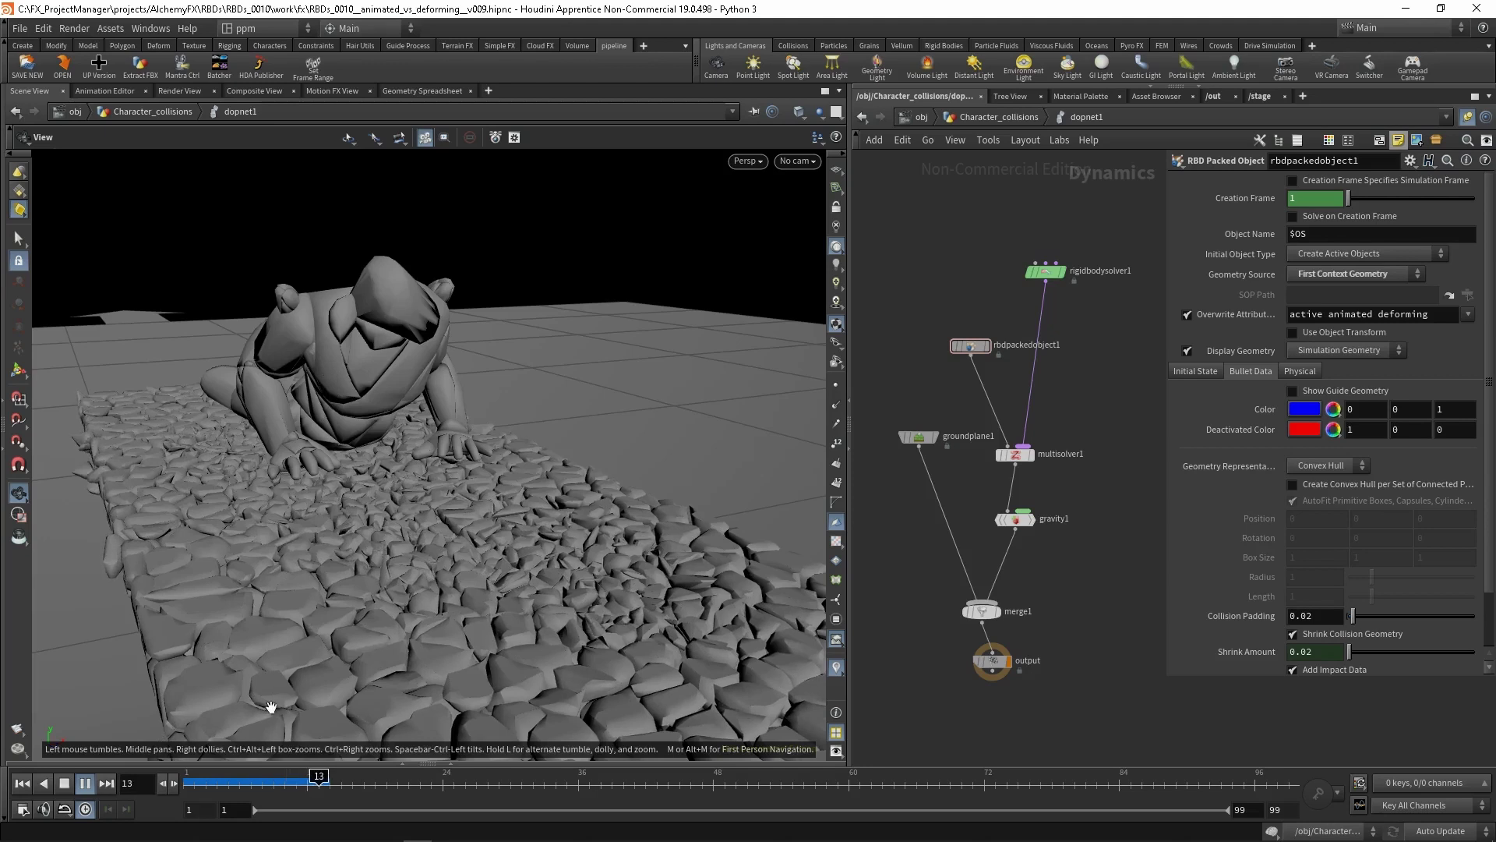
pyautogui.click(185, 785)
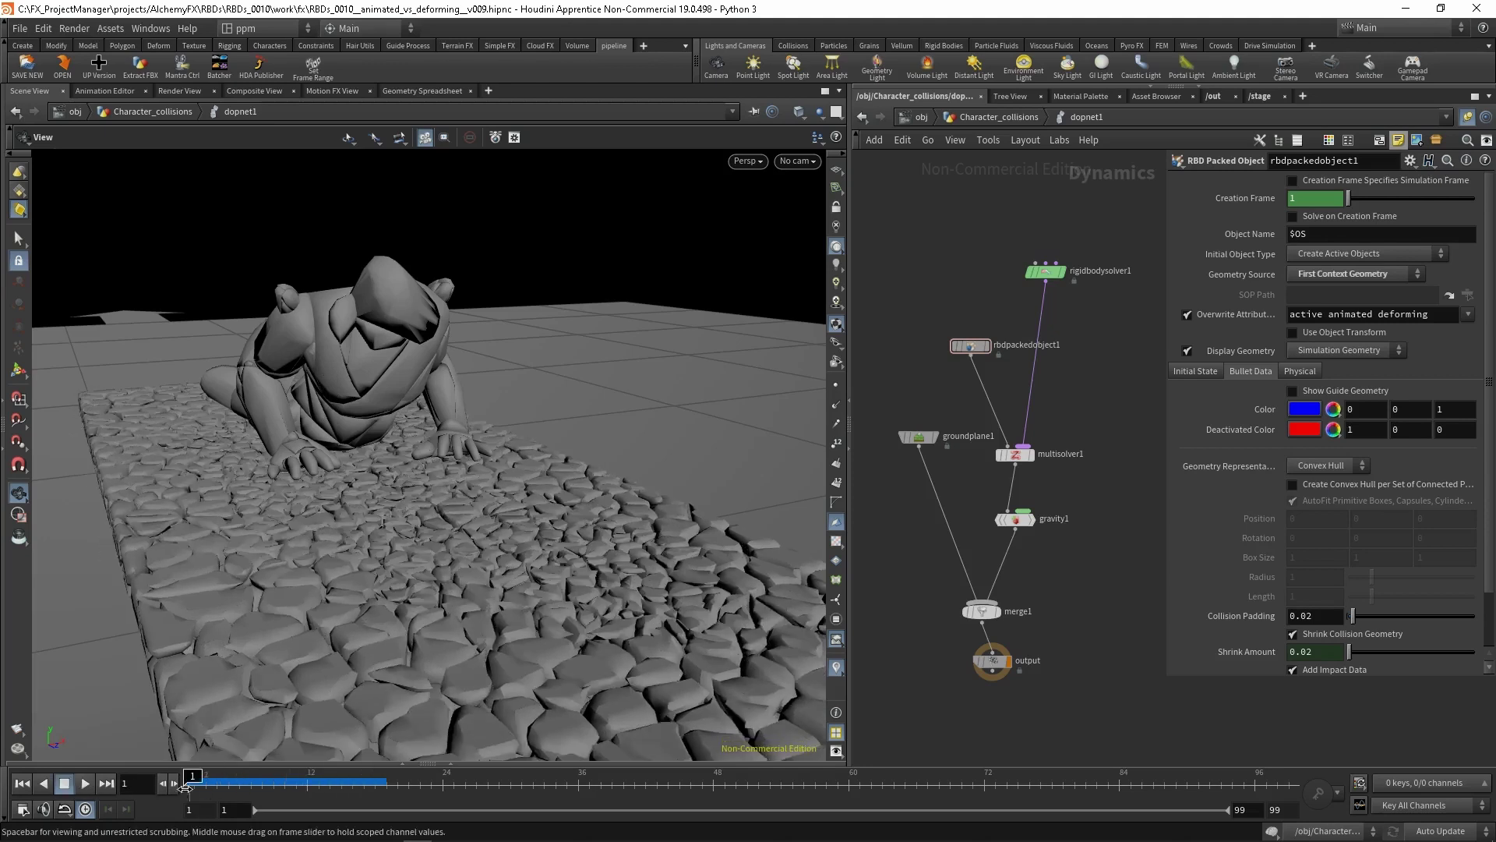
pyautogui.press('u')
pyautogui.click(952, 383)
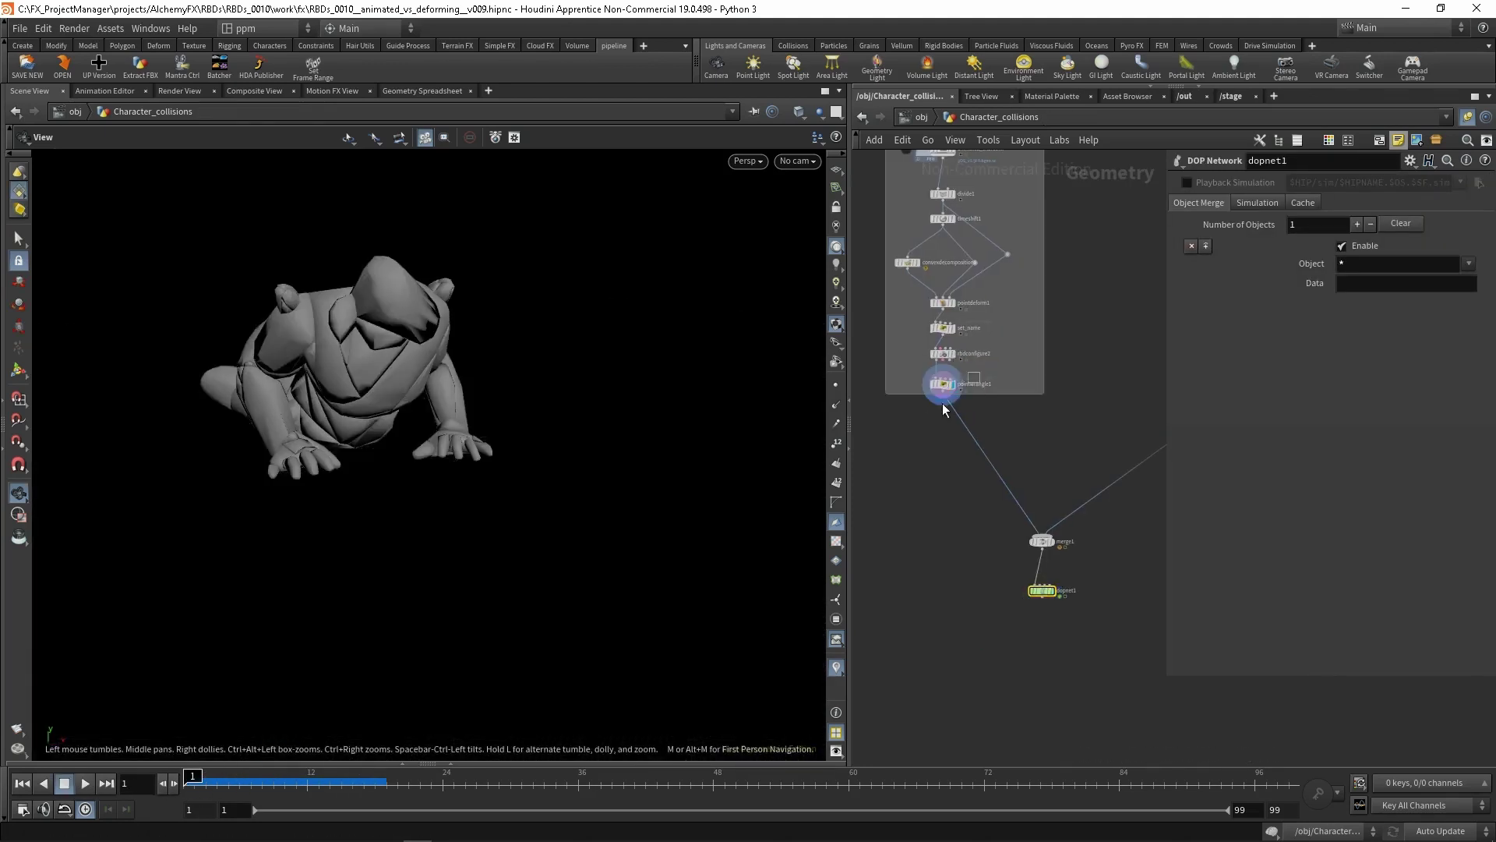
pyautogui.click(943, 383)
# Check the intrinsic attributes in the spreadsheet and play the character animation back to frame 1.
pyautogui.click(451, 763)
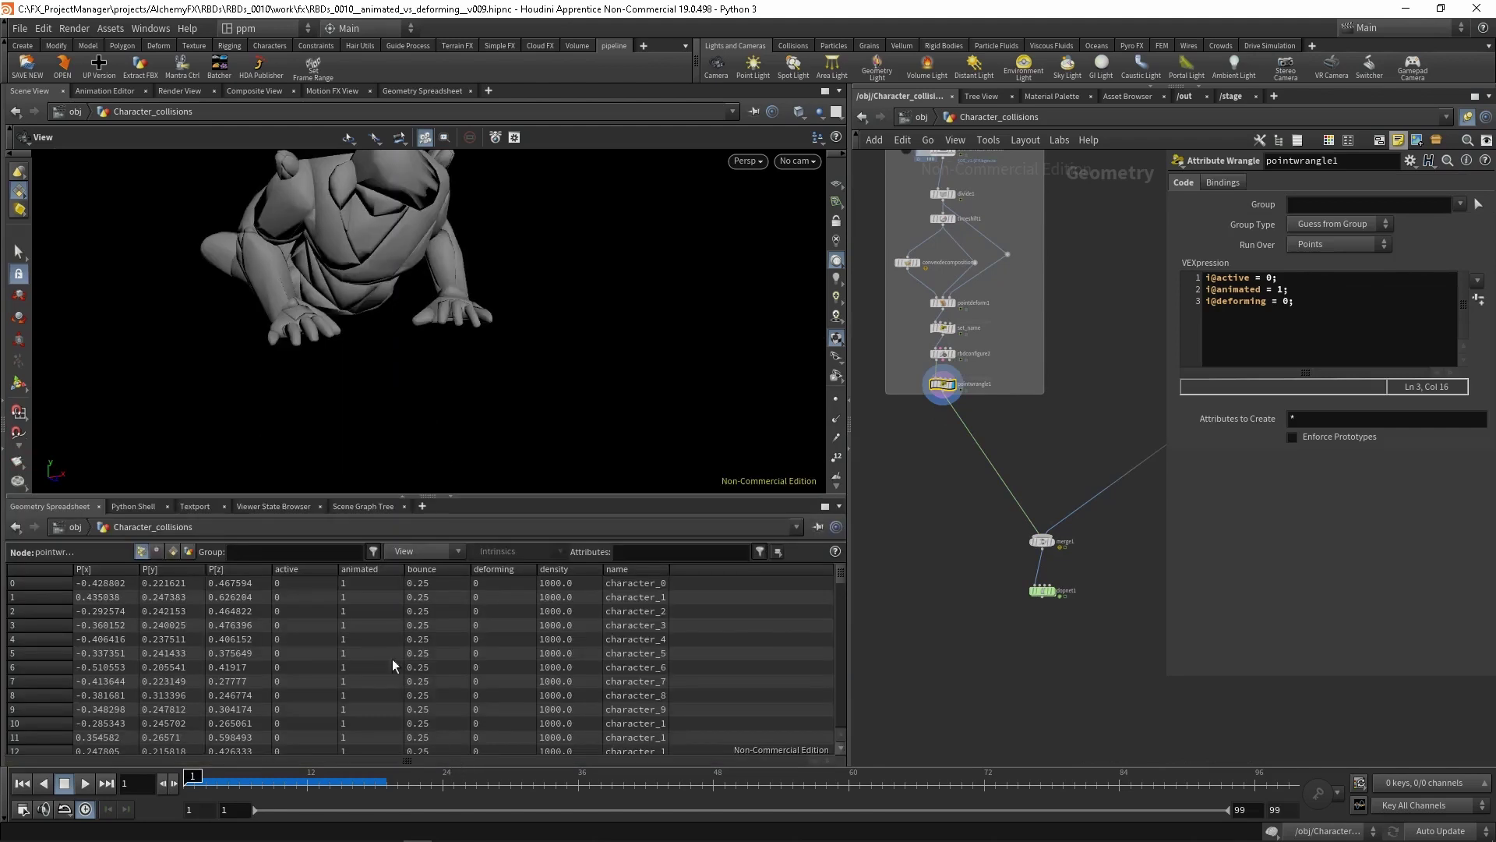
pyautogui.click(176, 551)
pyautogui.press('Up')
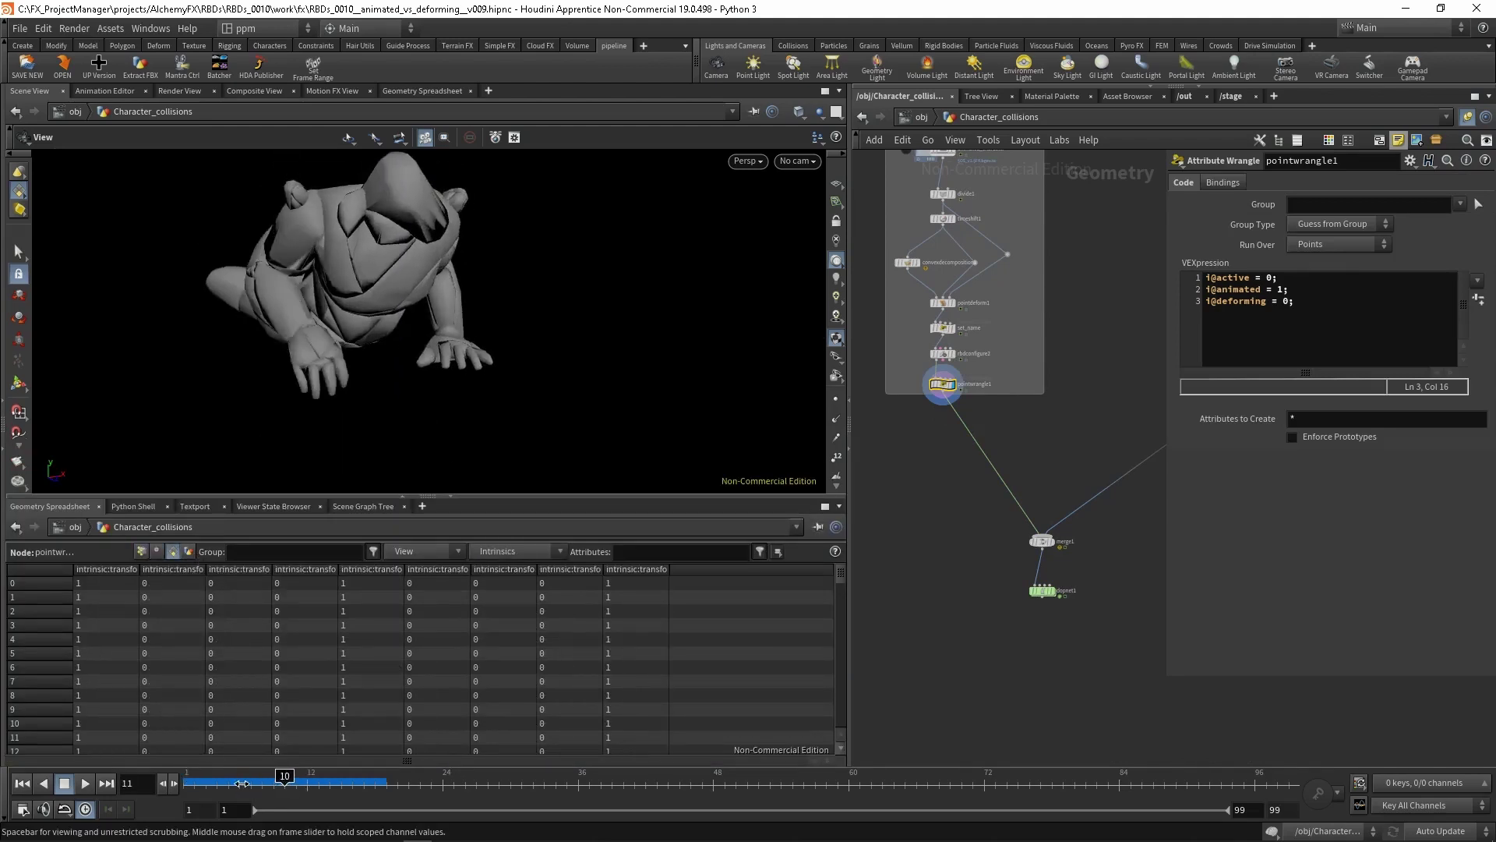
pyautogui.hotkey('ctrl', 'Up')
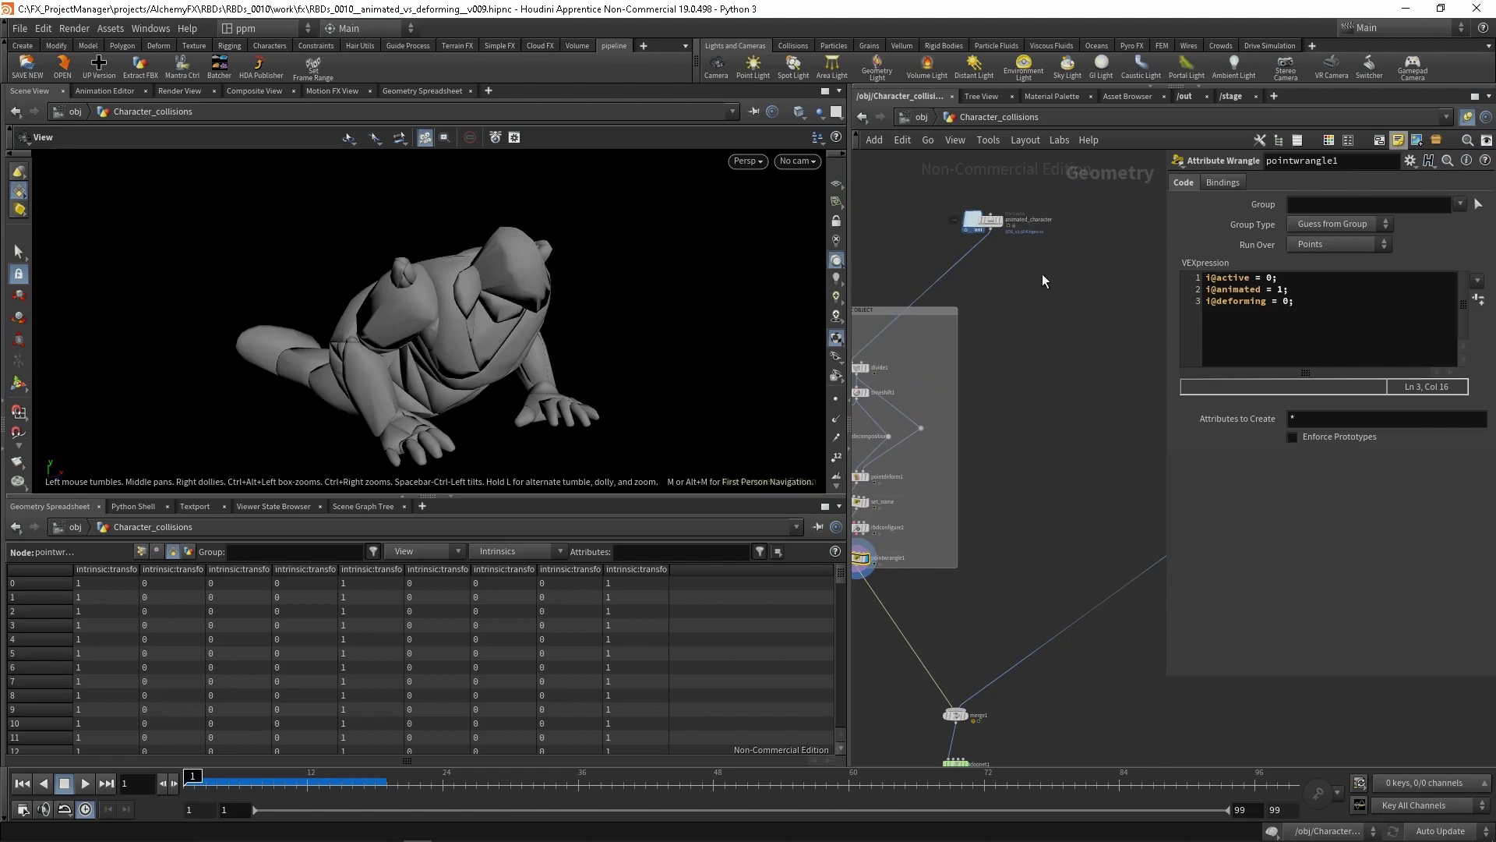
# Duplicate divide1 as divide2 and add timeshift2 with Frame set to $FSTART.
pyautogui.keyDown('alt'); pyautogui.moveTo(864, 371); pyautogui.dragTo(1069, 348); pyautogui.keyUp('alt')
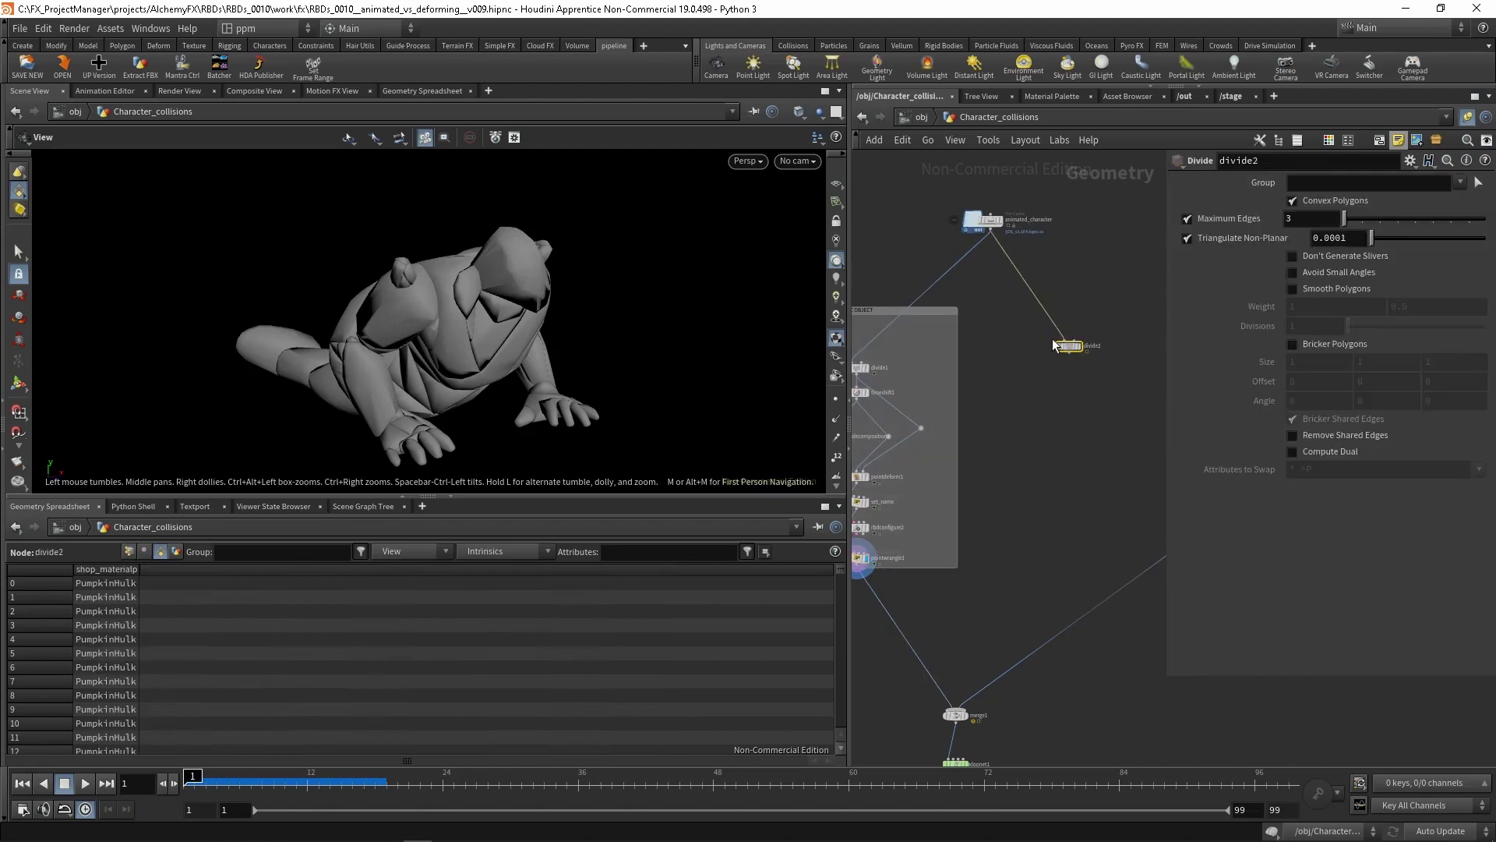
pyautogui.click(1082, 345)
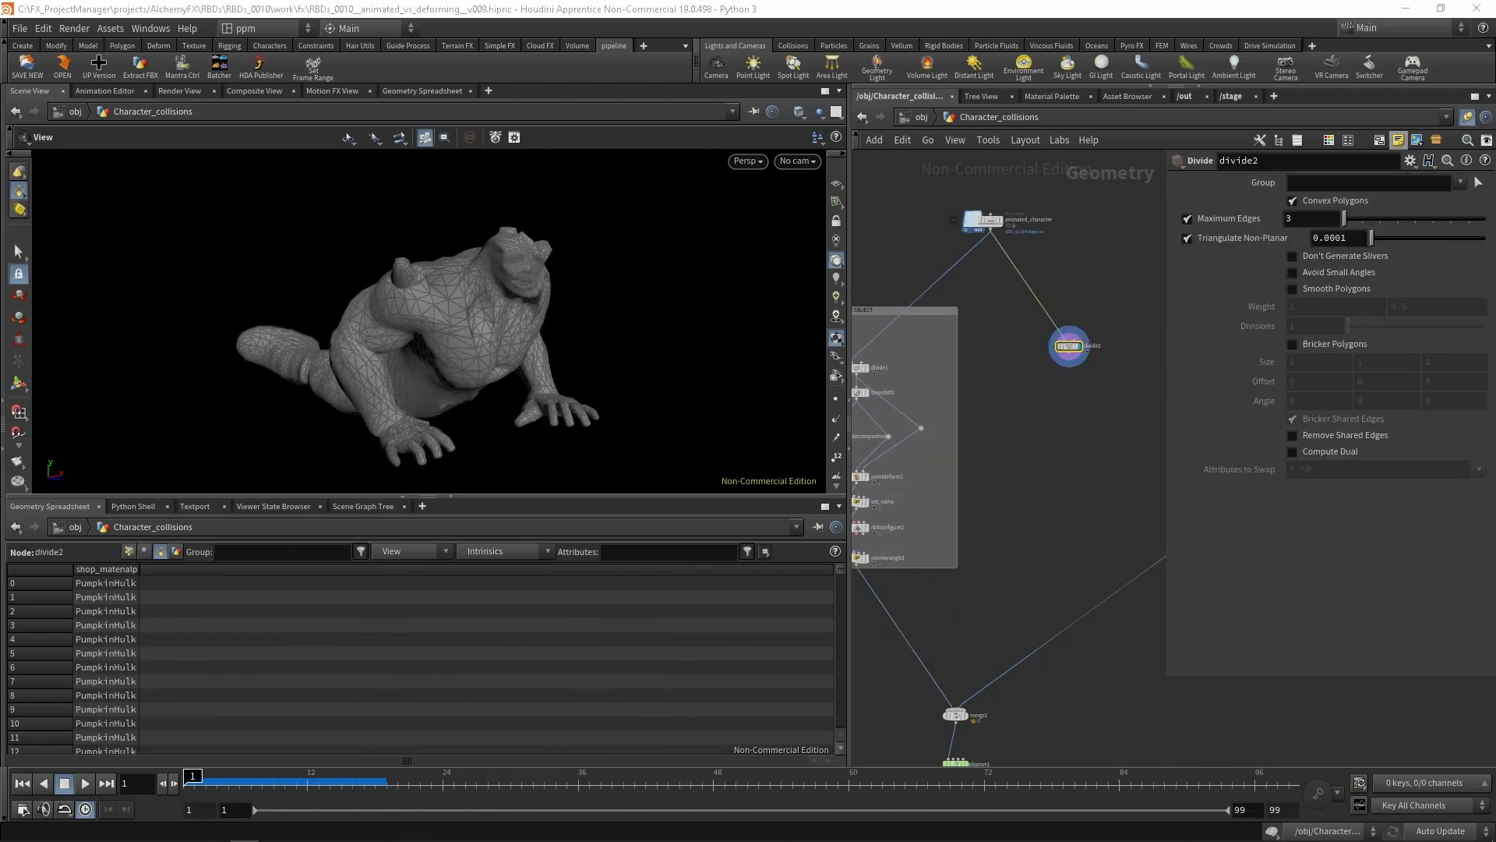
pyautogui.press('Tab')
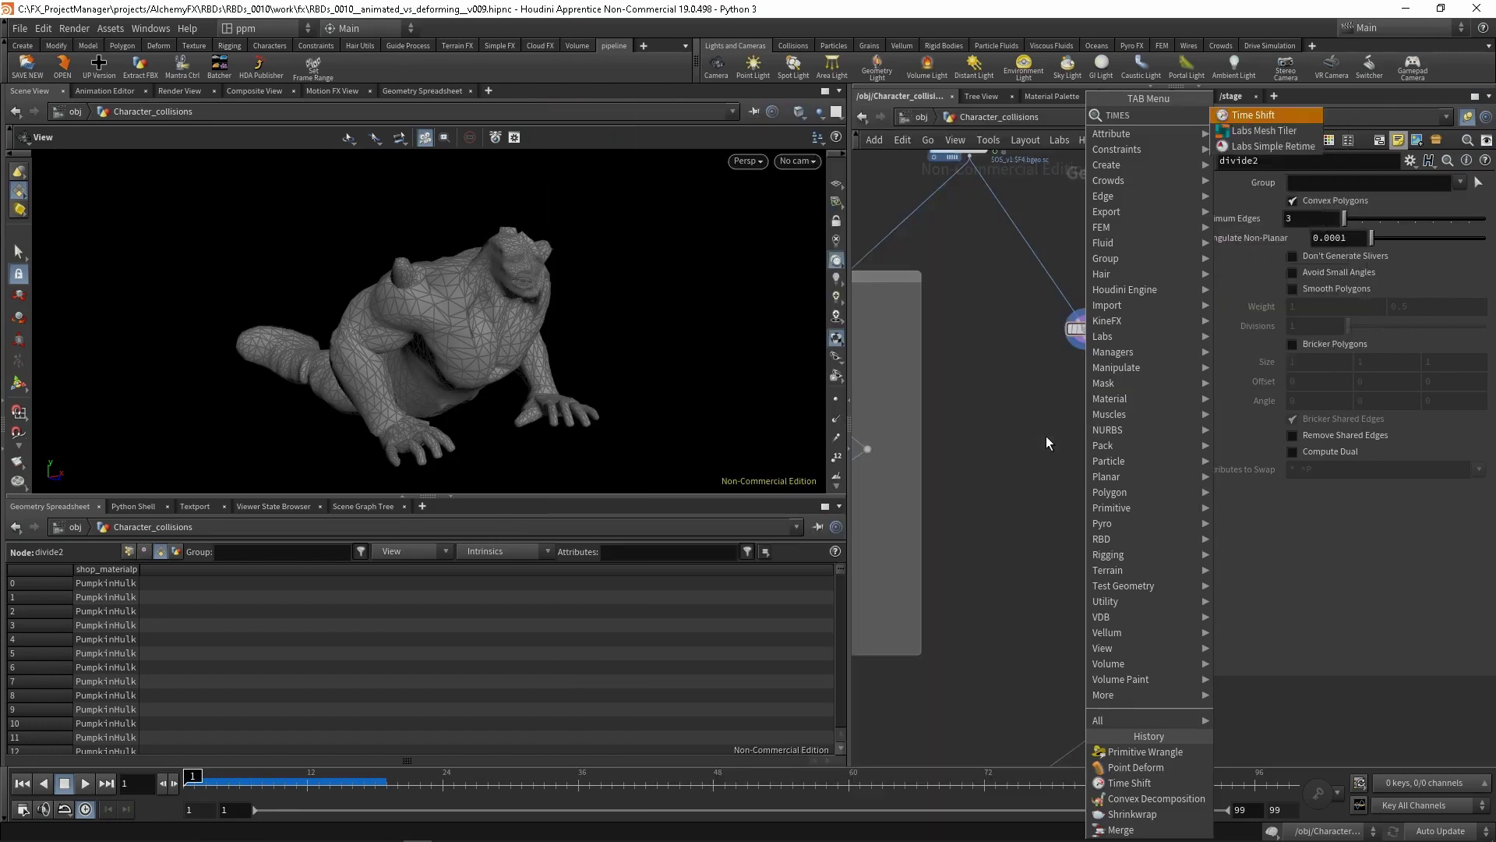
pyautogui.write('time')
pyautogui.press('Return')
pyautogui.click(1046, 437)
pyautogui.click(1046, 426)
pyautogui.moveTo(1046, 435); pyautogui.dragTo(1017, 381)
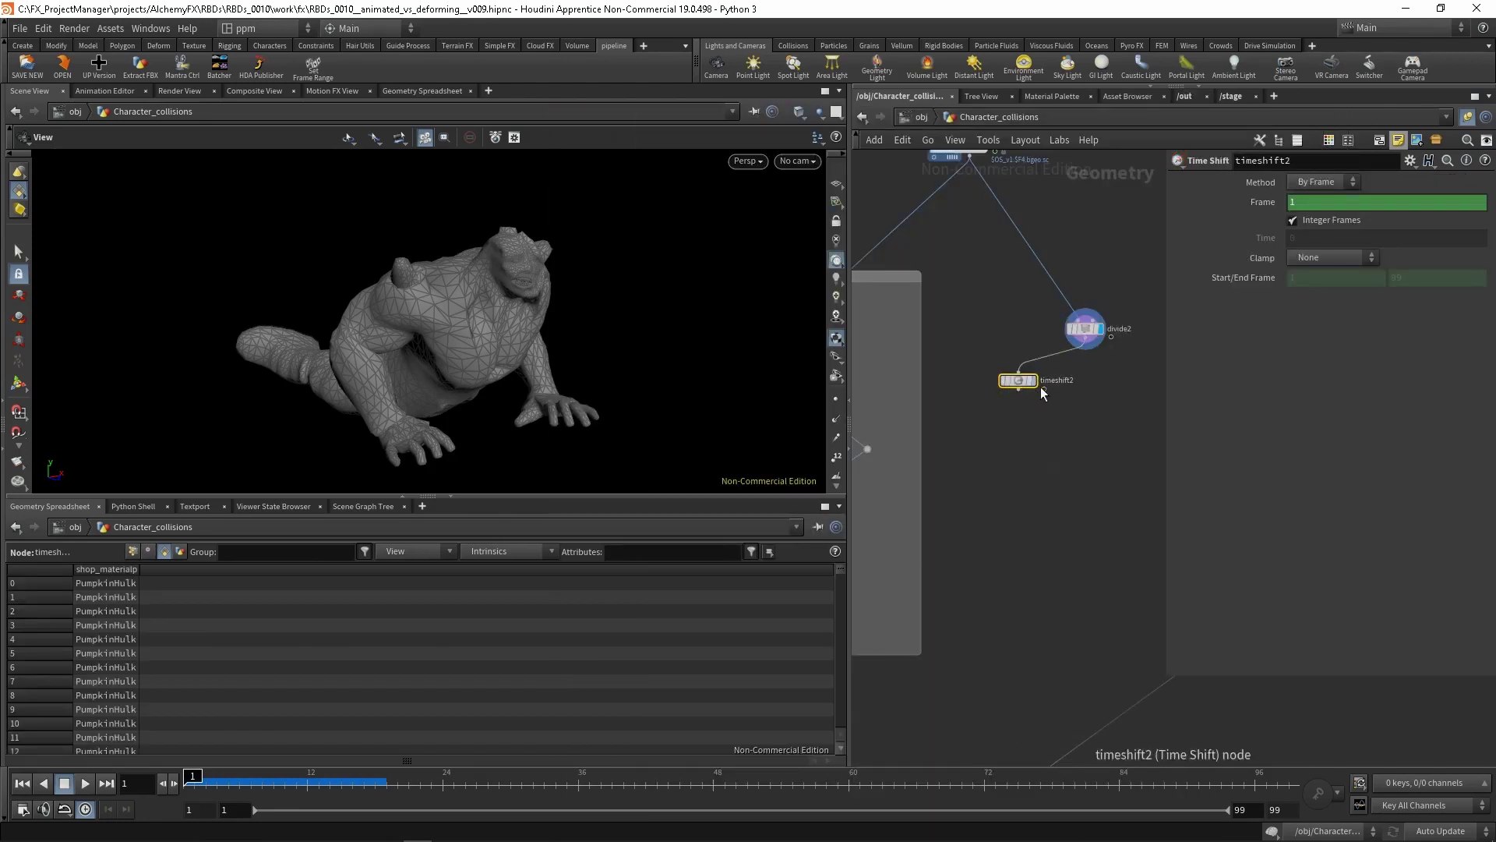
pyautogui.click(1034, 381)
pyautogui.click(1260, 201)
pyautogui.moveTo(702, 311); pyautogui.dragTo(546, 337)
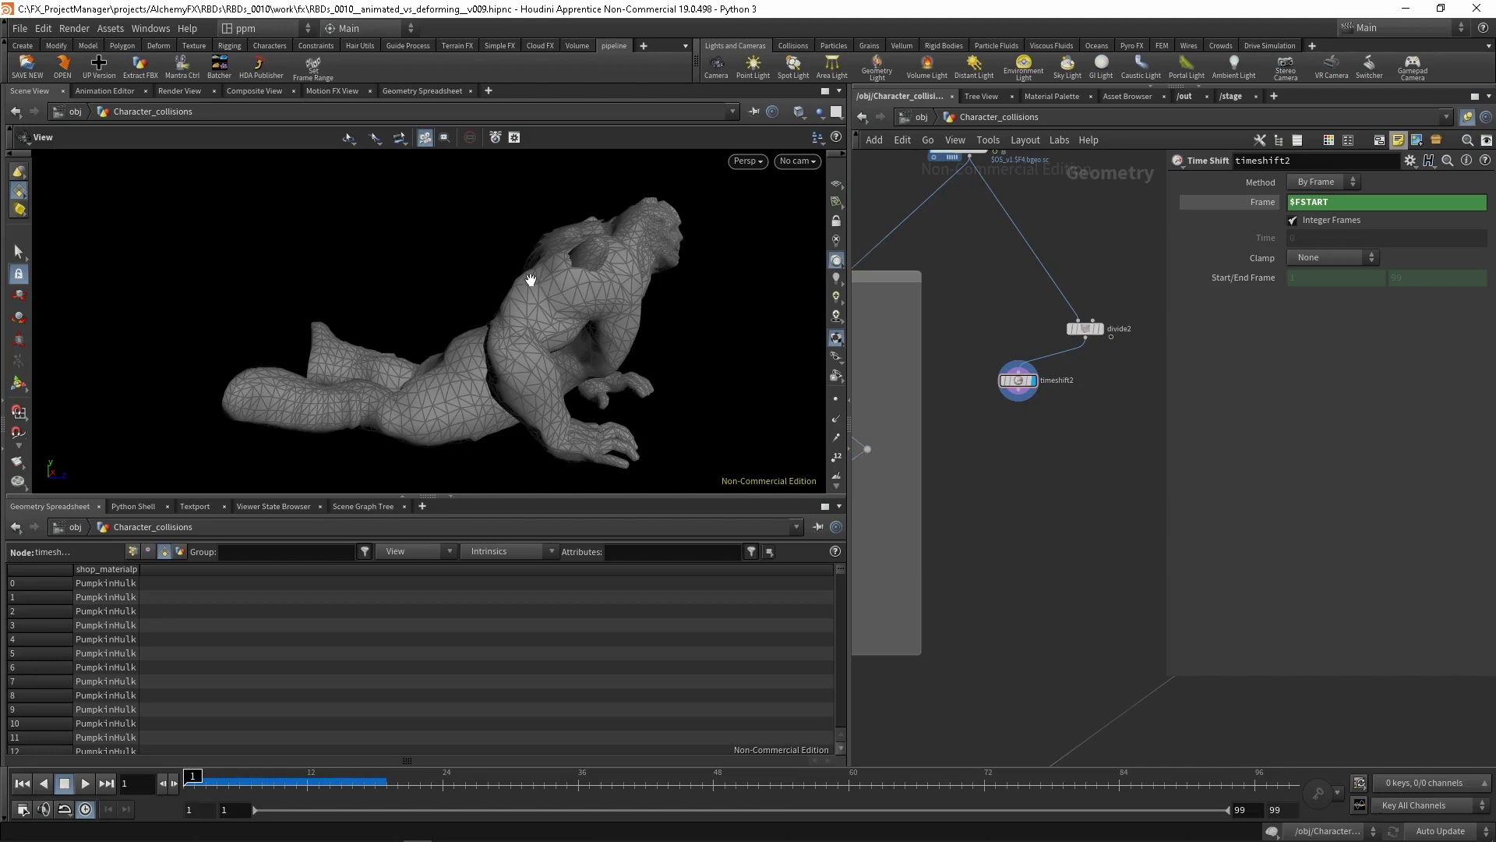
pyautogui.moveTo(933, 399); pyautogui.dragTo(1054, 323, button='middle')
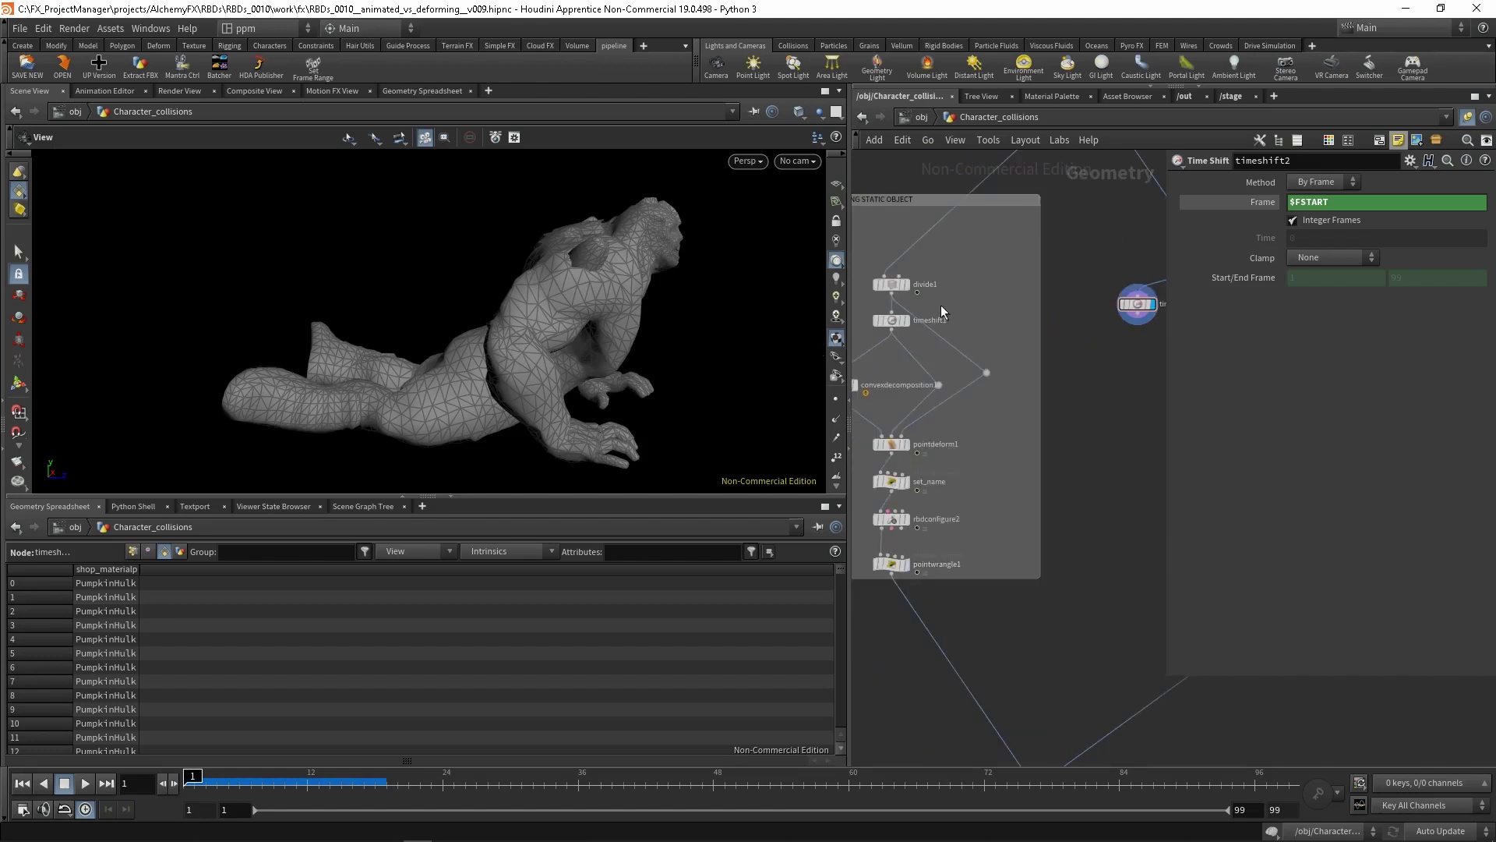
pyautogui.moveTo(1078, 388); pyautogui.dragTo(1001, 435, button='middle')
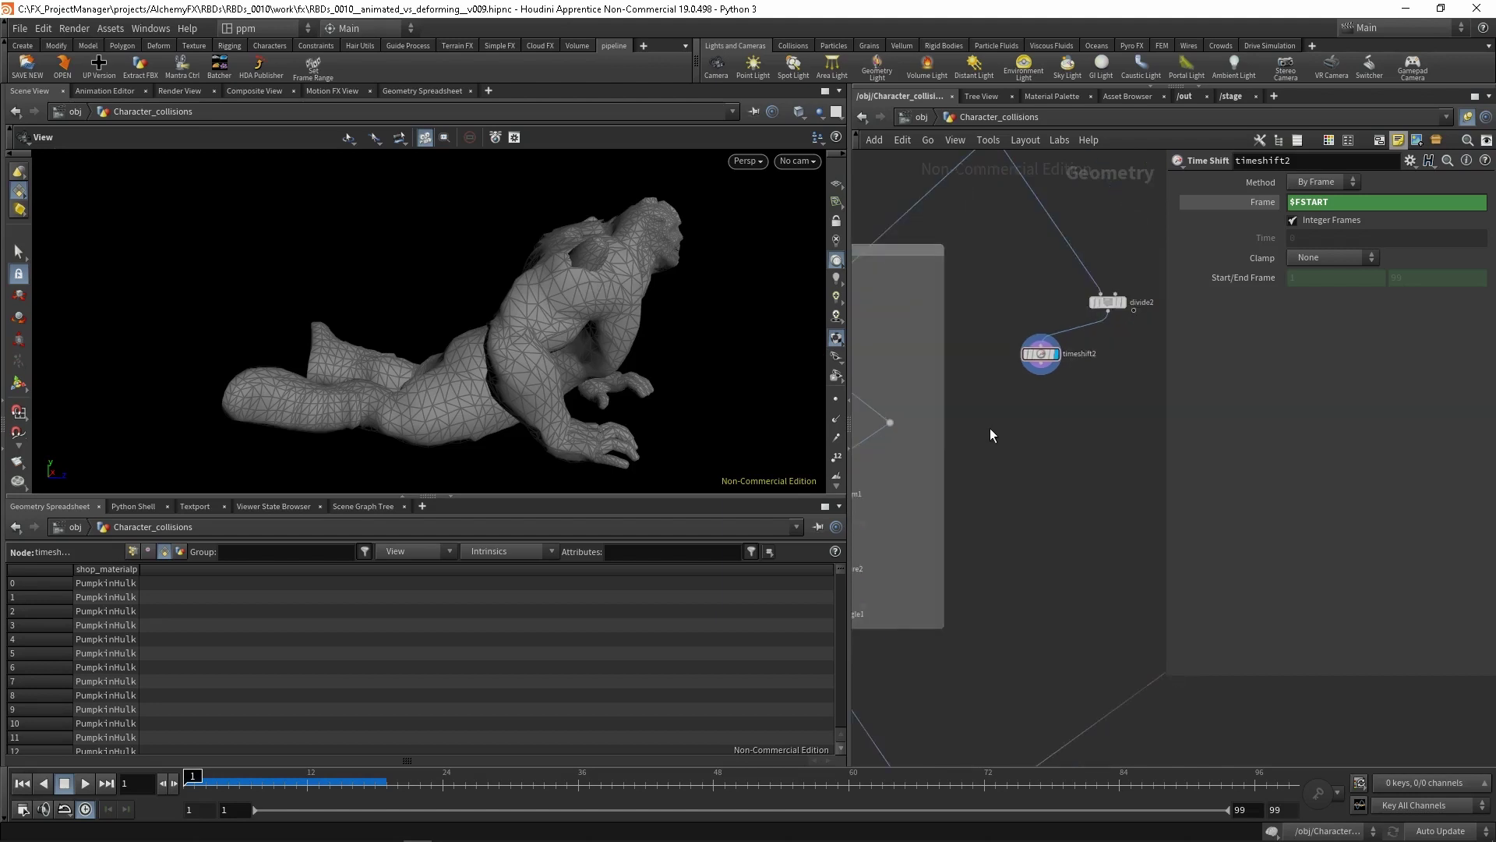
pyautogui.scroll(1, 1029, 405)
# Add scatter1 below timeshift2, scattering 1000 points over the frozen character.
pyautogui.press('Tab')
pyautogui.write('scatter')
pyautogui.press('Return')
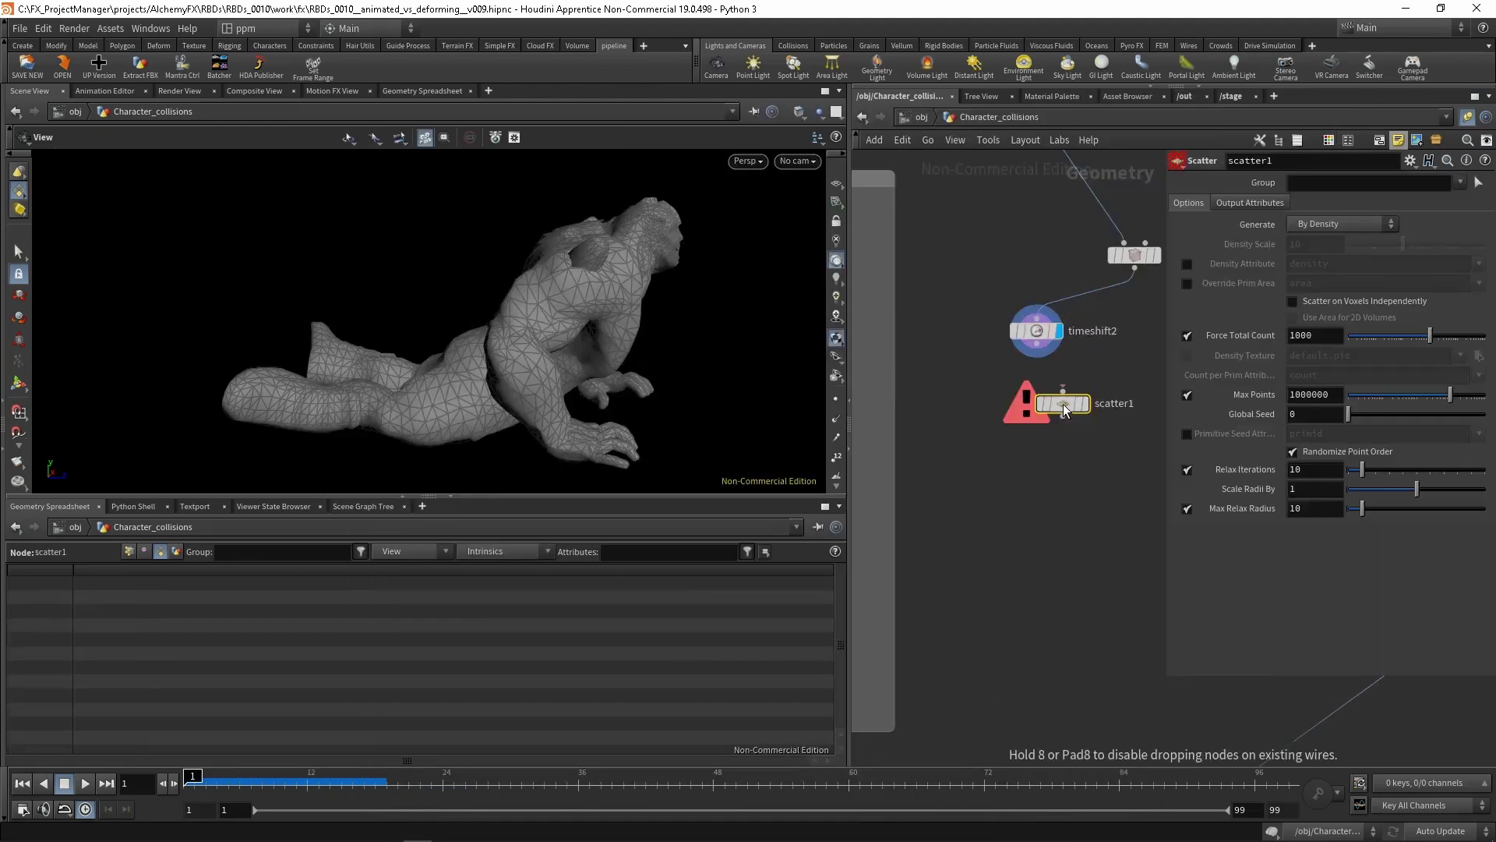
pyautogui.click(1036, 341)
pyautogui.moveTo(1063, 397); pyautogui.dragTo(1037, 390)
pyautogui.click(1074, 392)
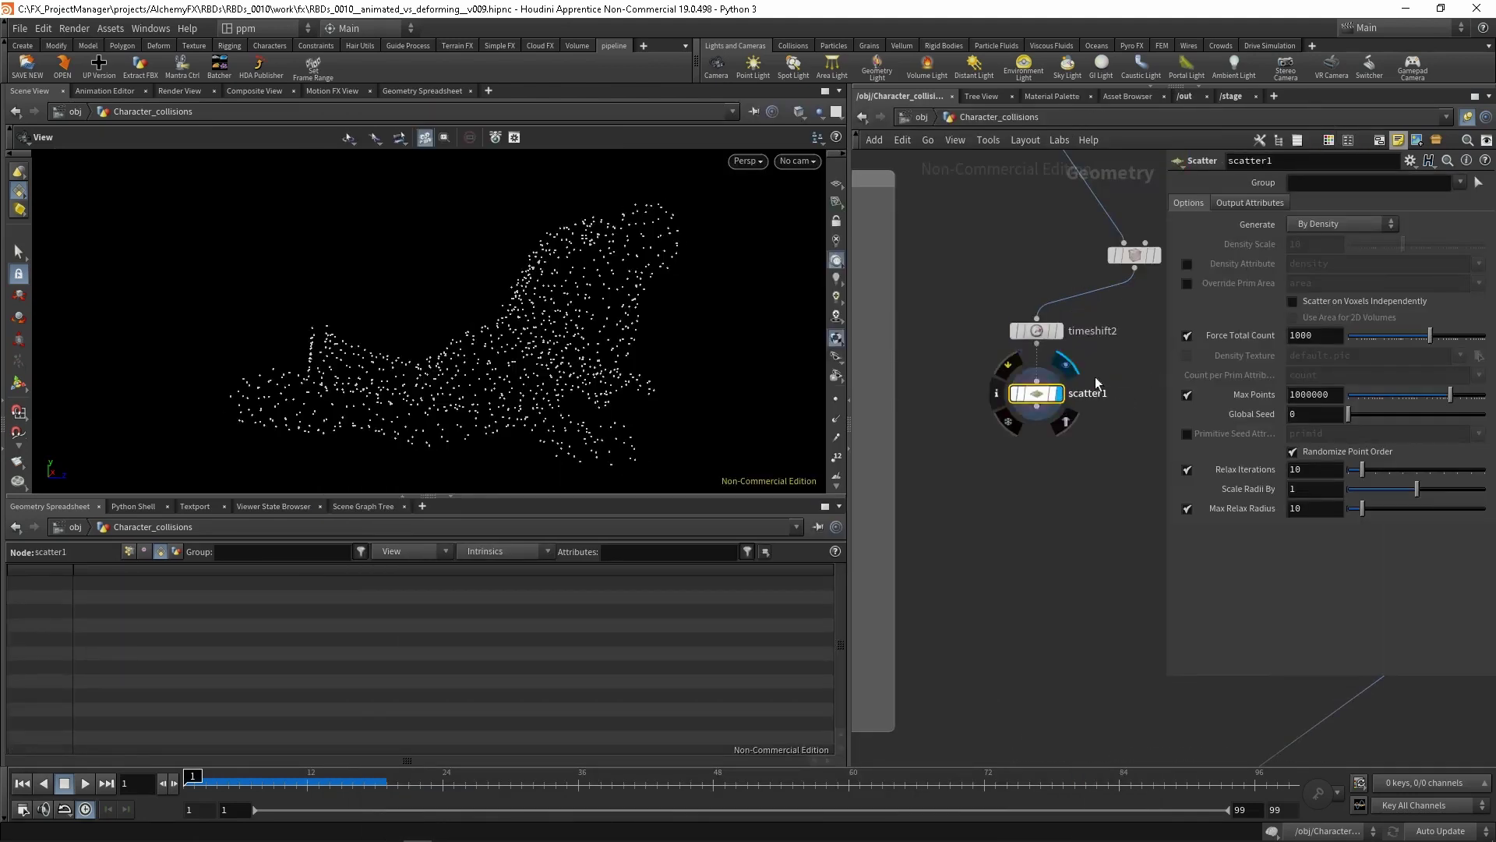
pyautogui.moveTo(678, 367); pyautogui.dragTo(554, 474)
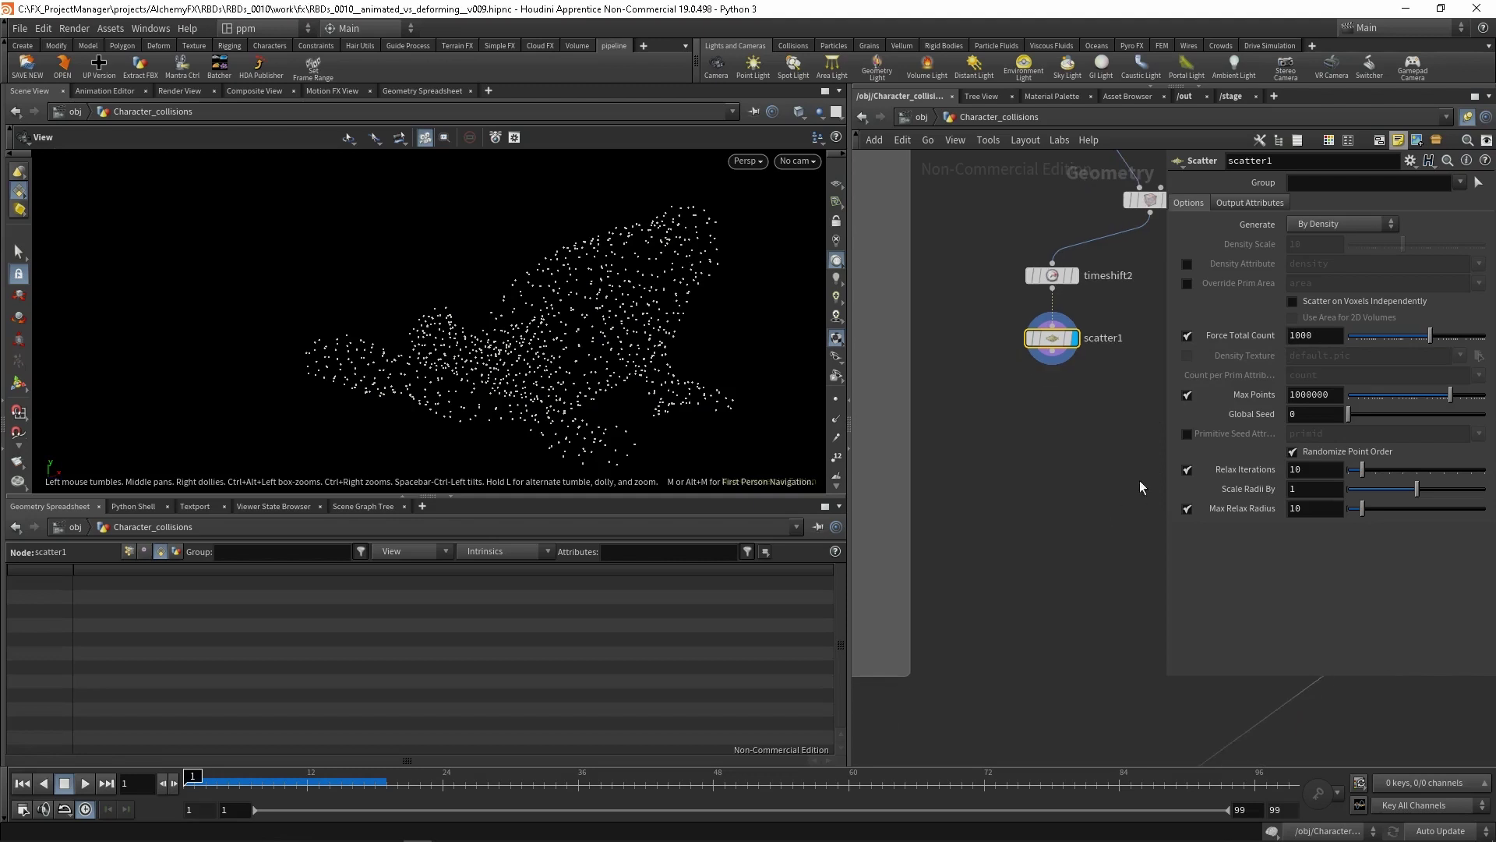
# Add a Copy to Points node below scatter1.
pyautogui.press('Tab')
pyautogui.write('copy')
pyautogui.press('Return')
pyautogui.click(1036, 413)
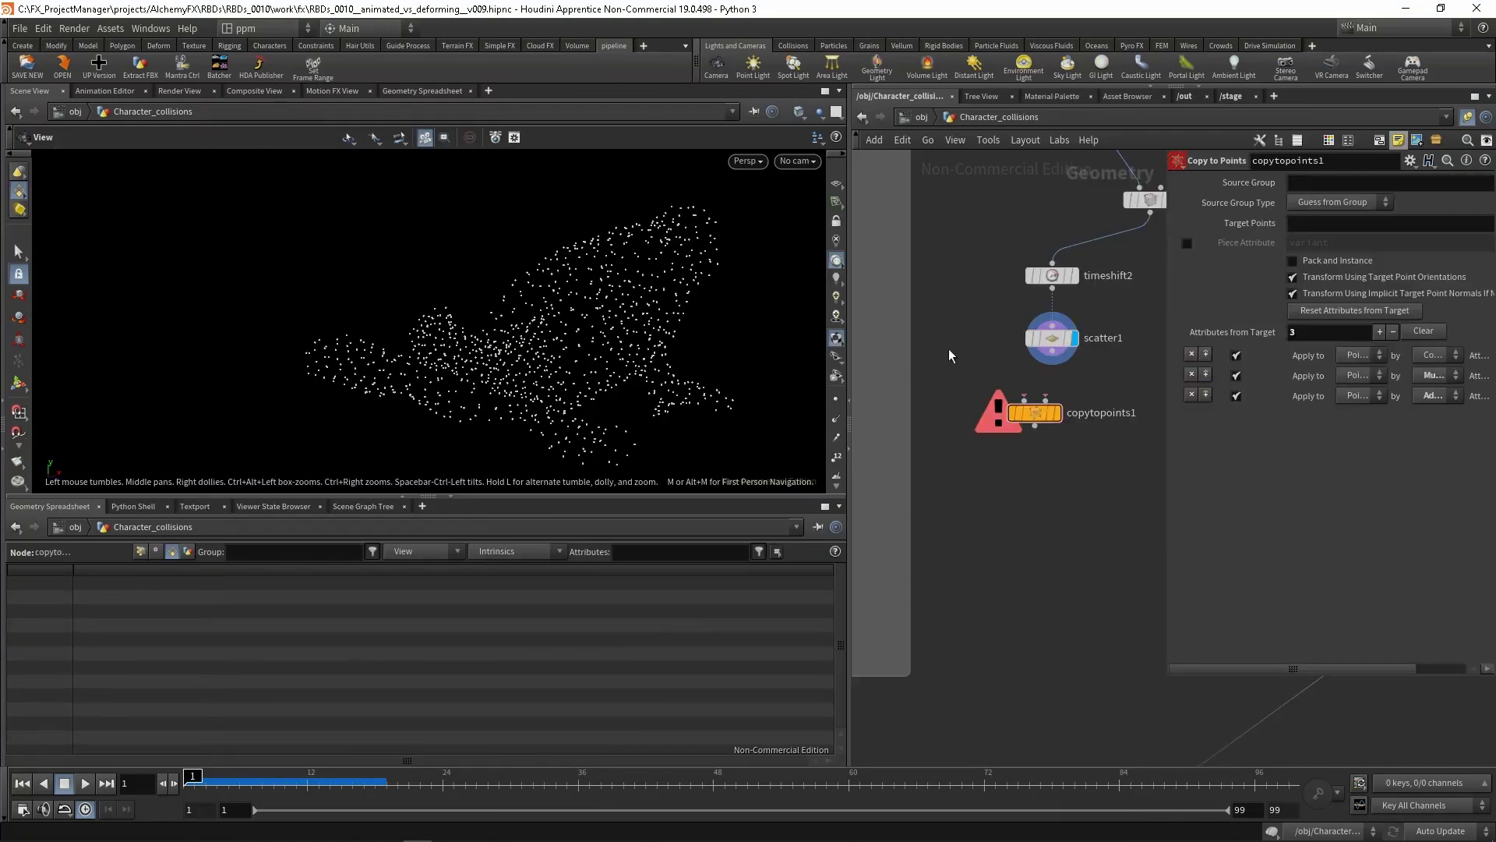
pyautogui.press('Tab')
# Create a Sphere node with Polygon primitive type and Frequency 1.
pyautogui.write('spher')
pyautogui.press('Return')
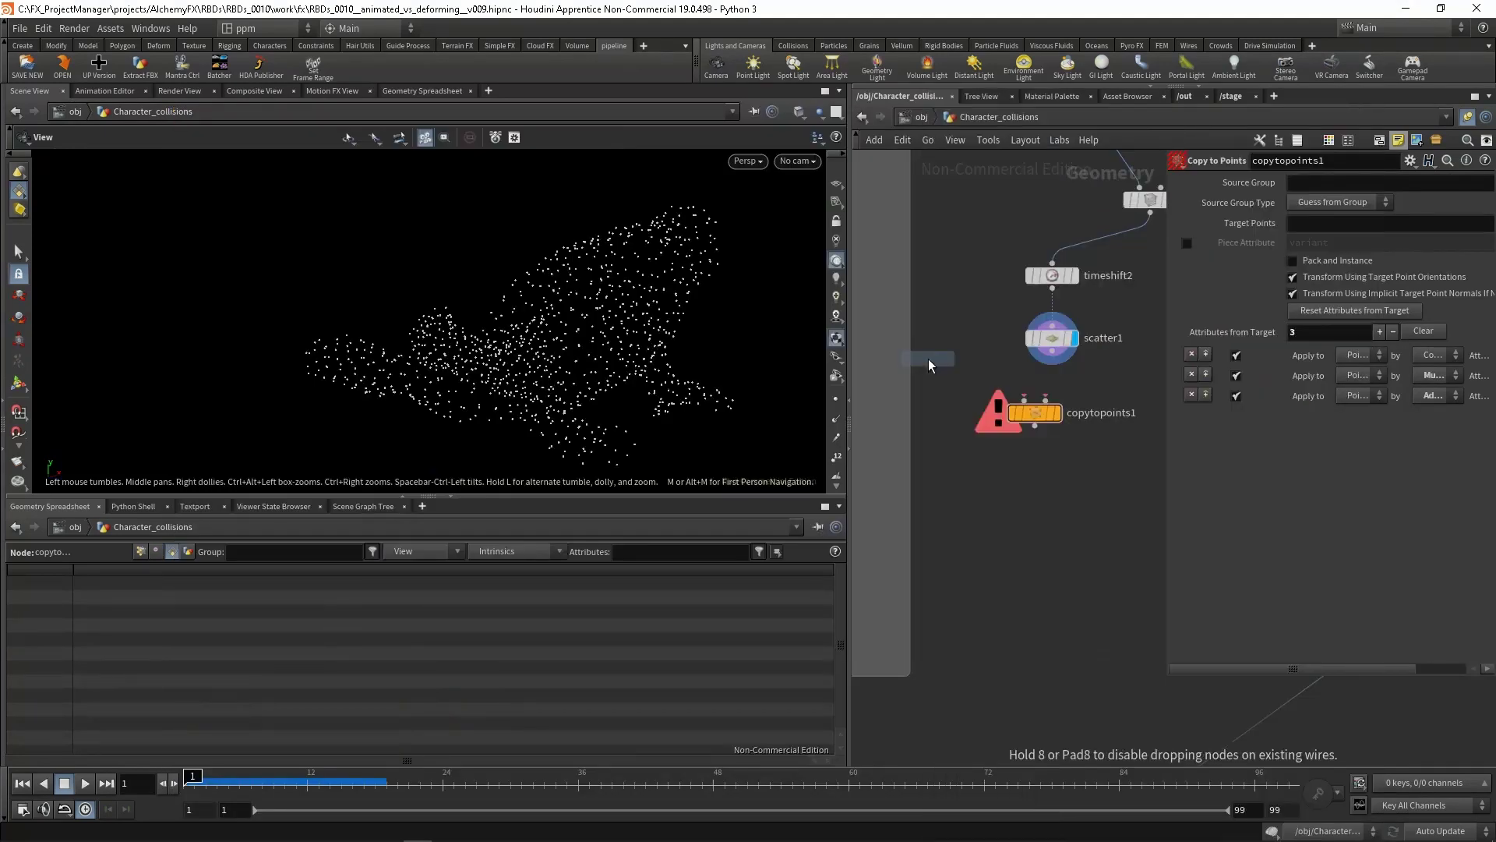
pyautogui.click(963, 349)
pyautogui.click(988, 352)
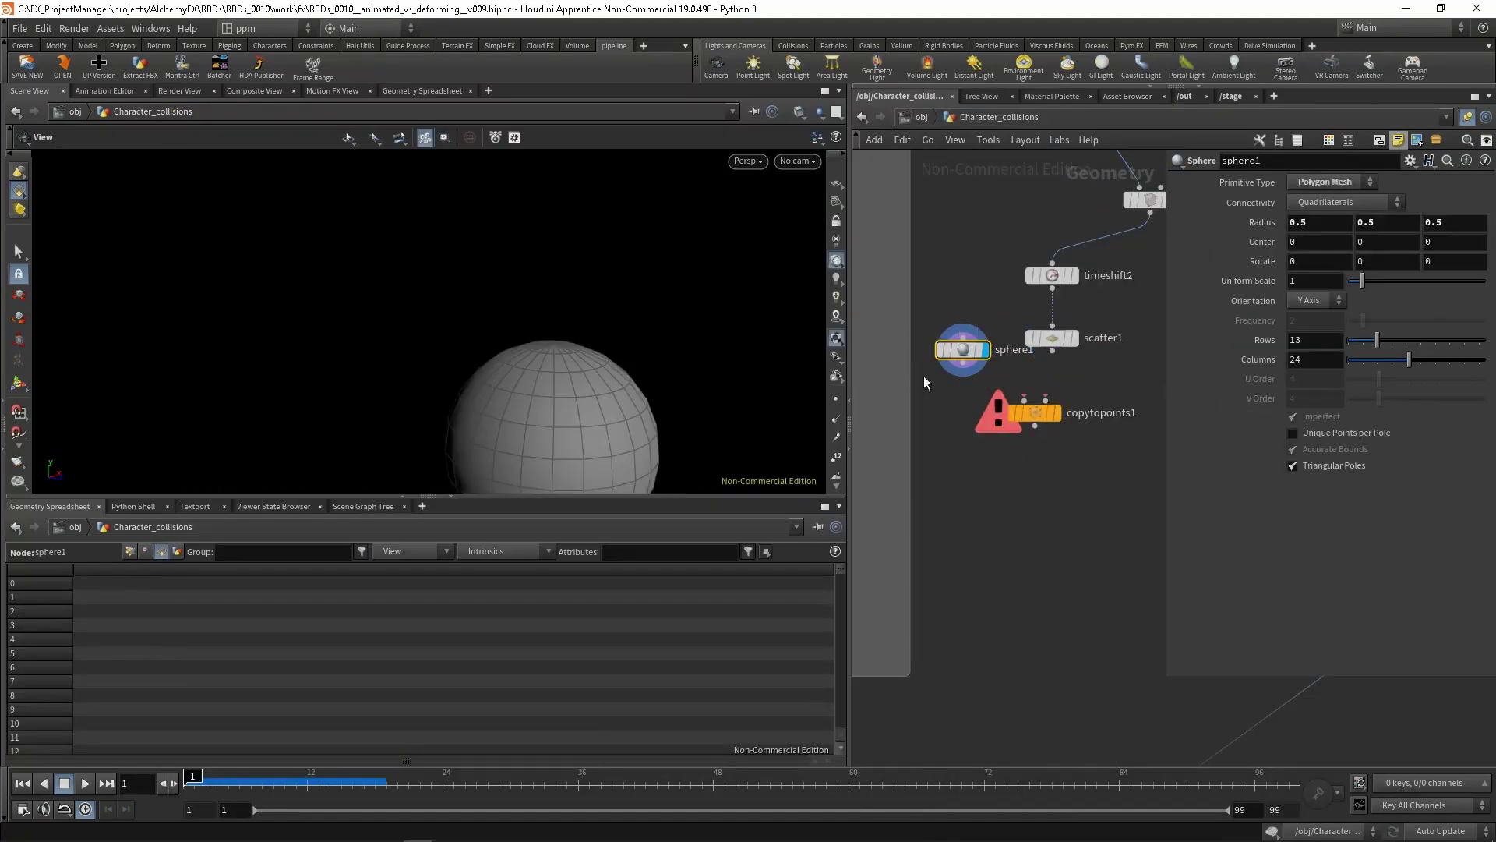
pyautogui.press('h')
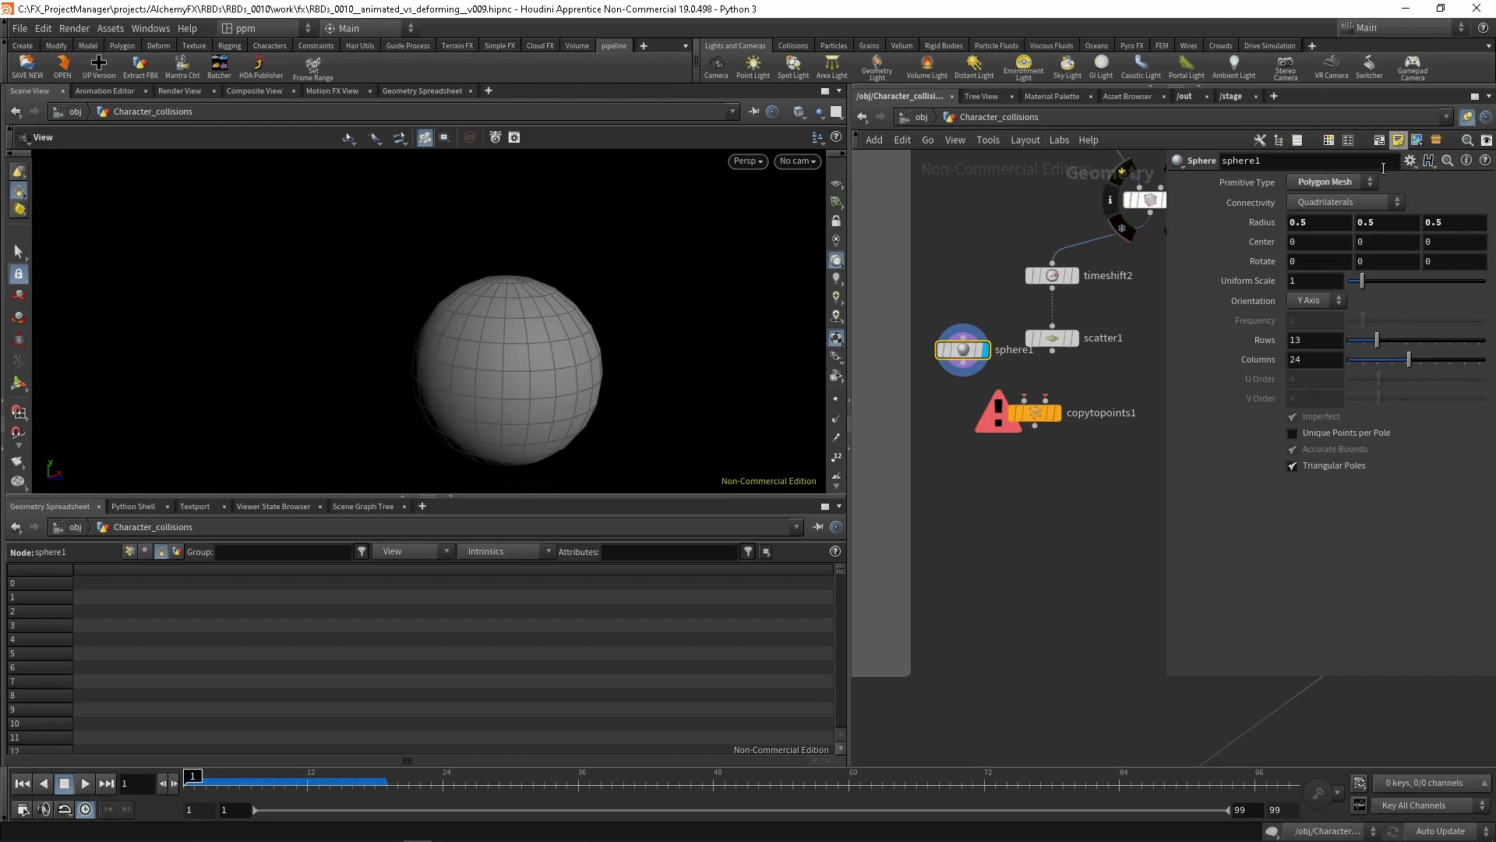
pyautogui.click(1342, 182)
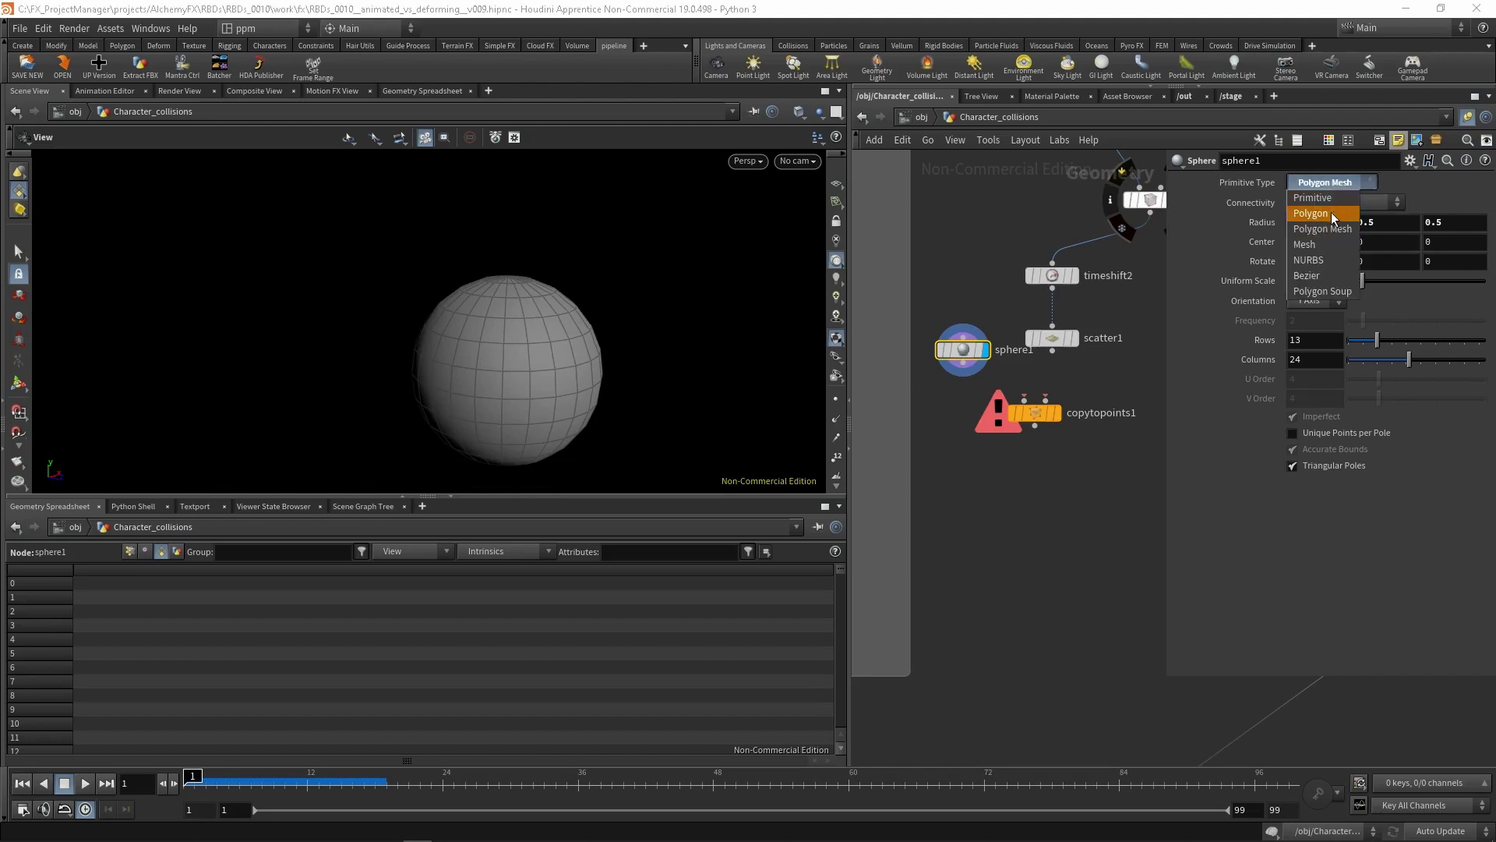
pyautogui.click(1332, 212)
pyautogui.click(1296, 320)
pyautogui.write('1')
pyautogui.press('Return')
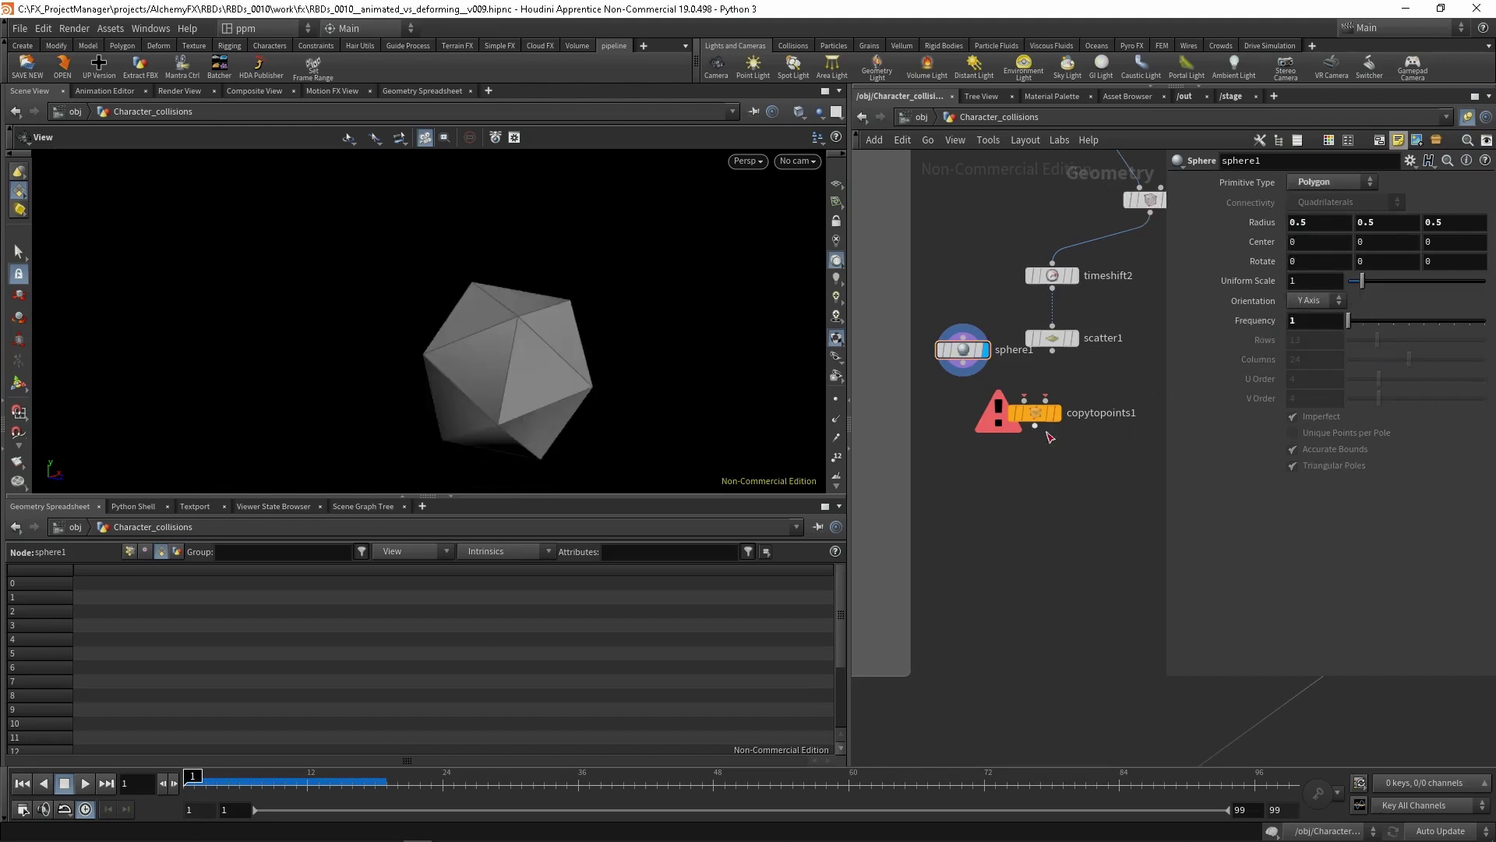
# Copy the sphere onto scatter1's points and set its Uniform Scale to 0.1.
pyautogui.moveTo(1024, 399); pyautogui.dragTo(960, 360)
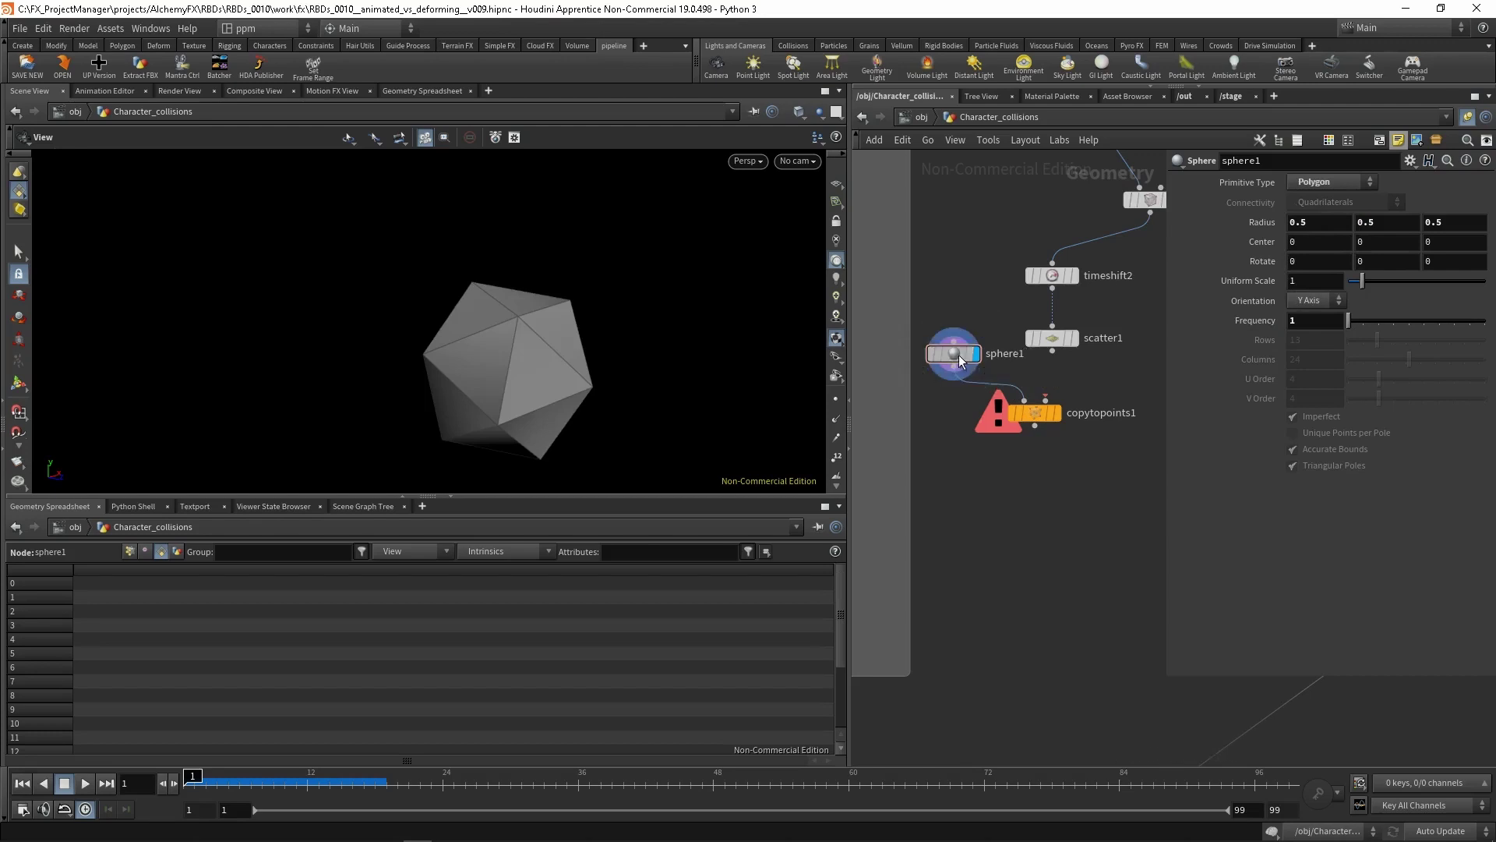
pyautogui.click(1045, 399)
pyautogui.click(1052, 351)
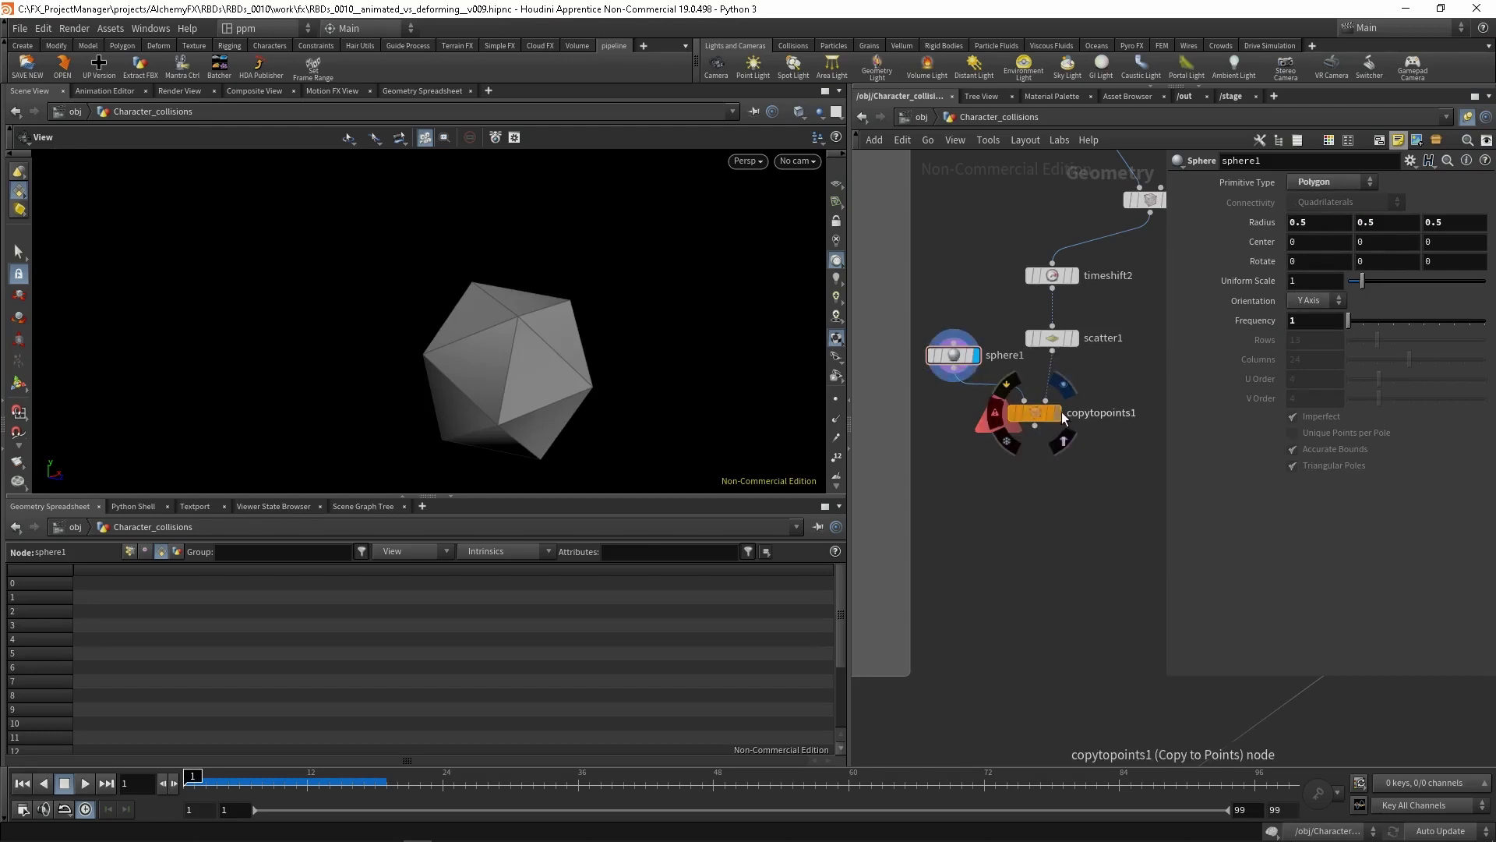
pyautogui.click(1058, 413)
pyautogui.click(1031, 425)
pyautogui.click(959, 358)
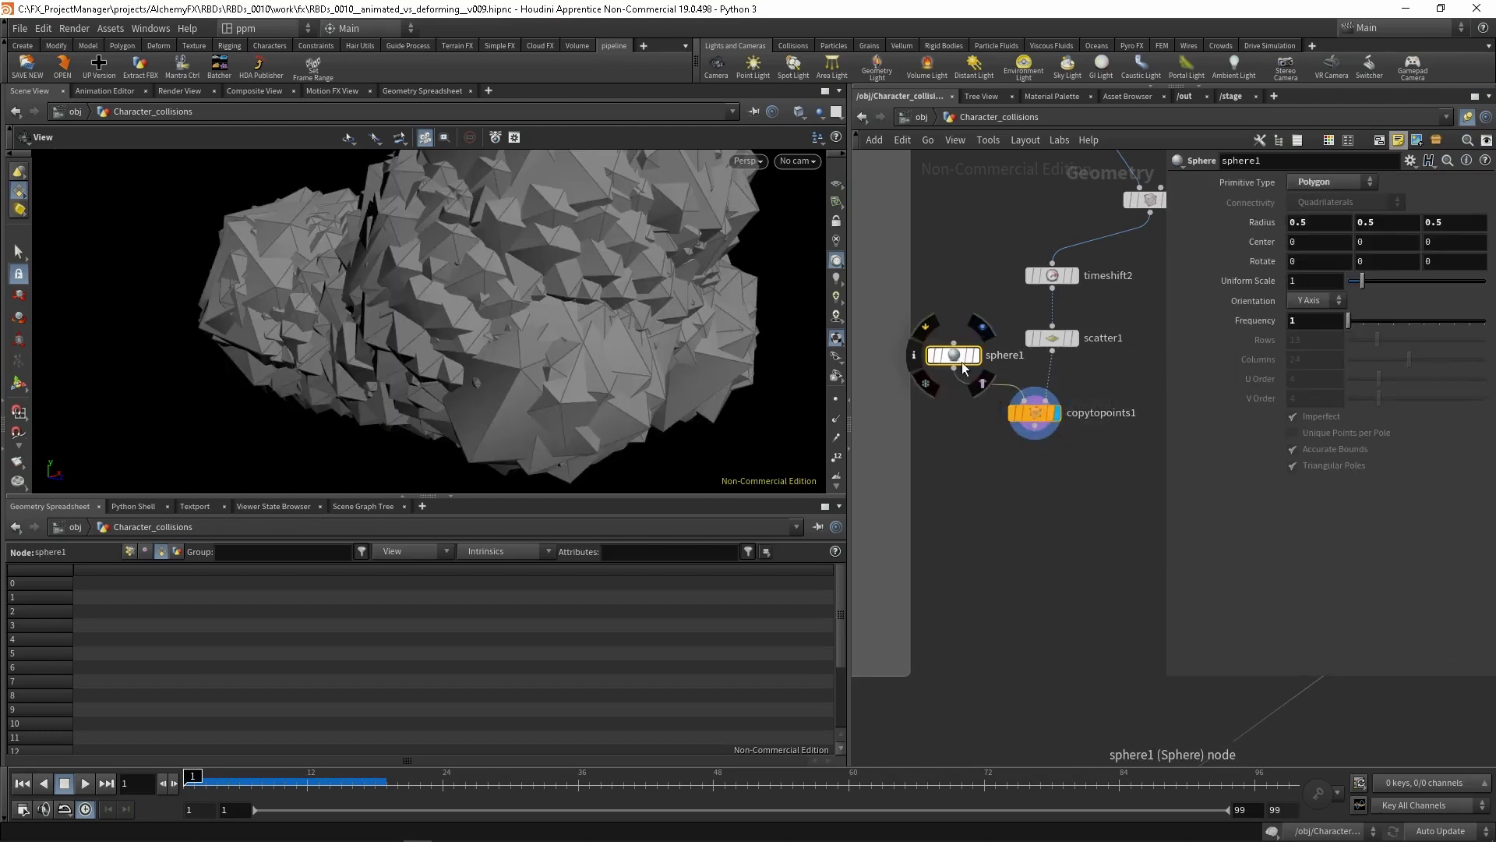
pyautogui.click(1315, 281)
pyautogui.write('0.1')
pyautogui.press('Return')
pyautogui.moveTo(642, 325); pyautogui.dragTo(740, 331)
pyautogui.moveTo(573, 269); pyautogui.dragTo(589, 309)
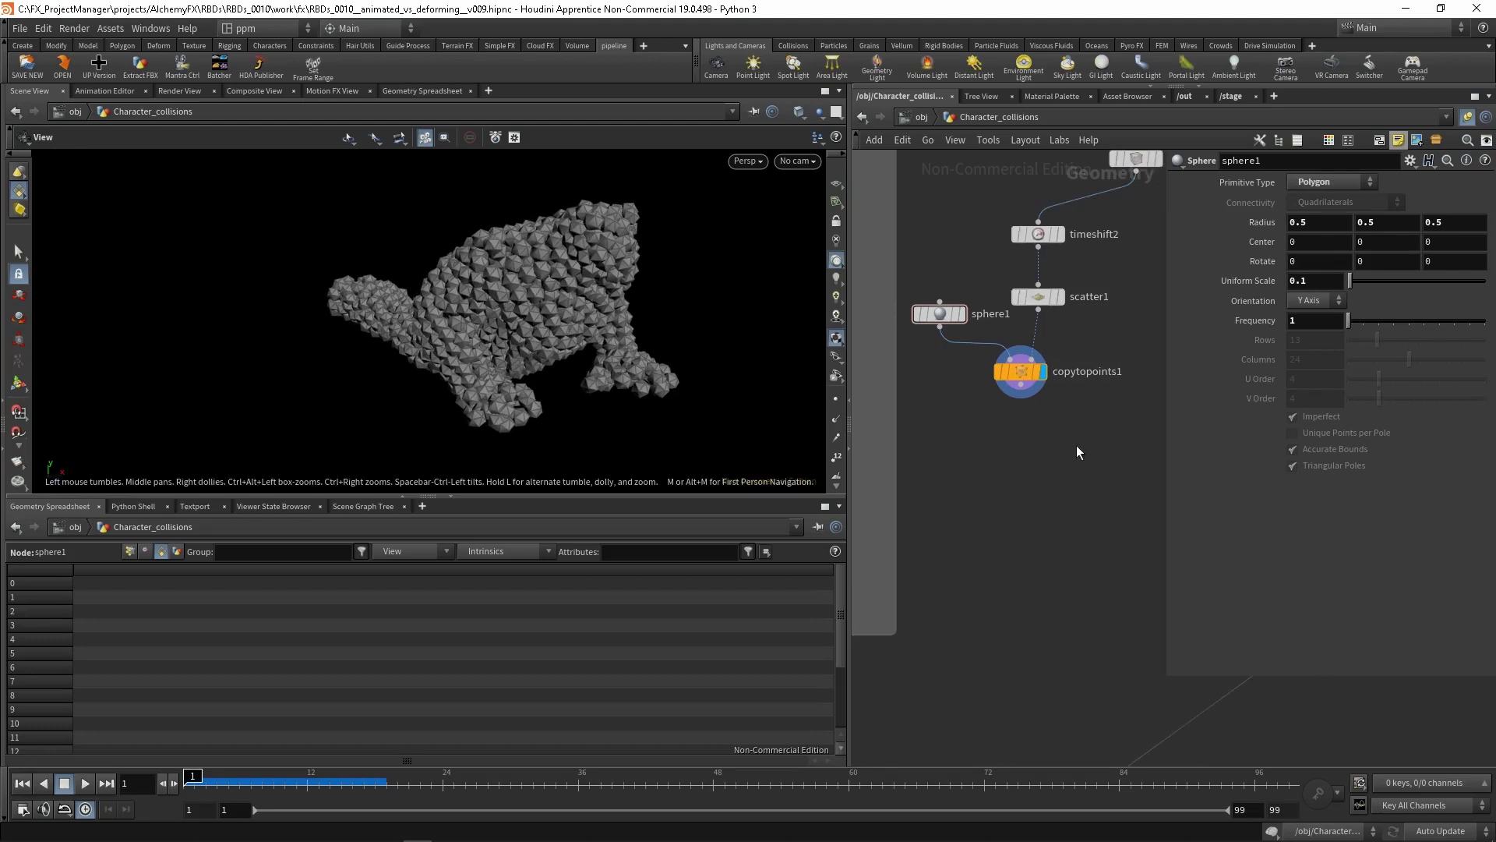
# Add an RBD Configure node below copytopoints1.
pyautogui.press('Tab')
pyautogui.write('RBD Con')
pyautogui.press('Return')
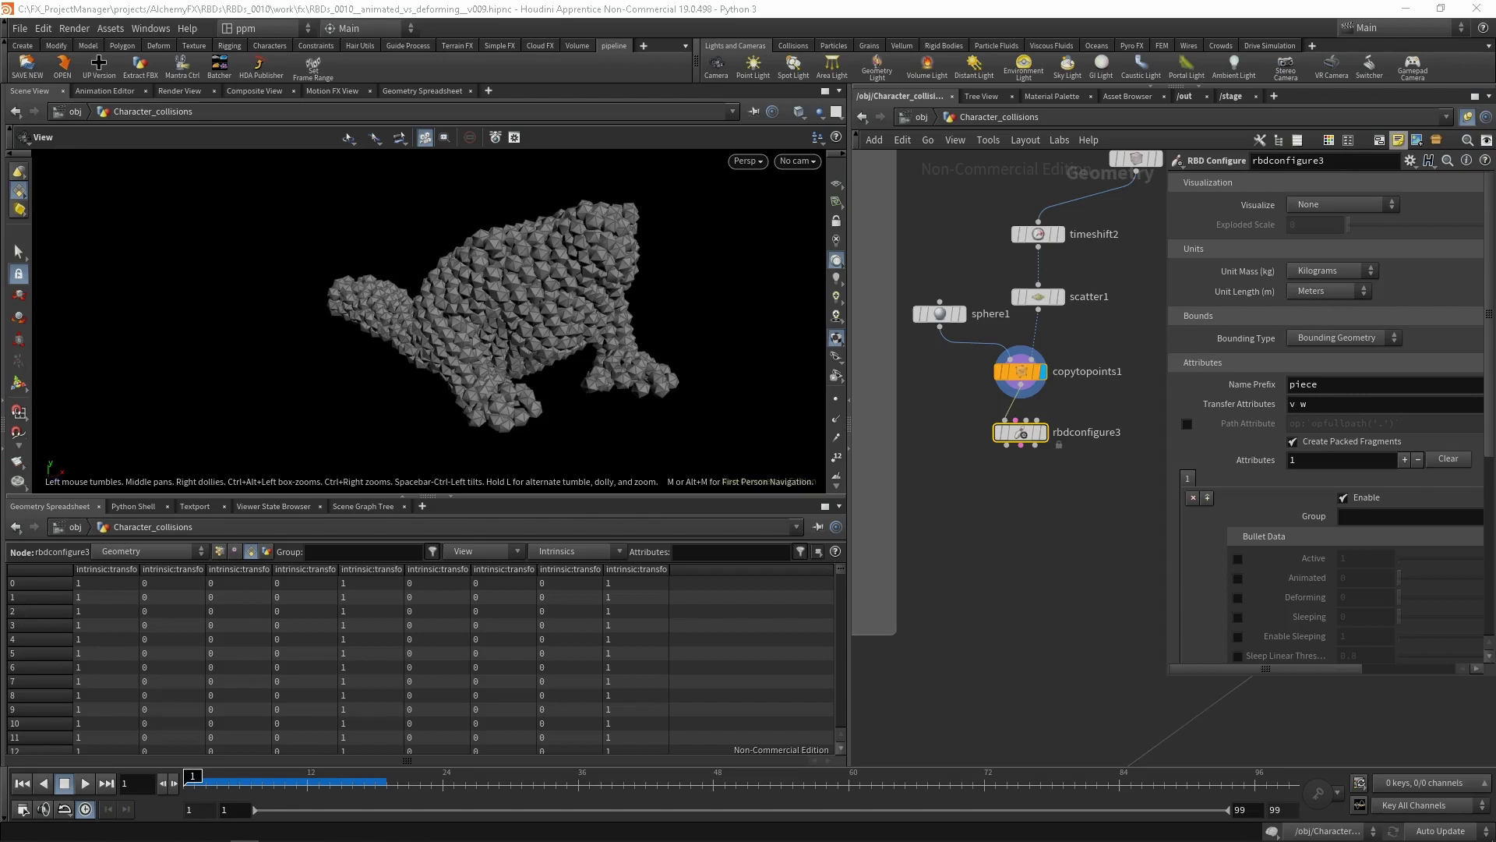
# Display rbdconfigure3, set its name prefix to spheres_, and review pointwrangle1's code.
pyautogui.click(1052, 437)
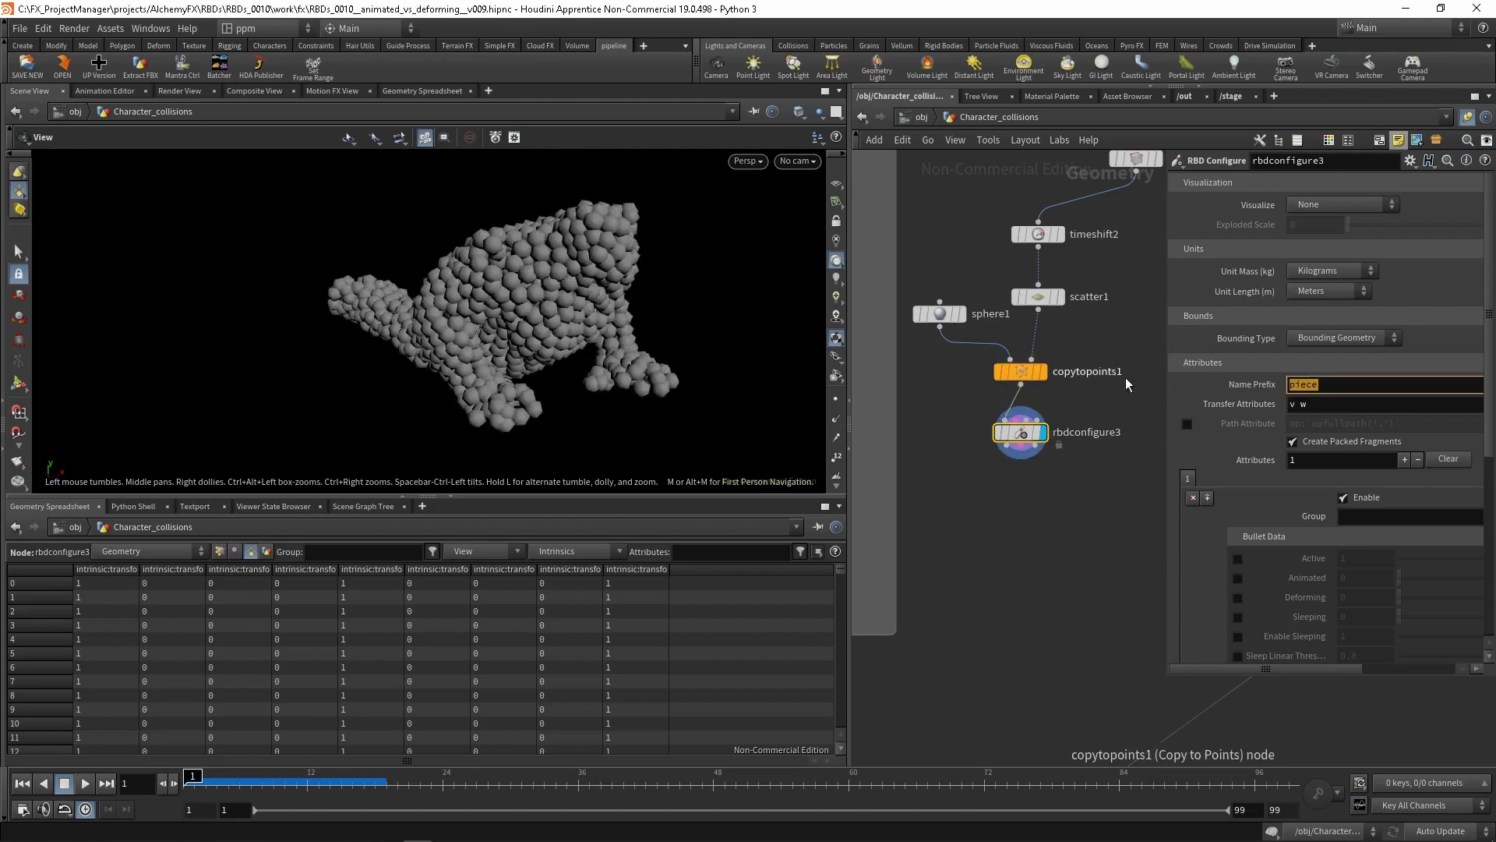
pyautogui.write('spheres_')
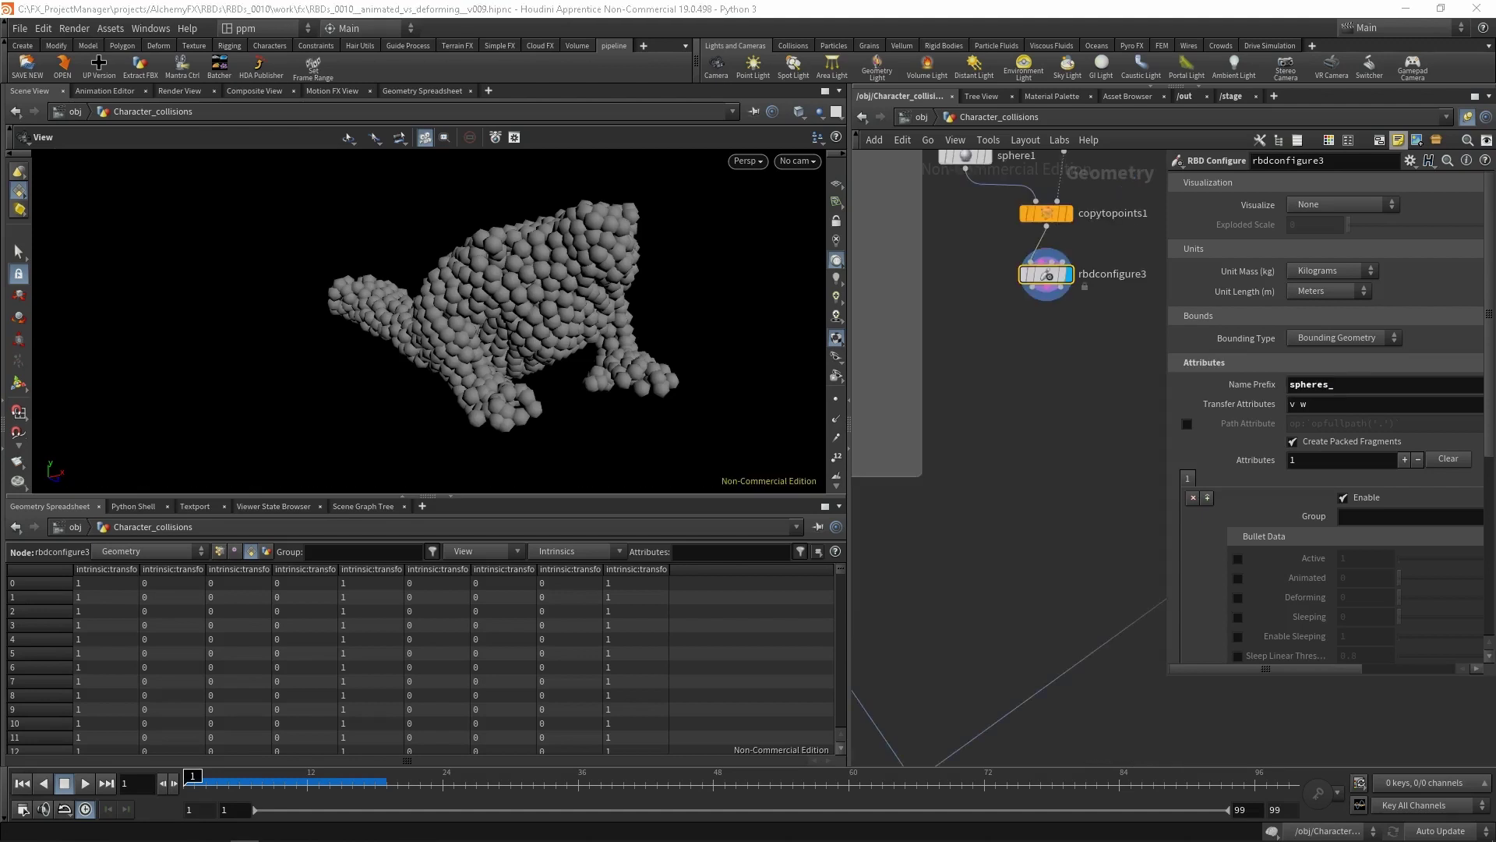
pyautogui.moveTo(995, 386); pyautogui.dragTo(1161, 390, button='middle')
pyautogui.click(885, 460)
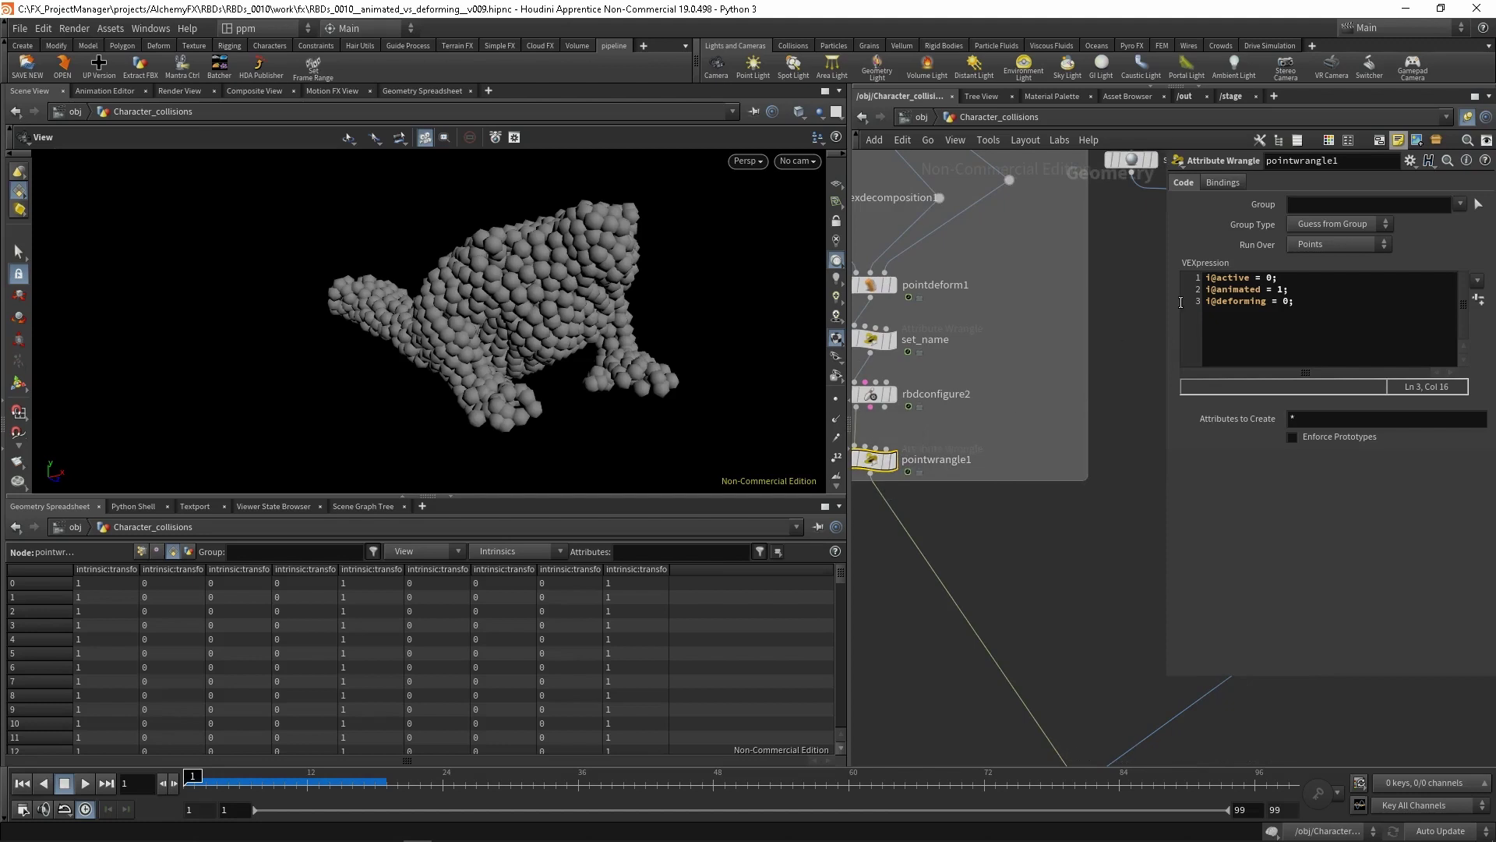
pyautogui.doubleClick(1282, 290)
pyautogui.doubleClick(1286, 302)
# Paste a copy of pointwrangle1 under rbdconfigure3, changing it to animated 1 and deforming 0.
pyautogui.click(874, 460)
pyautogui.hotkey('ctrl', 'c')
pyautogui.moveTo(1049, 513); pyautogui.dragTo(994, 535, button='middle')
pyautogui.scroll(3, 1051, 430)
pyautogui.hotkey('ctrl', 'v')
pyautogui.moveTo(1046, 328); pyautogui.dragTo(1094, 274)
pyautogui.moveTo(1069, 347); pyautogui.dragTo(1097, 338)
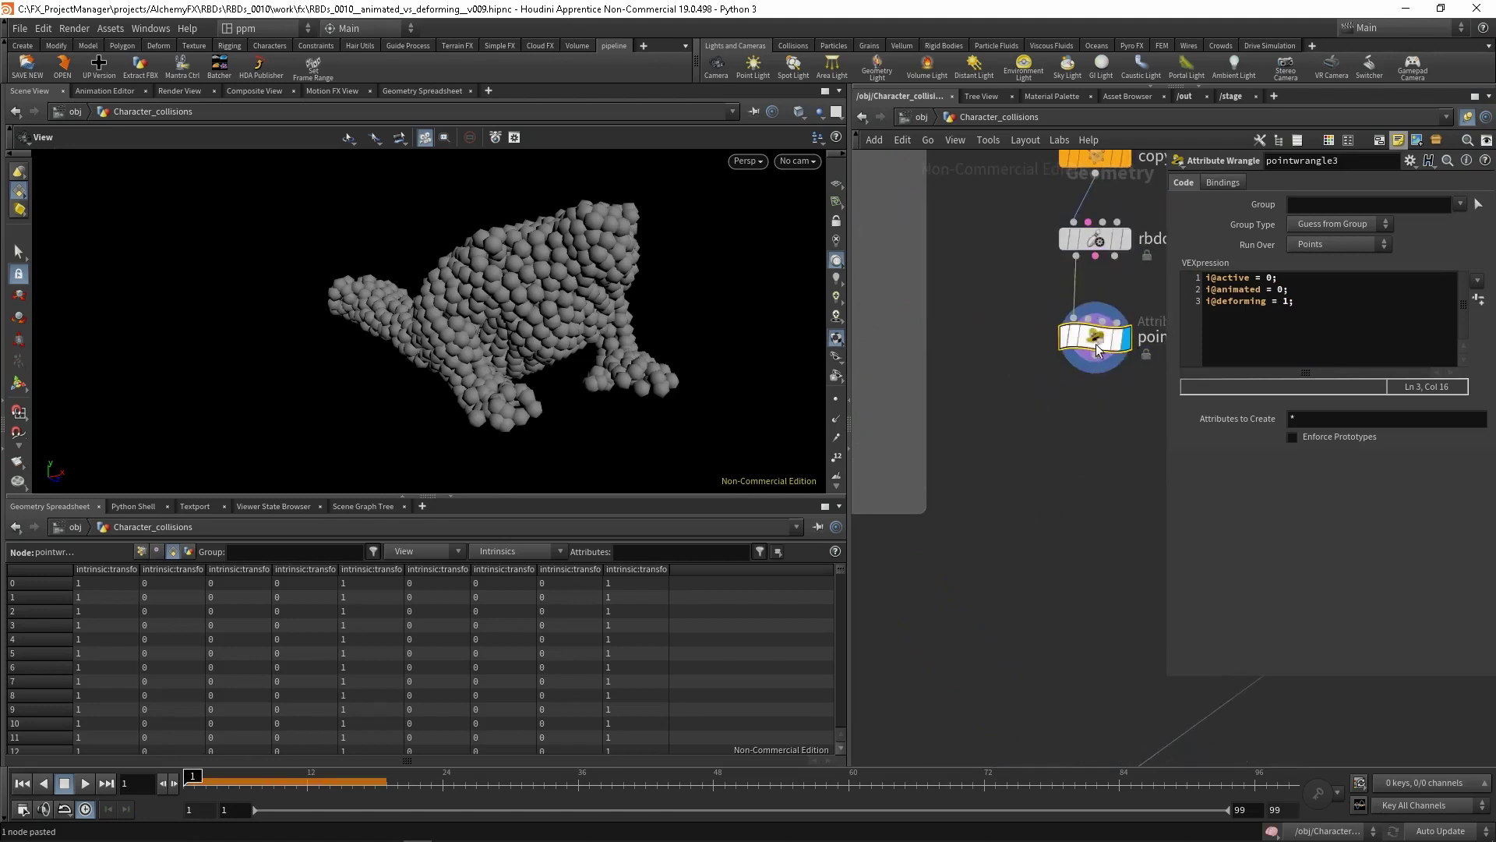
pyautogui.click(1282, 290)
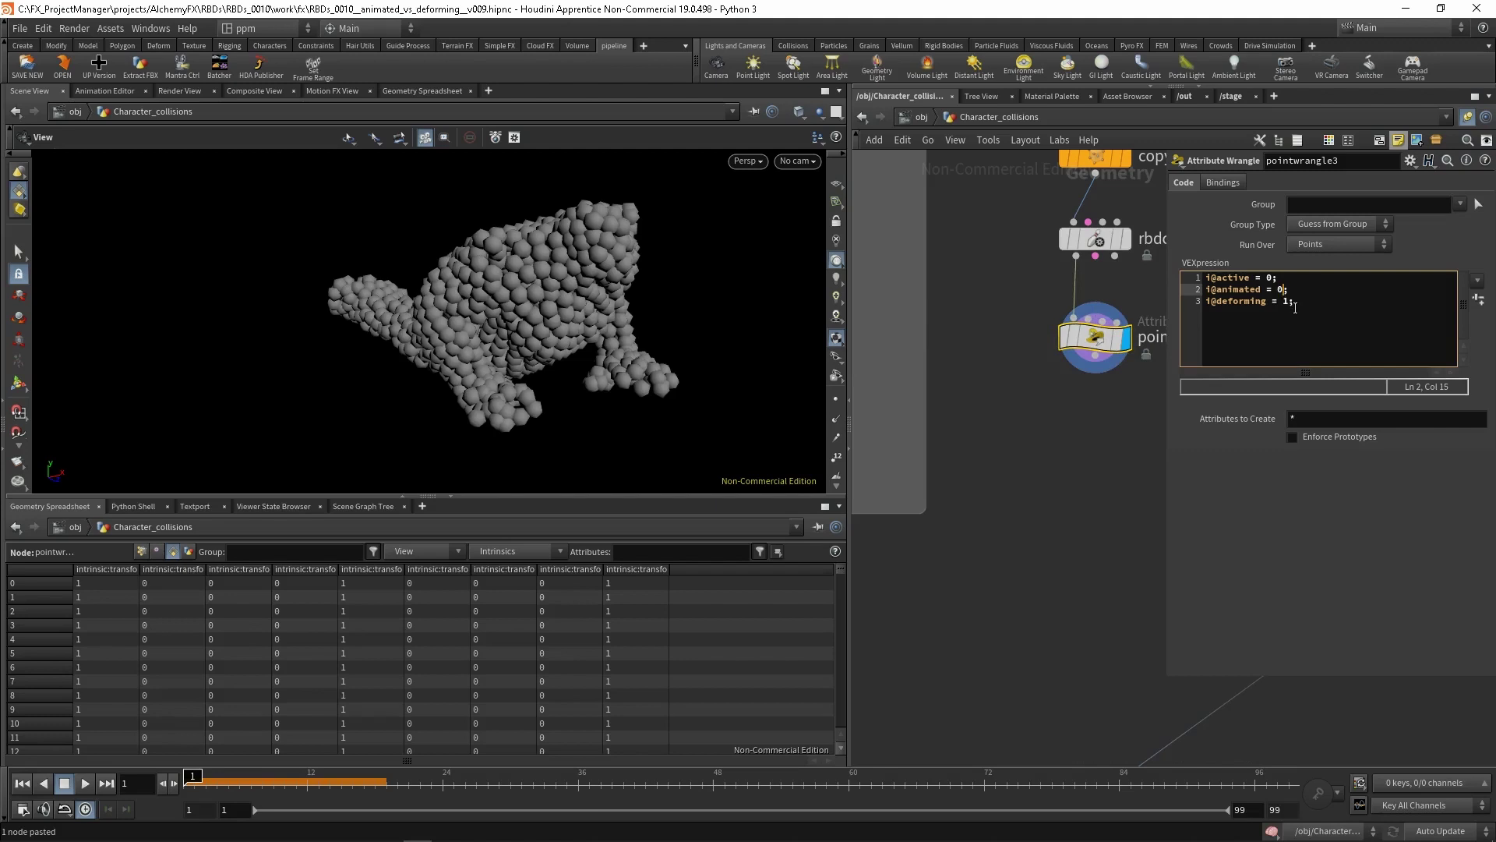
pyautogui.write('1')
pyautogui.press('Down')
pyautogui.write('= 0')
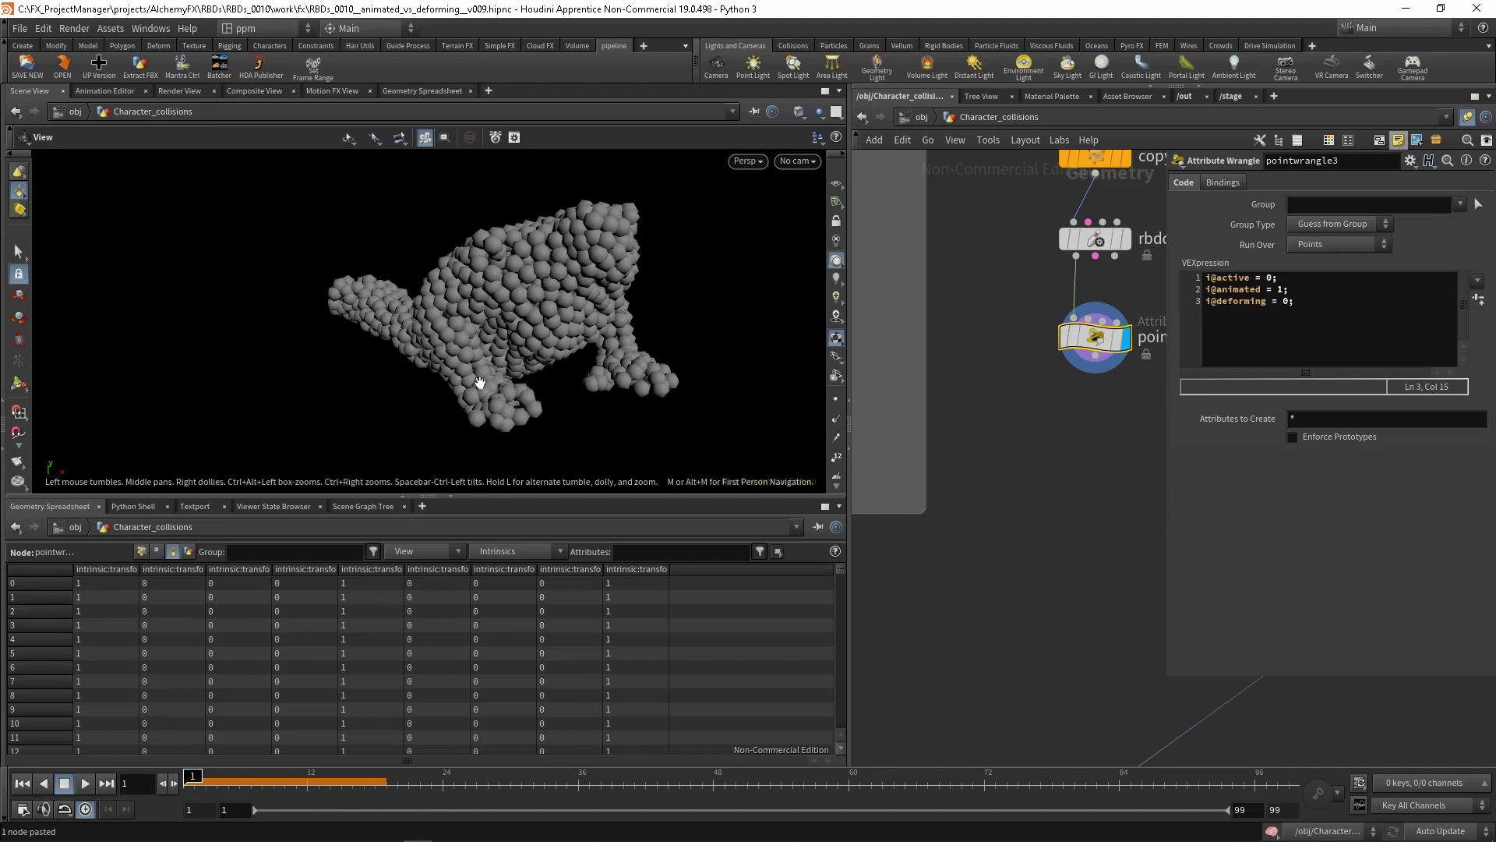
# Add a Point Deform node below pointwrangle3.
pyautogui.press('Tab')
pyautogui.write('pointdeform')
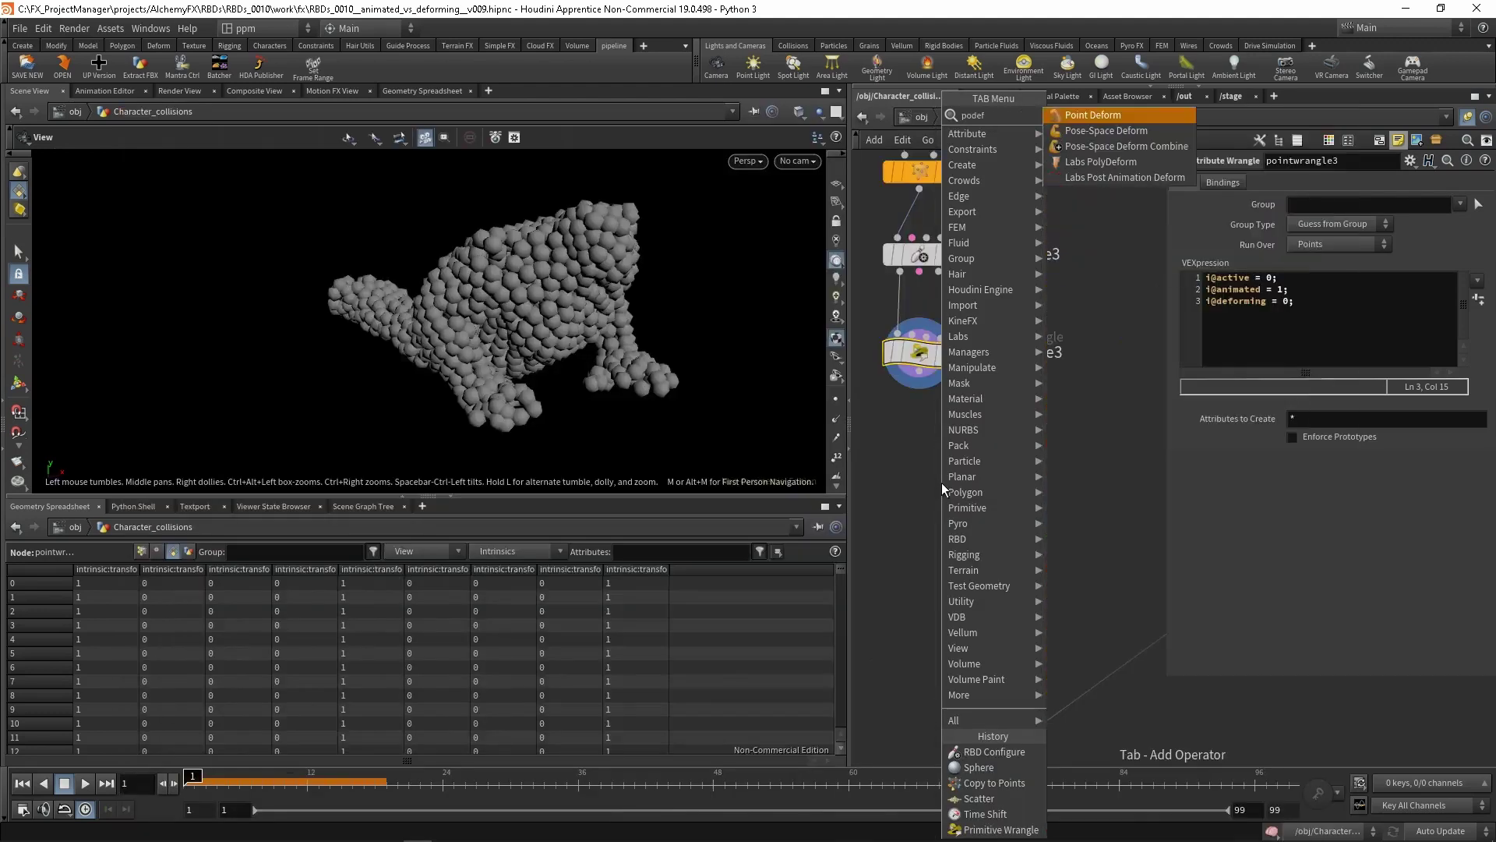
pyautogui.press('Return')
# Wire pointdeform2's second input to timeshift2 and its third input to divide2.
pyautogui.scroll(-2, 920, 465)
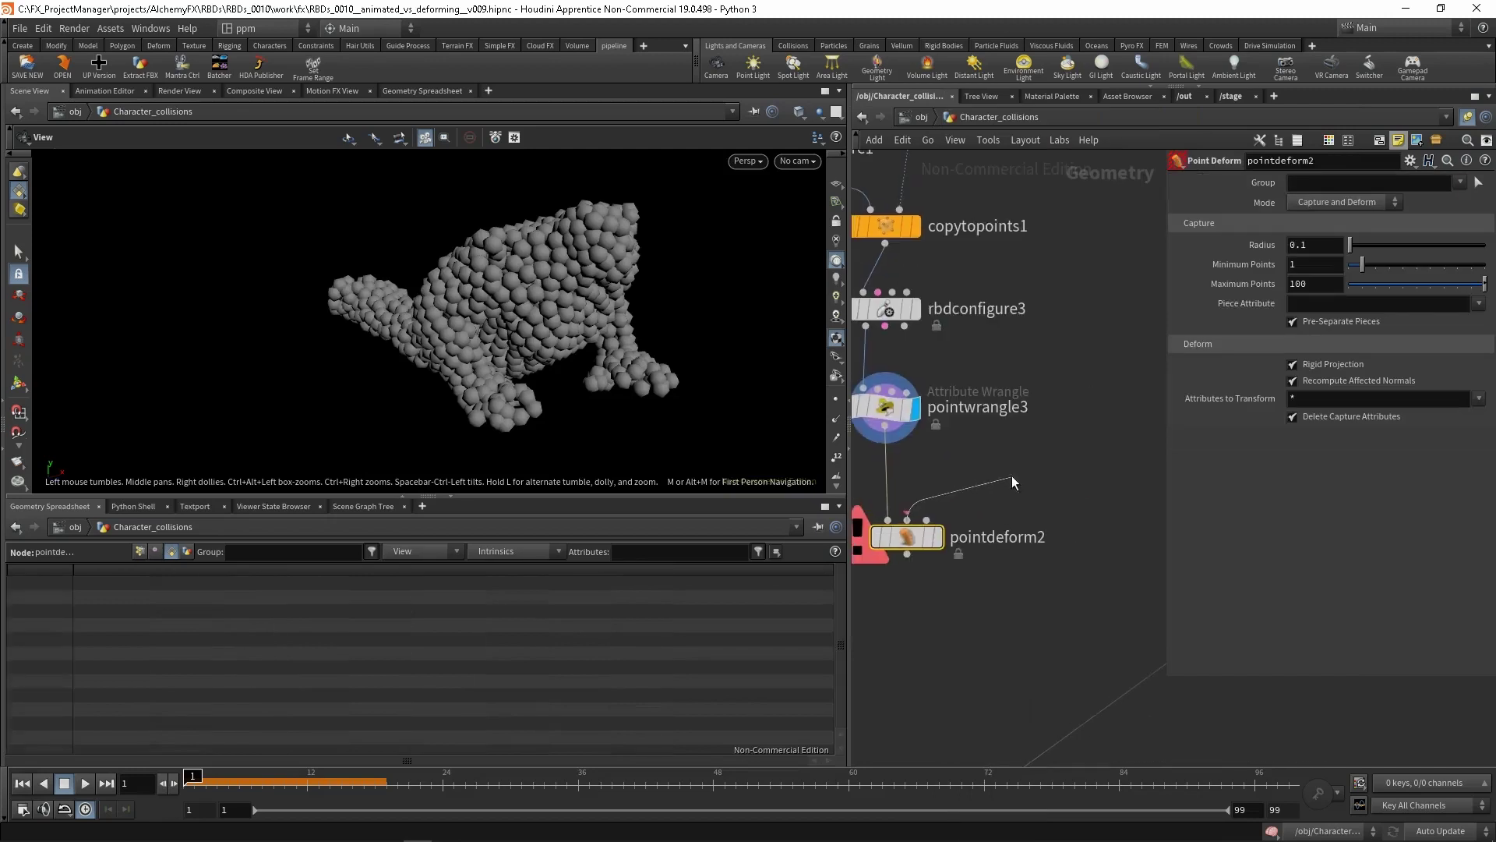
pyautogui.moveTo(937, 473); pyautogui.dragTo(988, 257)
pyautogui.keyDown('alt'); pyautogui.click(1052, 289); pyautogui.keyUp('alt')
pyautogui.click(946, 252)
pyautogui.click(962, 622)
pyautogui.keyDown('alt'); pyautogui.click(1099, 559); pyautogui.keyUp('alt')
pyautogui.keyDown('alt'); pyautogui.click(1091, 352); pyautogui.keyUp('alt')
pyautogui.click(1005, 260)
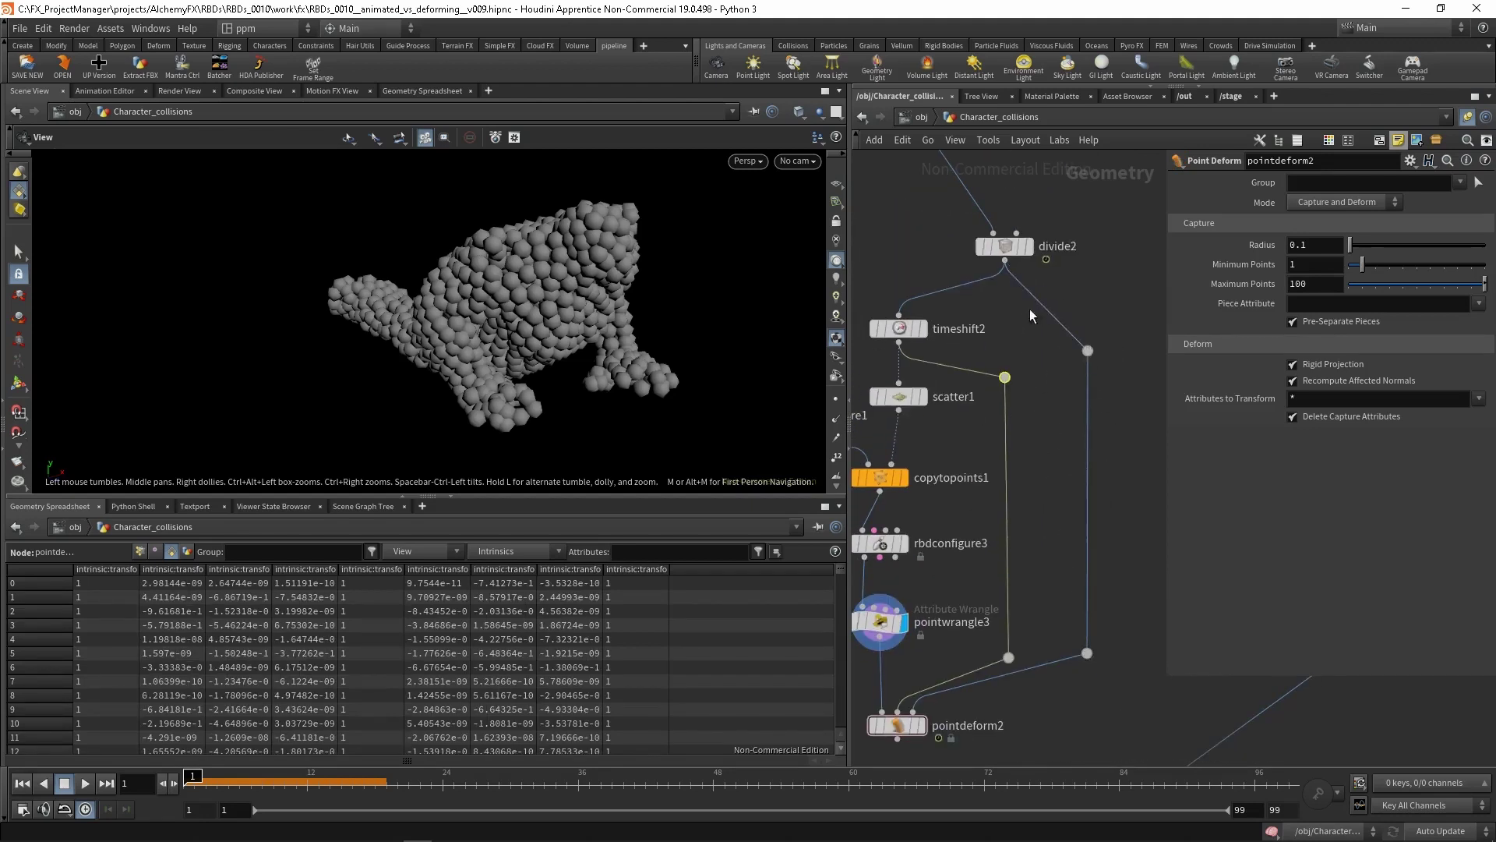
pyautogui.moveTo(1030, 309); pyautogui.dragTo(1040, 170, button='middle')
# Display pointdeform2 and scrub the timeline to check the deforming spheres, ending on frame 1.
pyautogui.click(921, 725)
pyautogui.click(465, 777)
pyautogui.moveTo(494, 758)
pyautogui.mouseDown()
pyautogui.moveTo(646, 760)
pyautogui.moveTo(225, 760)
pyautogui.moveTo(375, 760)
pyautogui.mouseUp()
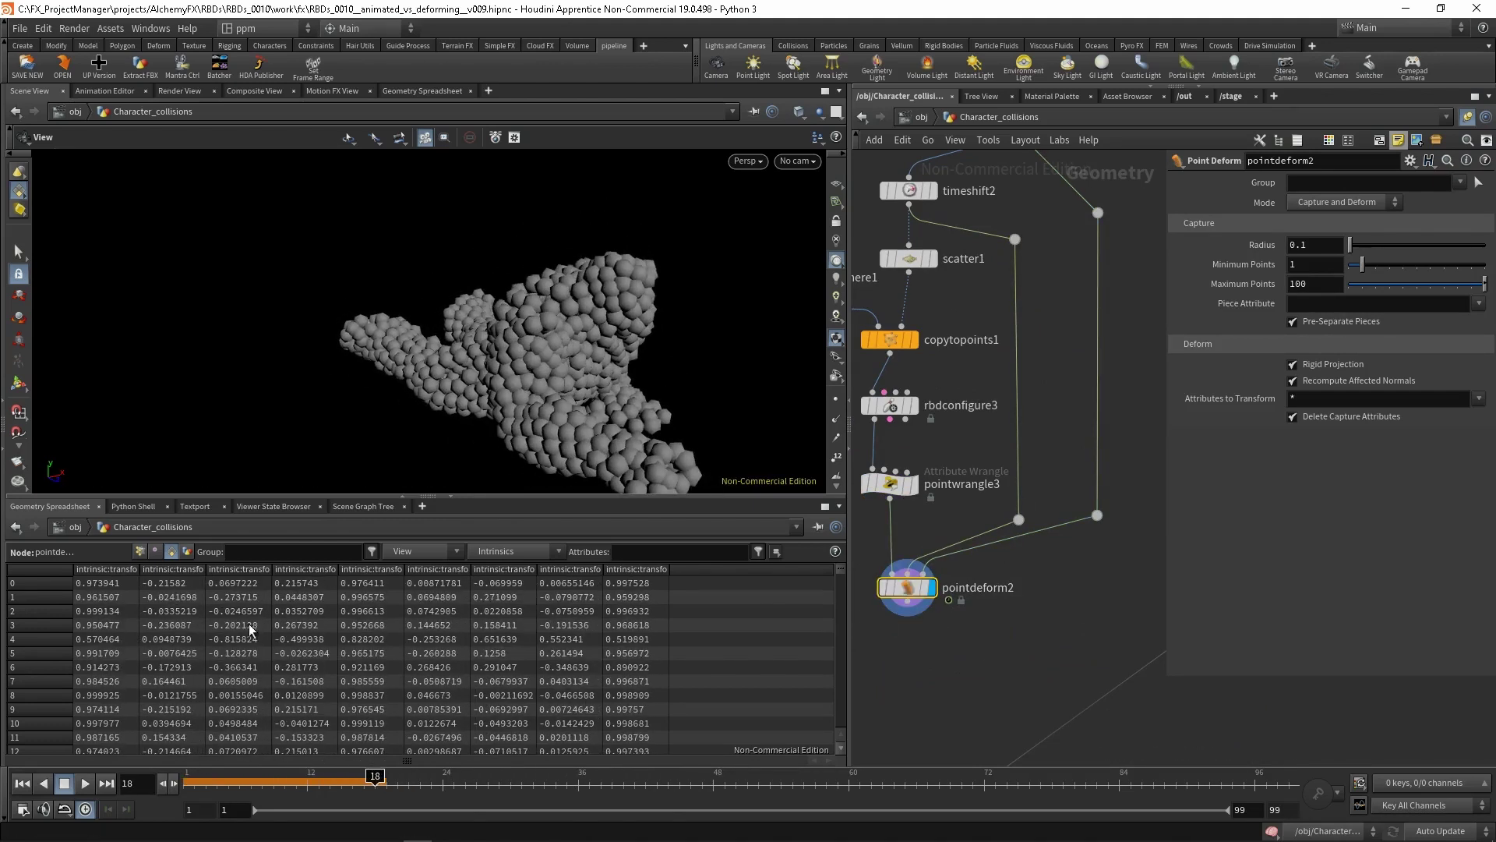
pyautogui.moveTo(226, 778); pyautogui.dragTo(193, 778)
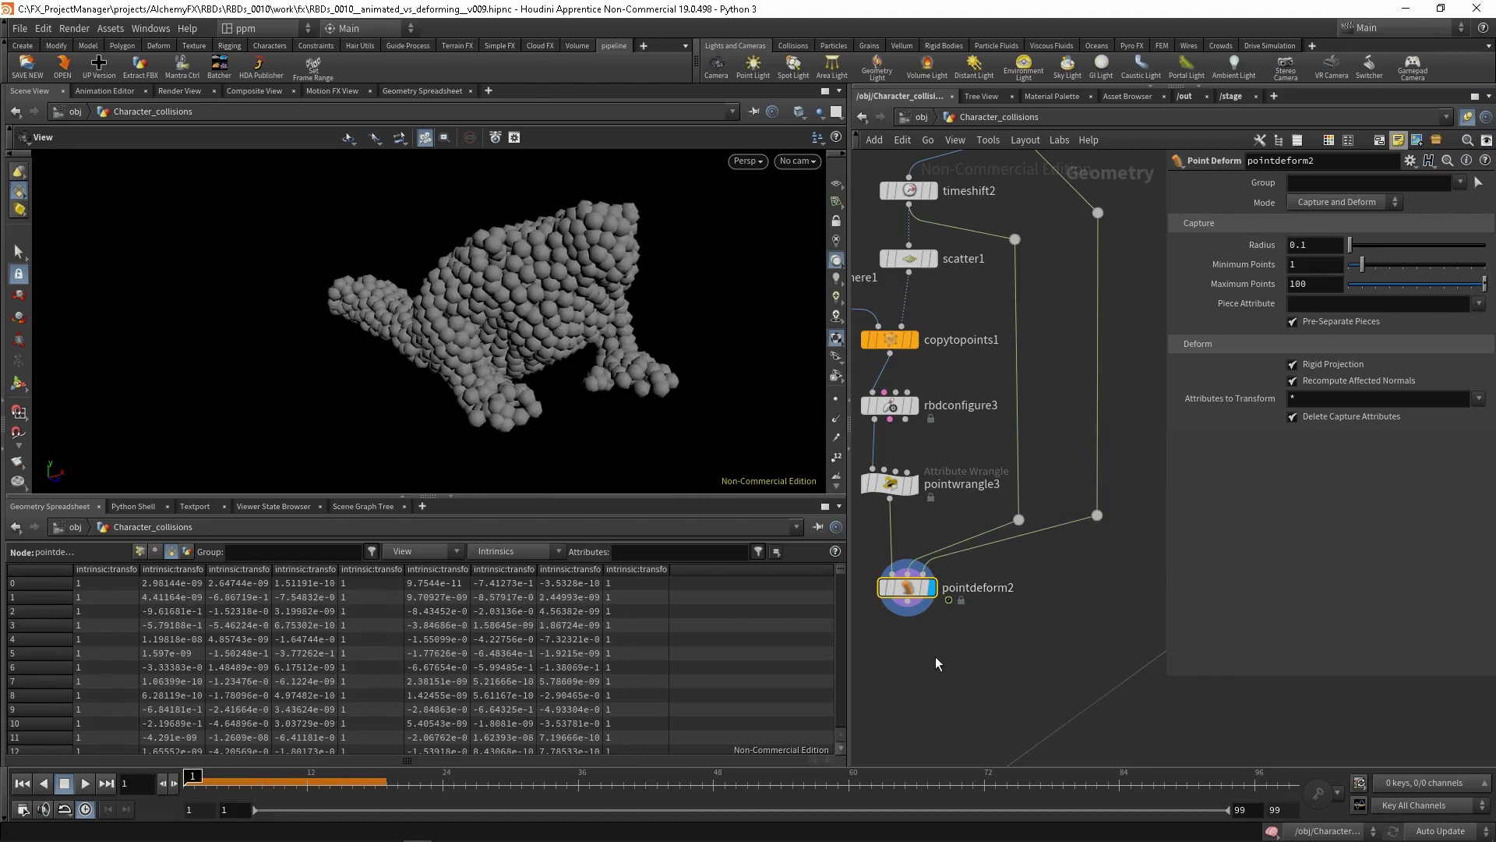
pyautogui.press('h')
# Feed merge1 from pointdeform2 instead of pointwrangle1 and display the sphere-packed character.
pyautogui.moveTo(930, 573); pyautogui.dragTo(1037, 497)
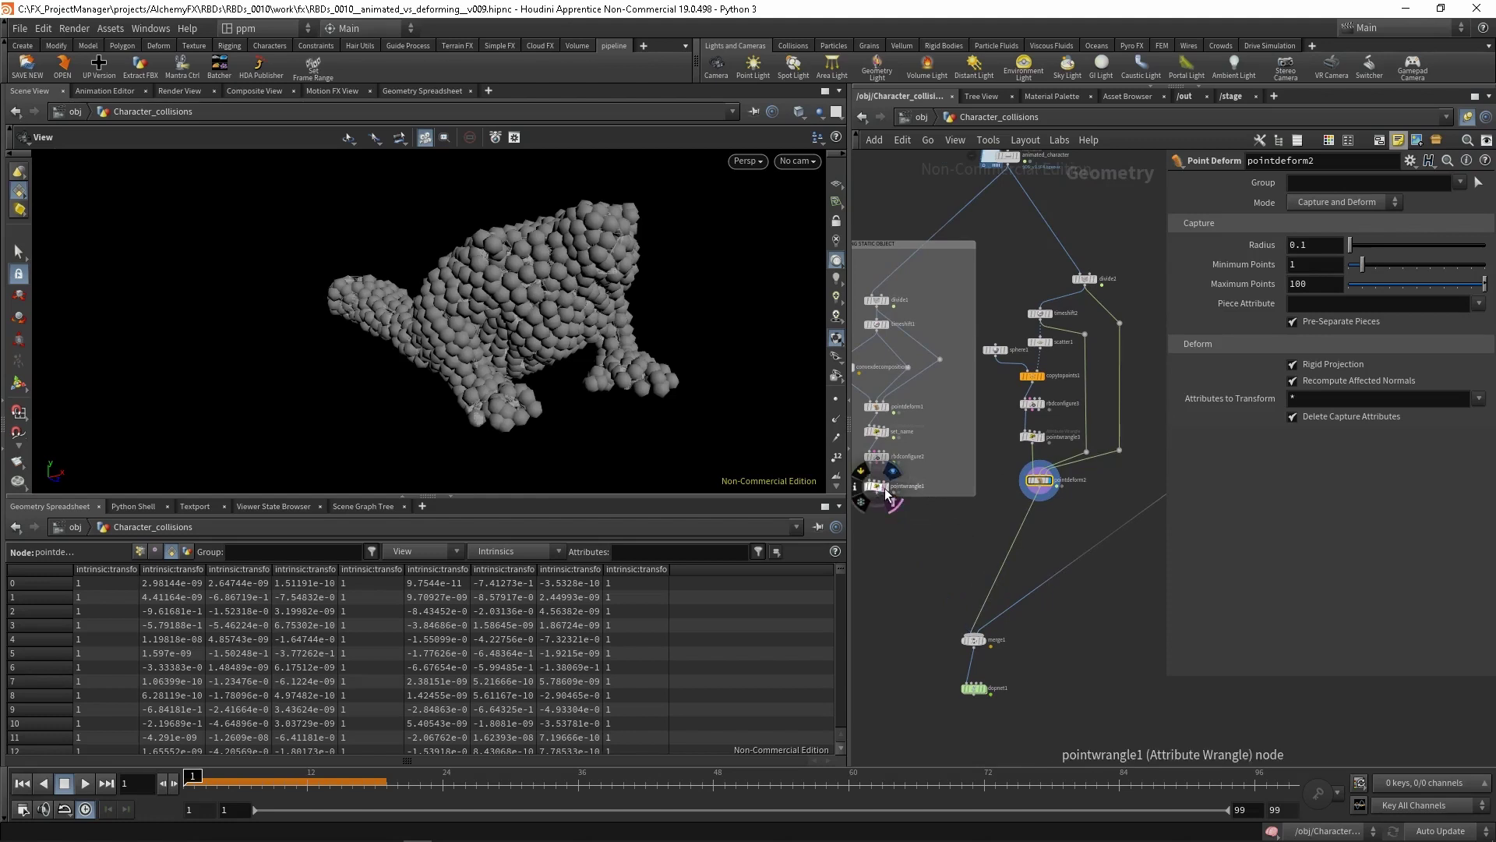
pyautogui.click(881, 486)
pyautogui.click(864, 489)
pyautogui.click(1048, 480)
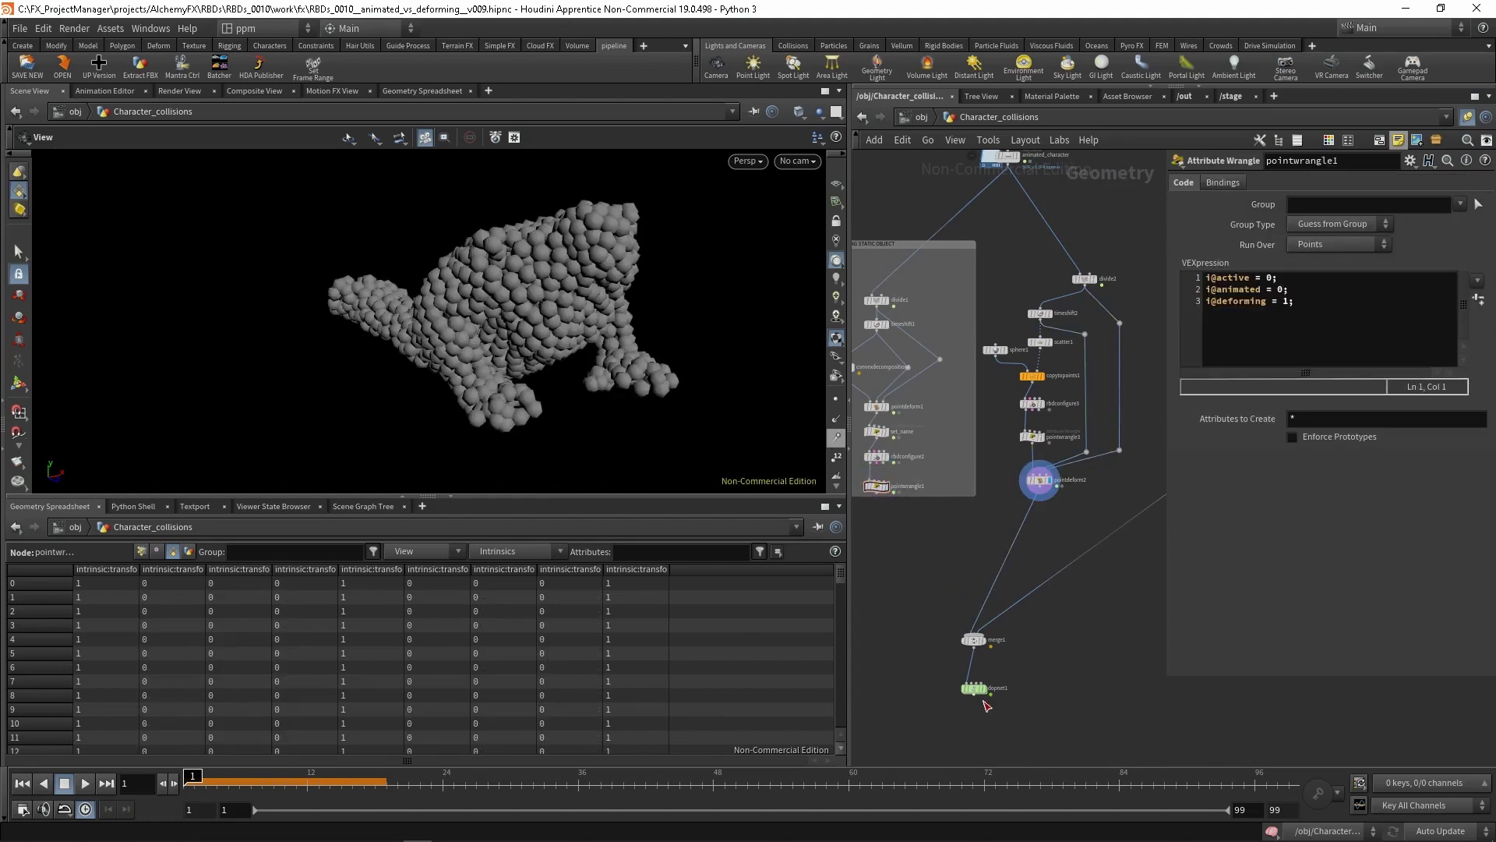
# Display the dopnet1 simulation, step inside it, and start playback.
pyautogui.click(984, 689)
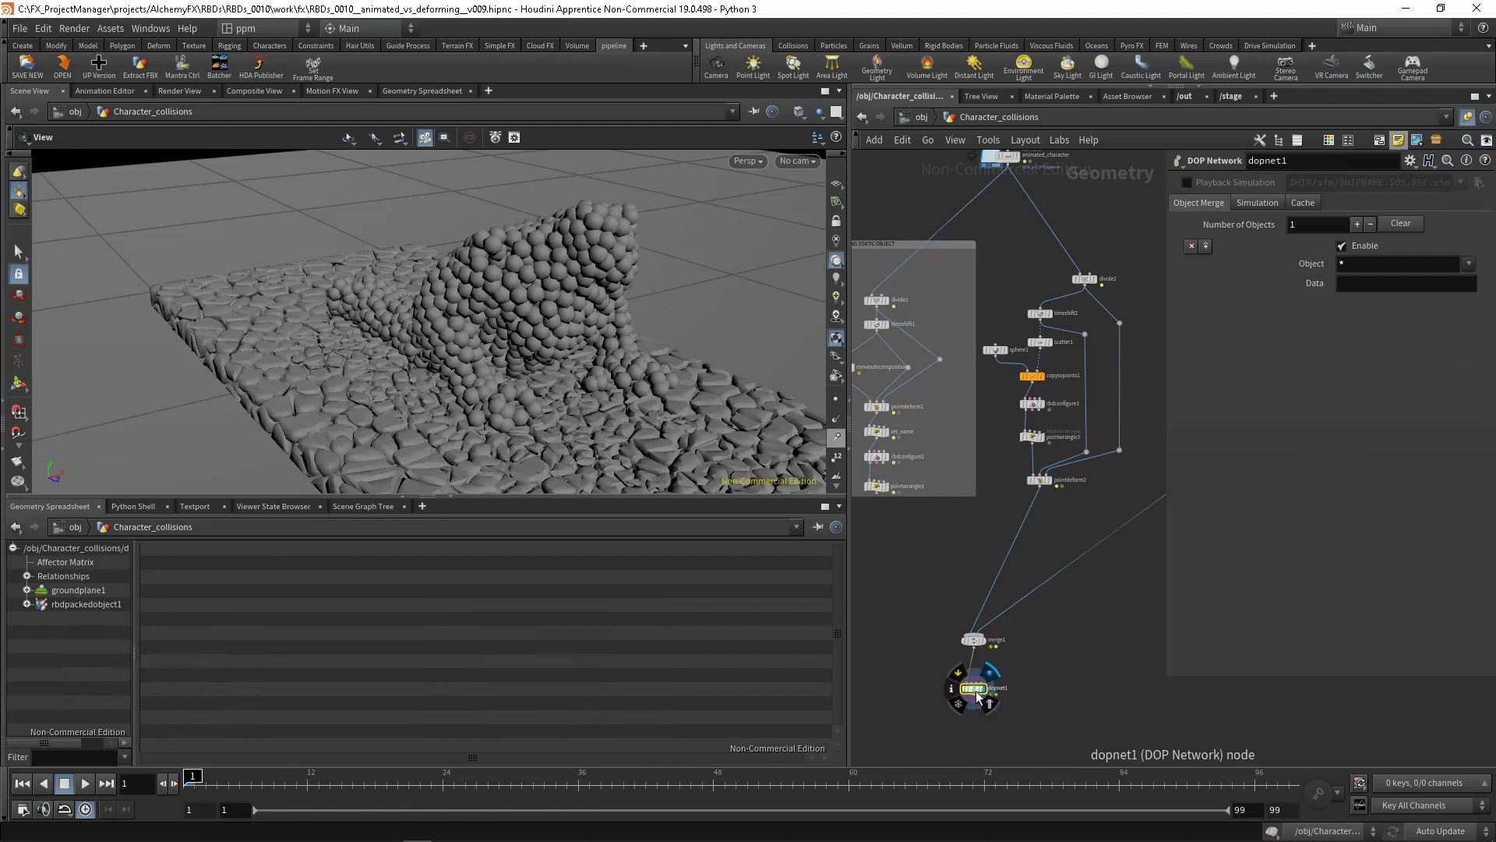
pyautogui.doubleClick(974, 691)
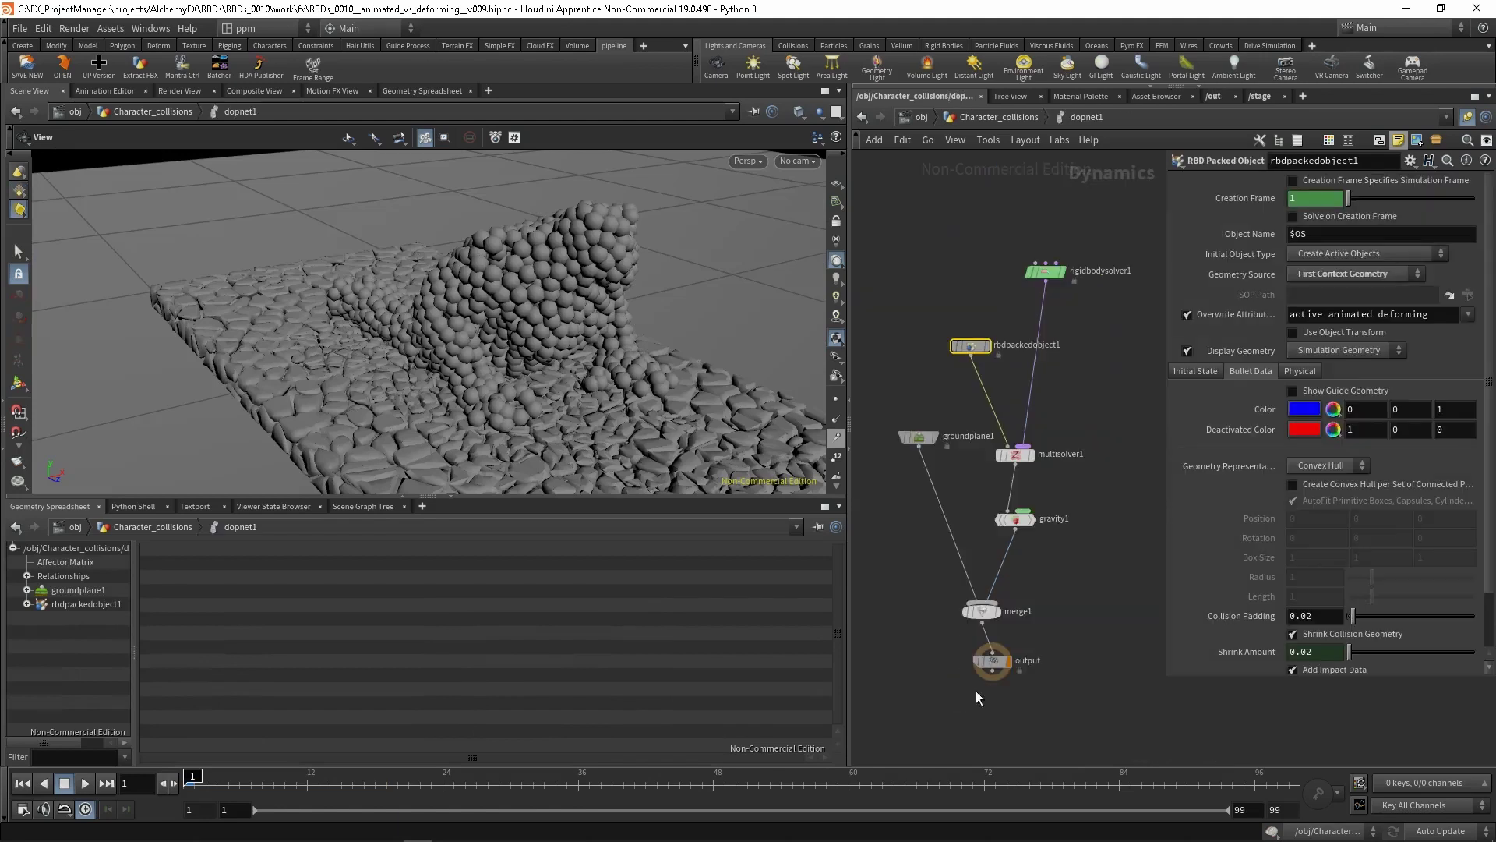
pyautogui.click(89, 784)
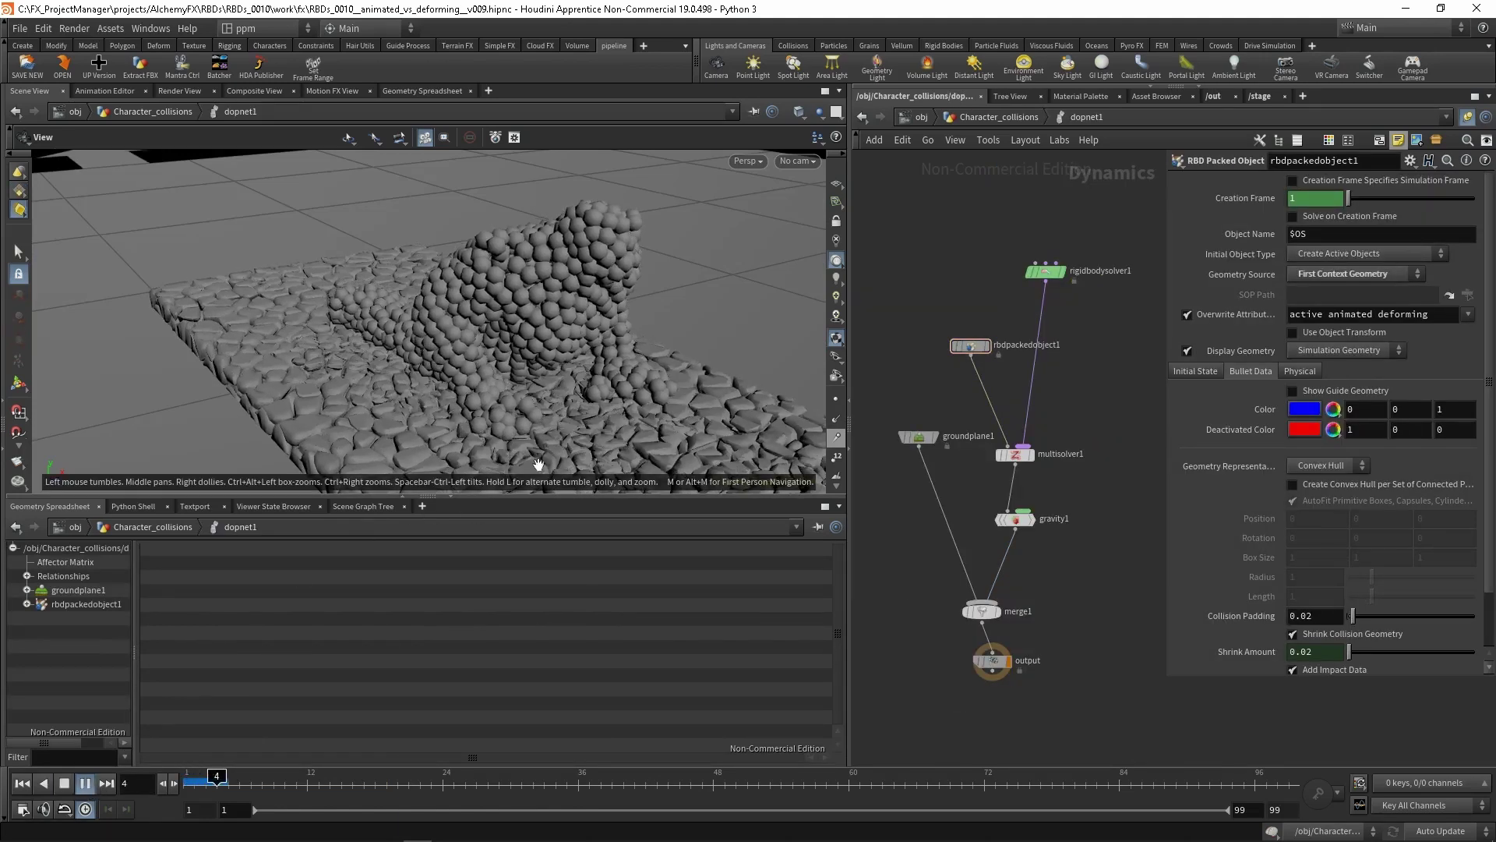
# Inspect the character pushing through the cobblestone pile from a lower angle, then rewind to frame 1.
pyautogui.click(449, 499)
pyautogui.moveTo(456, 327); pyautogui.dragTo(484, 364)
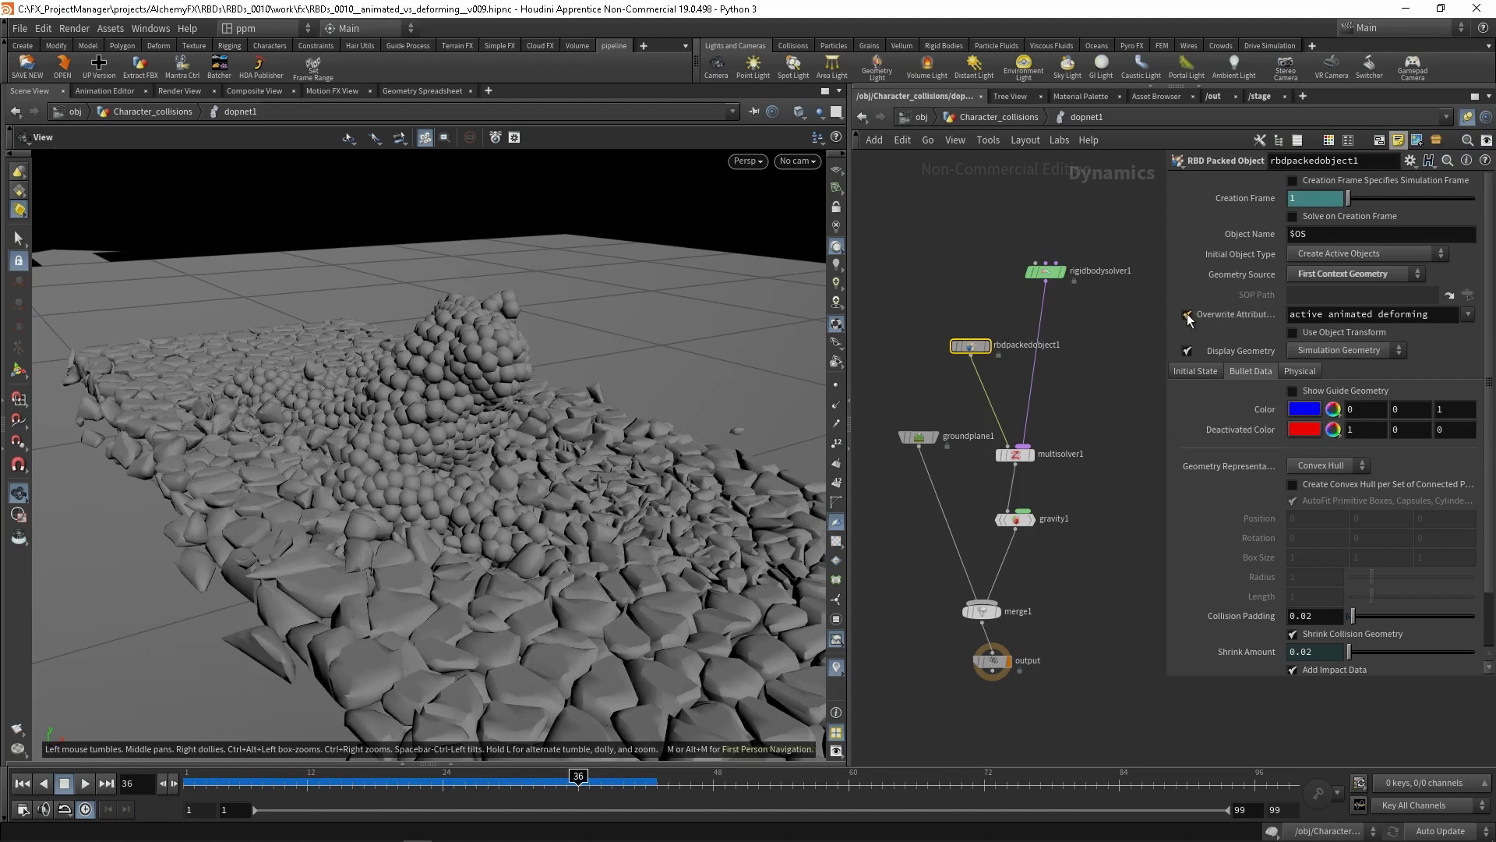
pyautogui.moveTo(512, 404); pyautogui.dragTo(385, 694)
pyautogui.click(261, 782)
pyautogui.moveTo(261, 787); pyautogui.dragTo(186, 782)
pyautogui.moveTo(406, 499); pyautogui.dragTo(275, 723)
# Return to Character_collisions and compare the pointdeform2 and pointwrangle3 nodes.
pyautogui.press('u')
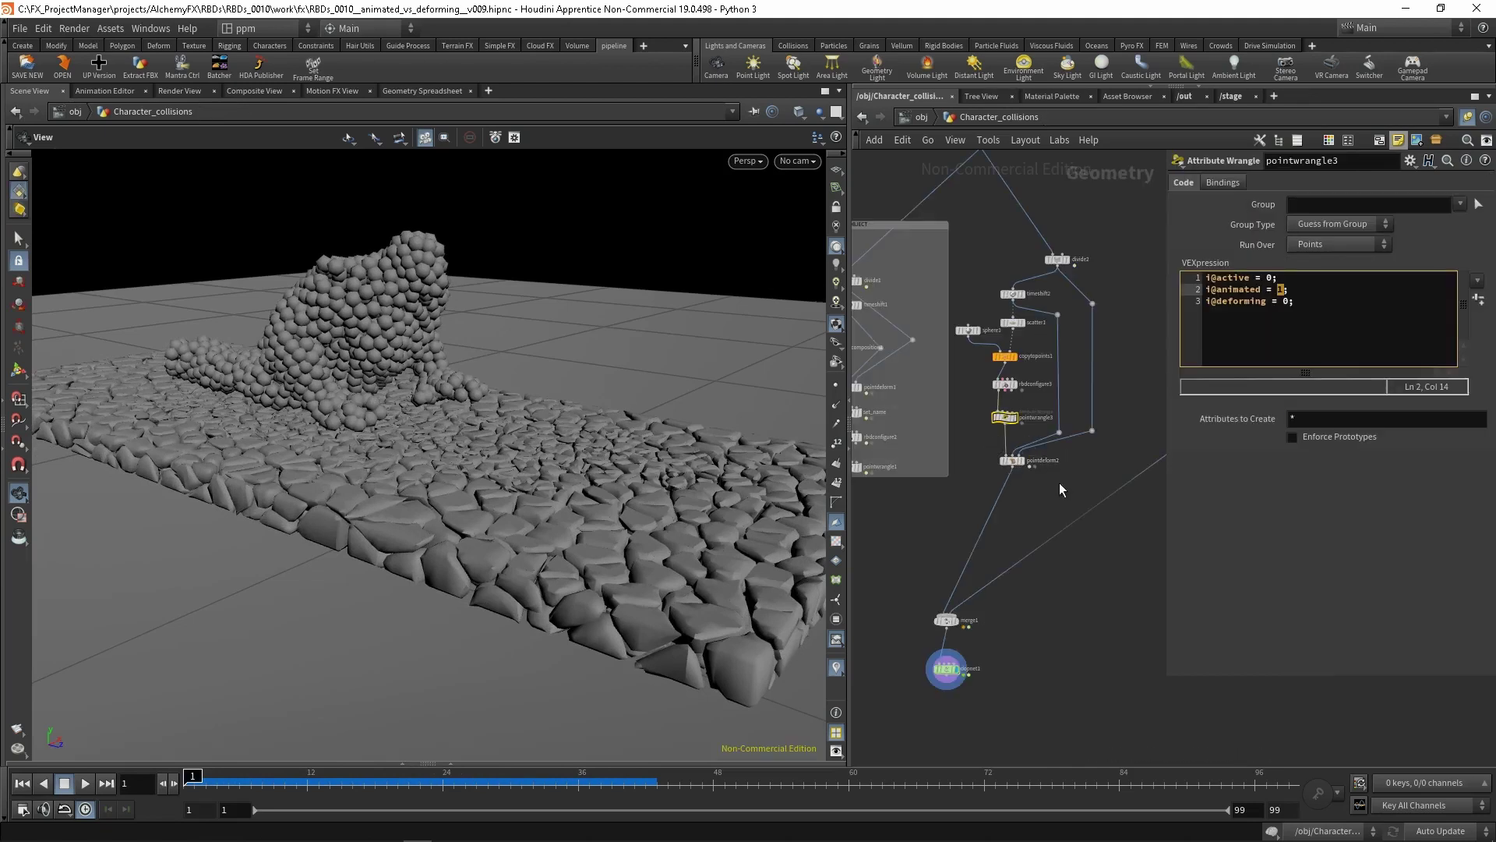
pyautogui.click(1012, 461)
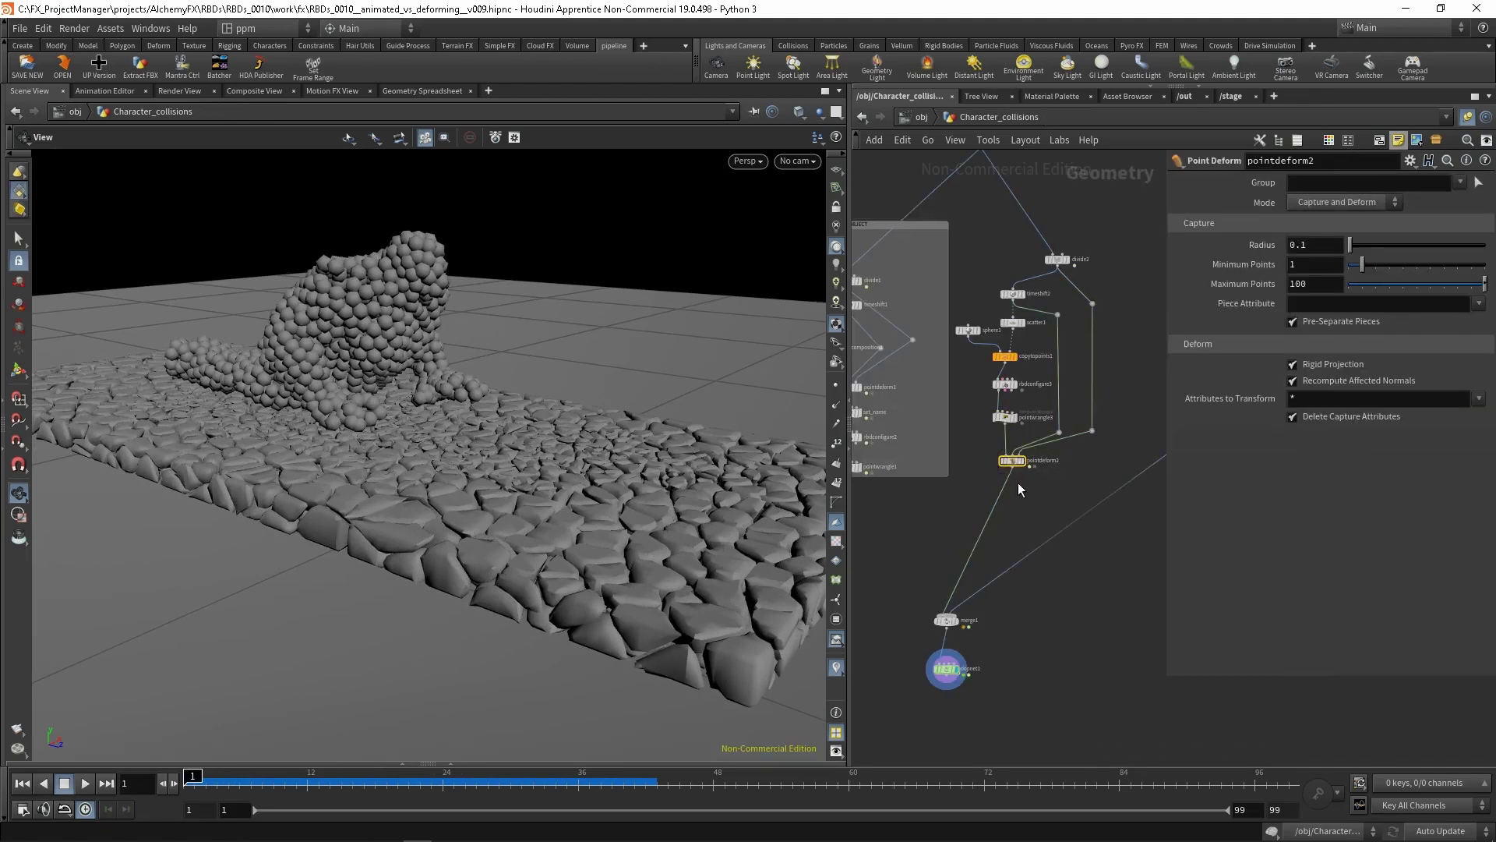
pyautogui.click(1004, 417)
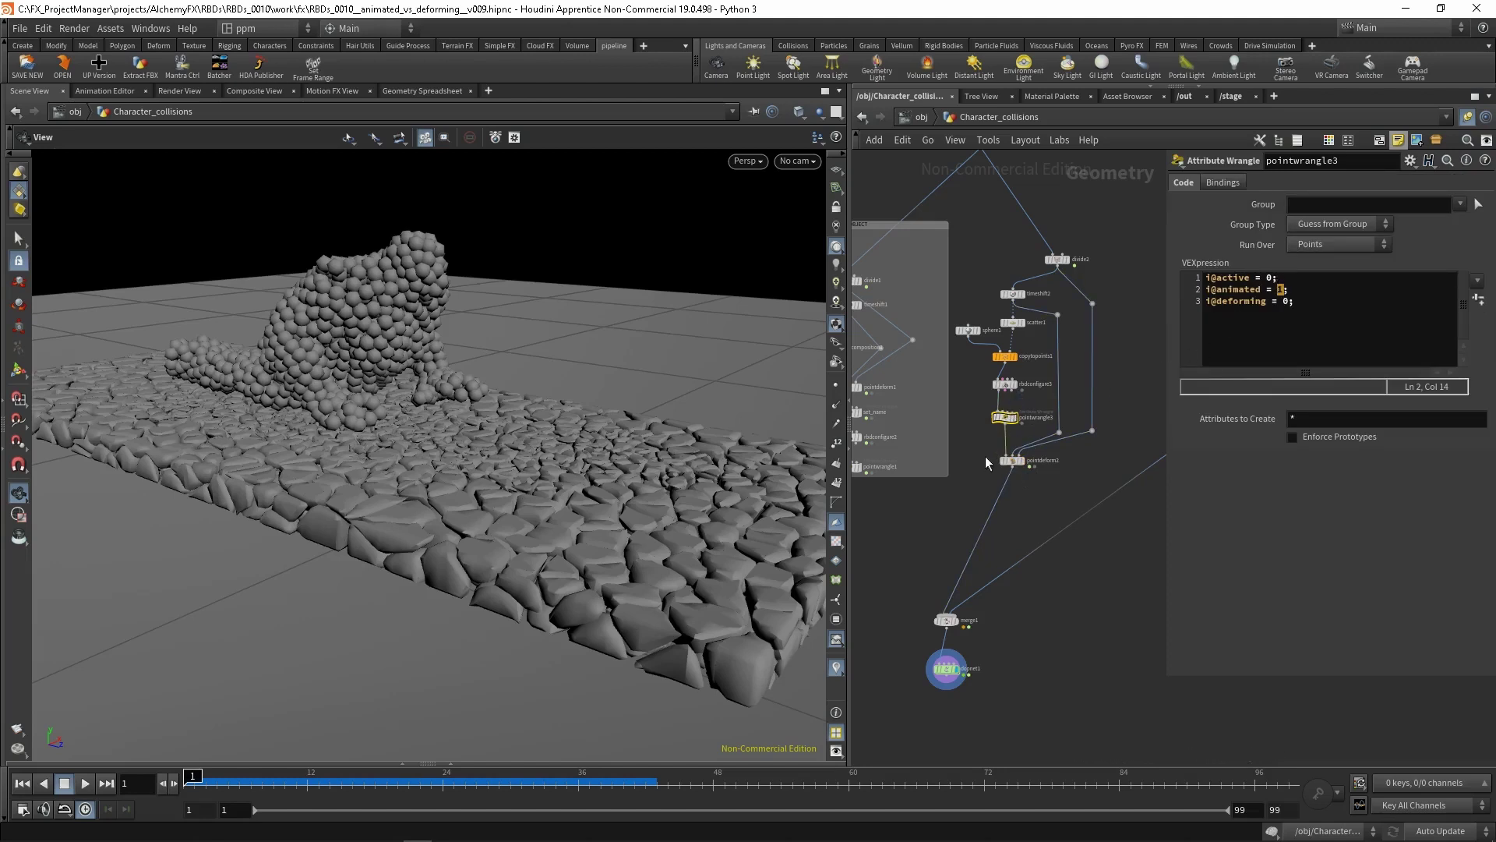
pyautogui.click(1011, 461)
# Restore the geometry spreadsheet under the viewport, zoom in, and re-enter dopnet1.
pyautogui.click(457, 761)
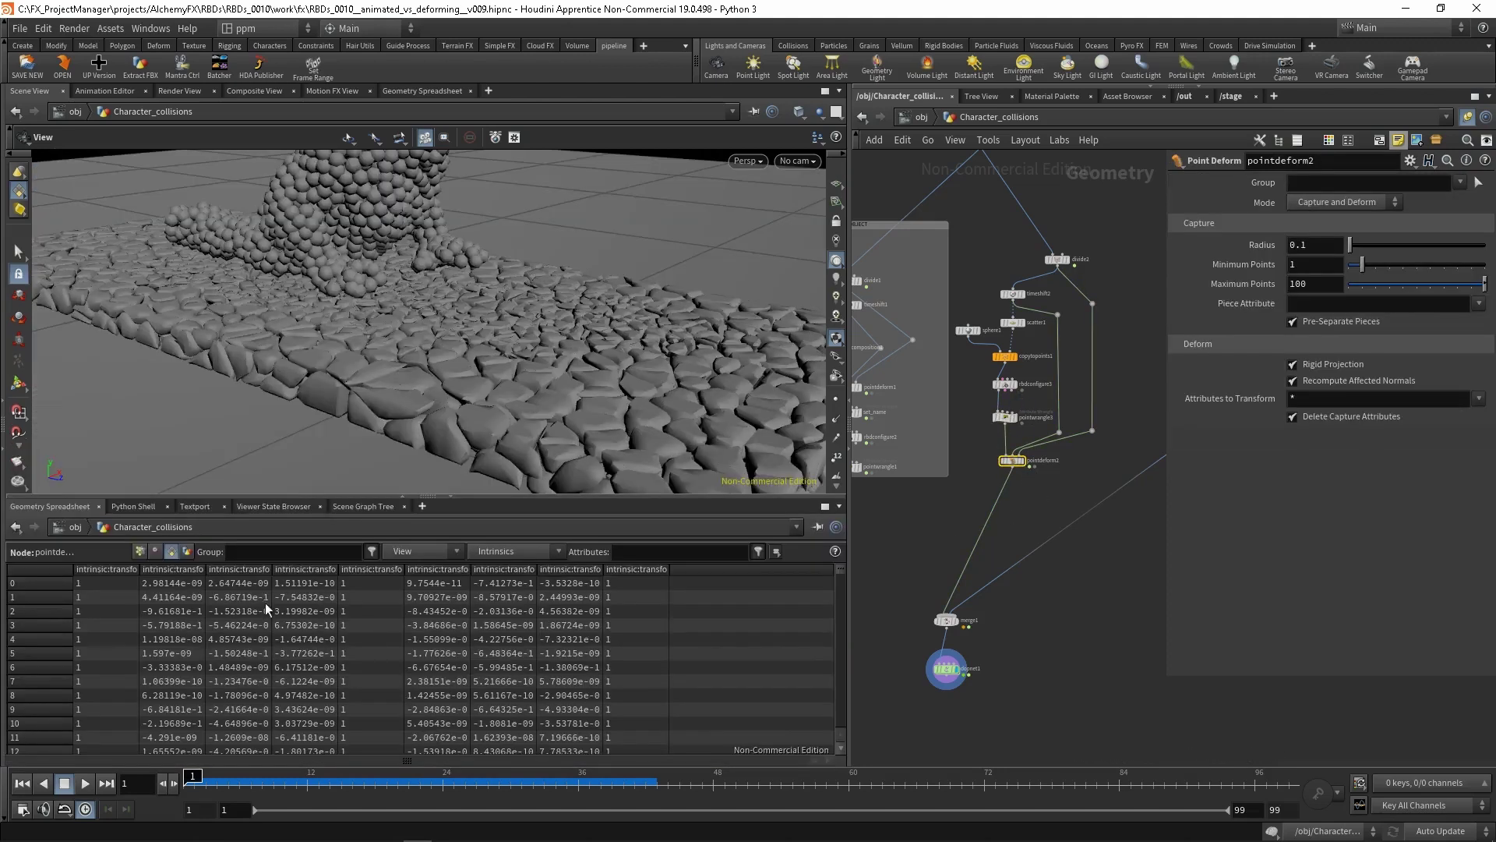
pyautogui.scroll(10, 390, 272)
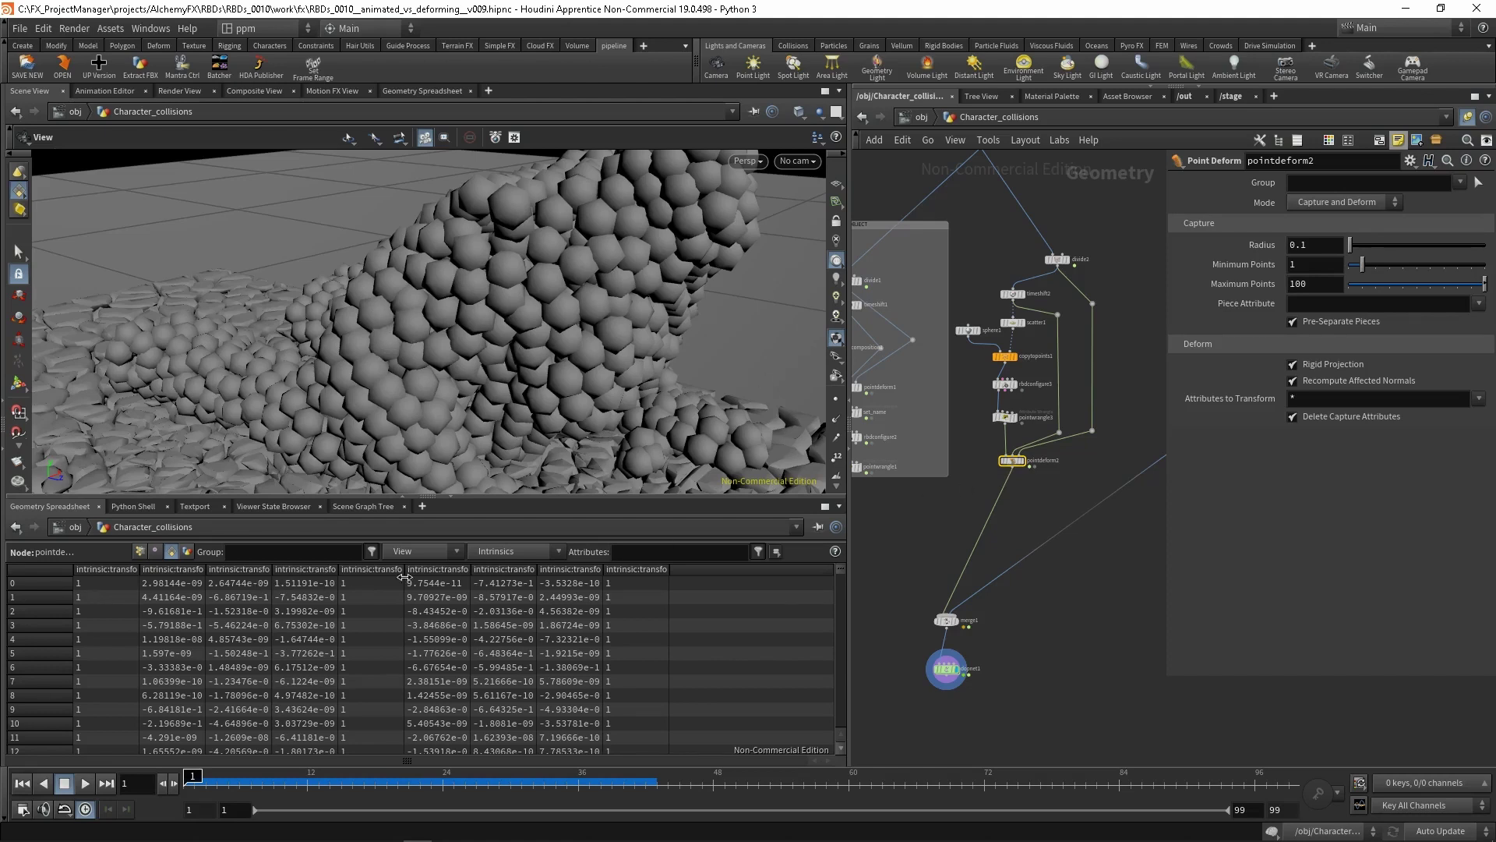
pyautogui.doubleClick(946, 669)
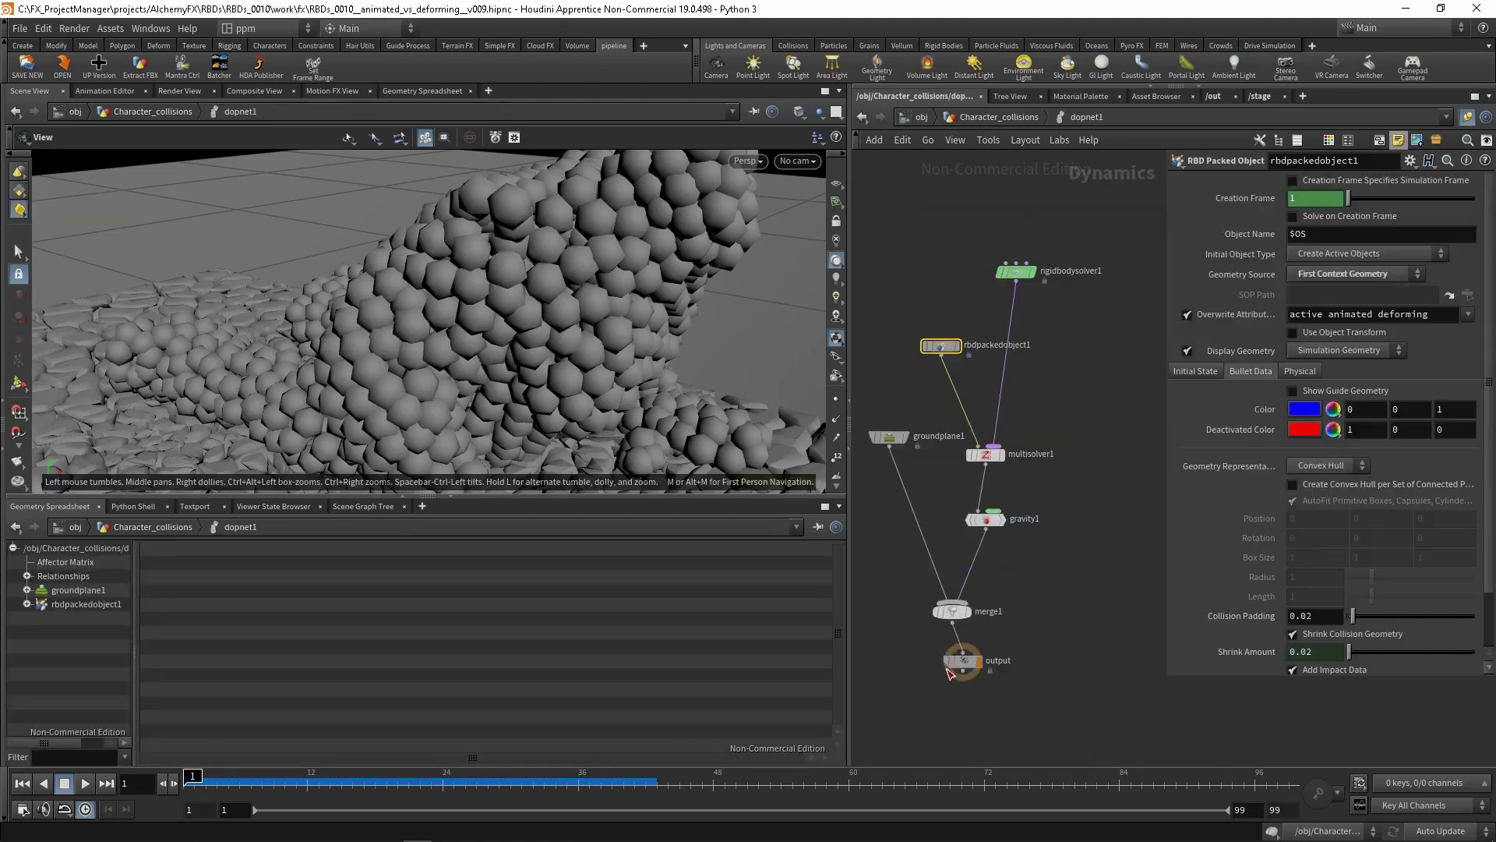
# Show rbdpackedobject1 collisions as blue guide geometry, then display pointdeform2's sphere pieces in Character_collisions.
pyautogui.click(1188, 351)
pyautogui.click(1333, 393)
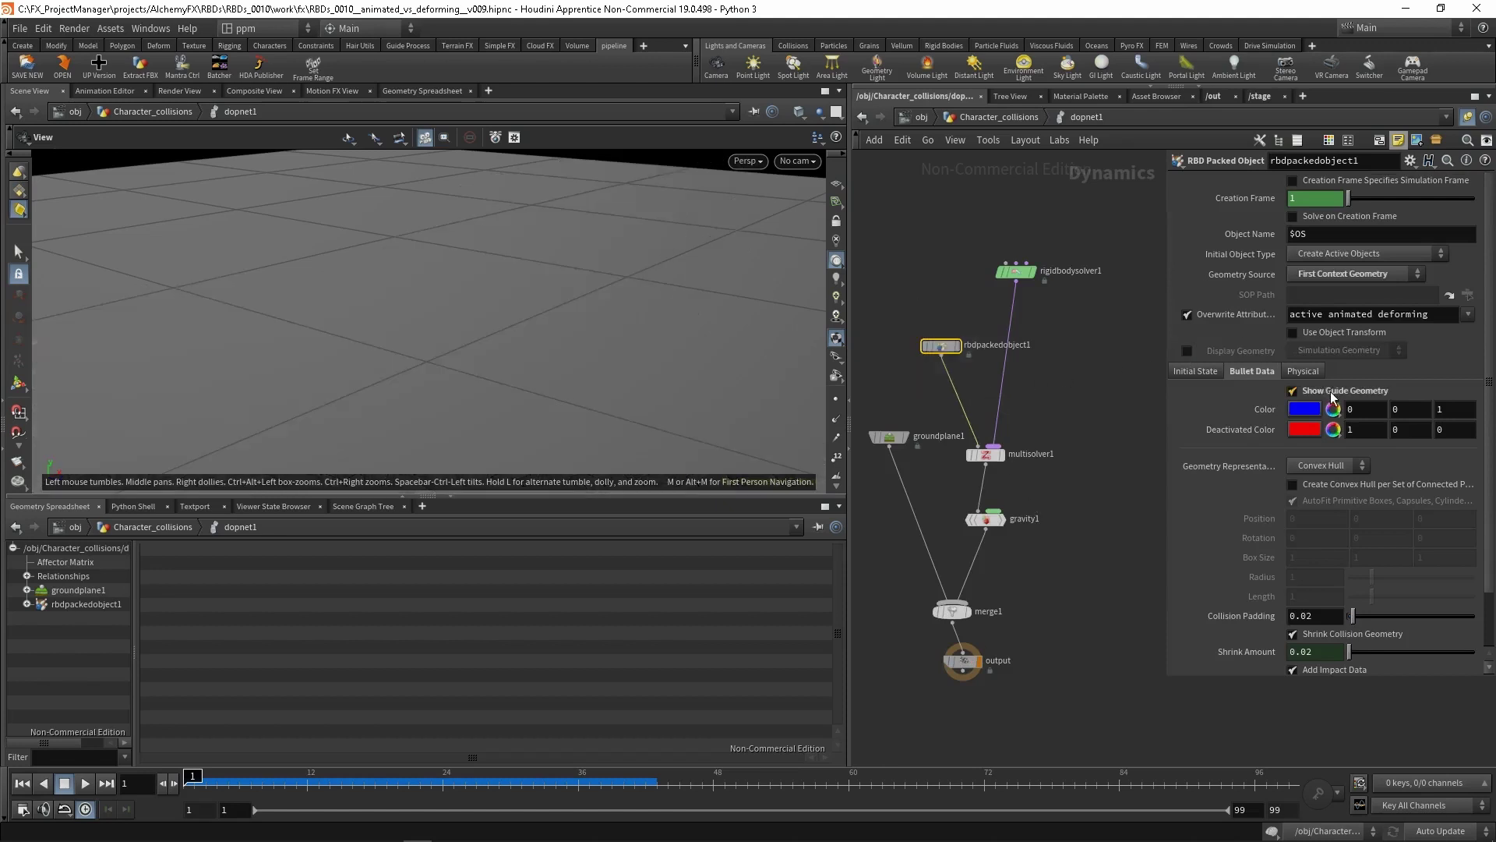
pyautogui.moveTo(574, 294); pyautogui.dragTo(594, 241)
pyautogui.press('Up')
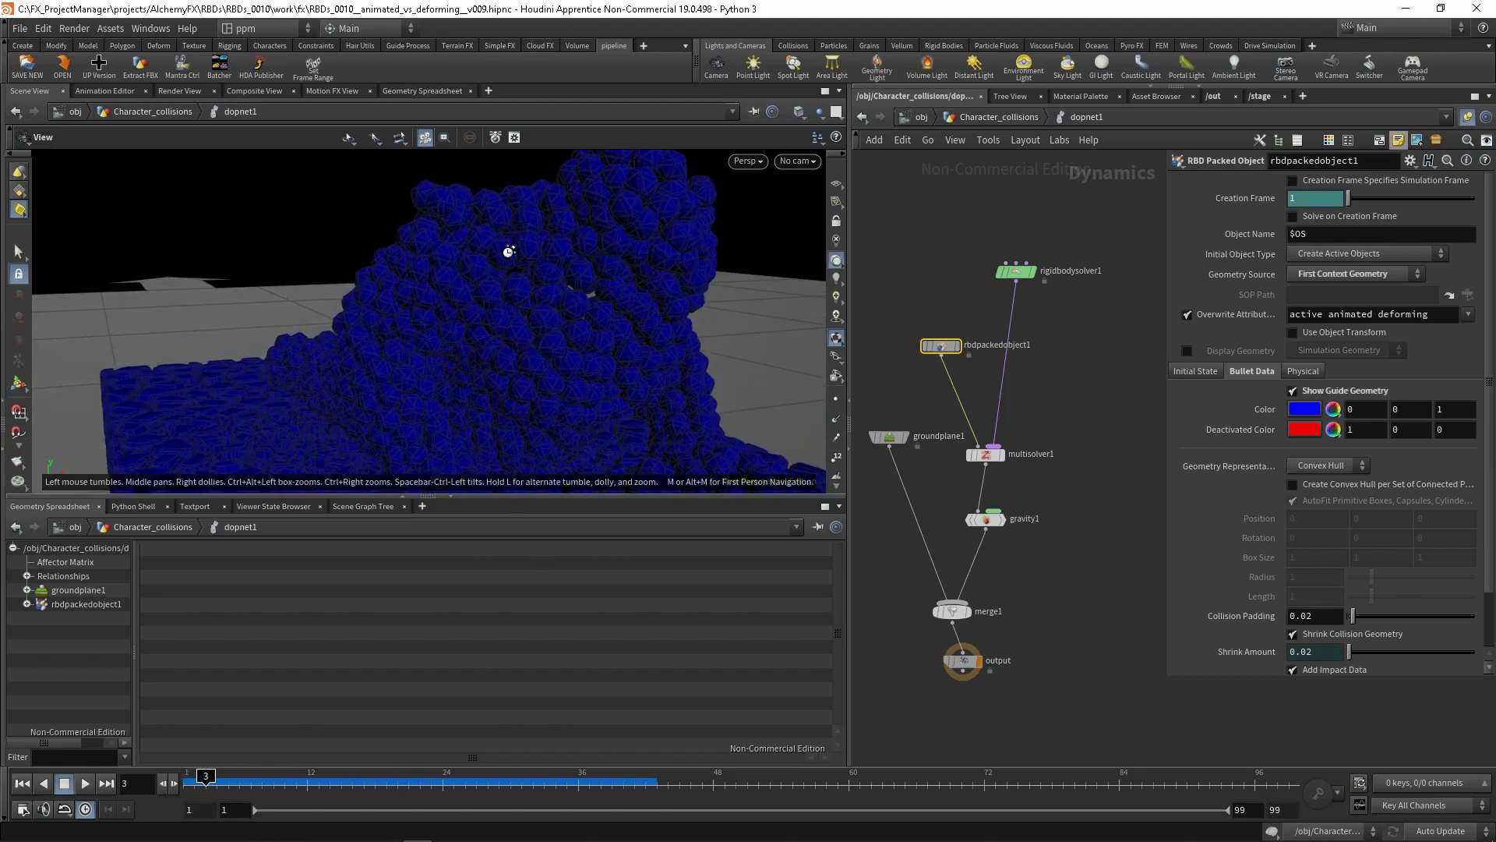
pyautogui.press('u')
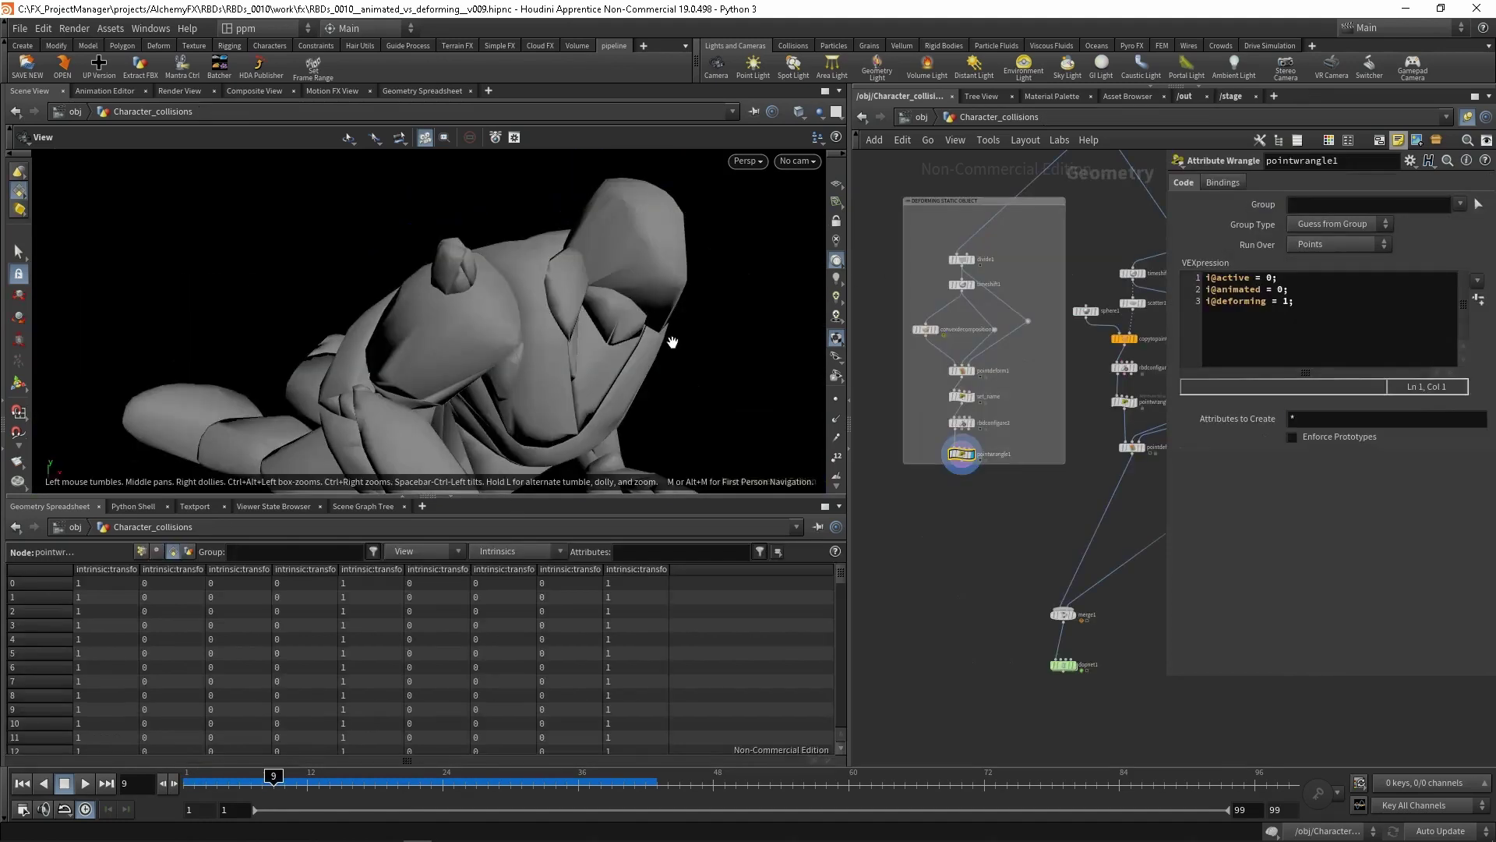
pyautogui.click(1096, 462)
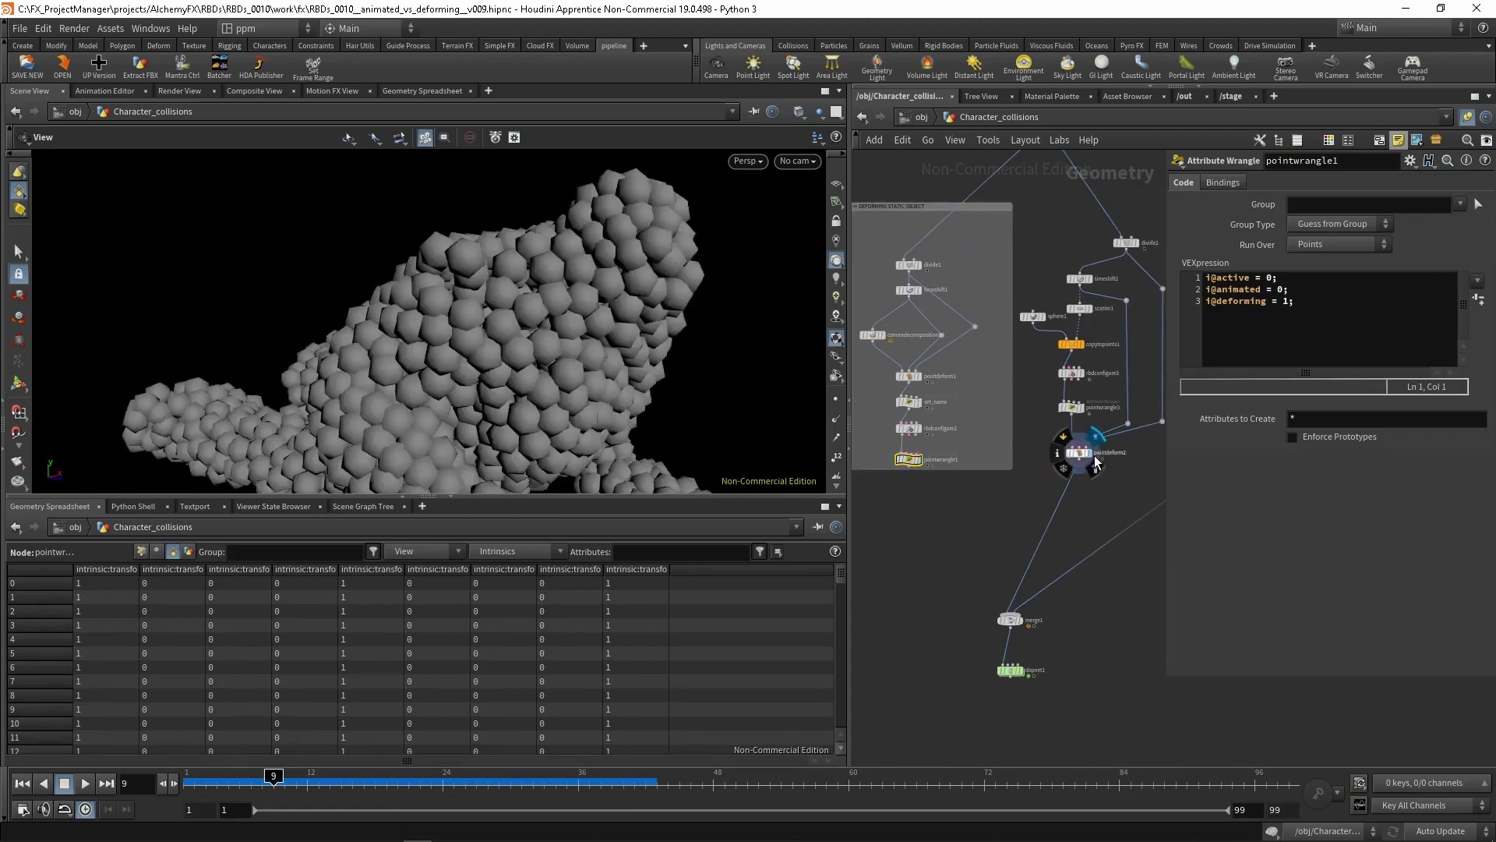